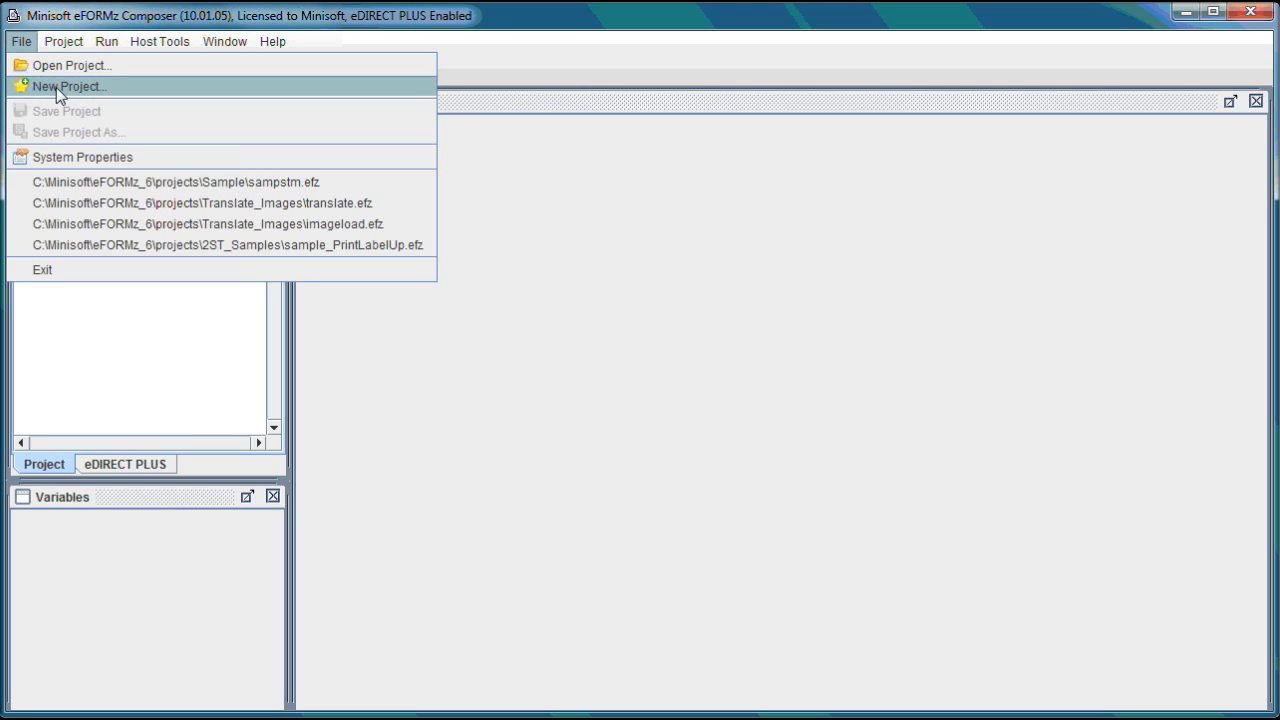
Create a new project and add a page to it with lines per page kept at 0.
left_click(80, 42)
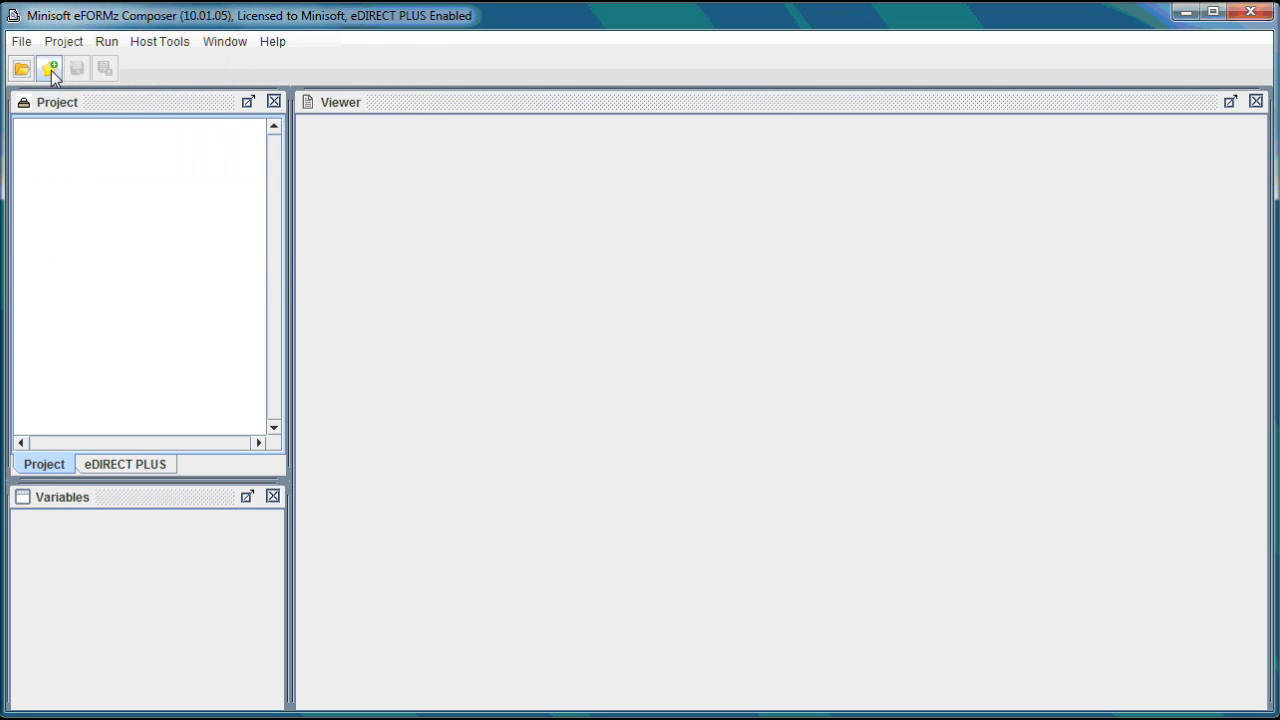
right_click(67, 155)
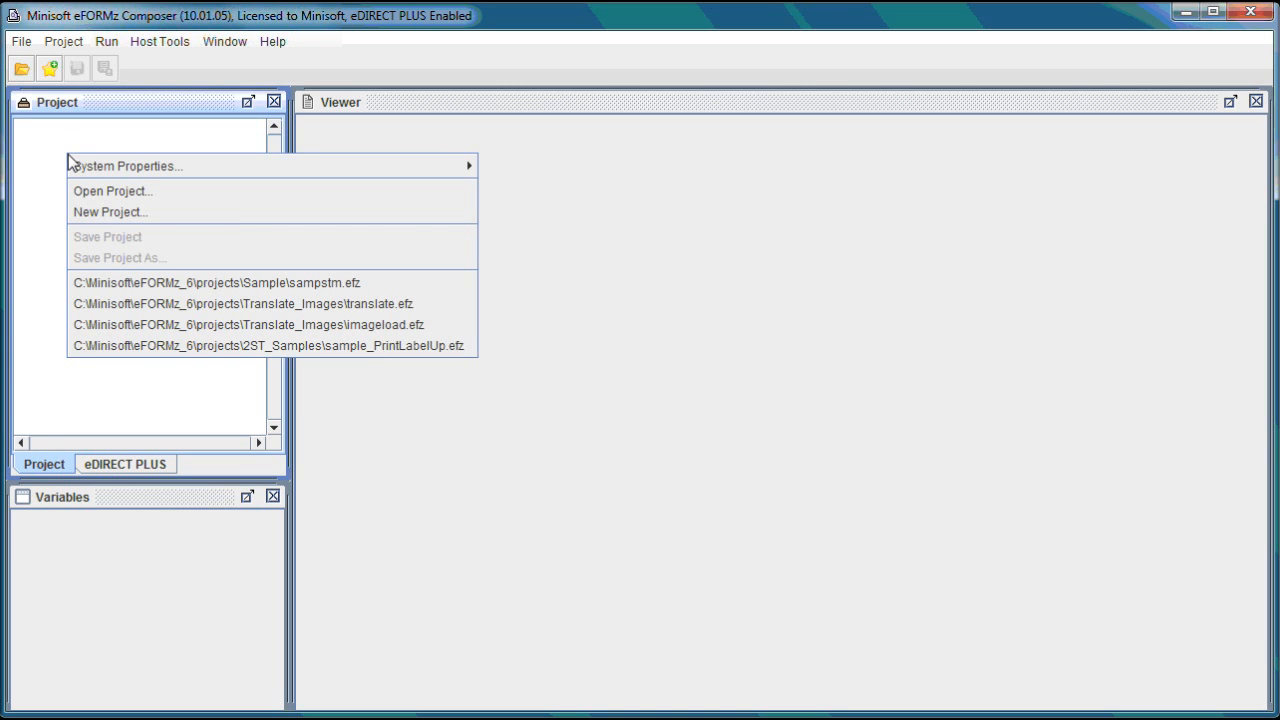
left_click(118, 213)
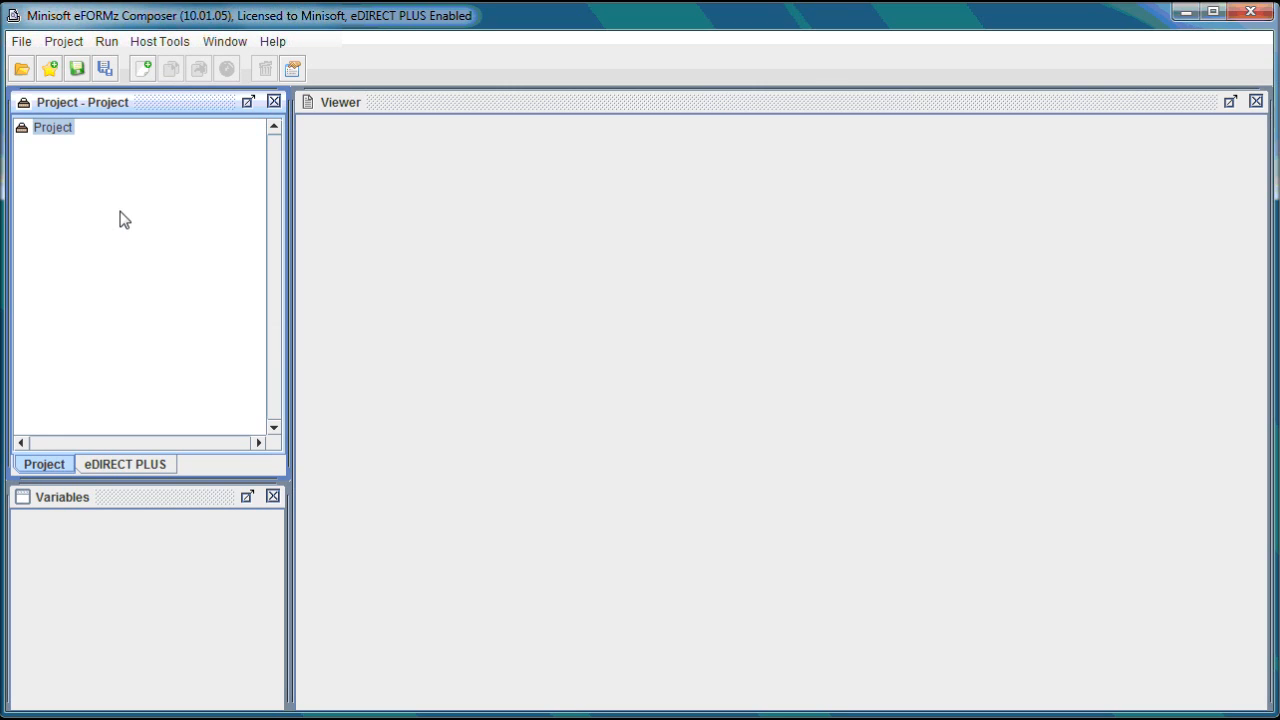
right_click(66, 130)
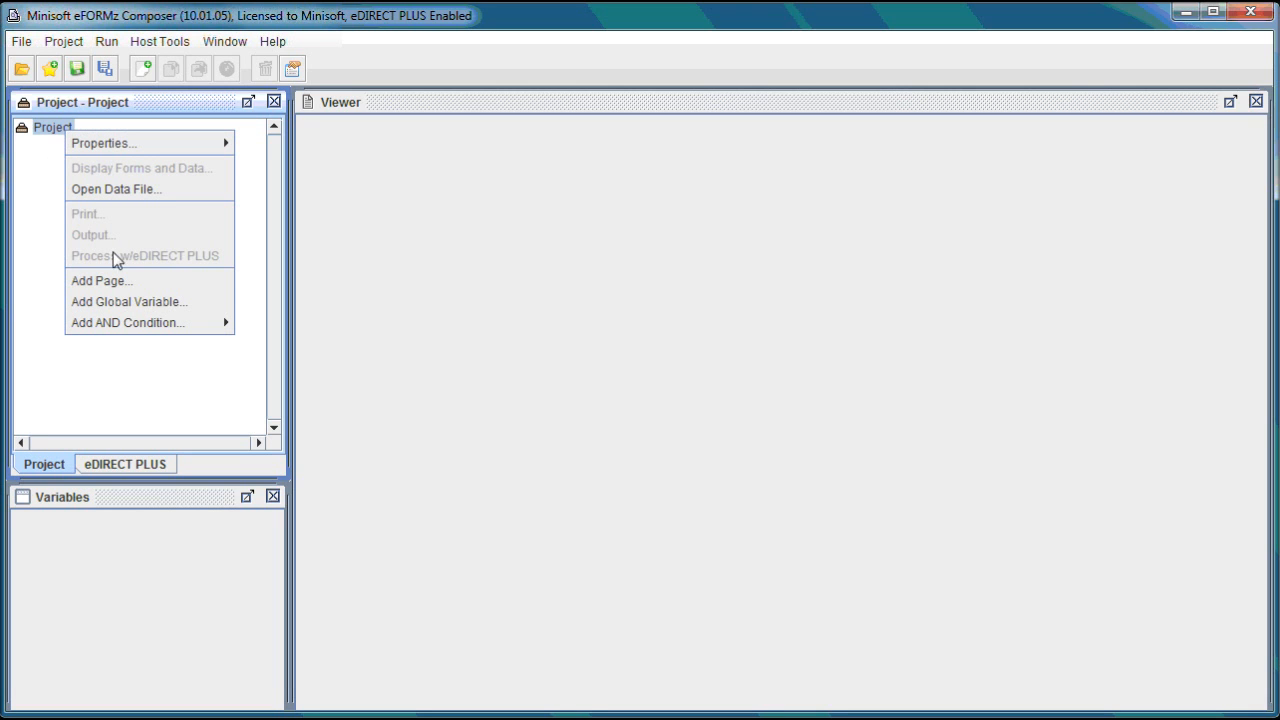
left_click(111, 281)
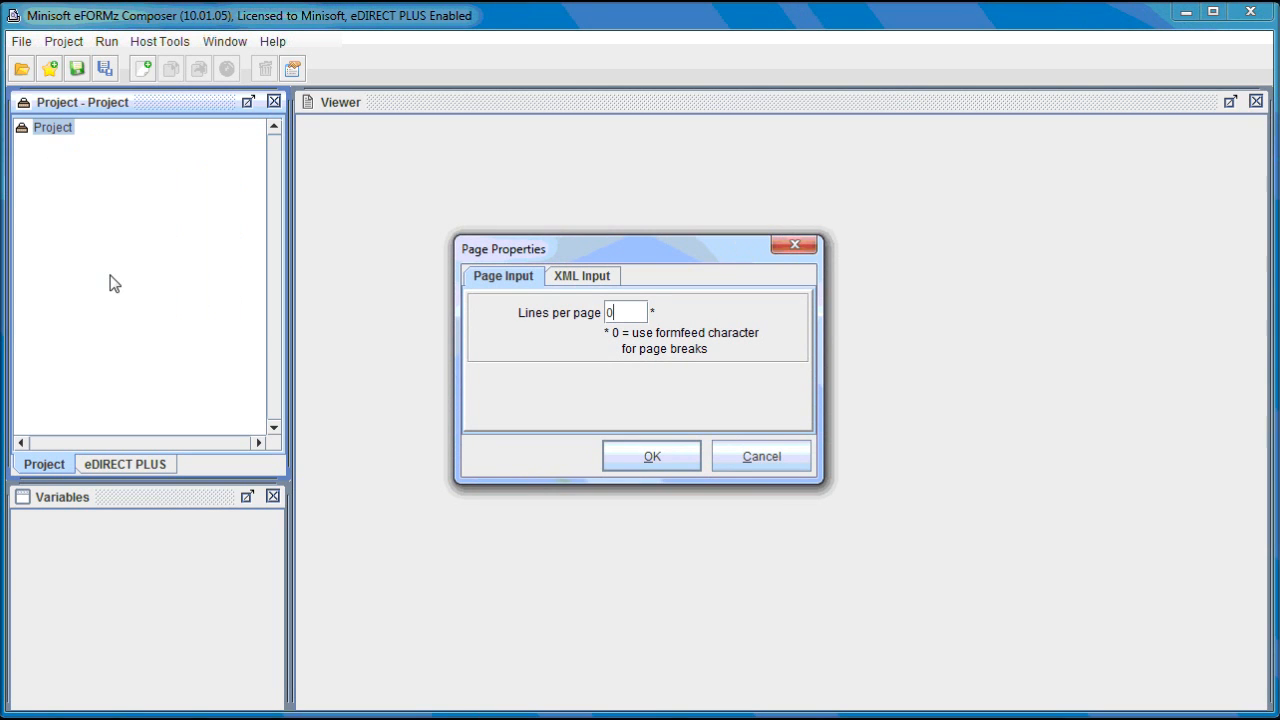
left_click(649, 459)
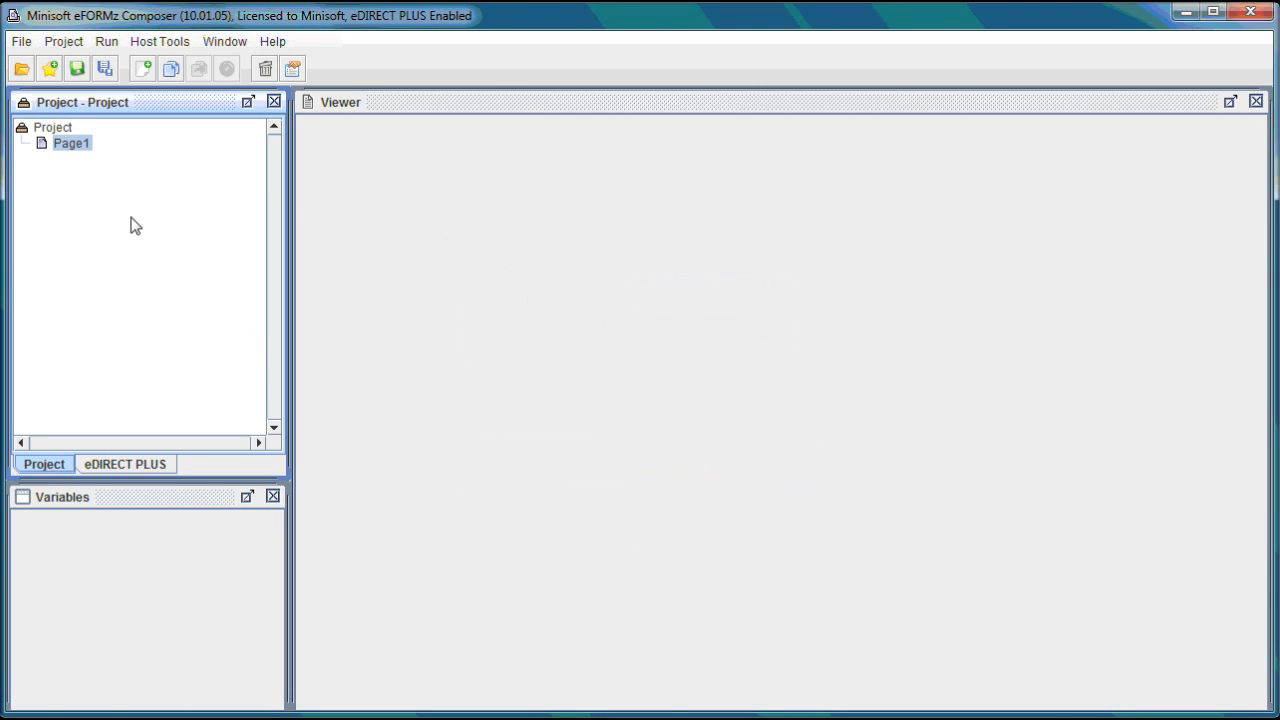
Add a blank form to Page1 with the default Letter size and Portrait orientation.
right_click(89, 152)
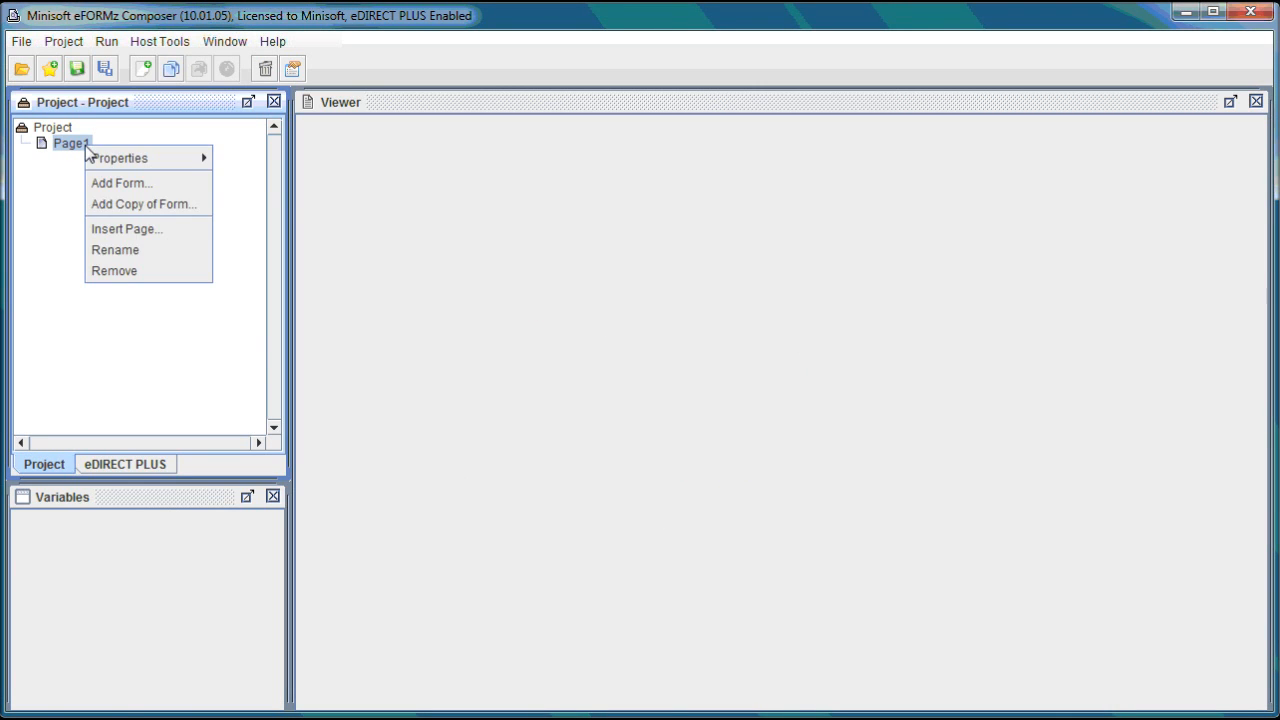
left_click(97, 178)
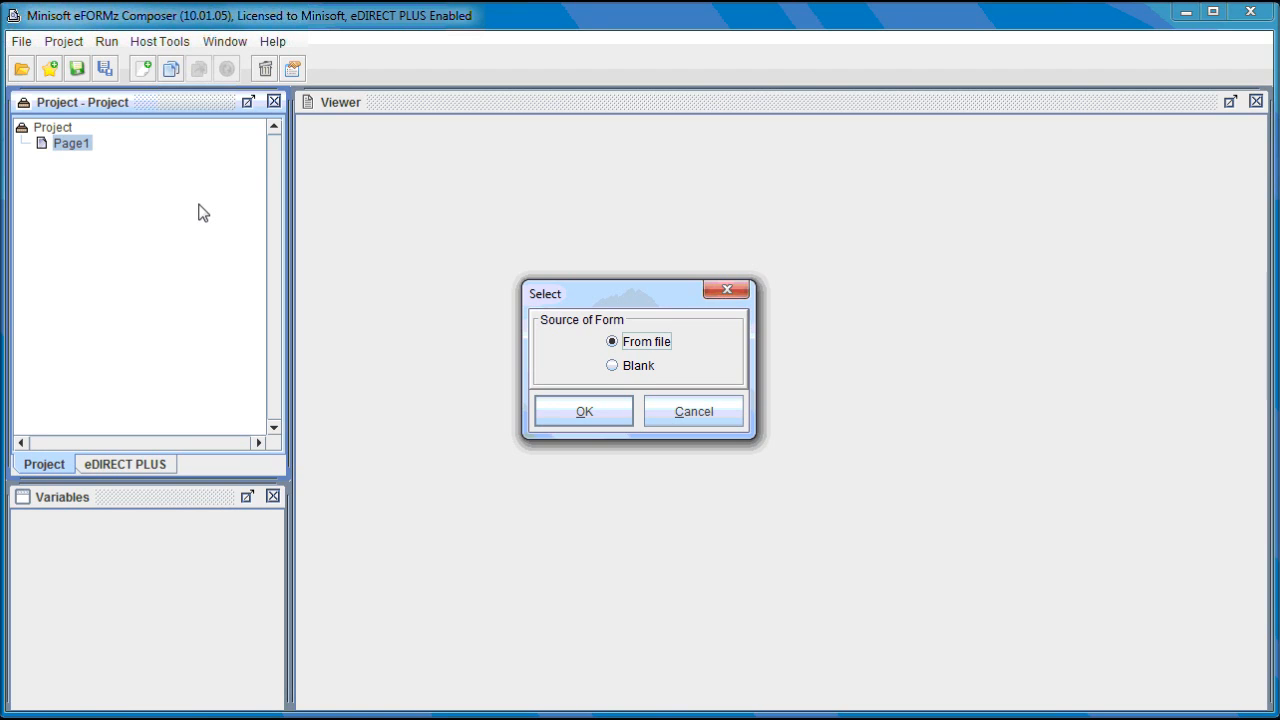
left_click(629, 368)
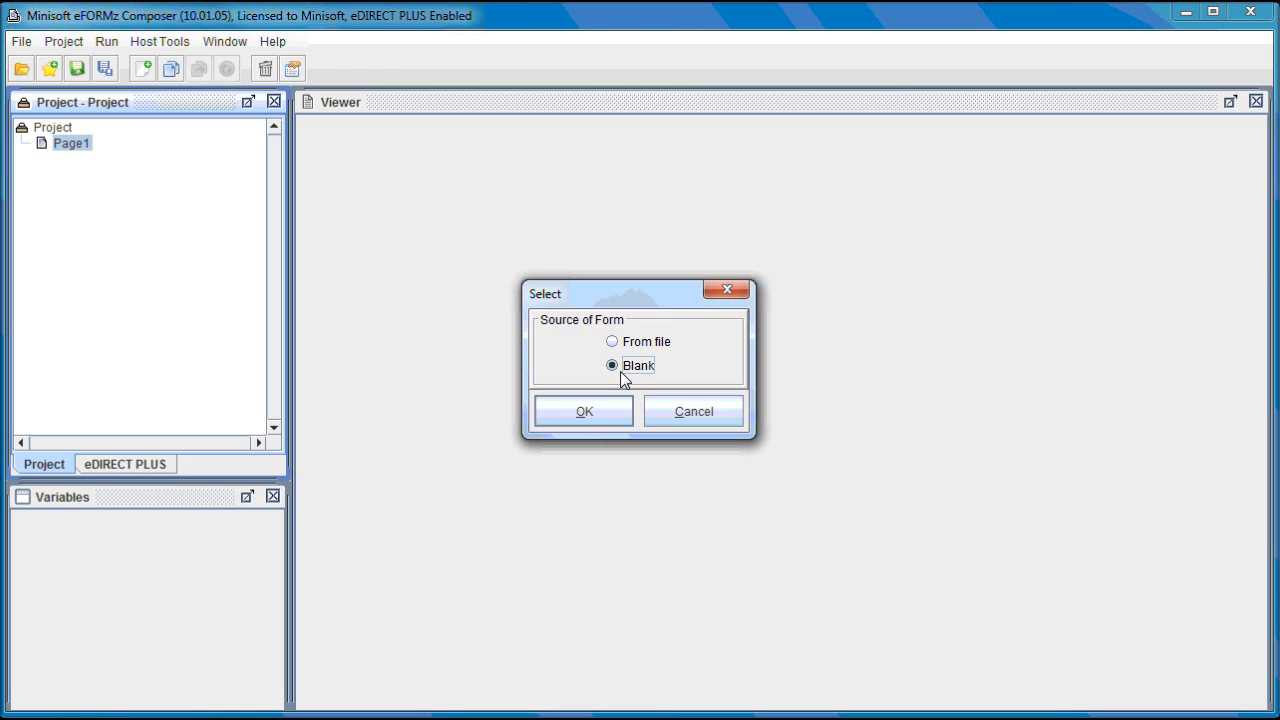
left_click(588, 411)
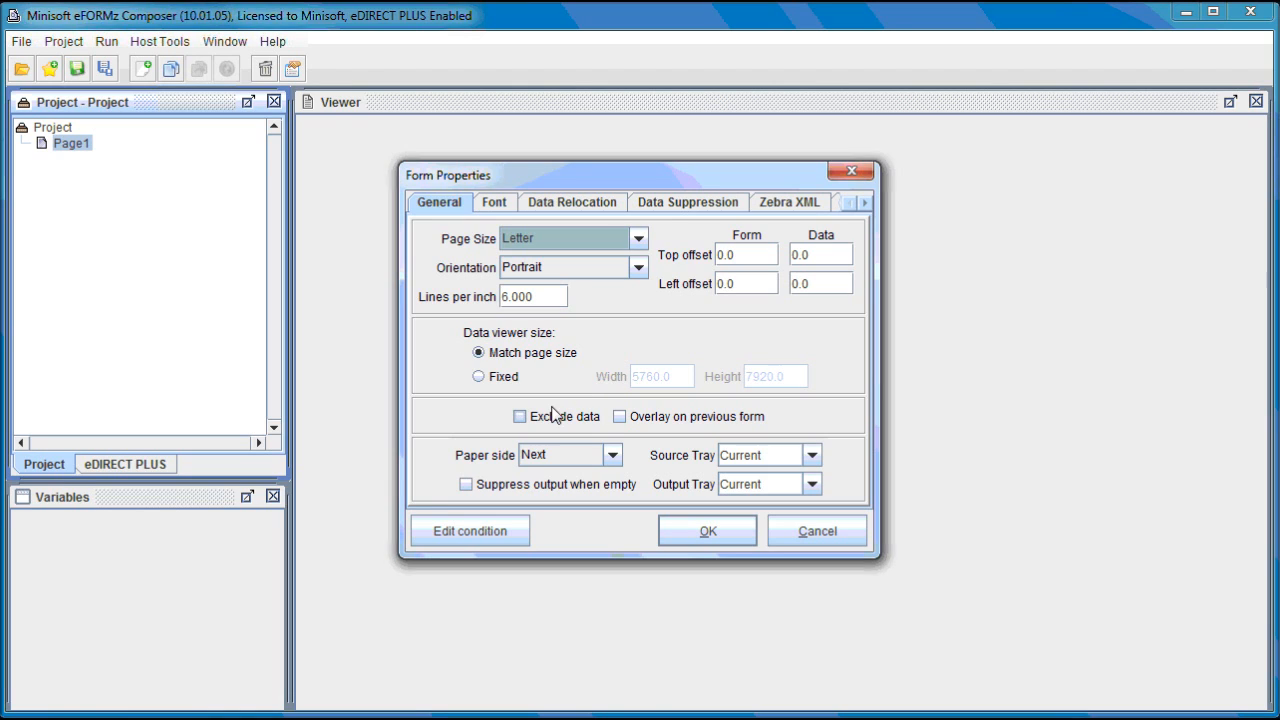
left_click(695, 532)
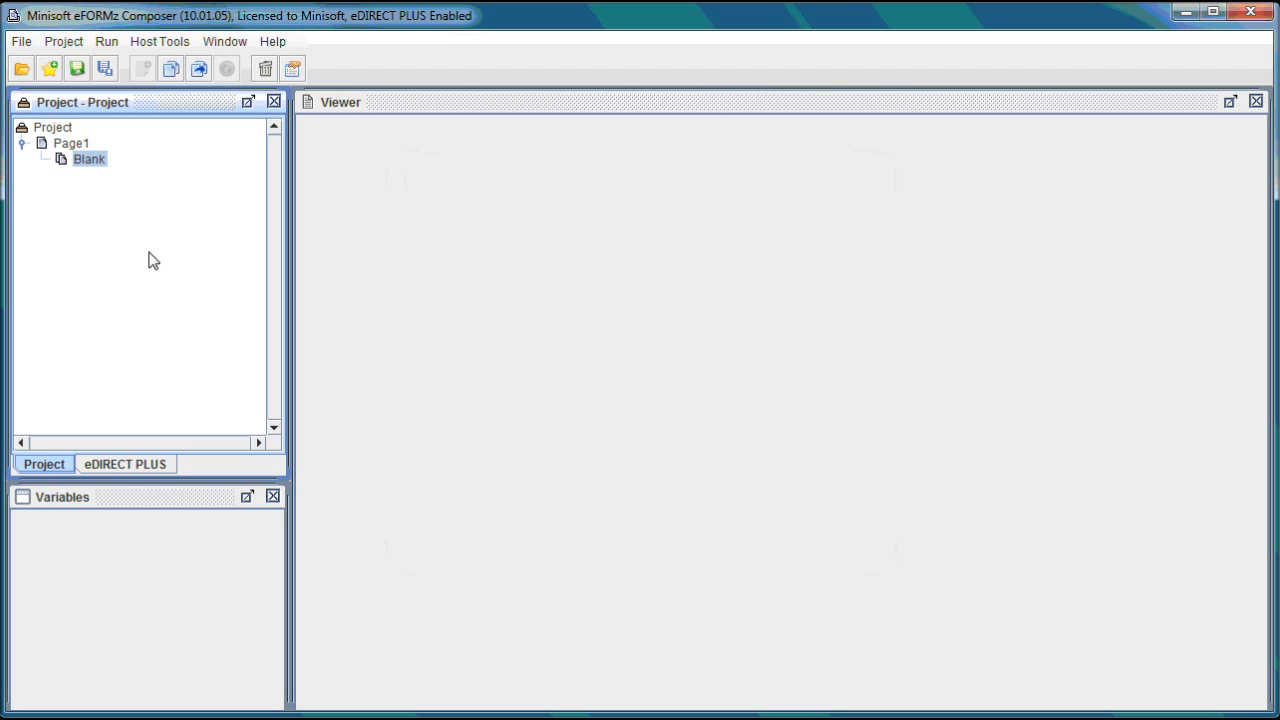
Display the Blank form together with data from the file invdata_big.xml in the Video_sample folder.
right_click(104, 170)
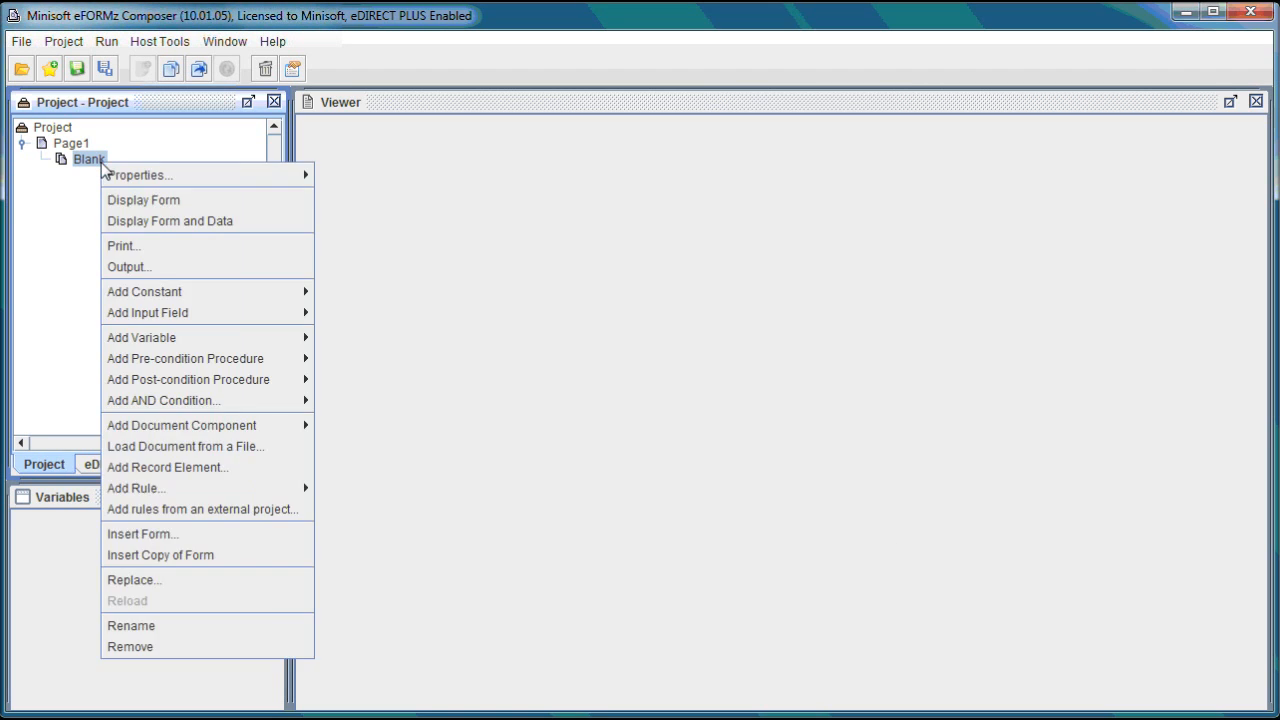
left_click(124, 221)
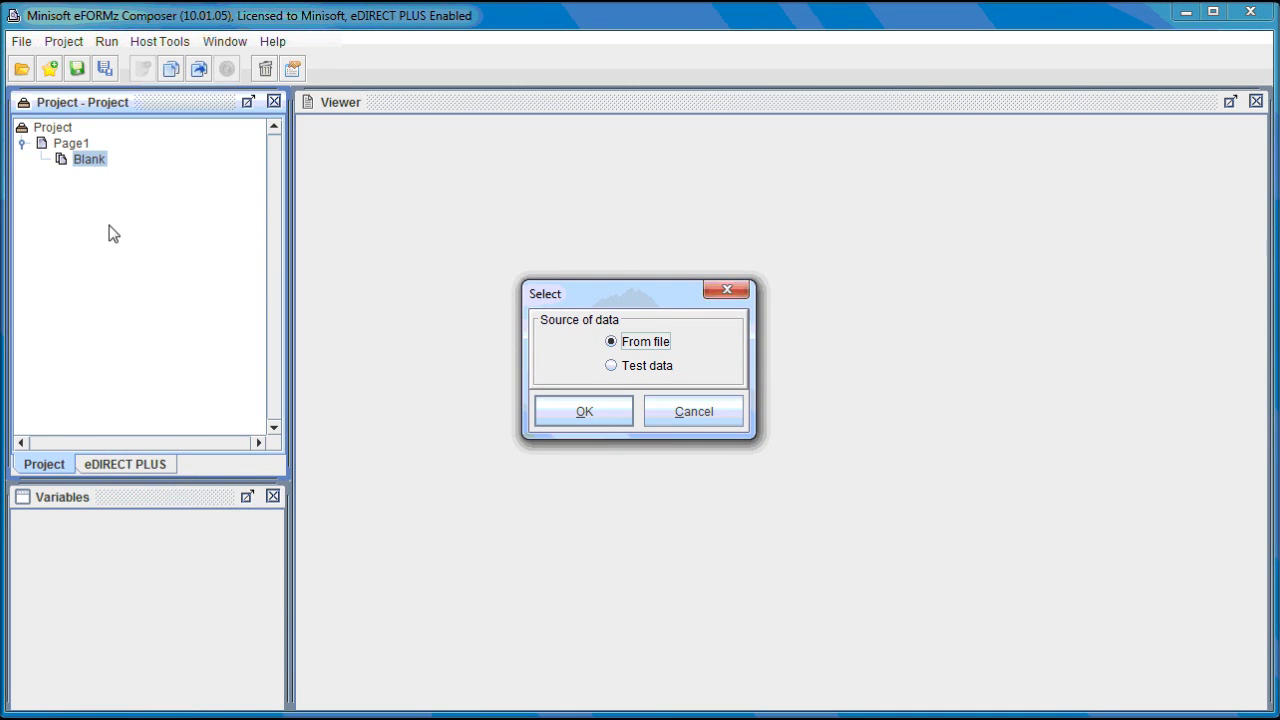
left_click(562, 414)
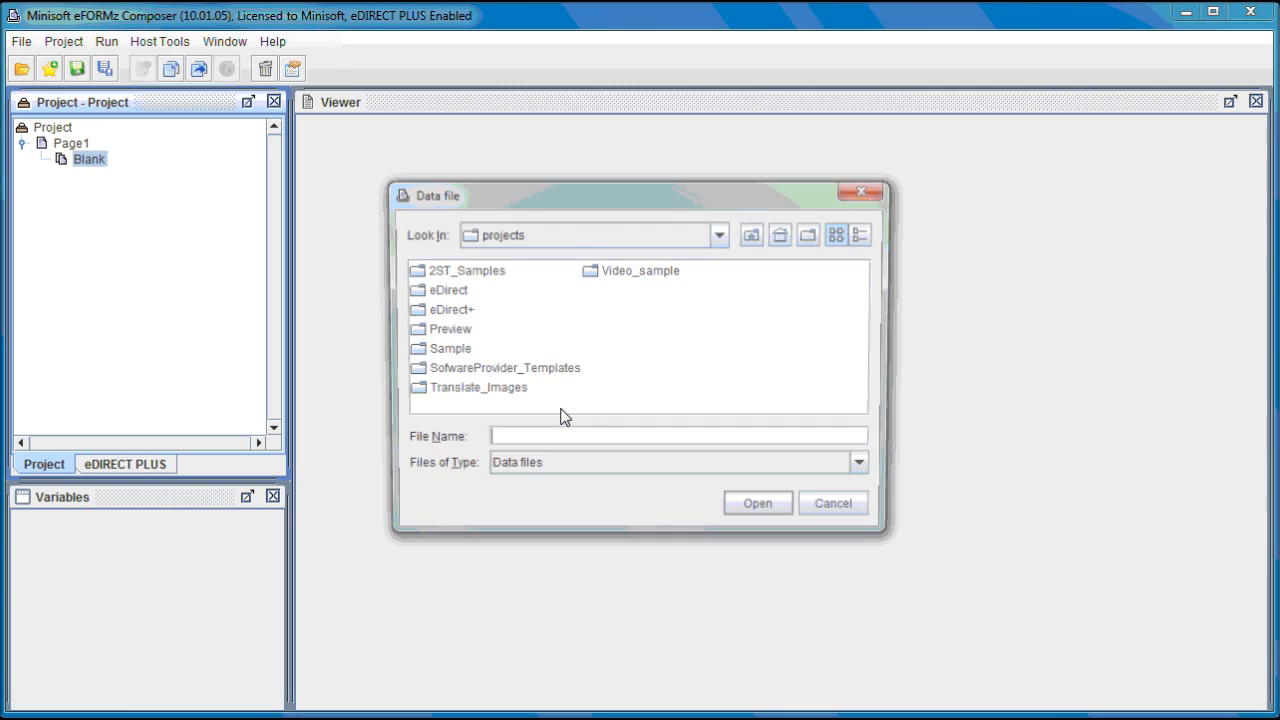
double_click(633, 269)
left_click(549, 470)
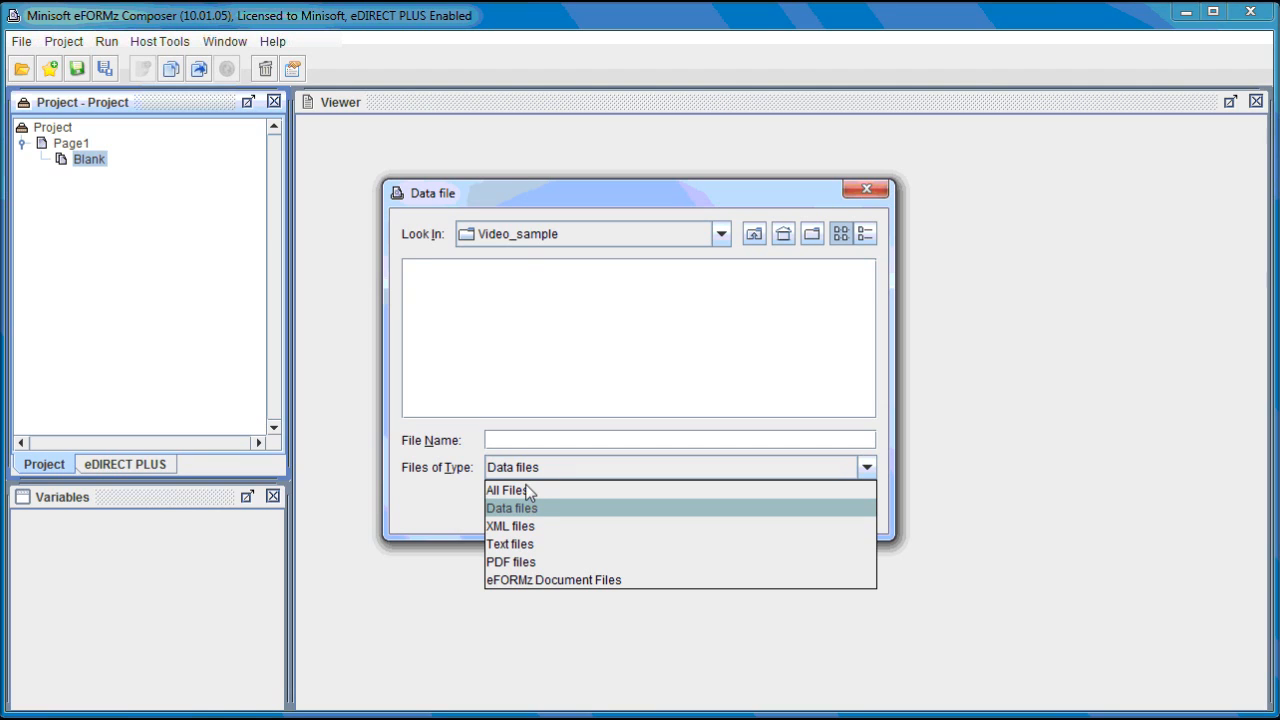
left_click(526, 492)
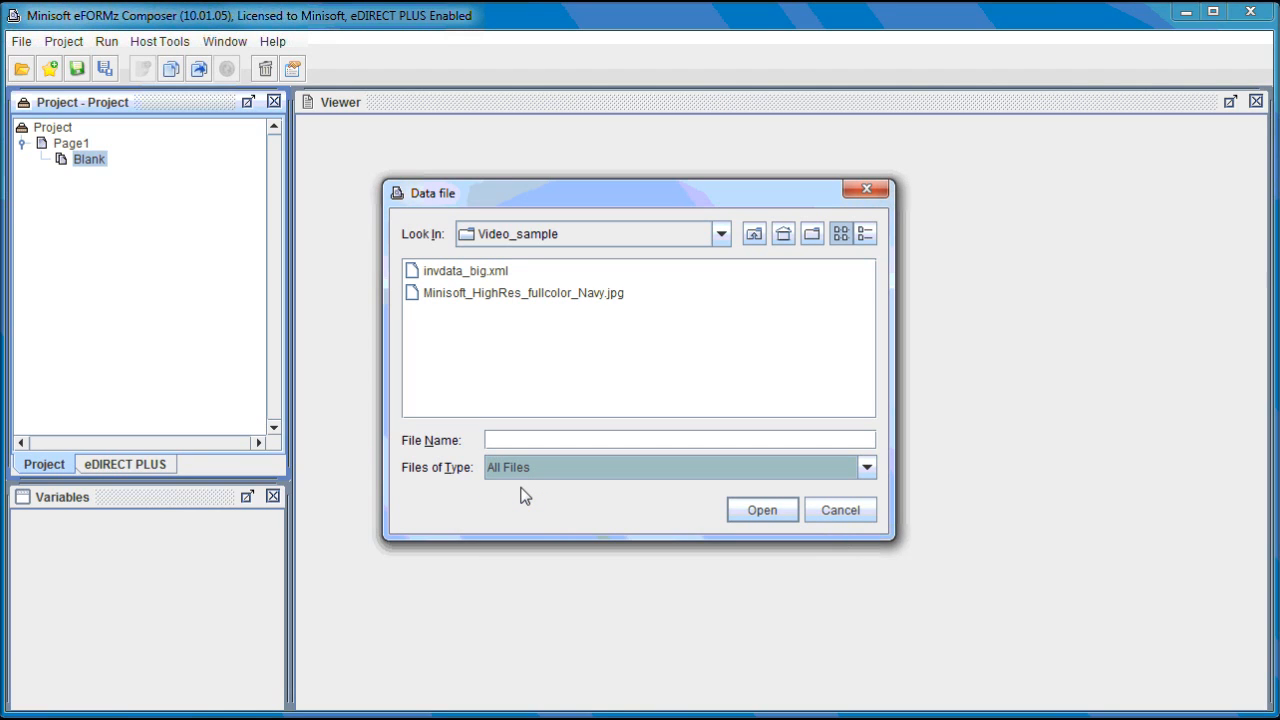
left_click(500, 274)
double_click(497, 279)
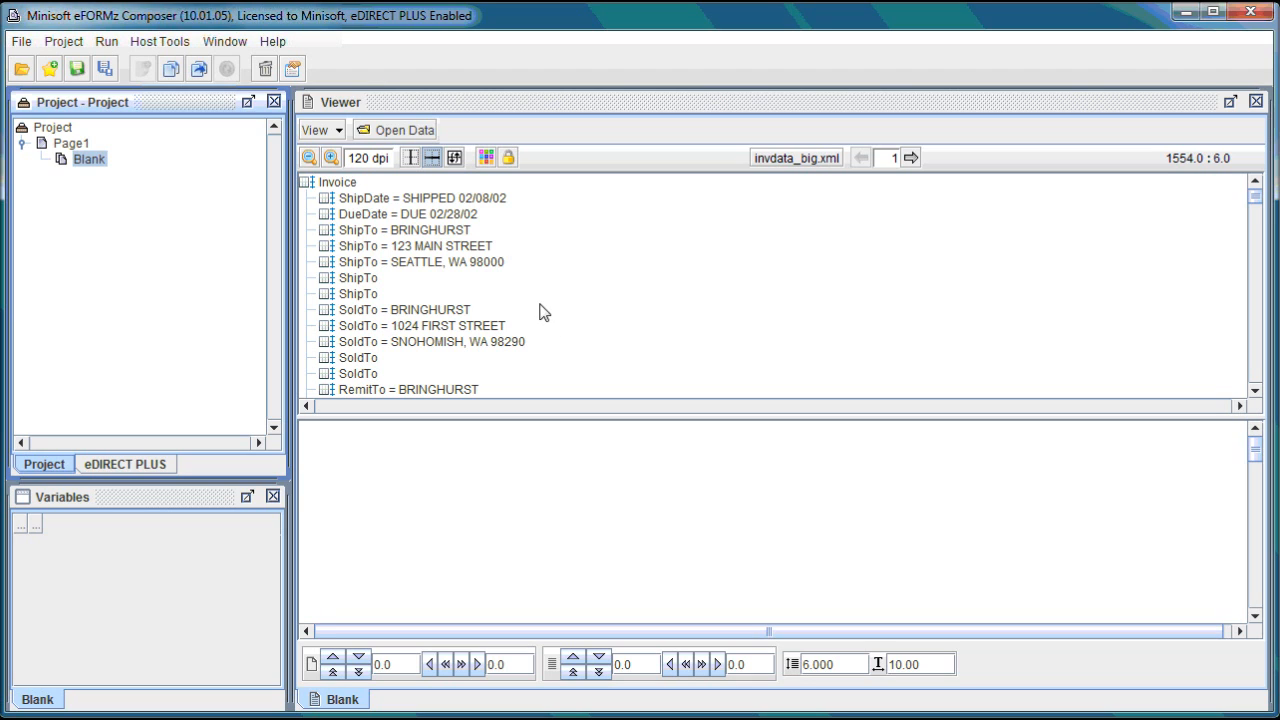
Add a ShipDate variable from the Invoice/ShipDate data node and check its data source in the project tree.
right_click(443, 199)
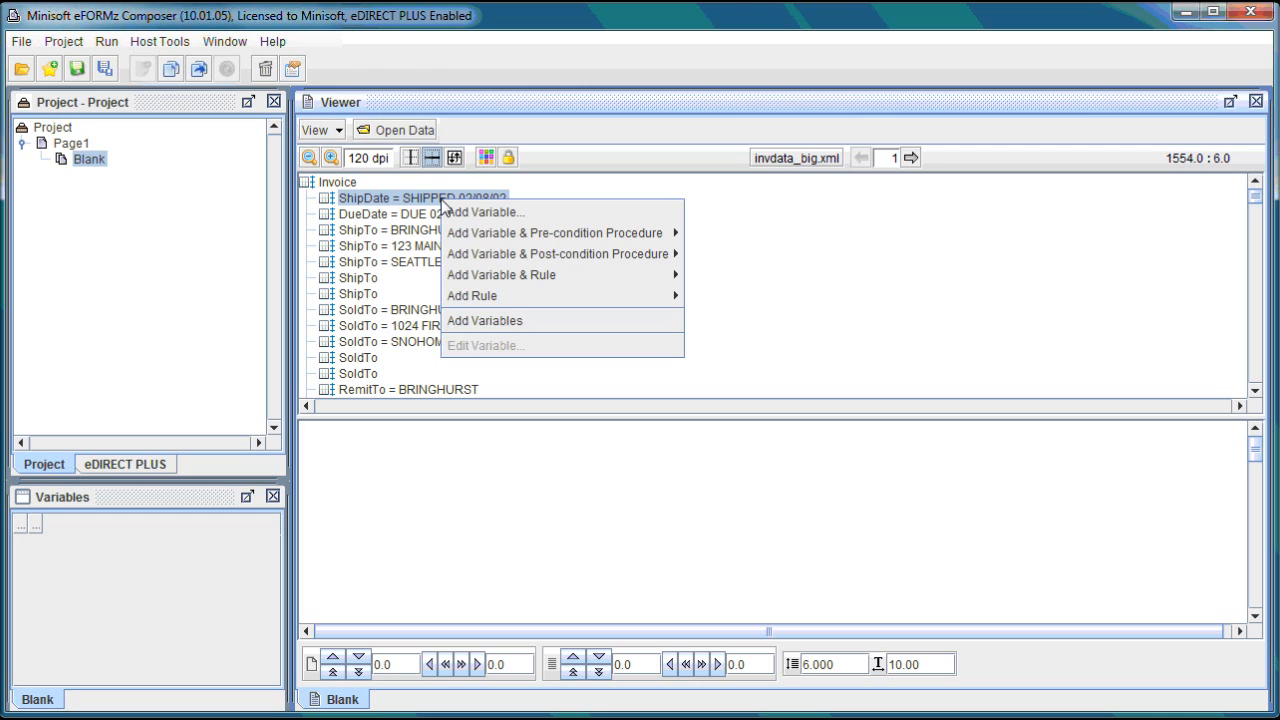
left_click(462, 212)
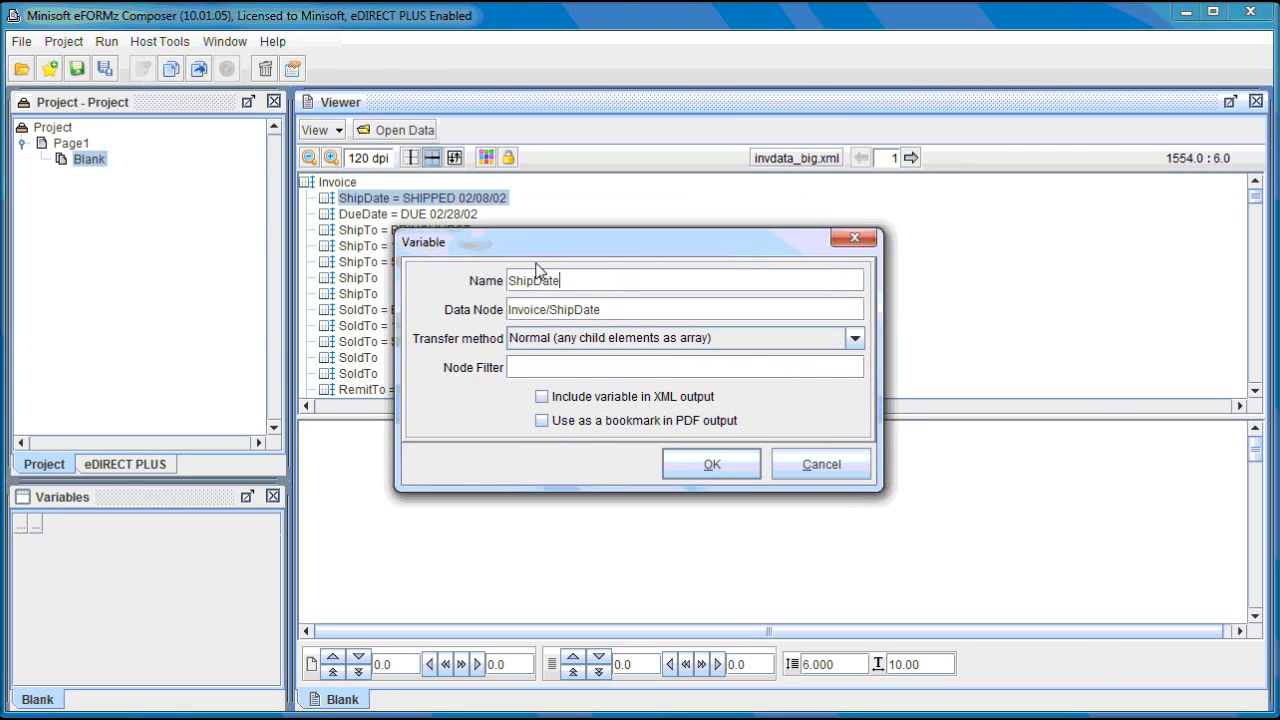
left_click(719, 468)
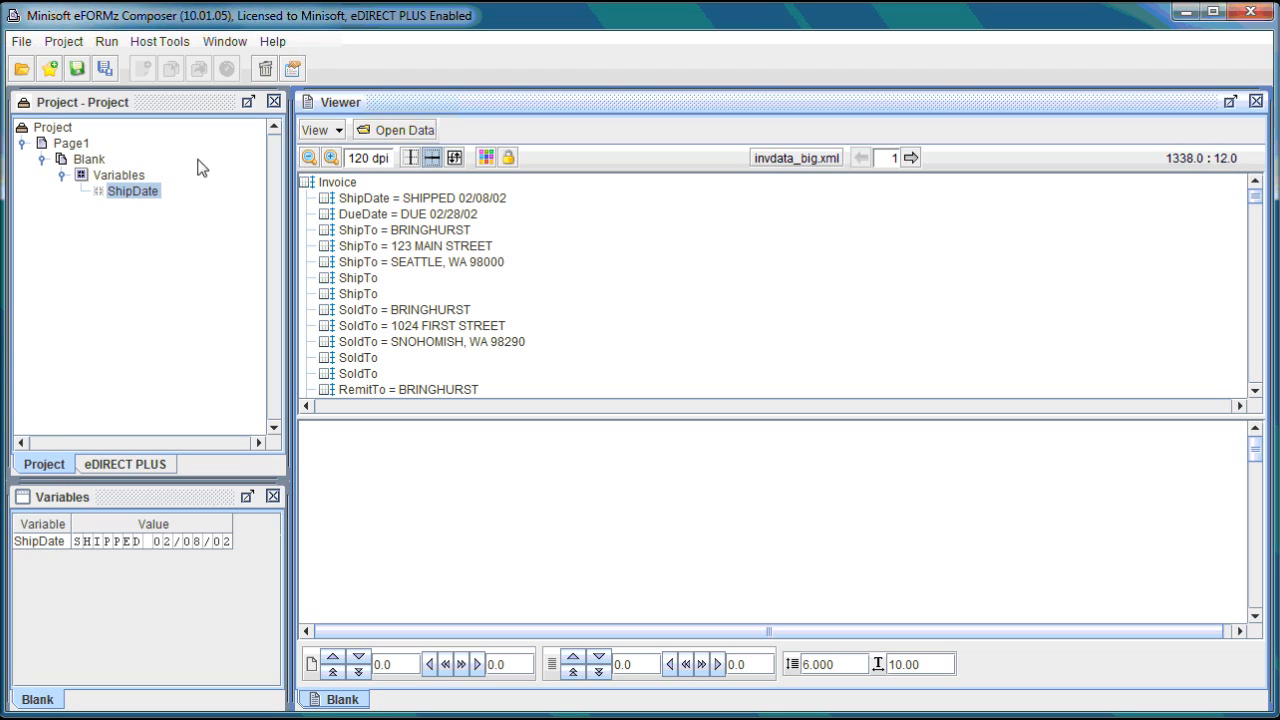
left_click(180, 104)
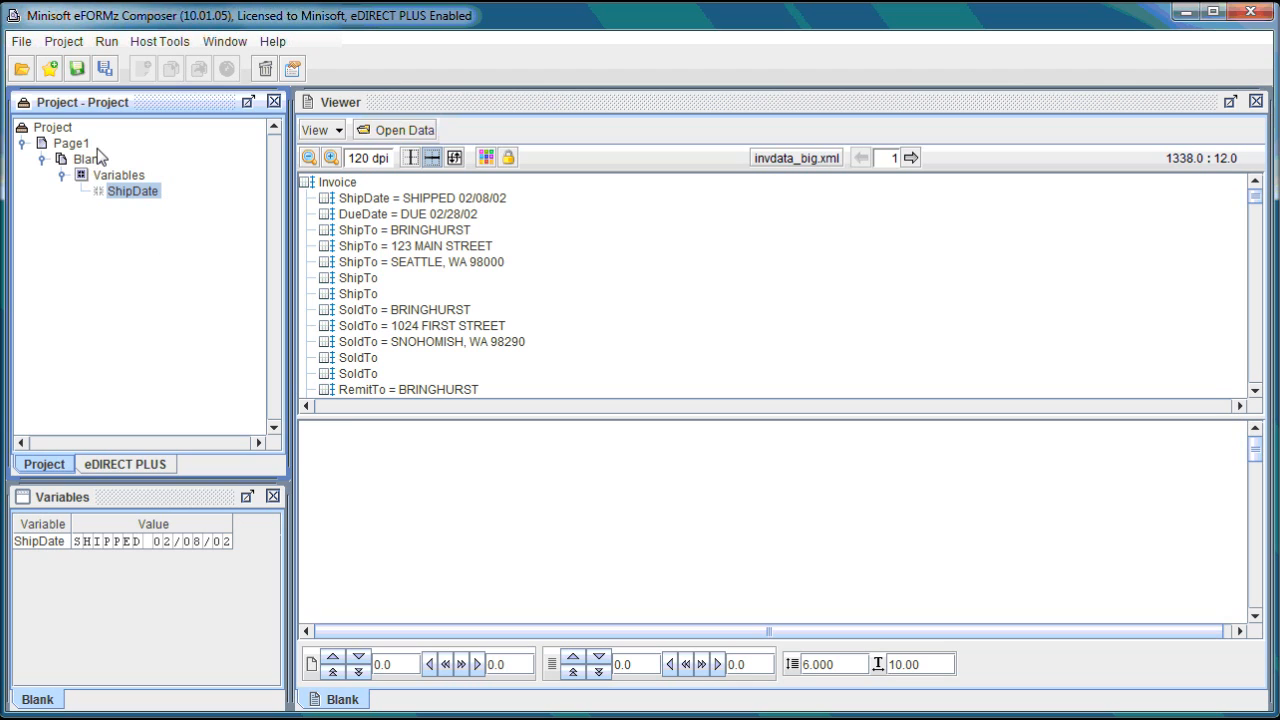
mouse_move(124, 200)
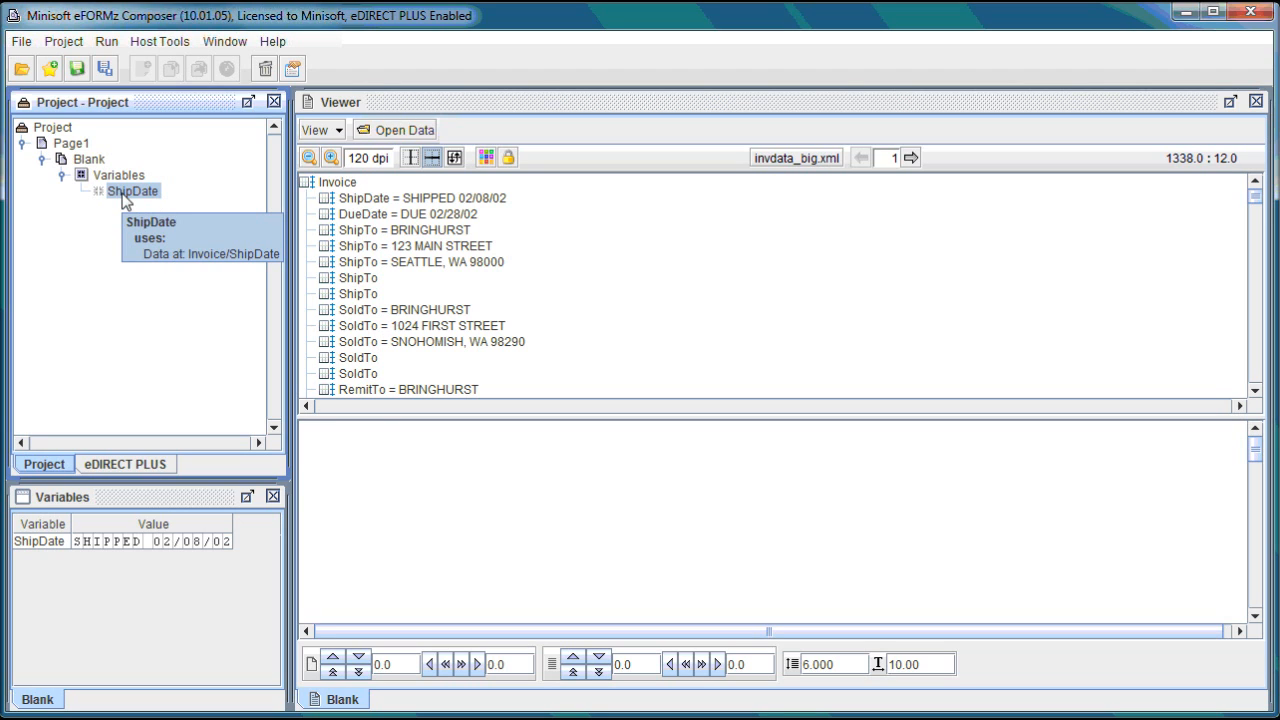
left_click(170, 498)
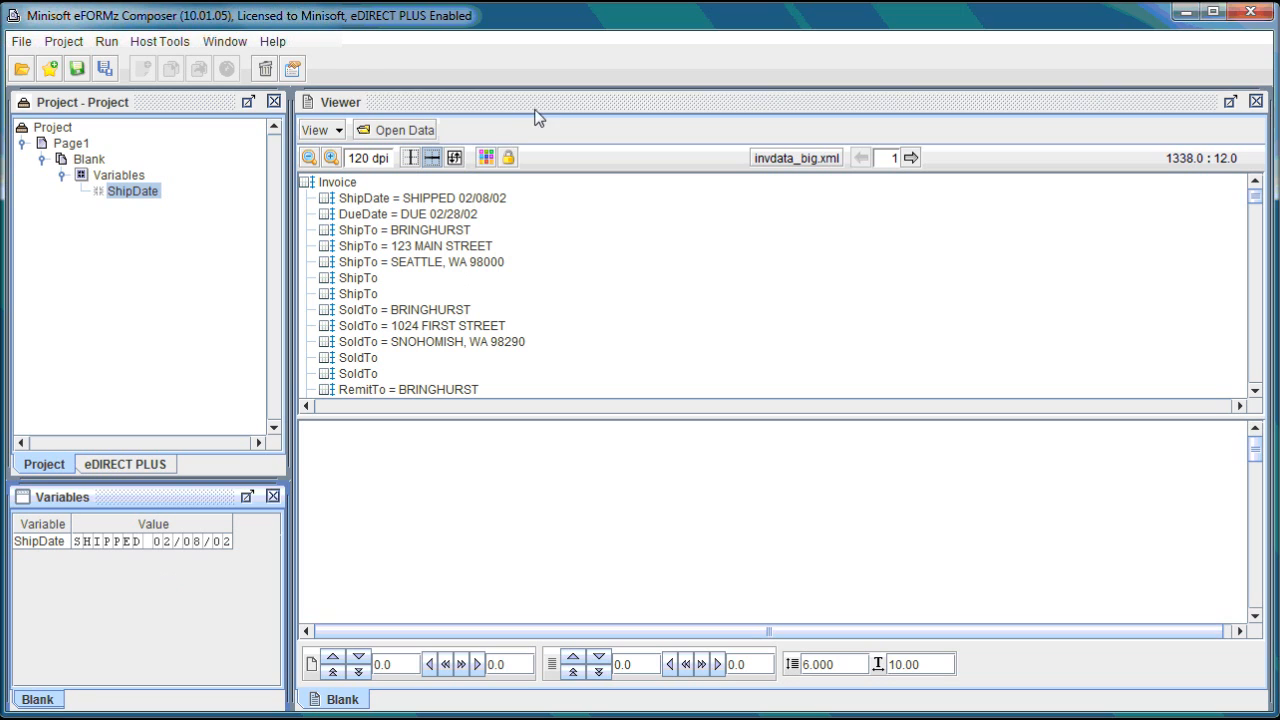
Add the variables DueDate and ShipTo from the DueDate node and the first ShipTo node of the invoice data.
right_click(426, 216)
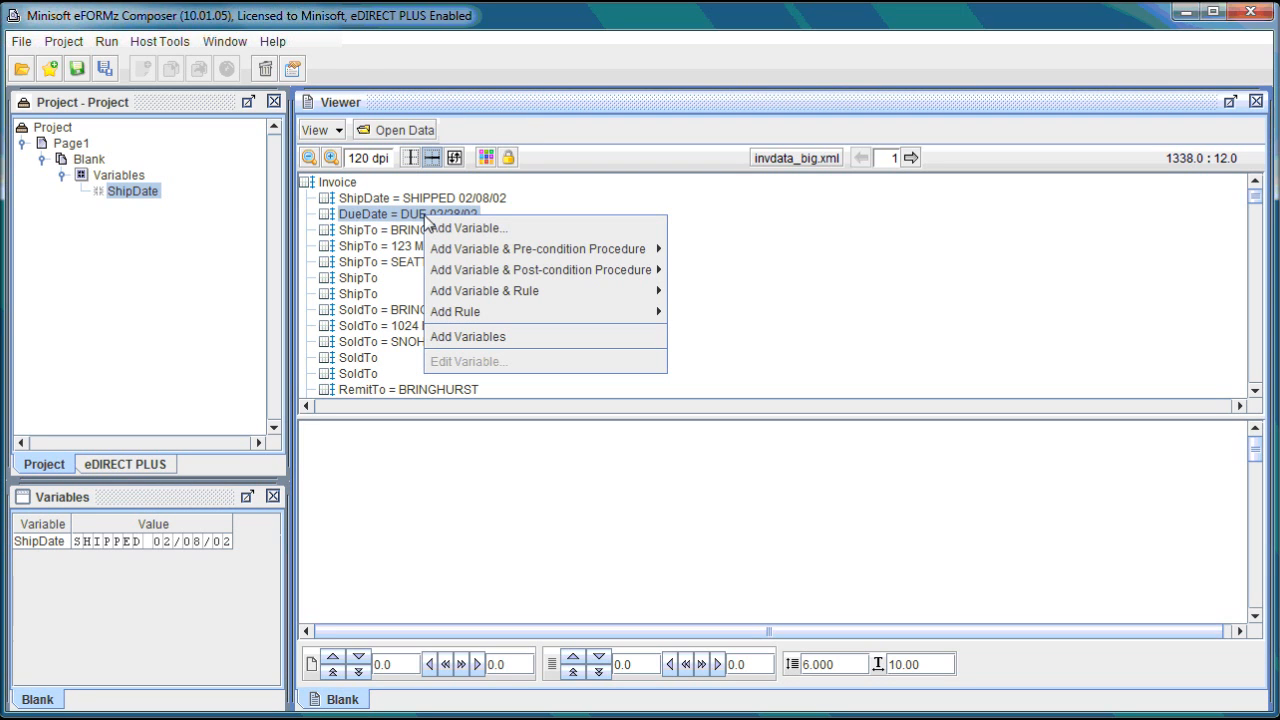
left_click(463, 228)
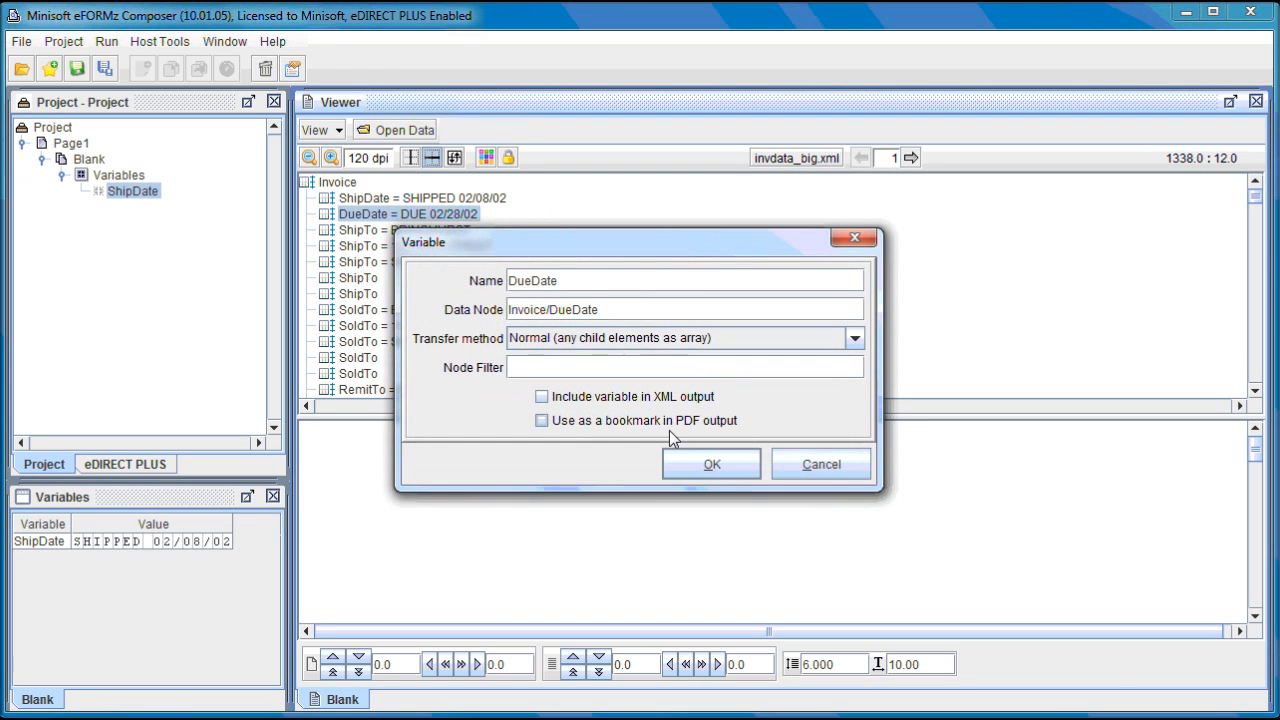
left_click(709, 462)
right_click(460, 230)
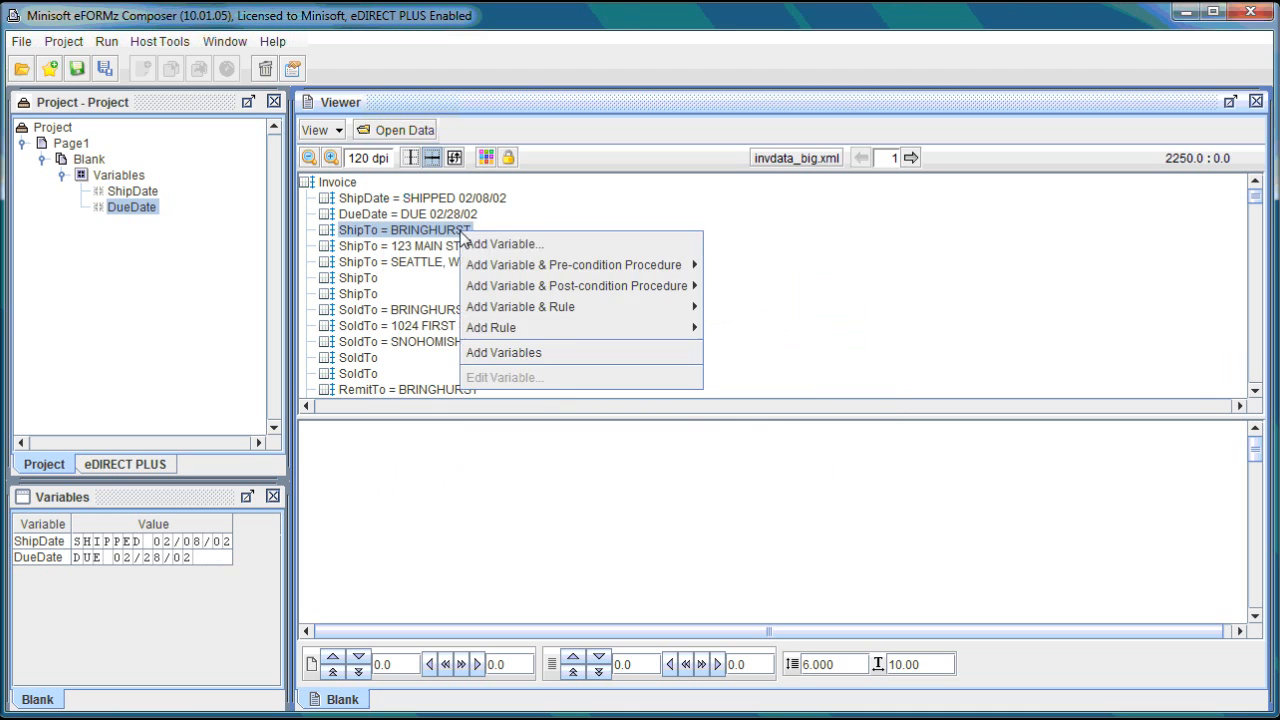
left_click(482, 246)
left_click(700, 462)
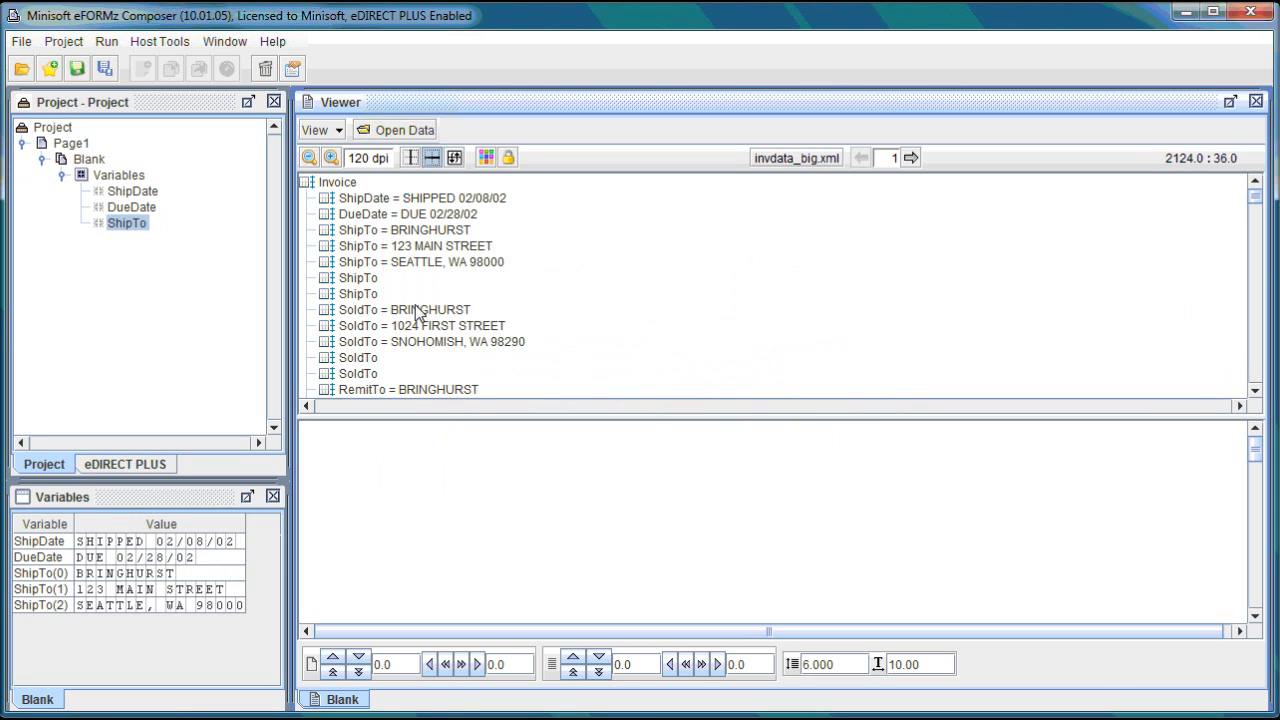
Add the variables SoldTo and RemitTo from their matching nodes in the invoice data.
right_click(416, 311)
left_click(436, 318)
left_click(700, 464)
scroll(595, 360, "down", 1)
right_click(462, 345)
left_click(490, 354)
left_click(692, 468)
Add the variables Phone and SpecialInstruction from their matching nodes in the invoice data.
scroll(540, 323, "down", 2)
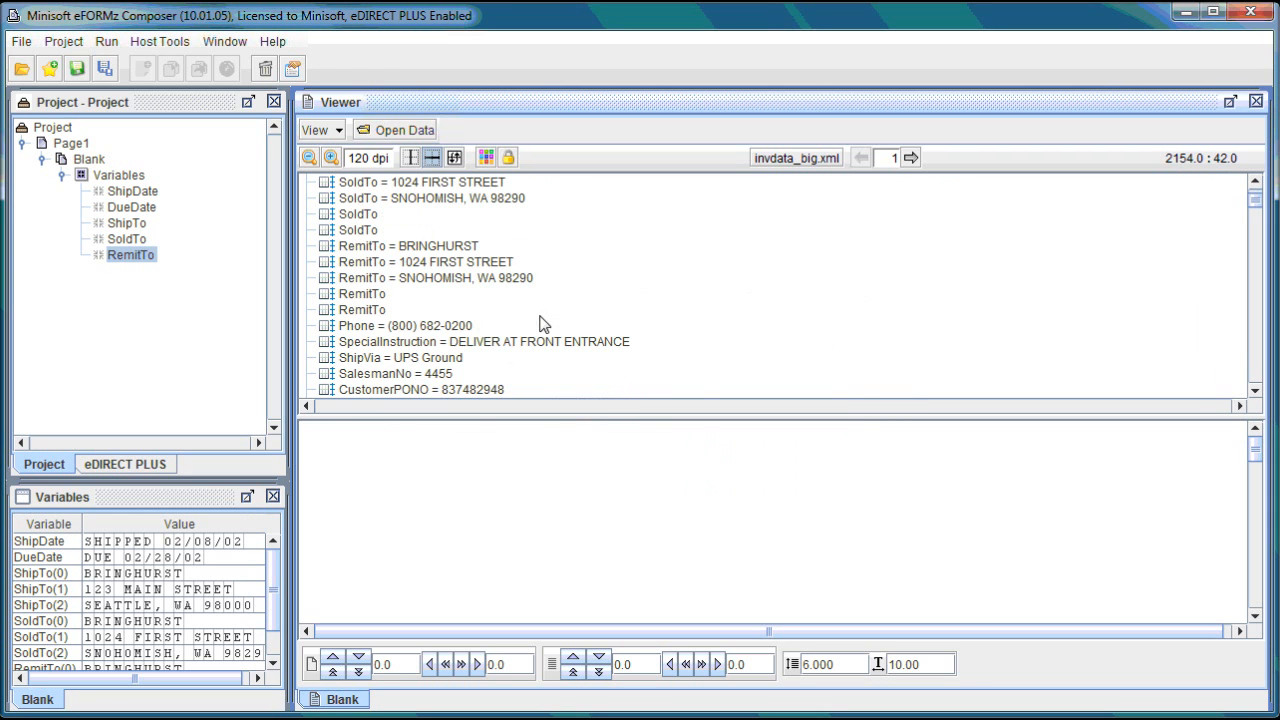
right_click(470, 326)
left_click(490, 337)
left_click(705, 462)
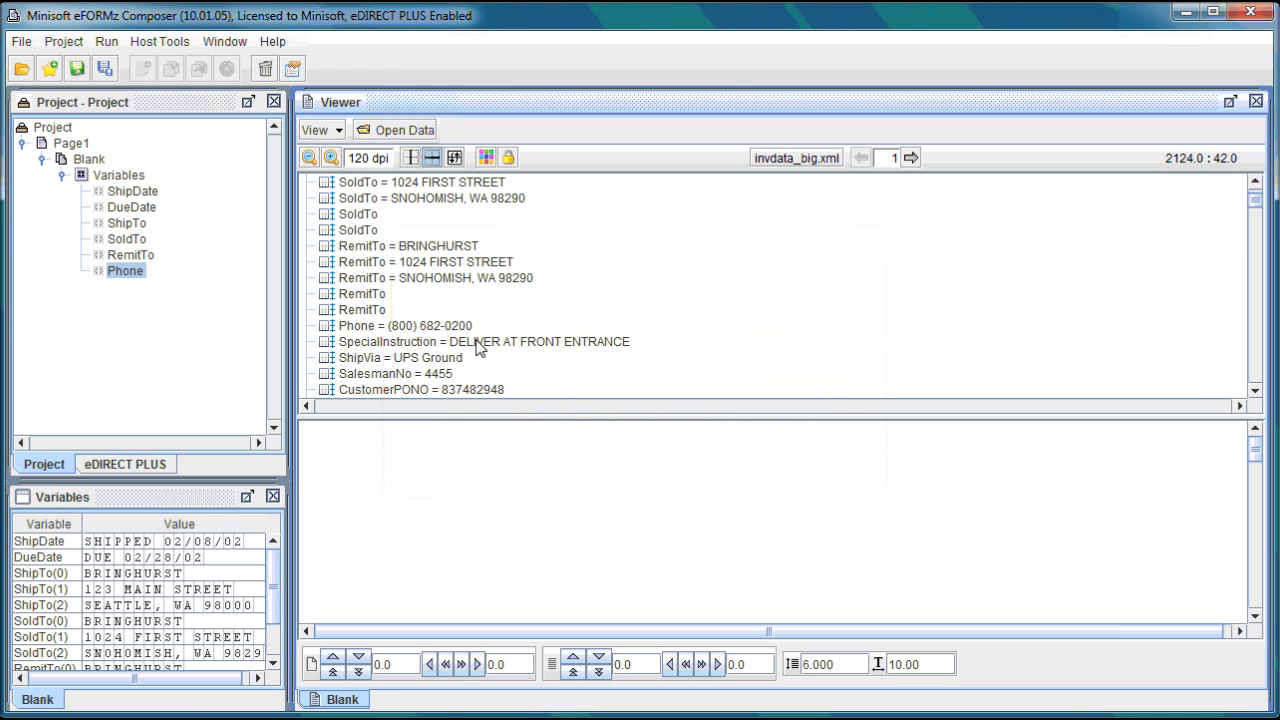
right_click(470, 341)
left_click(492, 351)
left_click(706, 462)
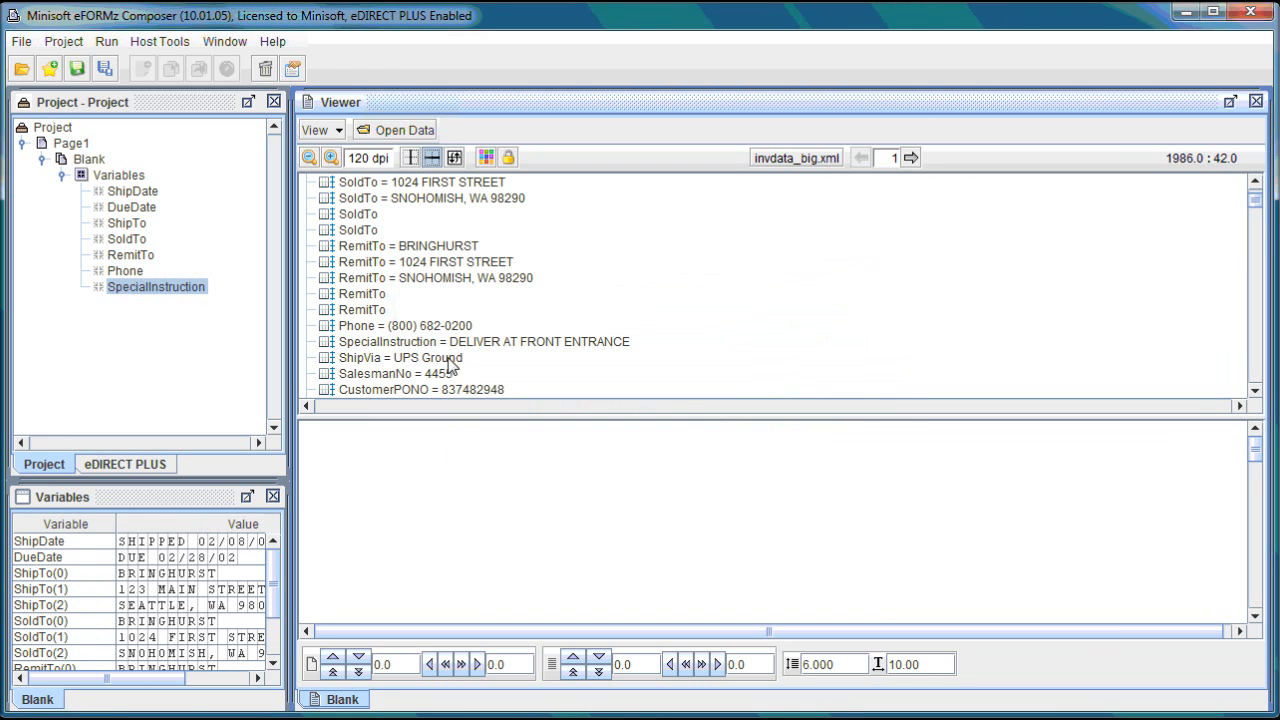
Add the variables ShipVia and SalesmanNo from their matching nodes in the invoice data.
right_click(455, 358)
left_click(490, 371)
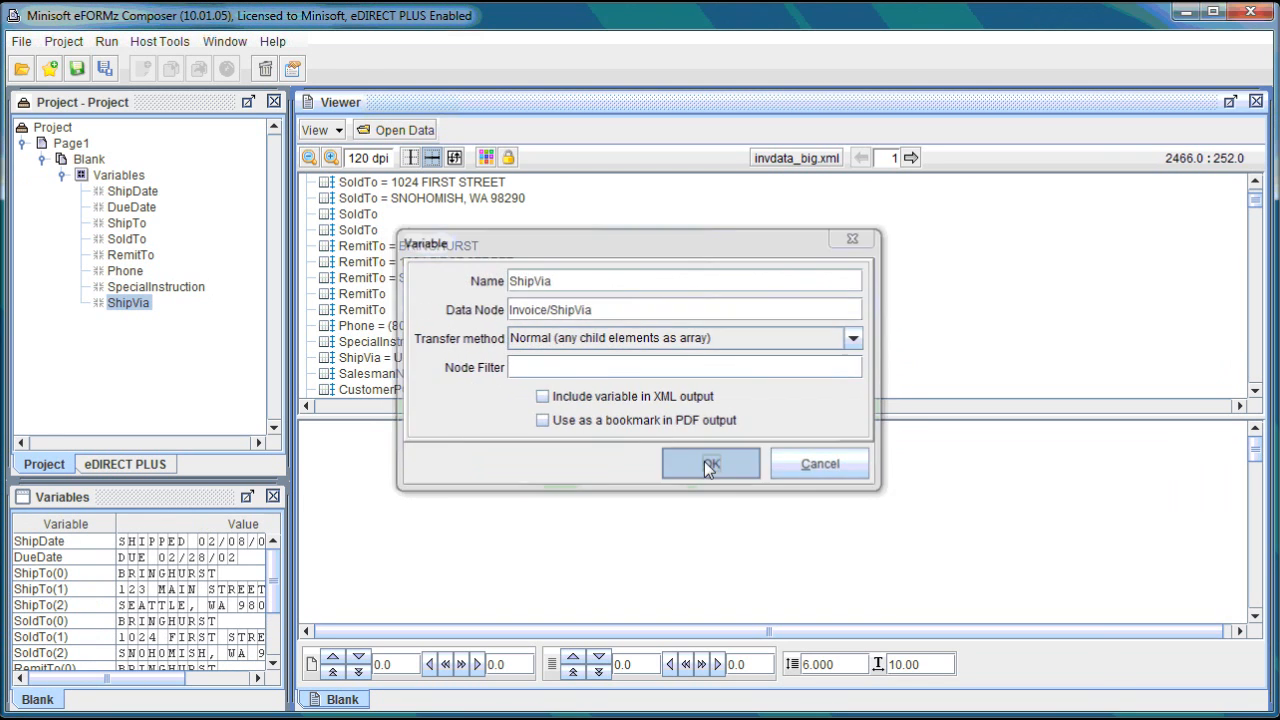
left_click(707, 462)
scroll(565, 355, "down", 3)
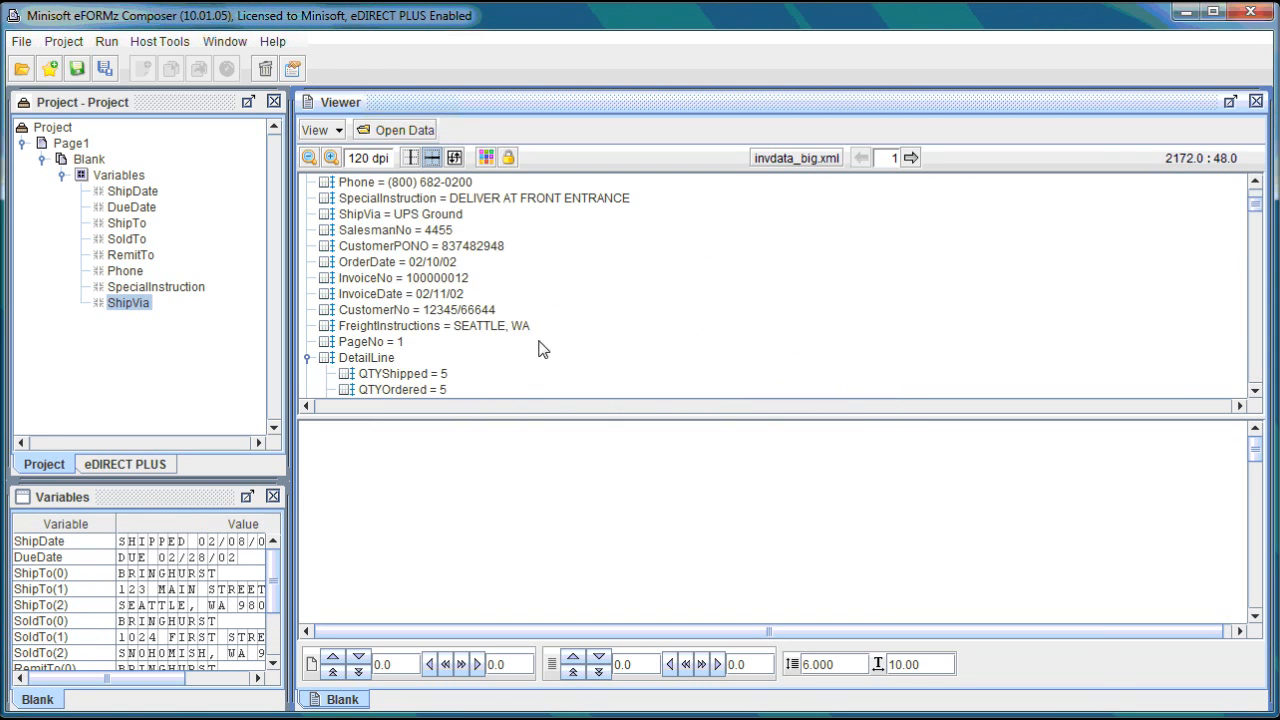
right_click(443, 243)
right_click(443, 231)
left_click(489, 249)
left_click(707, 461)
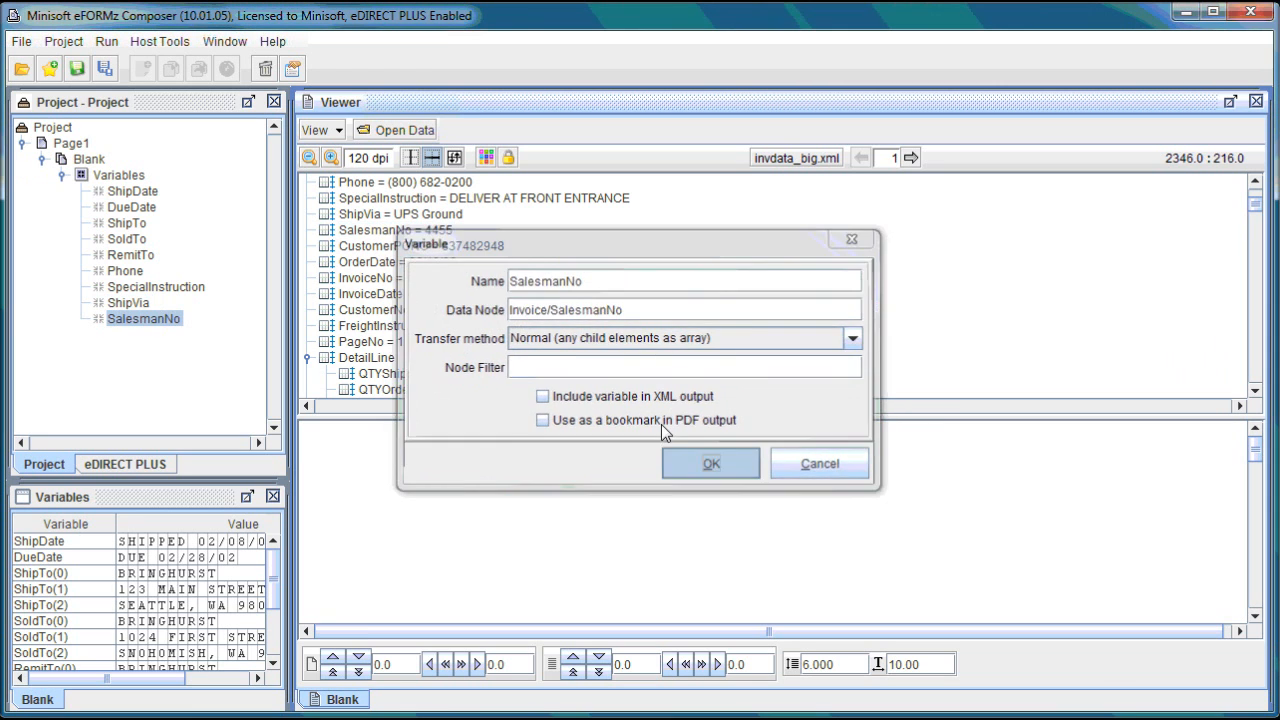
Add a CustomerPONO variable from the Invoice/CustomerPONO data node.
right_click(452, 247)
left_click(490, 253)
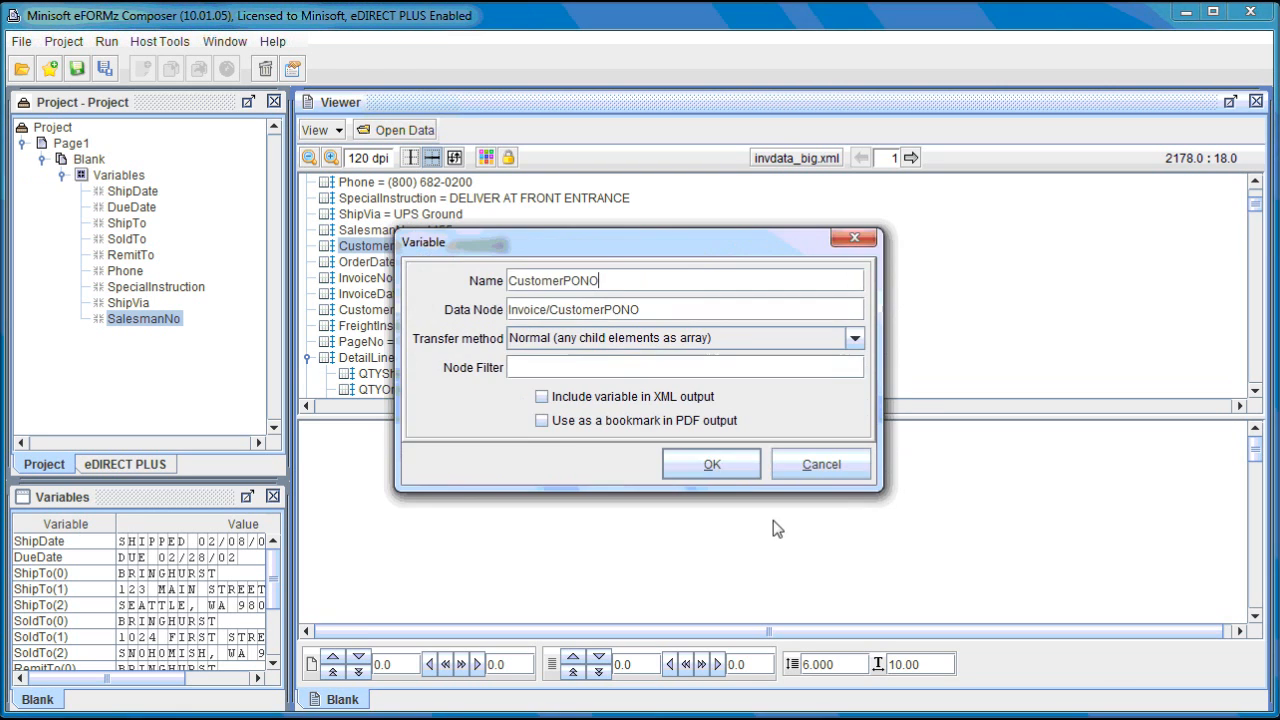
left_click(707, 462)
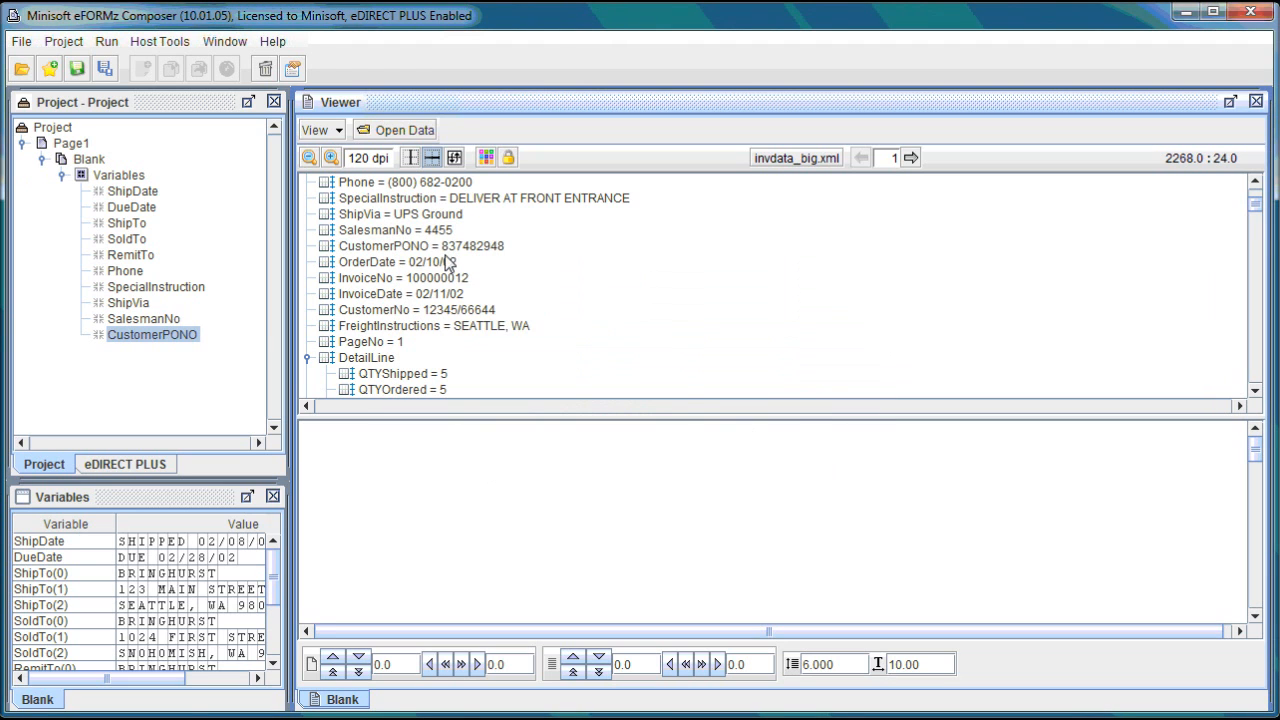
Add the variables OrderDate and InvoiceNo from their matching nodes in the invoice data.
right_click(452, 262)
left_click(490, 268)
left_click(707, 461)
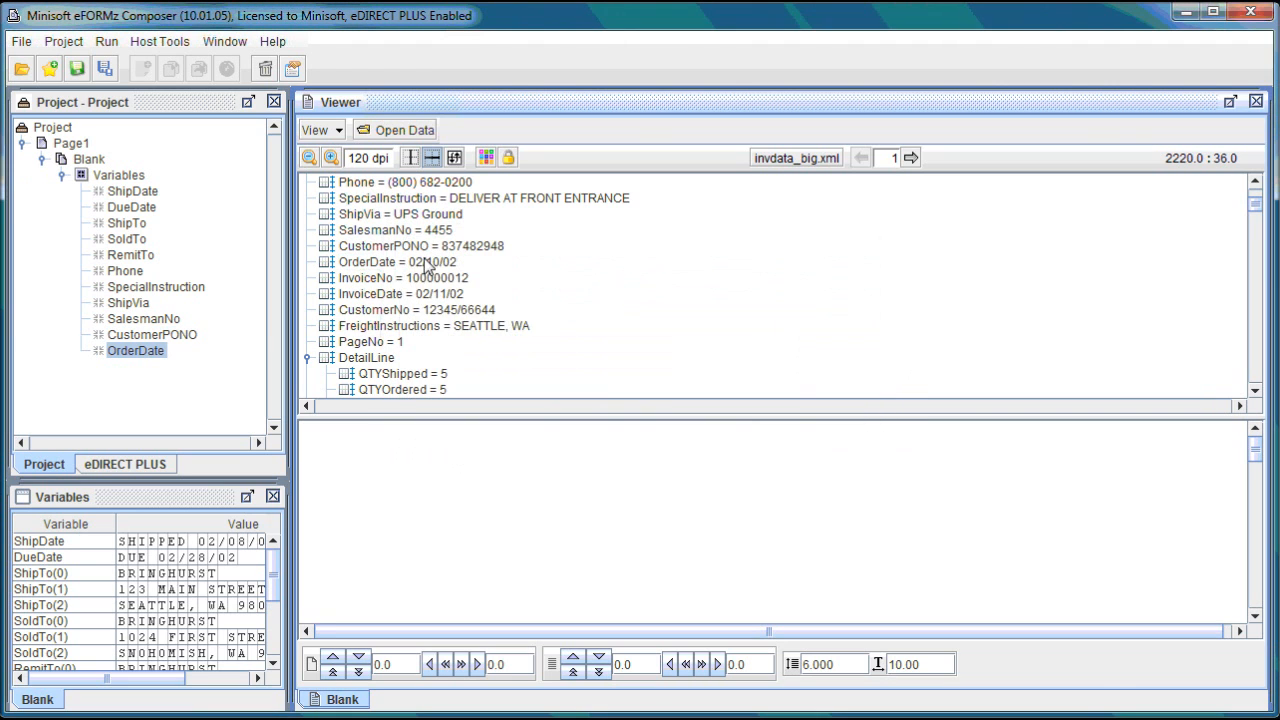
right_click(428, 276)
left_click(445, 288)
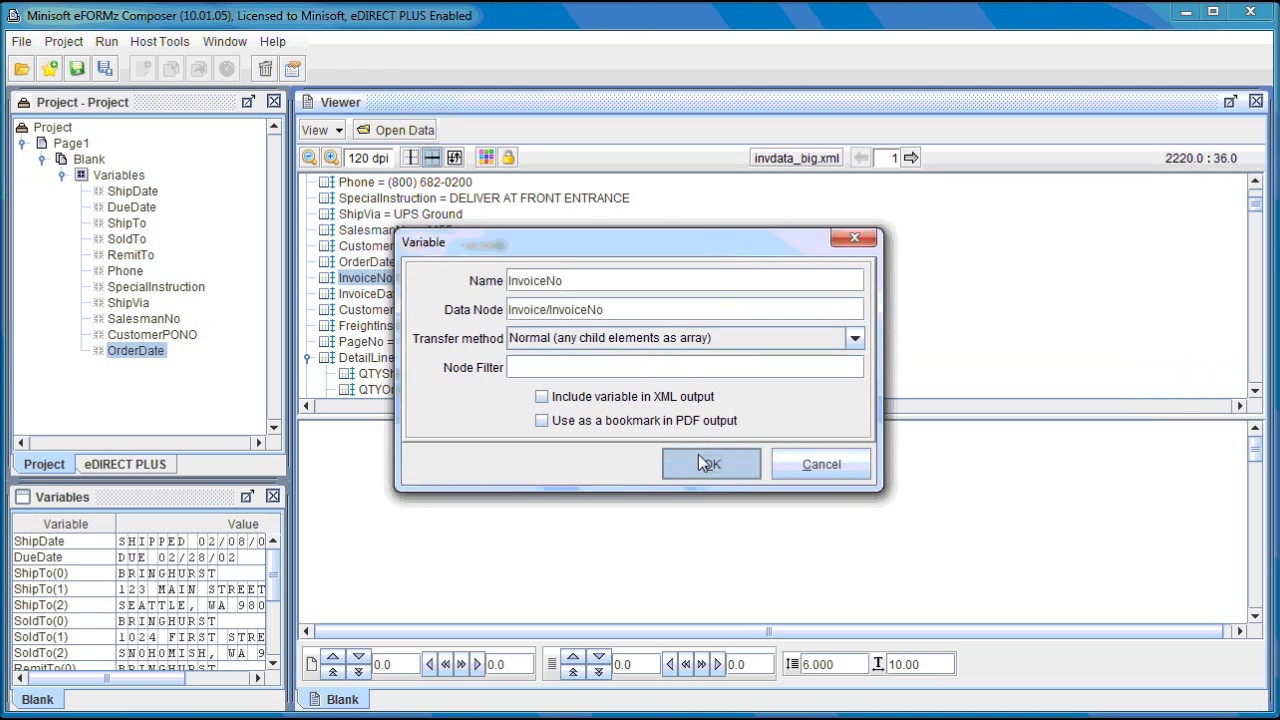
left_click(700, 460)
Add the variables InvoiceDate and CustomerNo from their matching nodes in the invoice data.
right_click(447, 296)
left_click(477, 309)
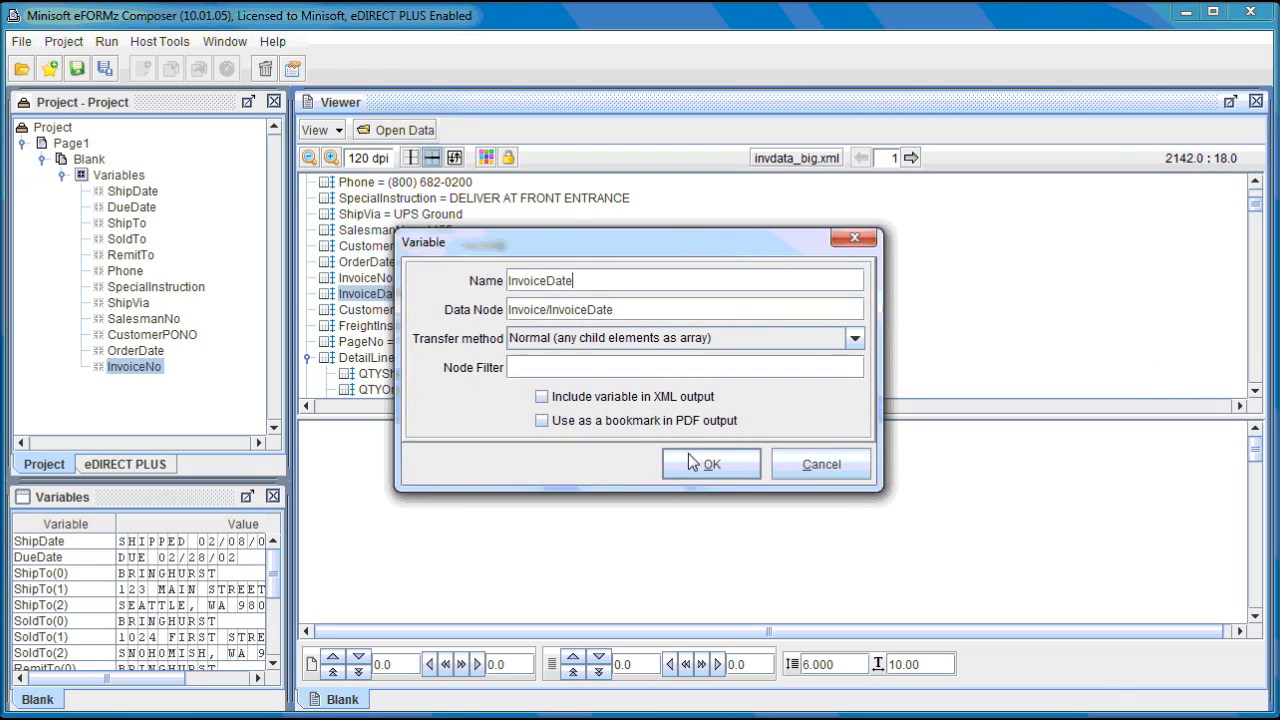
left_click(700, 460)
right_click(478, 318)
left_click(495, 320)
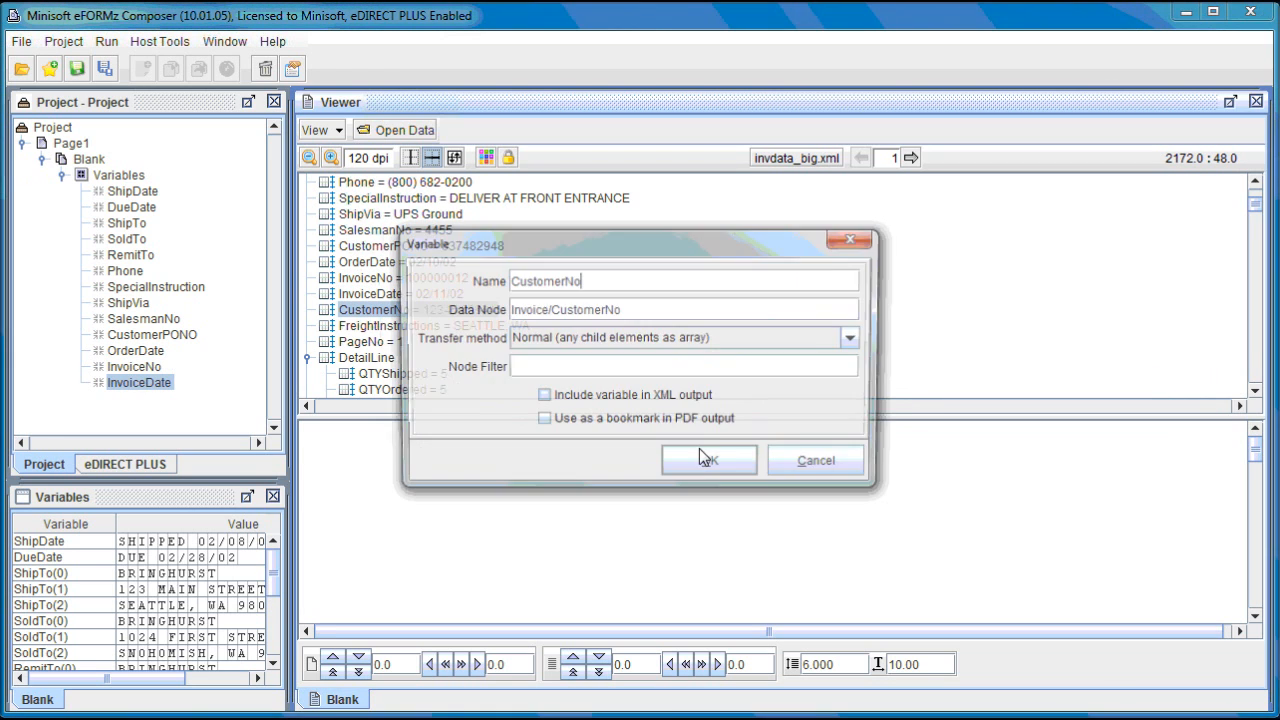
left_click(718, 466)
Add the variables FreightInstructions and PageNo from their matching nodes in the invoice data.
right_click(500, 327)
left_click(515, 339)
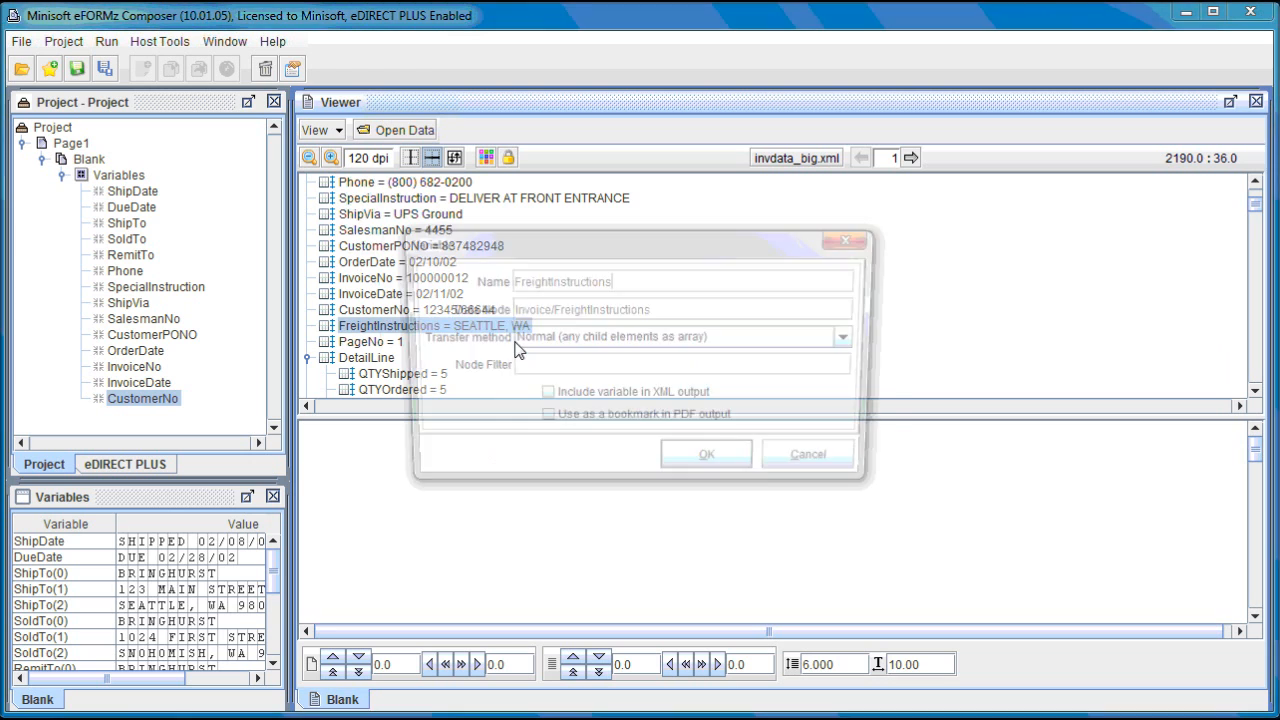
left_click(718, 463)
right_click(398, 342)
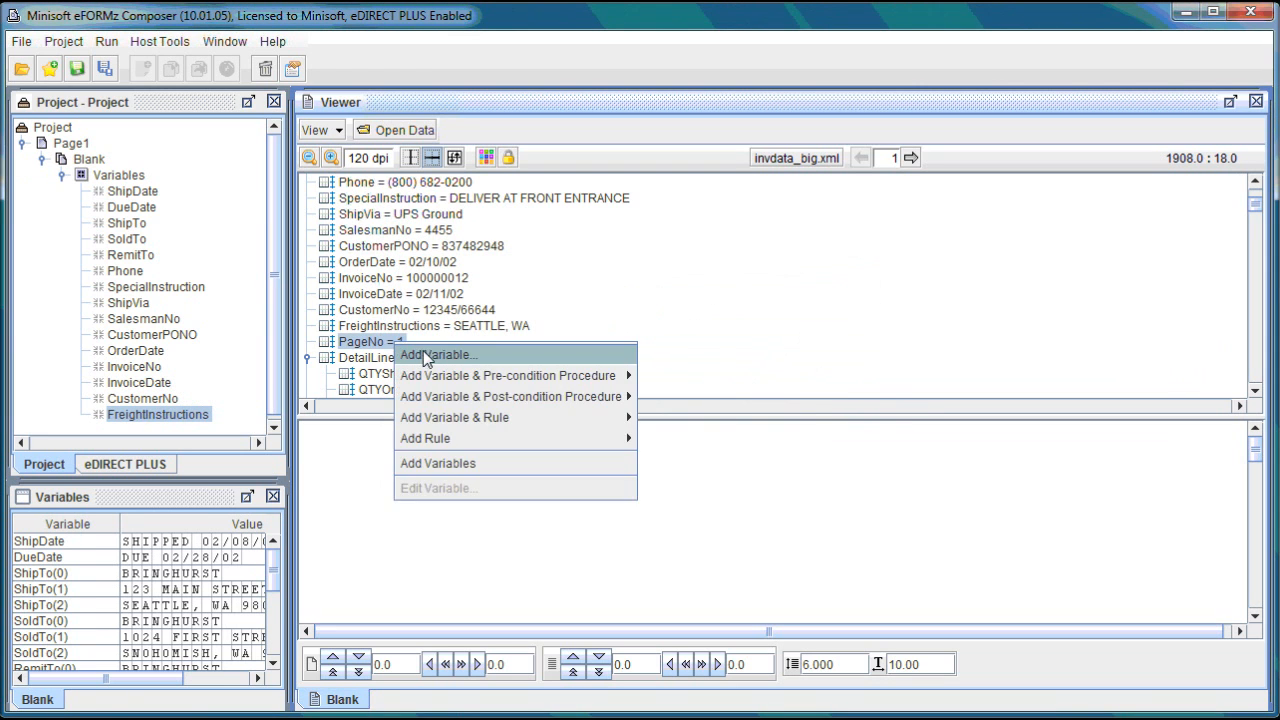
left_click(420, 354)
left_click(680, 457)
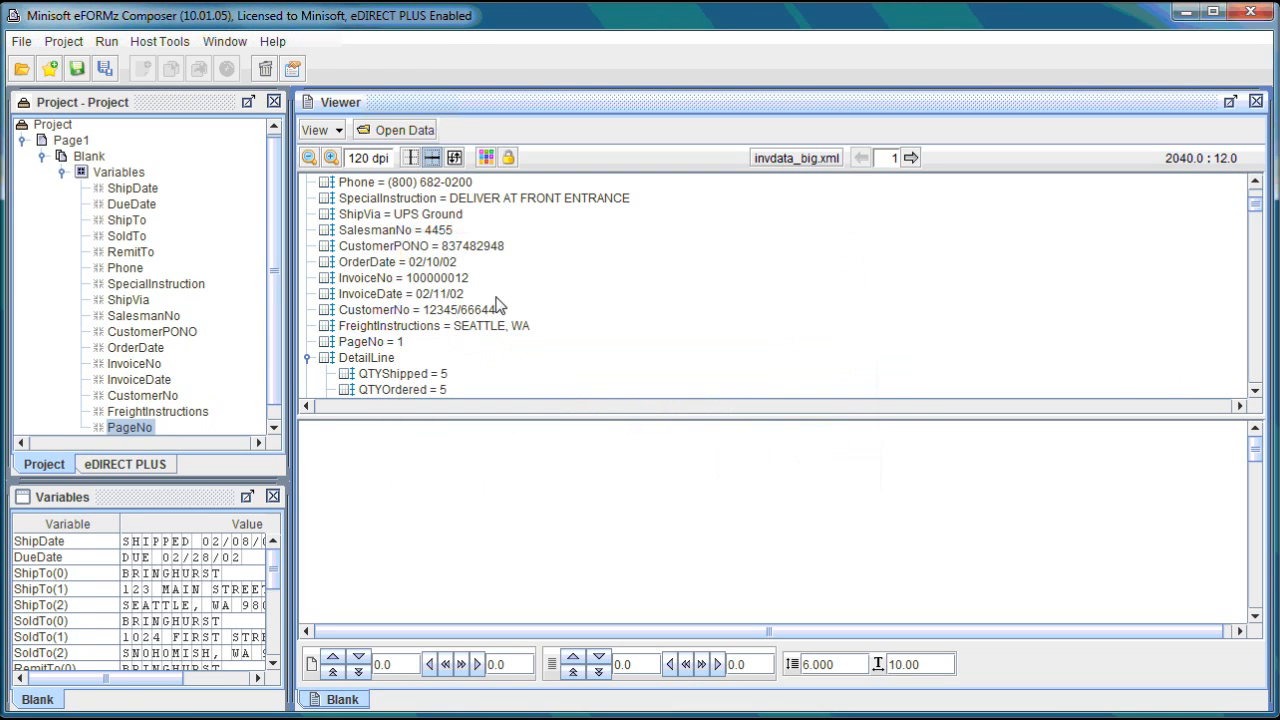
Add a DetailLine variable from the first DetailLine node in the invoice data.
scroll(497, 318, "down", 2)
right_click(380, 264)
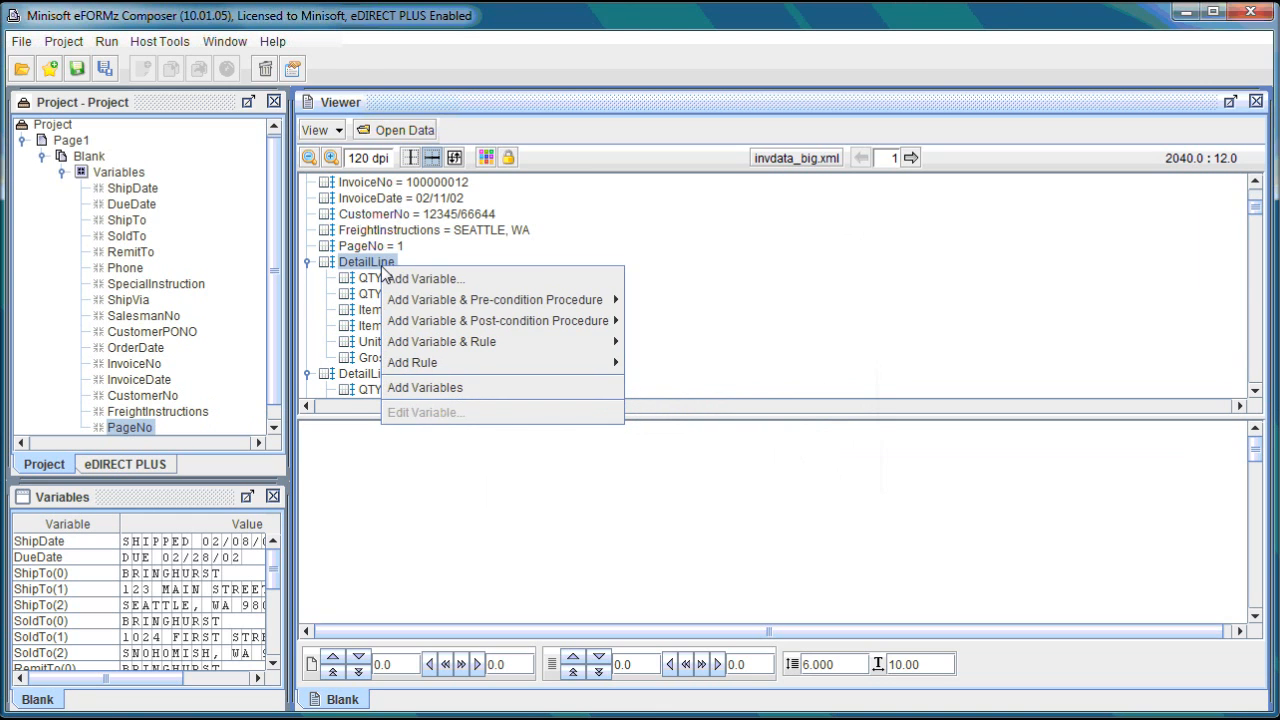
left_click(412, 280)
left_click(682, 459)
Add the variables Subtotal and Total from the nodes at the end of the invoice data.
scroll(591, 296, "down", 4)
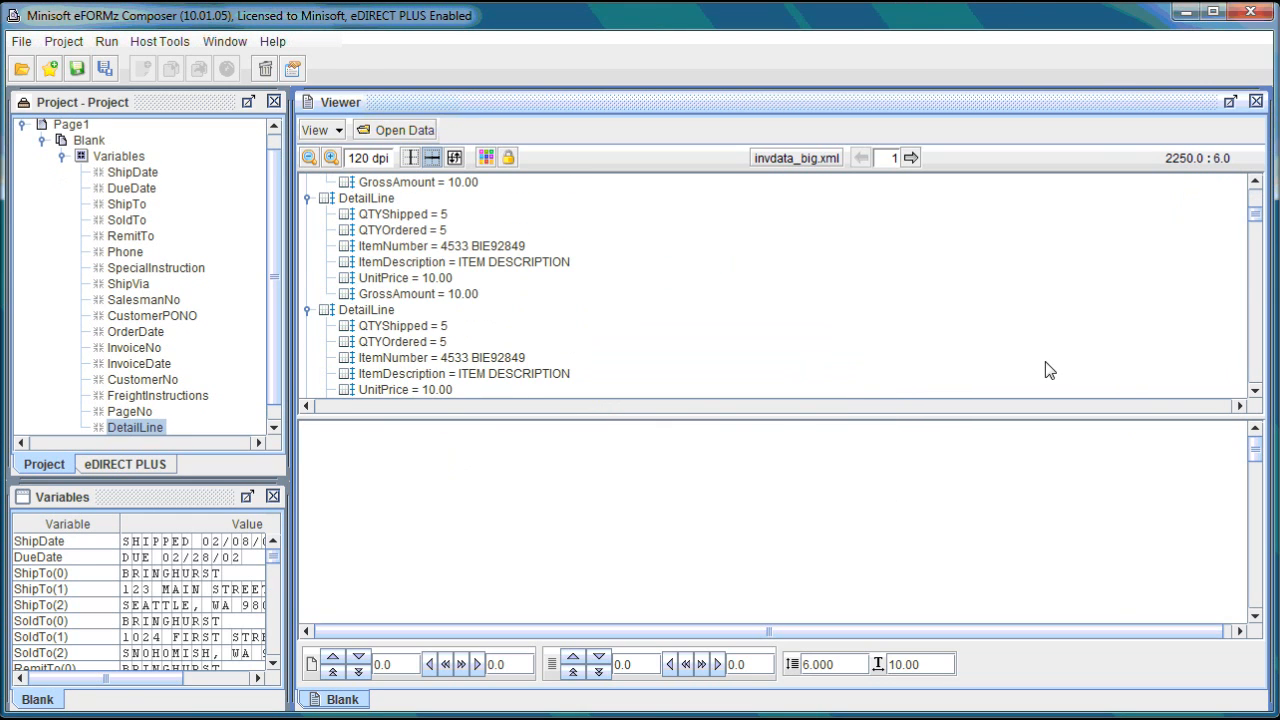
left_click_drag(1255, 220, 1258, 398)
right_click(432, 385)
left_click(455, 391)
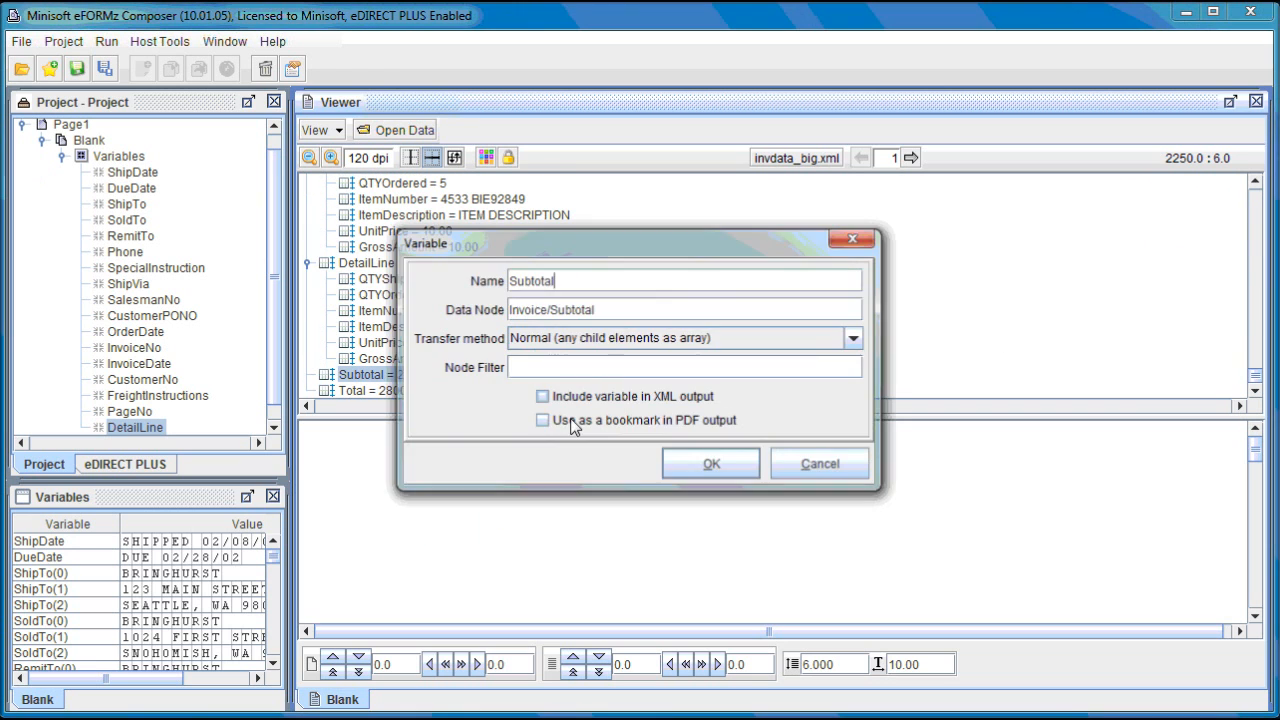
left_click(681, 464)
right_click(398, 392)
left_click(450, 398)
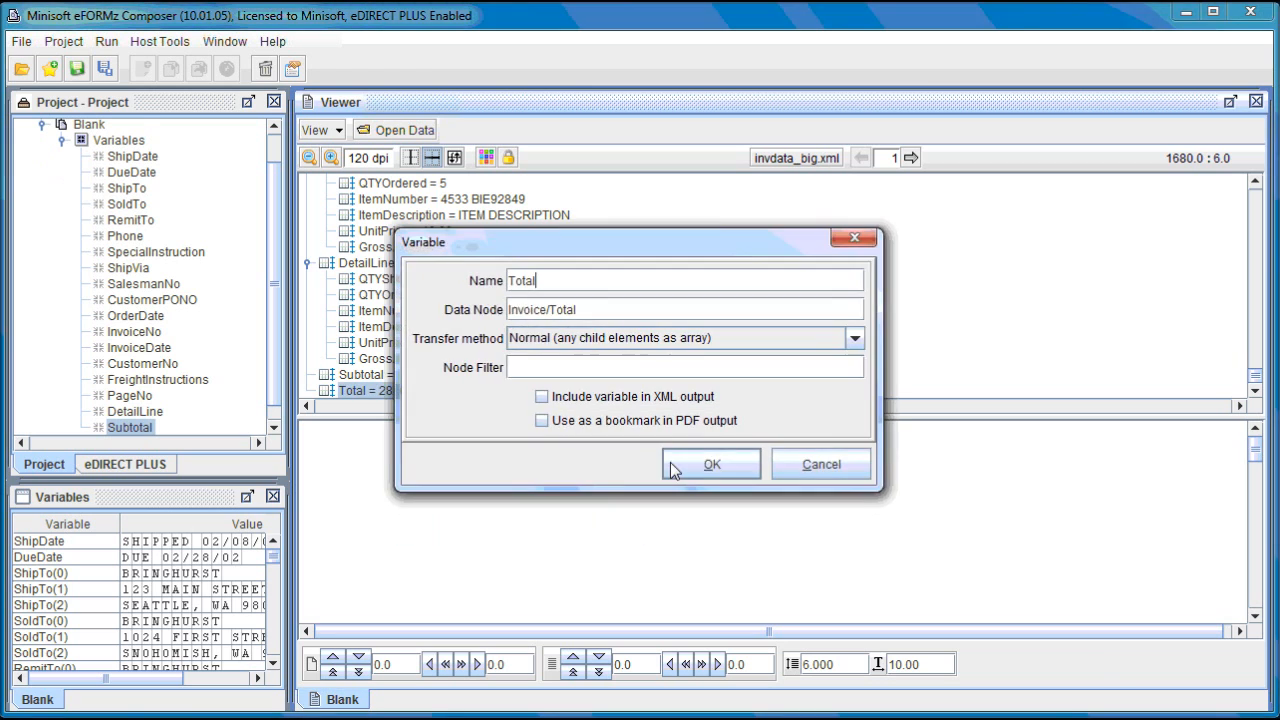
left_click(681, 464)
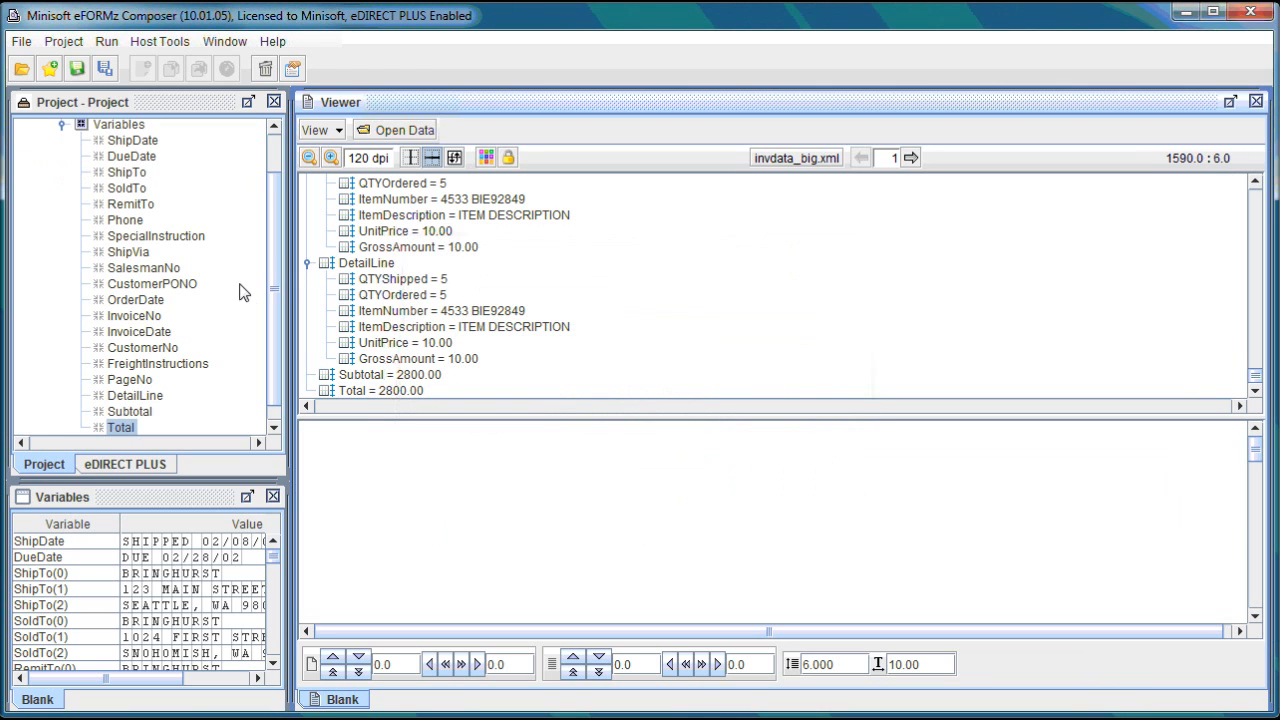
Add a Box document component to the Blank form, using absolute positioning instead of within document, placed on every page.
mouse_move(272, 335)
left_mouse_down()
mouse_move(274, 346)
mouse_move(274, 271)
mouse_move(274, 357)
left_mouse_up()
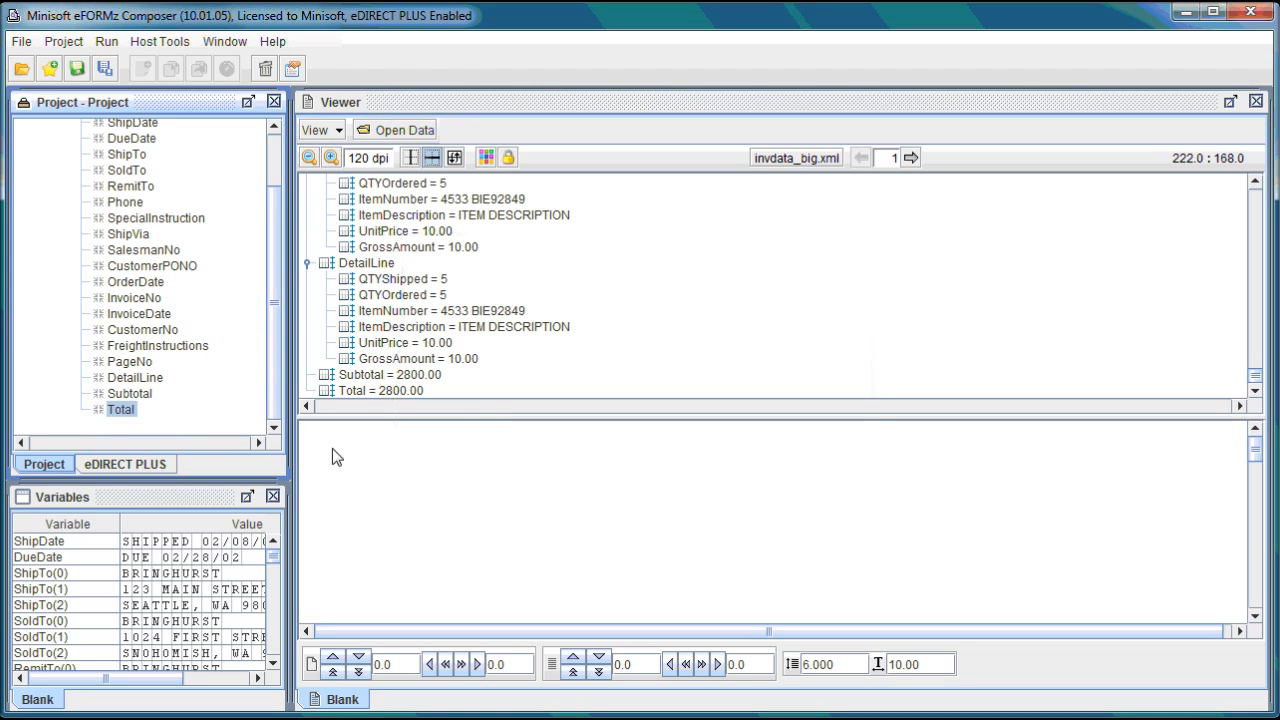
scroll(300, 375, "up", 2)
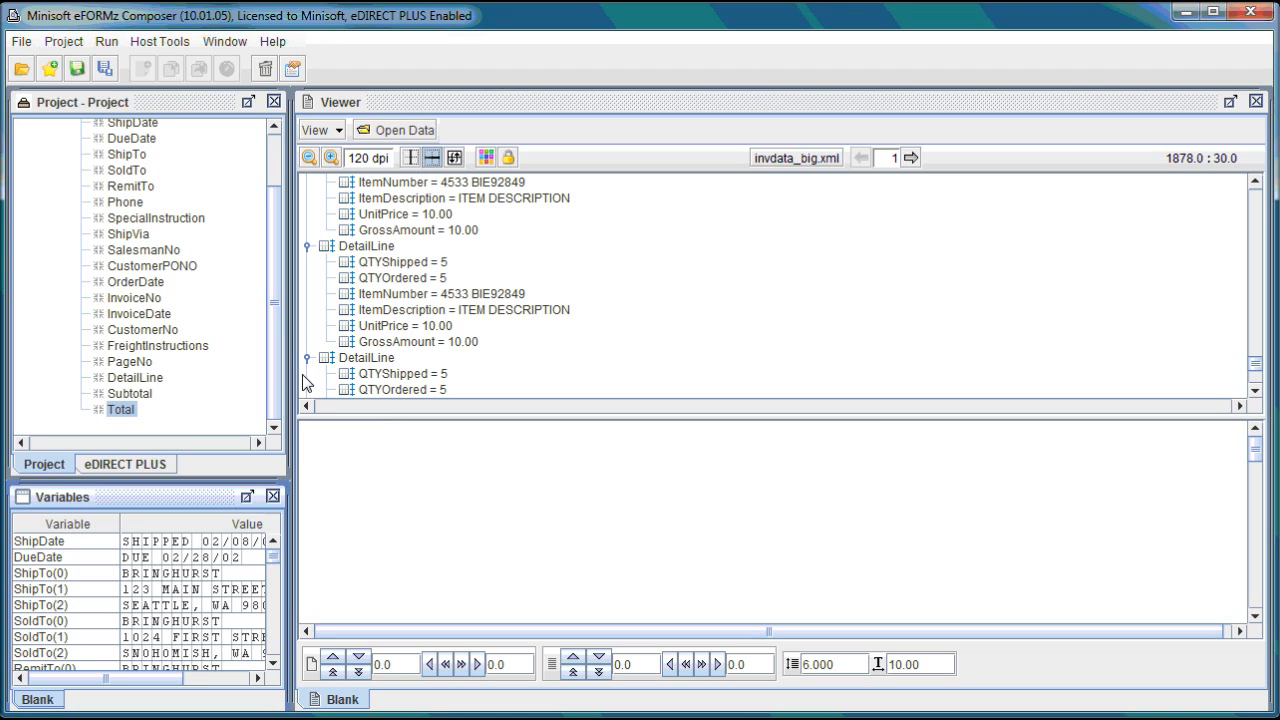
left_click_drag(271, 382, 271, 322)
right_click(100, 160)
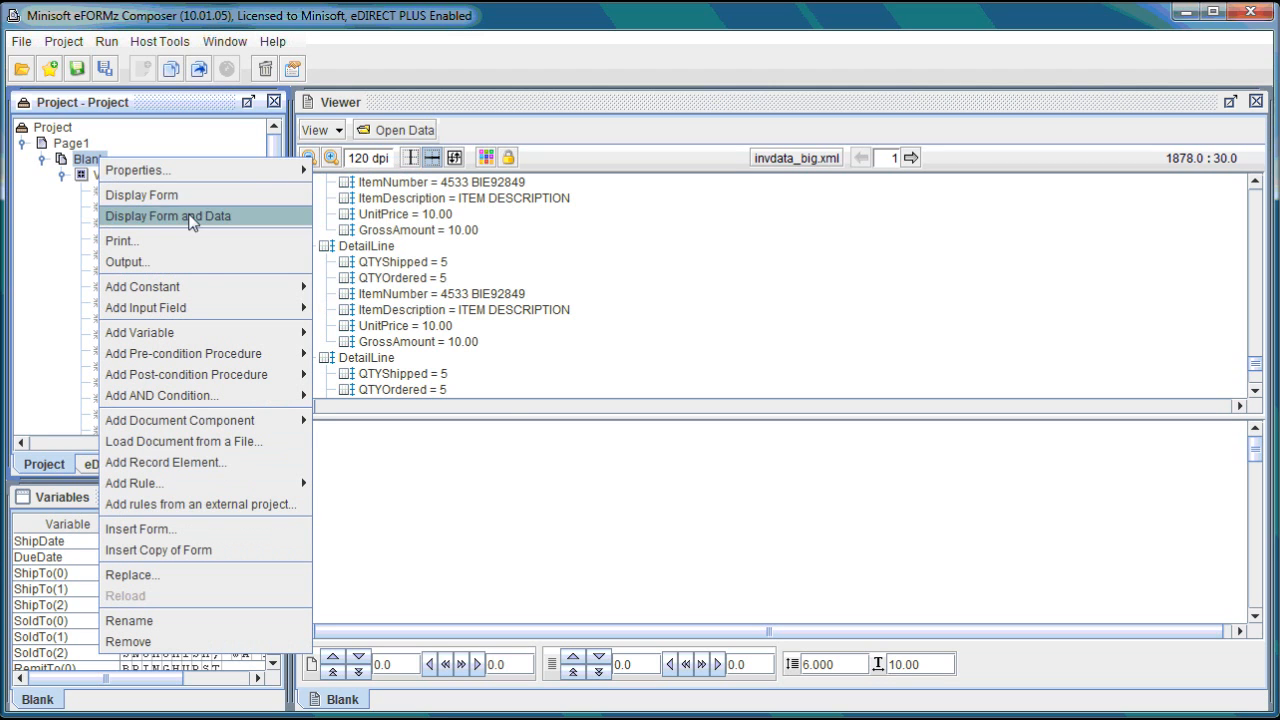
mouse_move(258, 419)
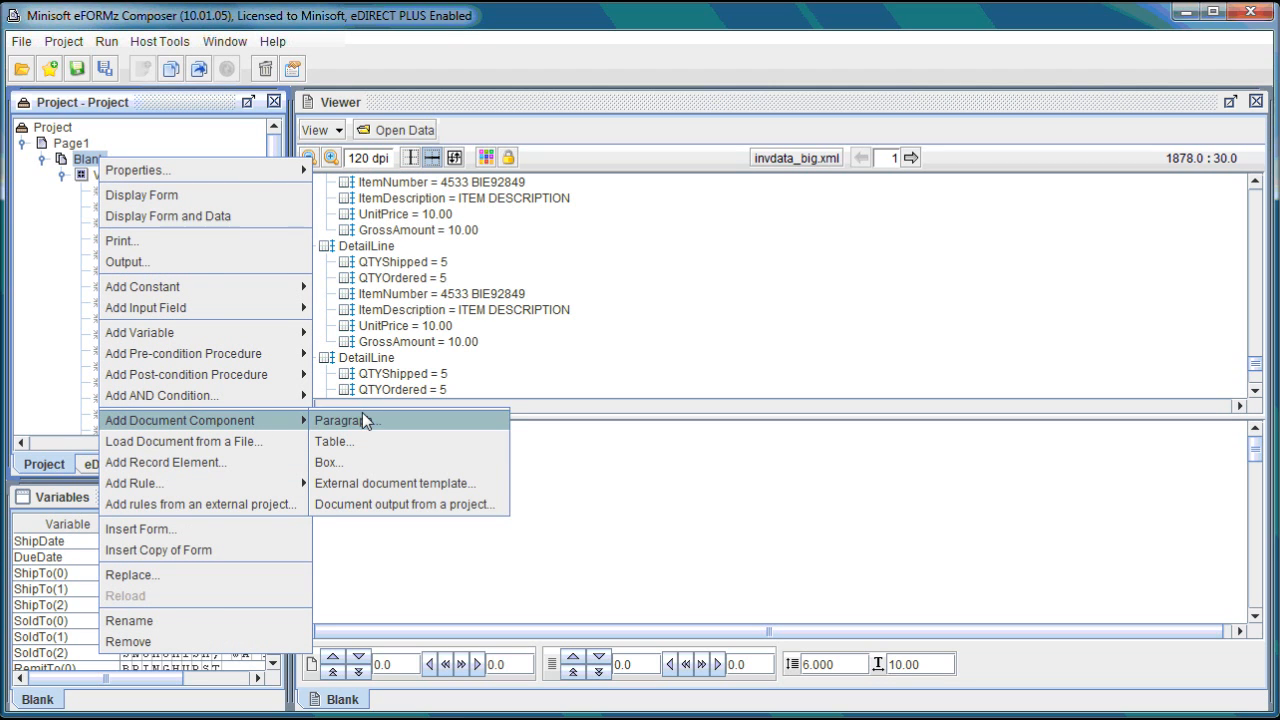
left_click(372, 461)
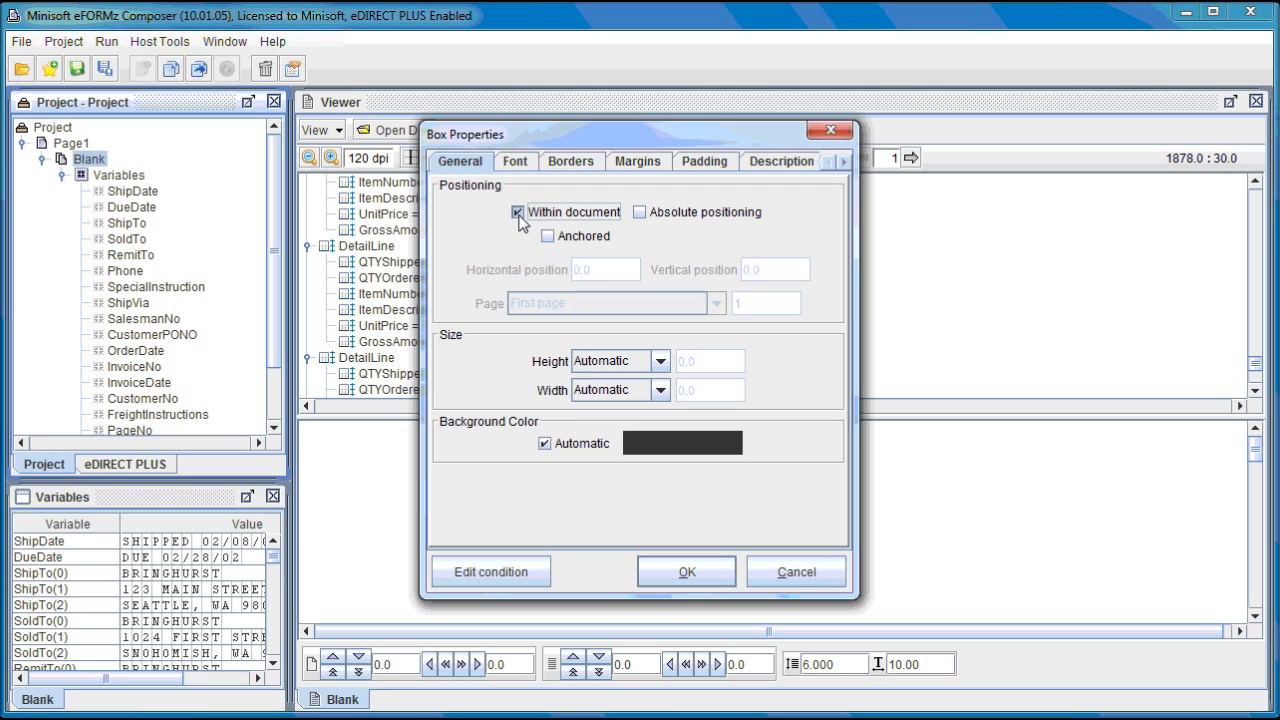
left_click(518, 214)
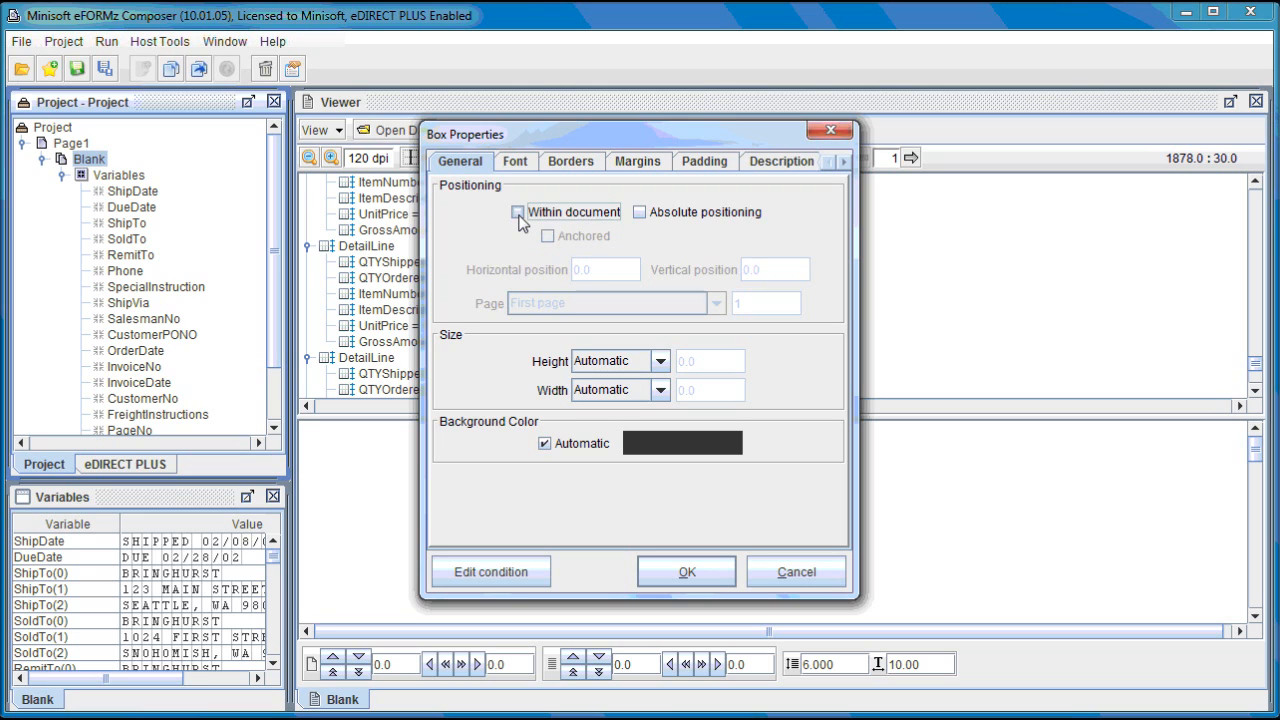
left_click(645, 214)
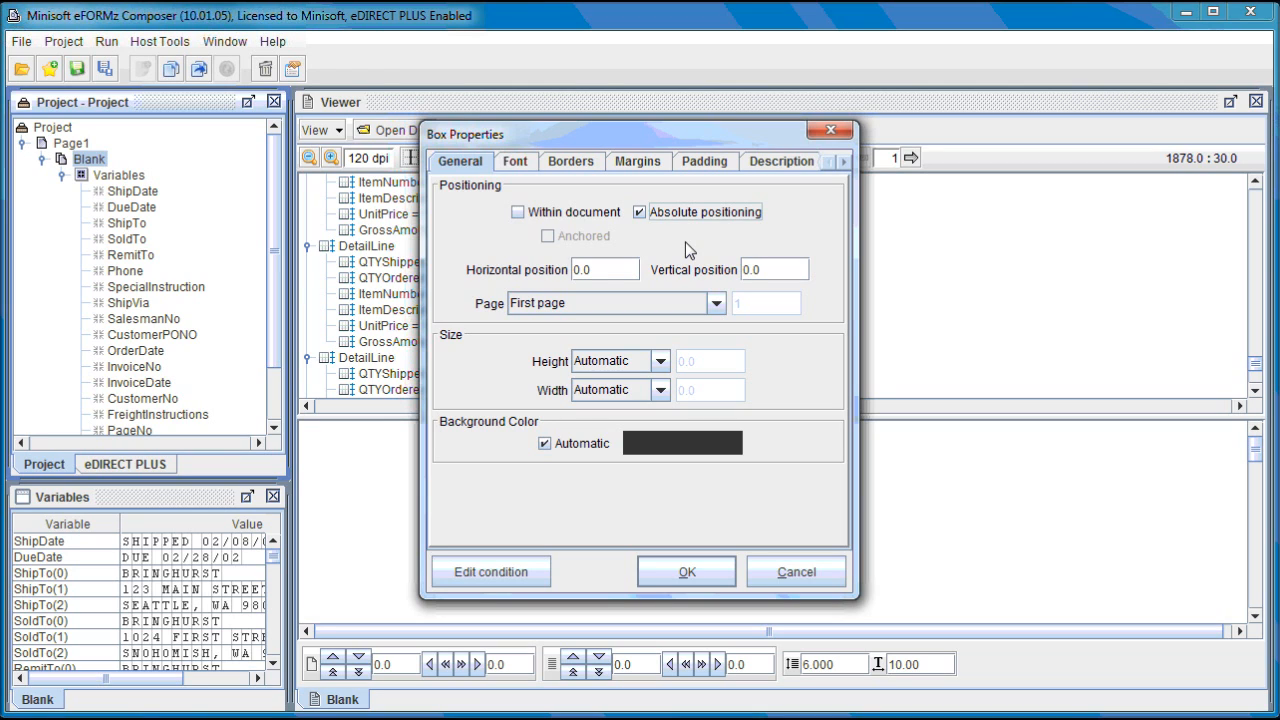
left_click(702, 306)
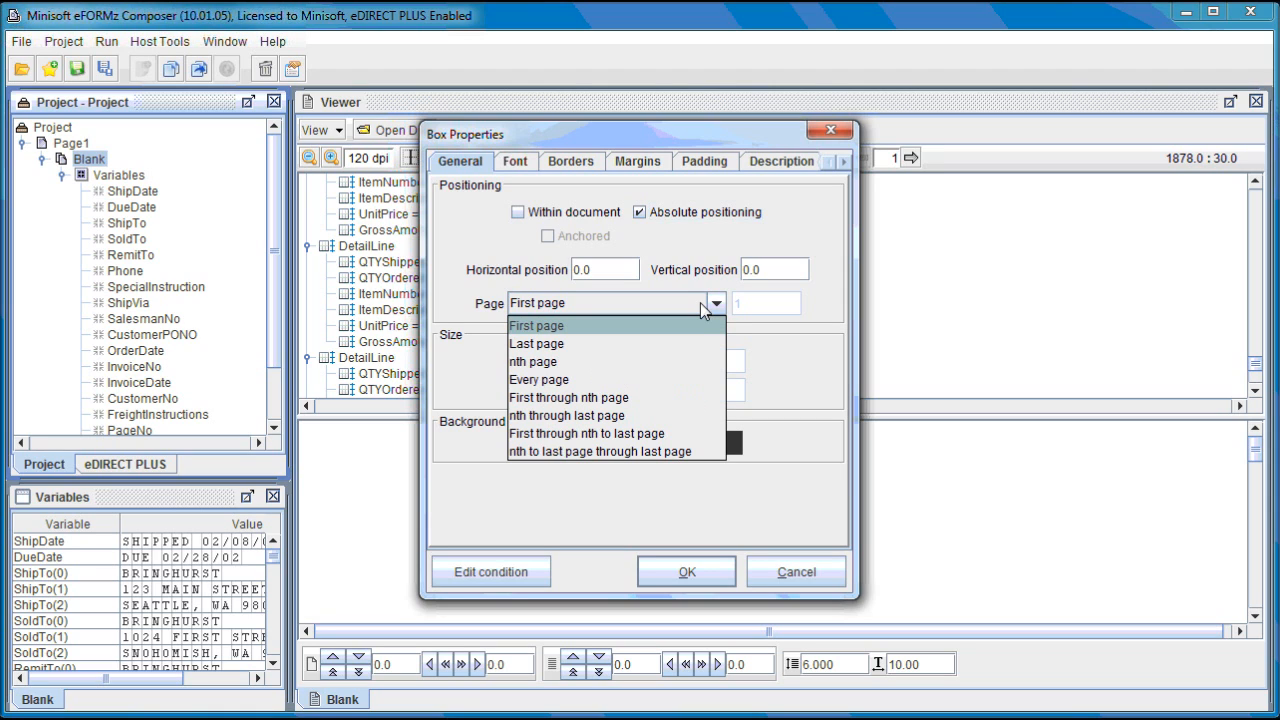
left_click(566, 380)
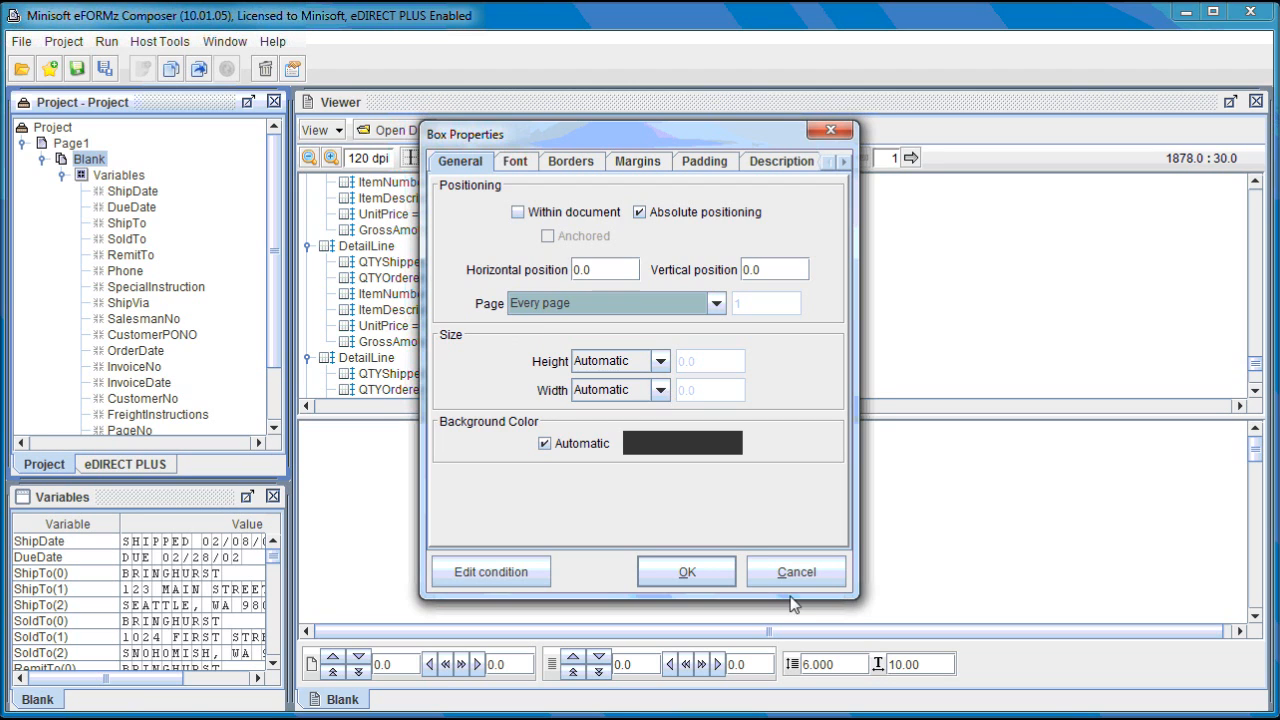
left_click(715, 578)
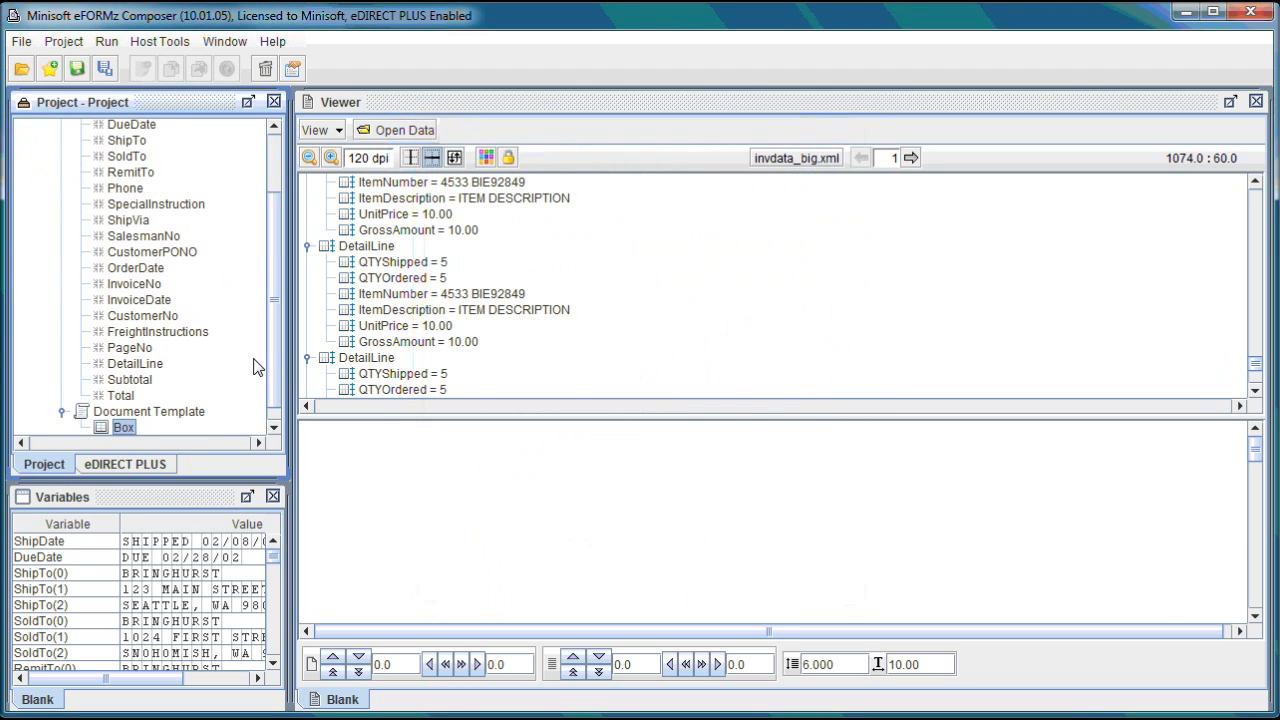
Turn off automatic margins for the Document Template and set the margins to top 400, bottom 1250 and left 100.
left_click_drag(273, 348, 276, 396)
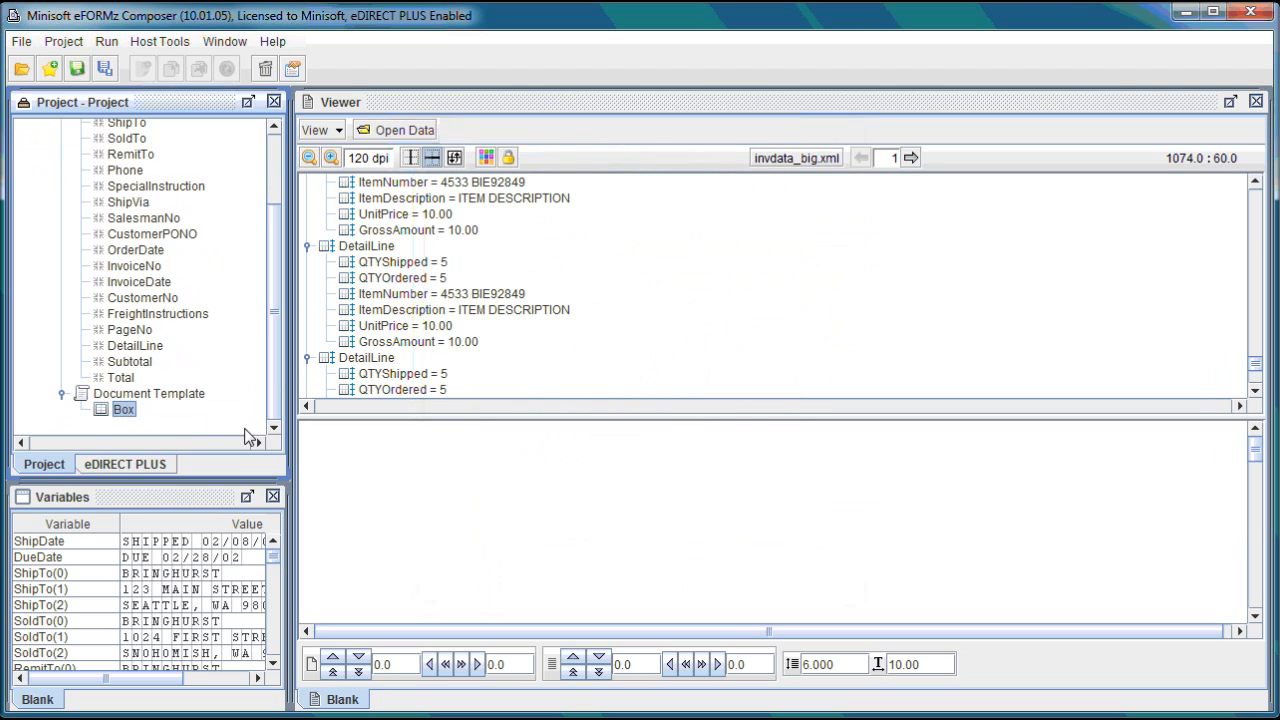
left_click(170, 398)
right_click(181, 396)
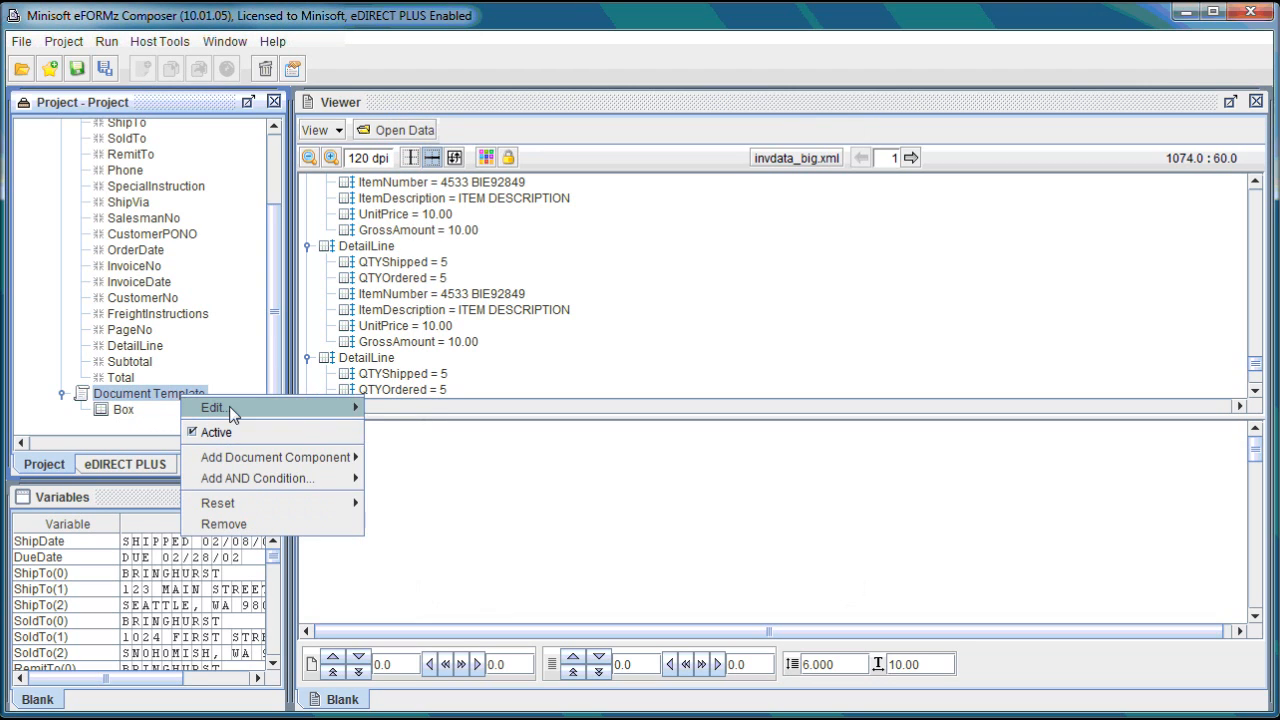
mouse_move(300, 410)
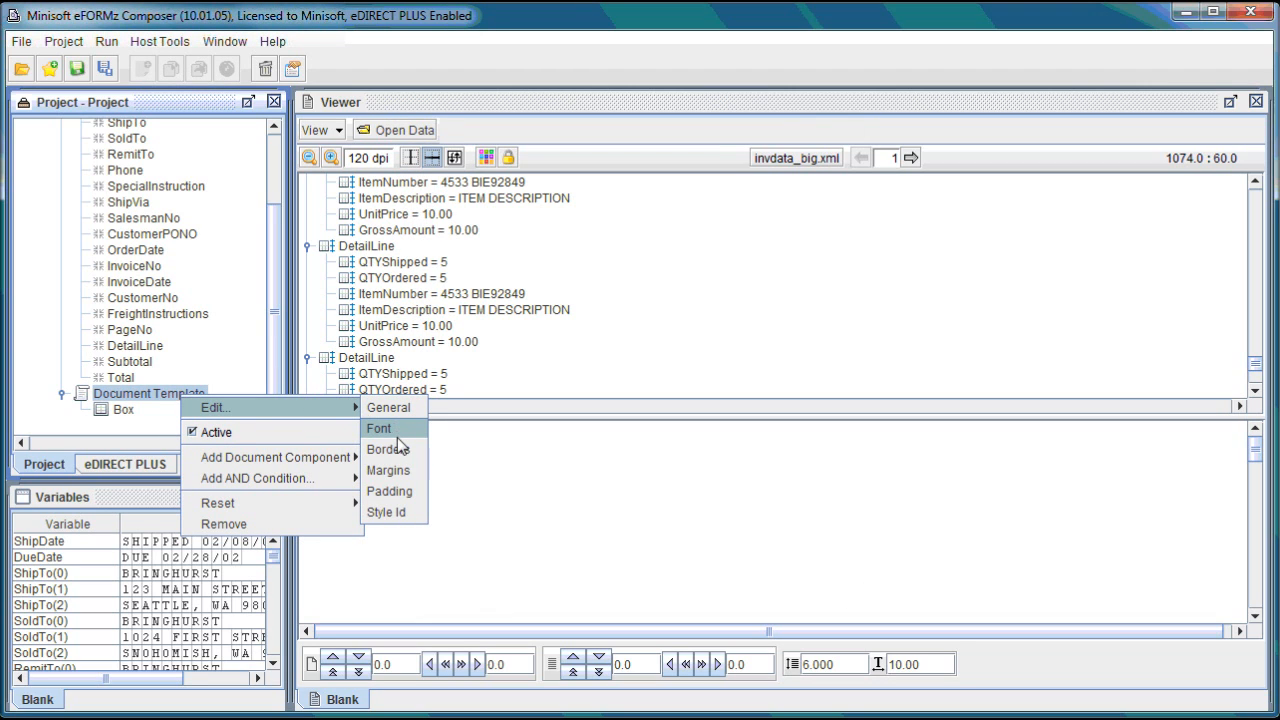
left_click(403, 469)
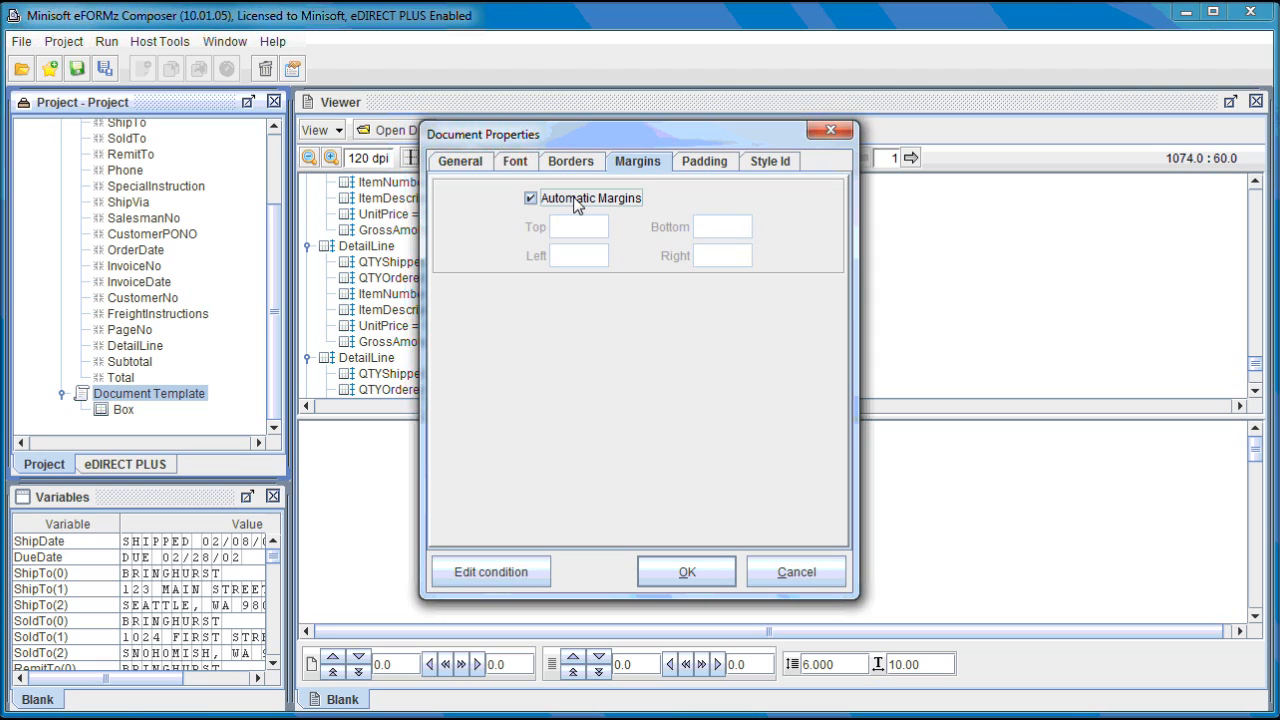
left_click(575, 203)
left_click(588, 231)
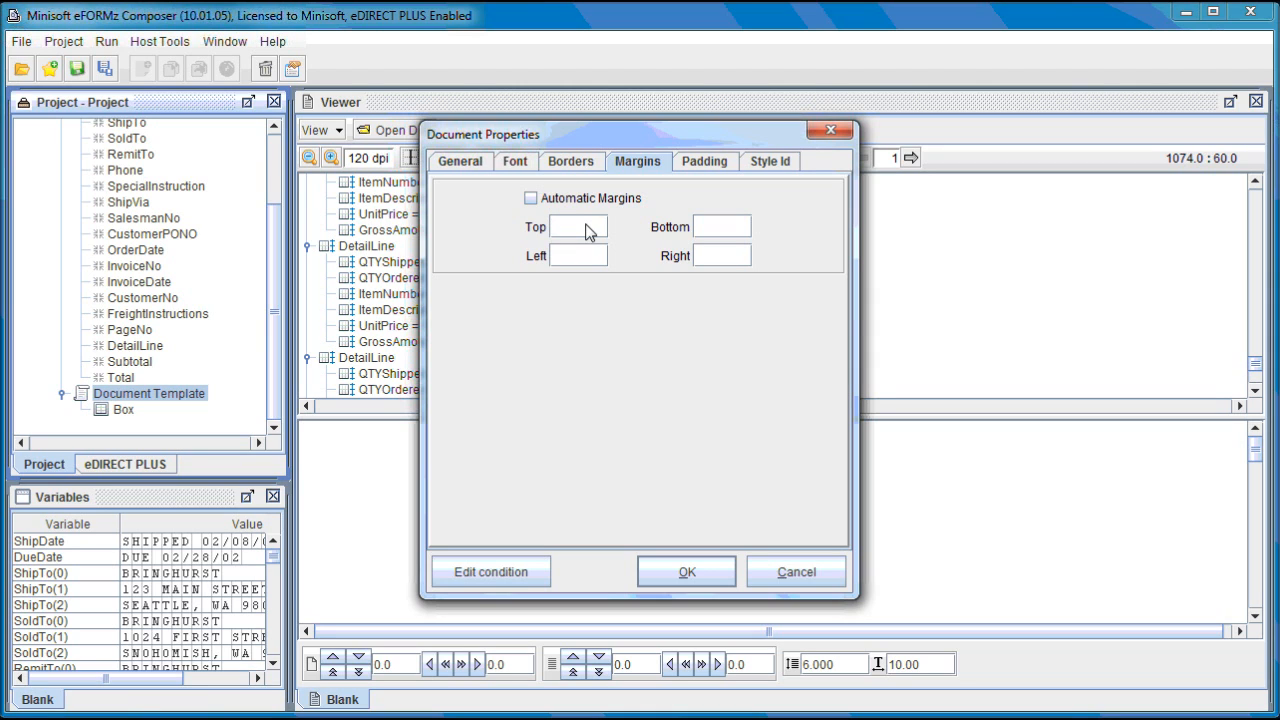
type("400")
left_click(720, 228)
type("1250")
left_click(600, 262)
type("100")
left_click(700, 579)
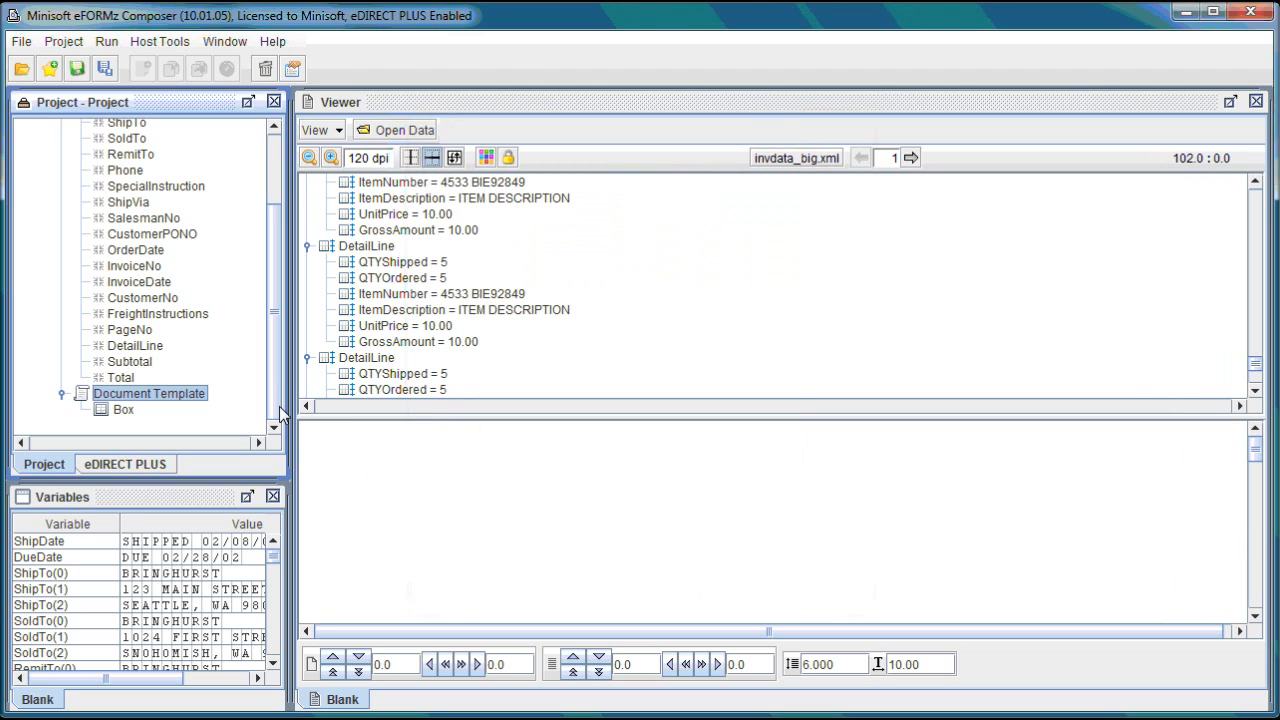
Add a table inside the box with default properties and give it one normal, non-repeating row with automatic height.
right_click(132, 414)
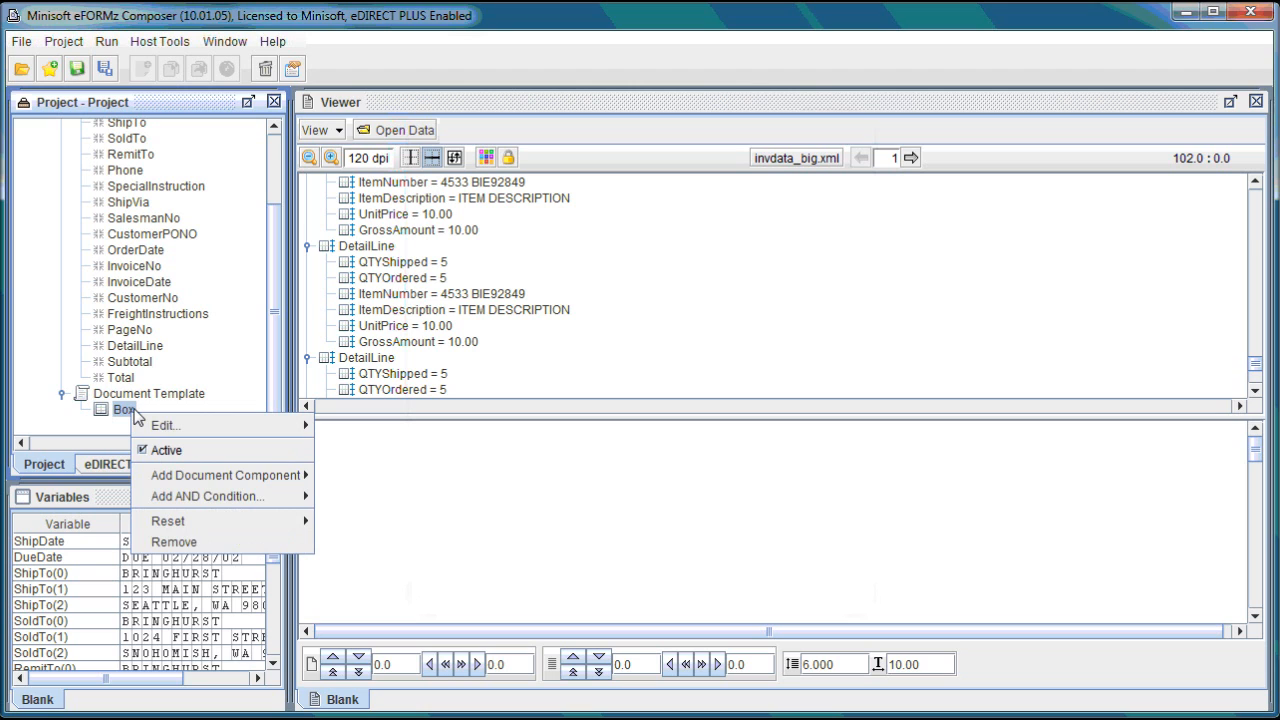
mouse_move(260, 482)
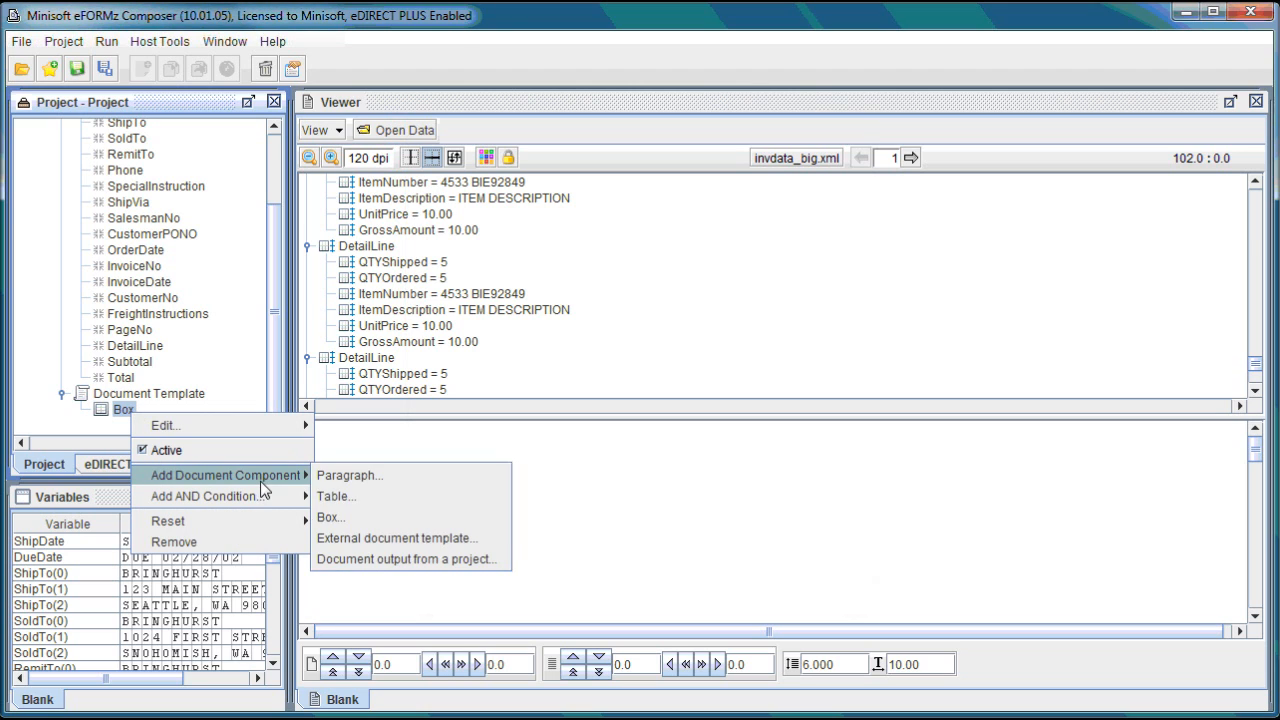
left_click(343, 490)
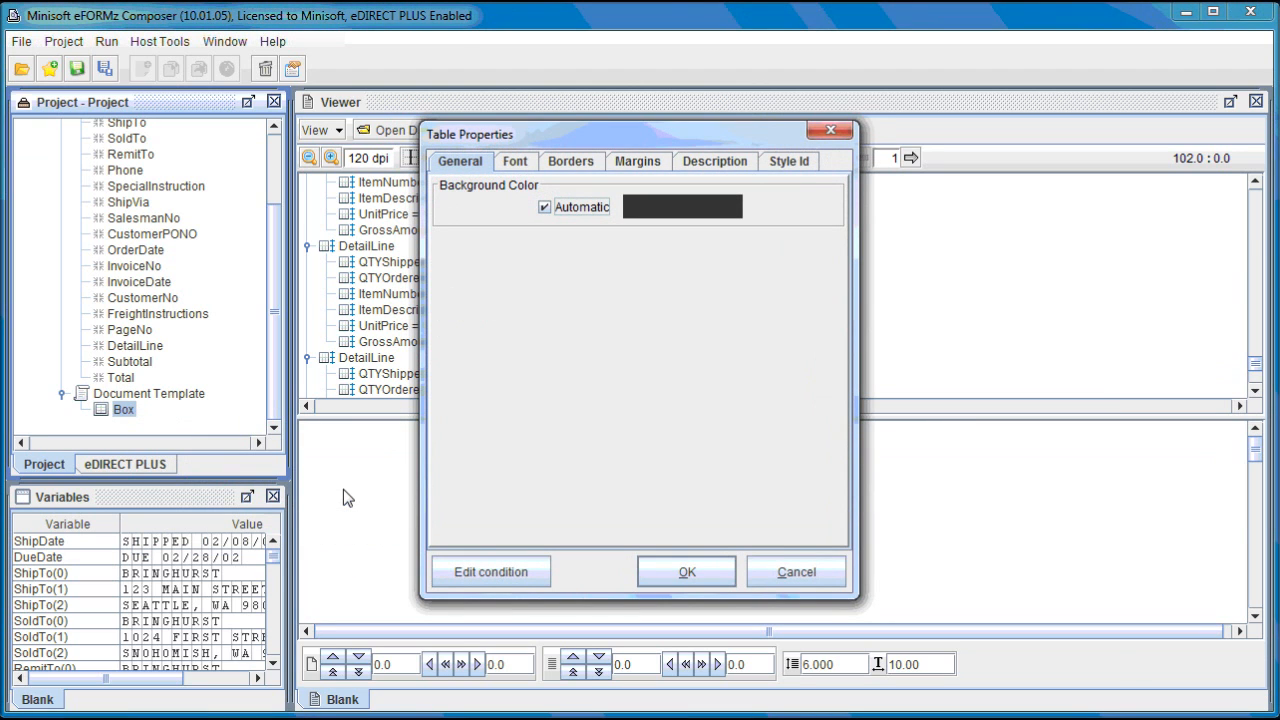
left_click(686, 571)
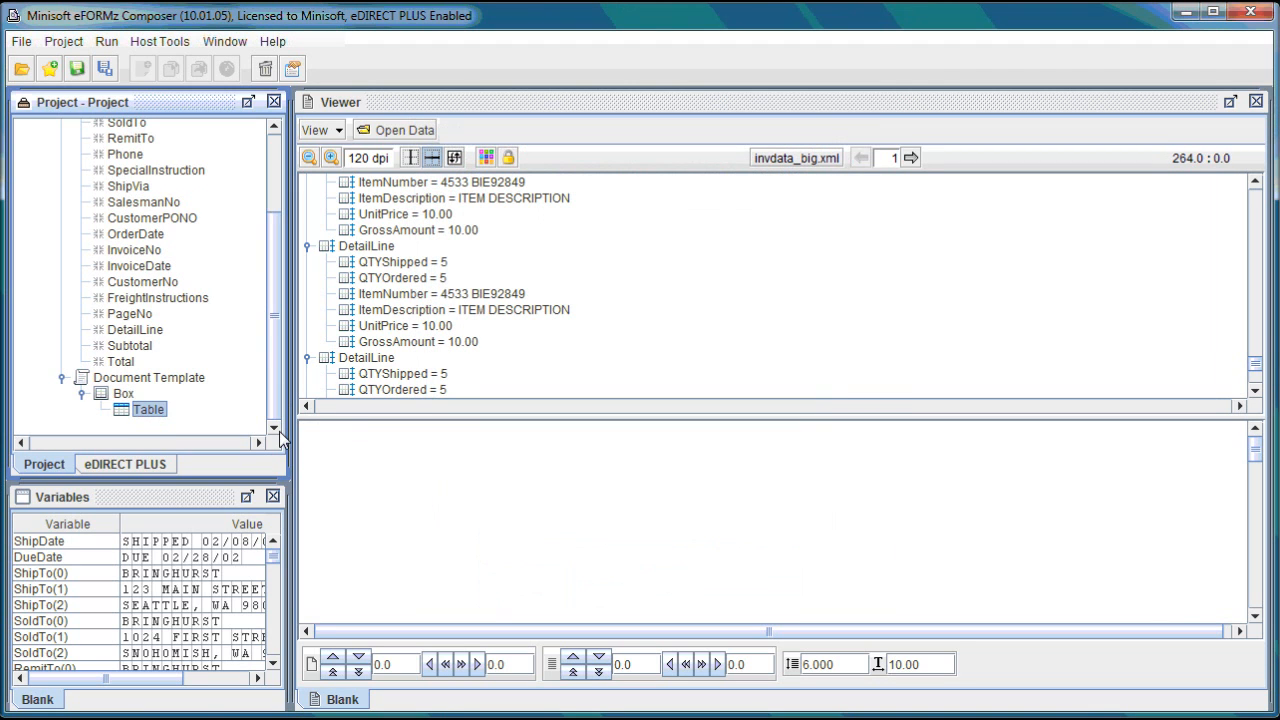
right_click(164, 417)
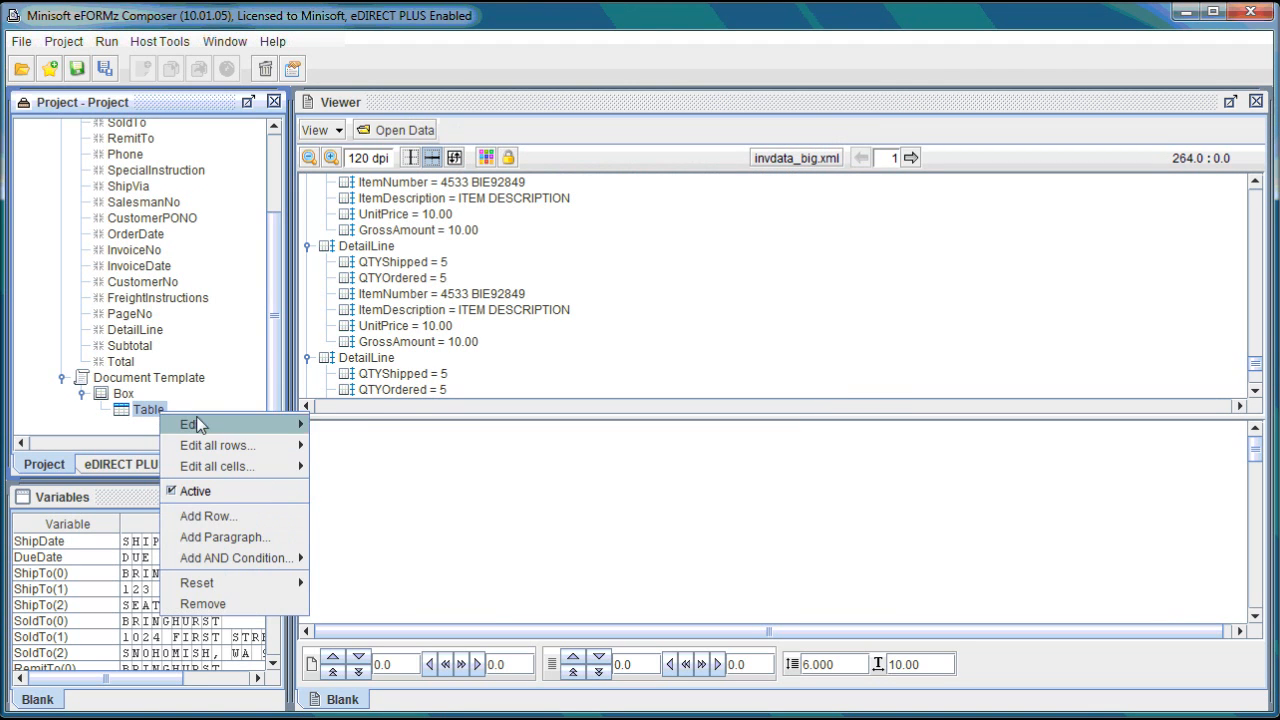
left_click(277, 517)
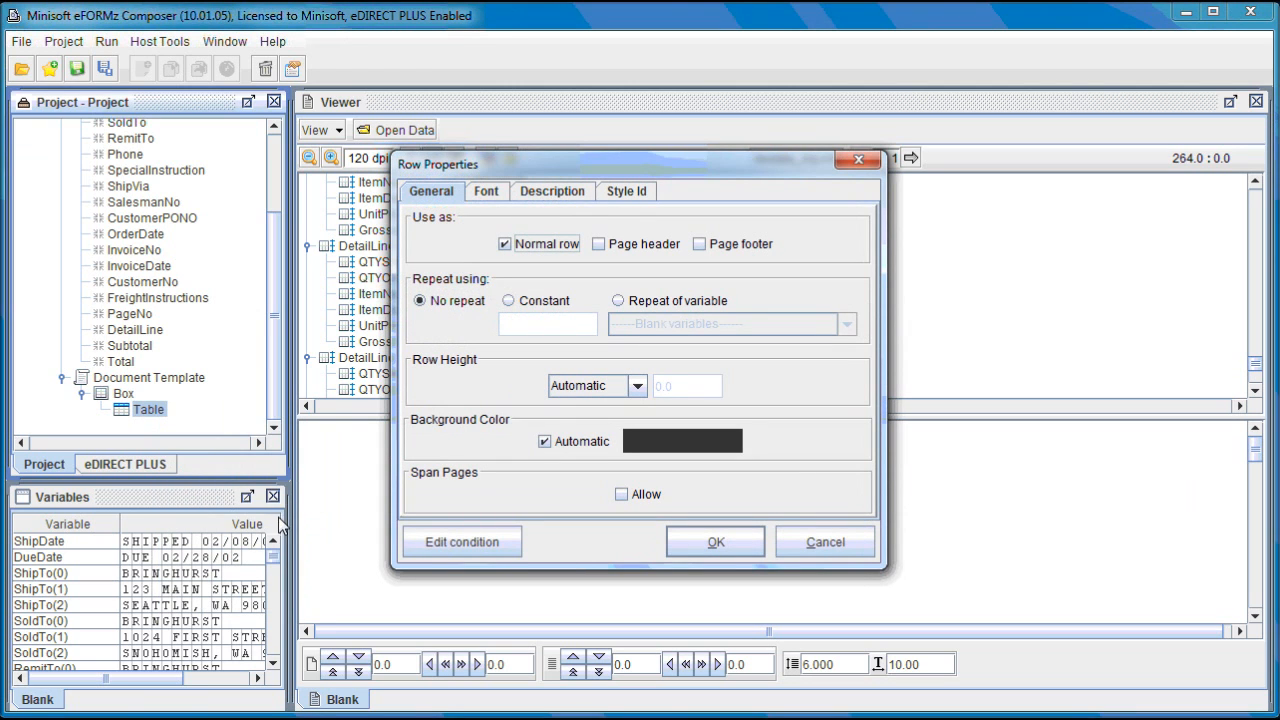
left_click(738, 548)
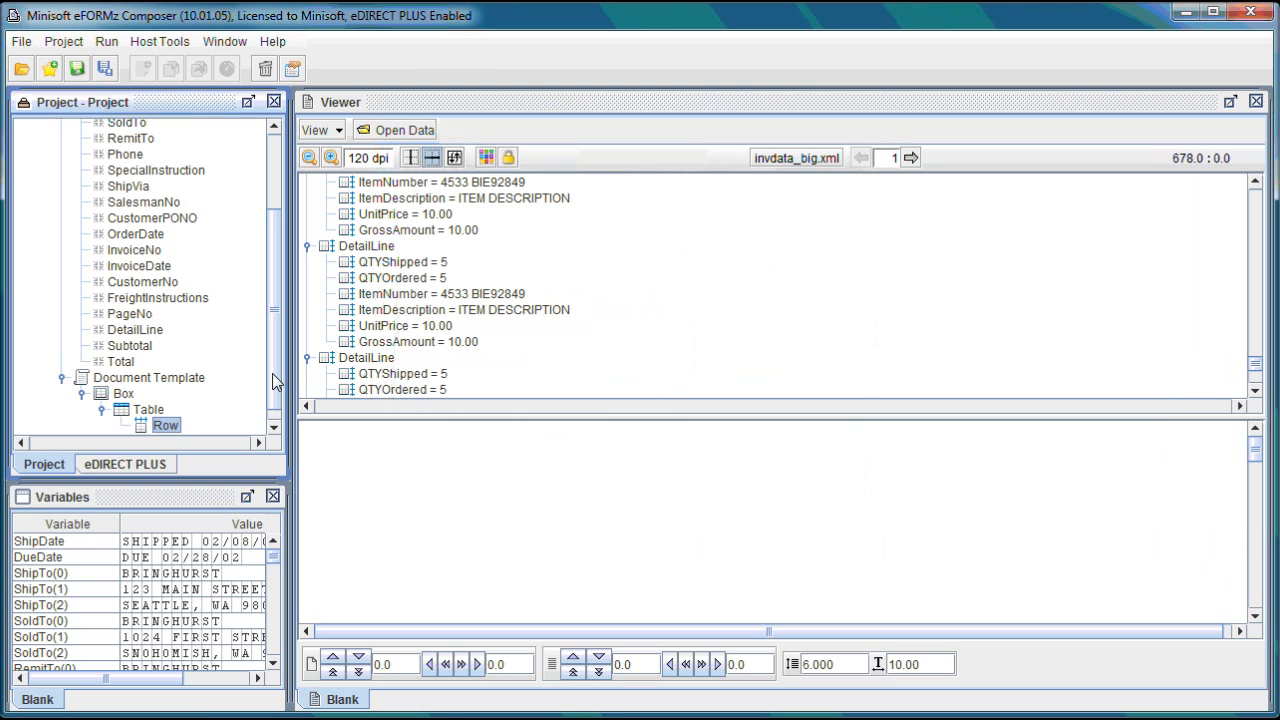
Add a cell to the table row and give it a fixed width of 550.
right_click(176, 410)
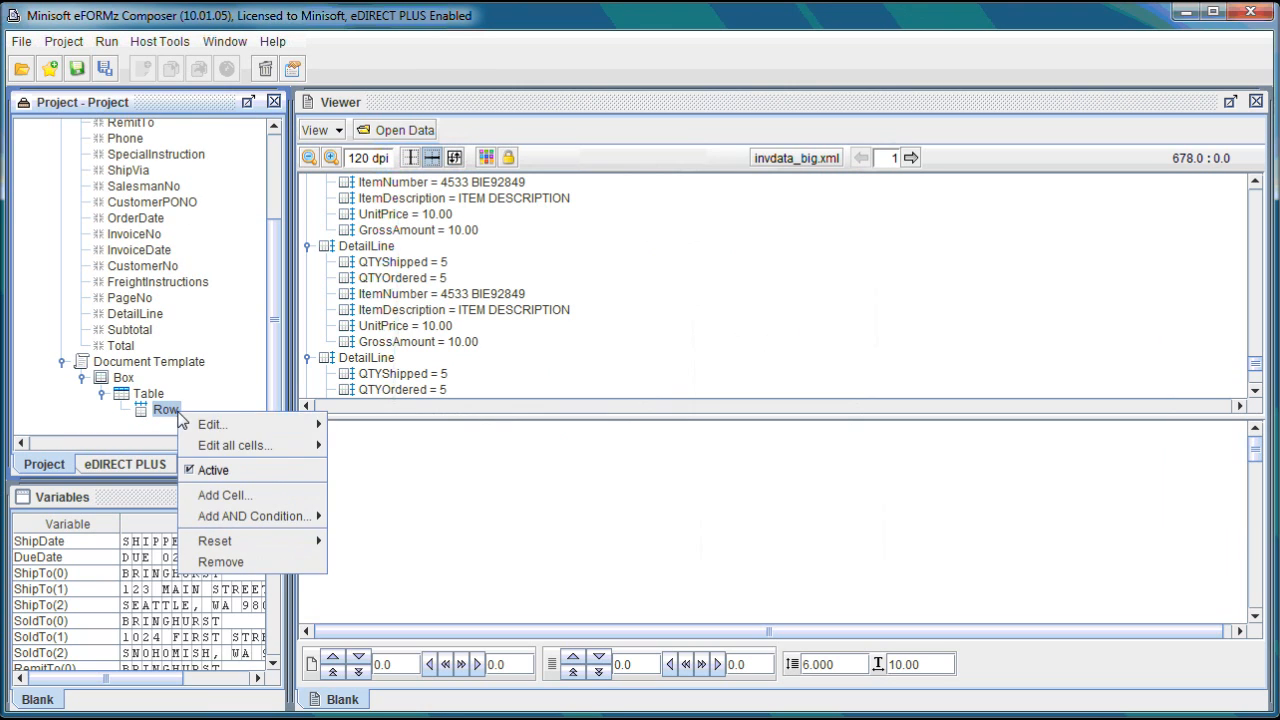
left_click(265, 495)
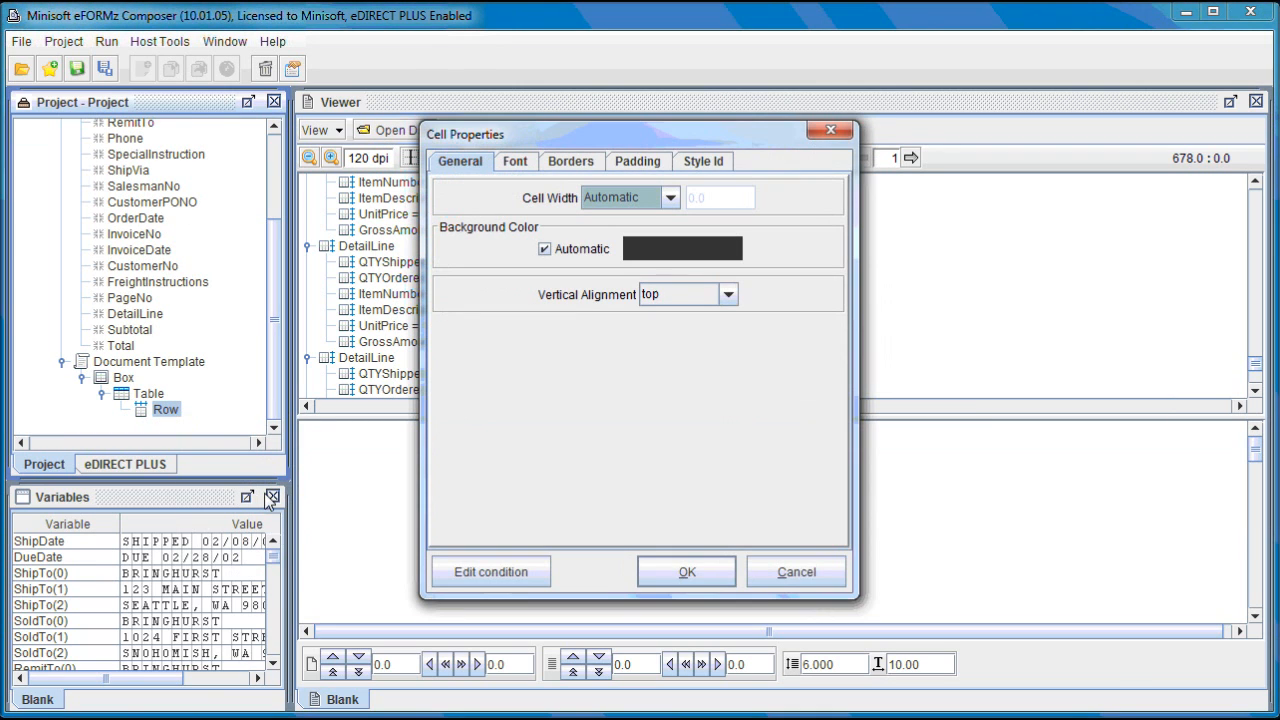
left_click(666, 201)
left_click(641, 217)
left_click(692, 205)
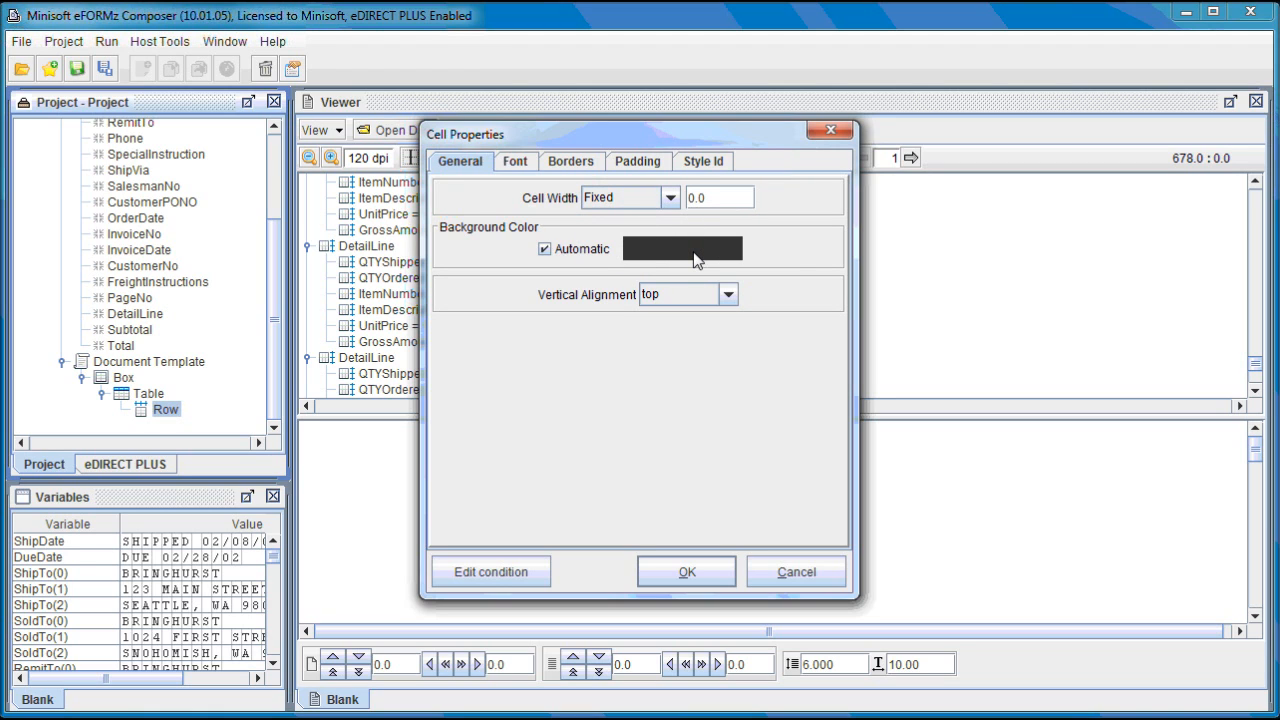
type("550")
Turn off automatic padding for the new cell and set its top and bottom padding to 10.
left_click(644, 170)
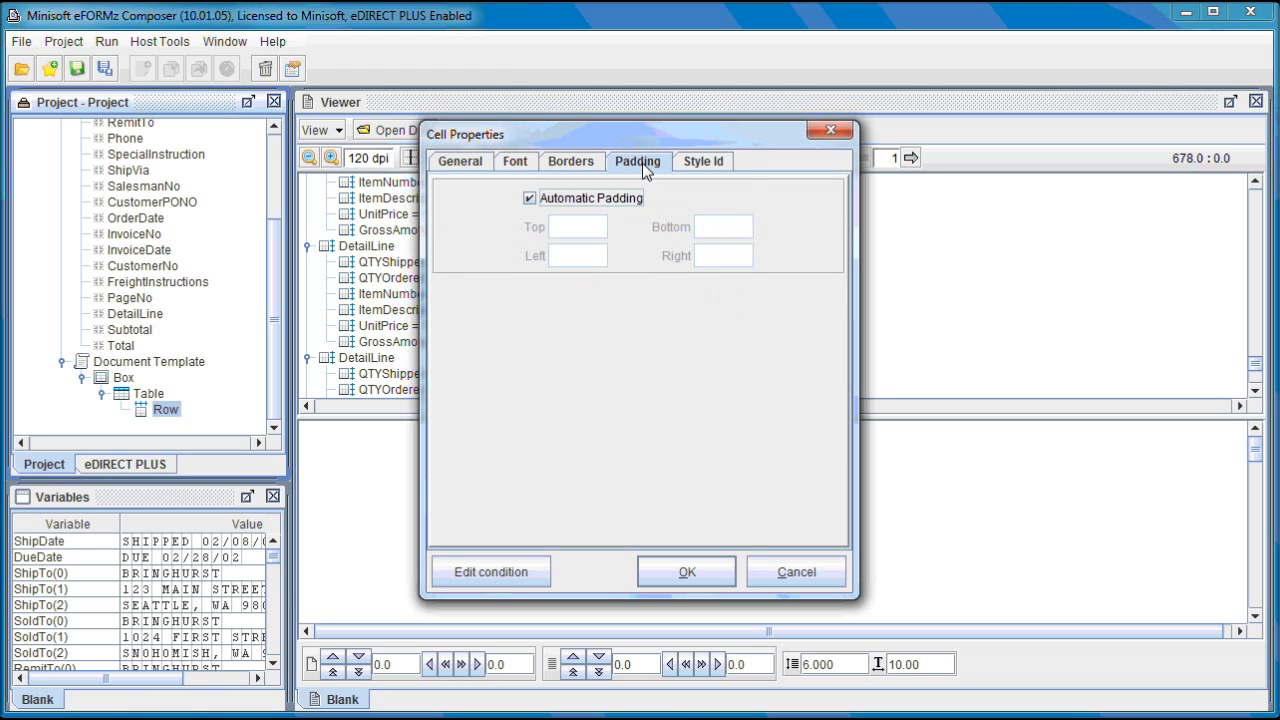
left_click(608, 200)
left_click(585, 230)
type("1")
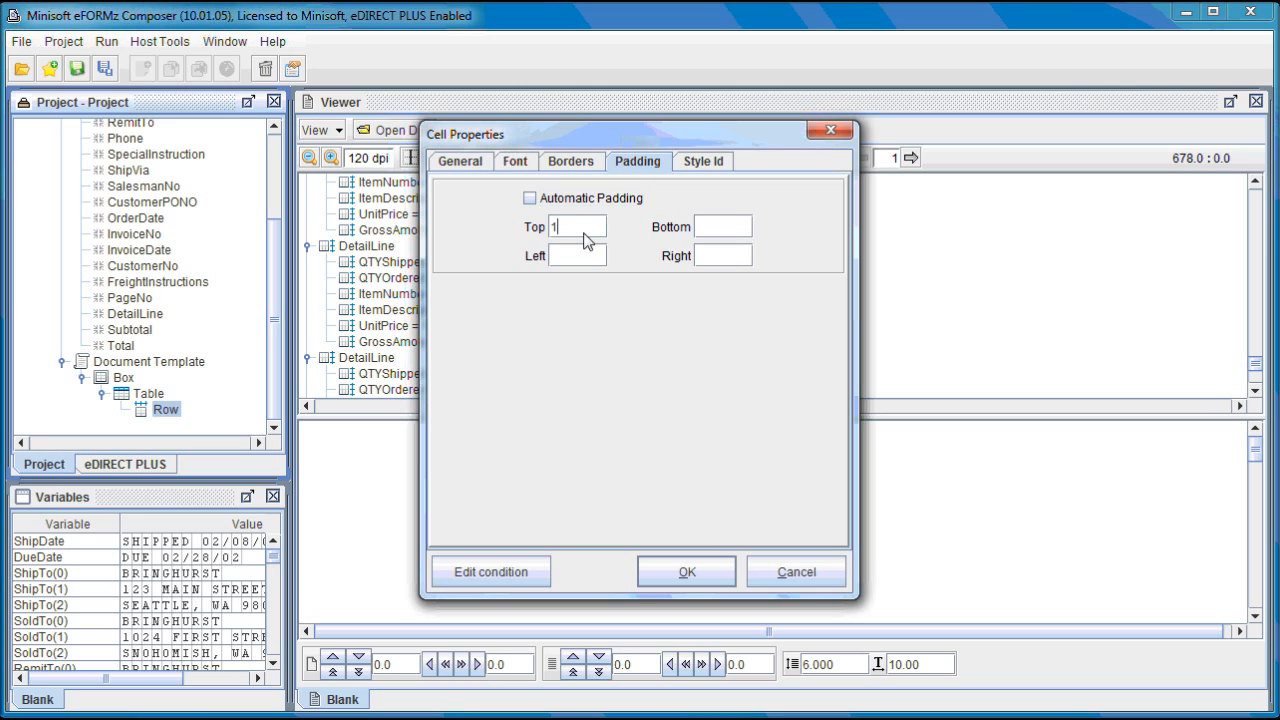
type("0")
left_click(717, 235)
type("10")
left_click(689, 567)
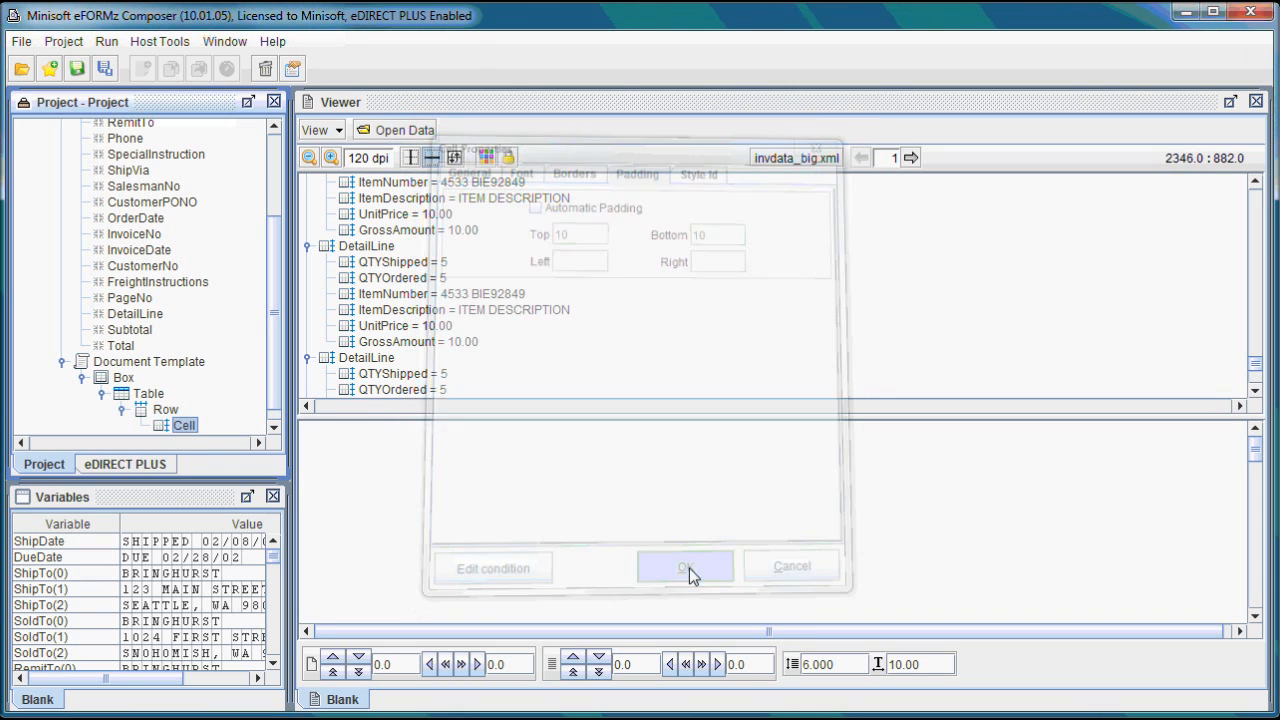
Add a left-aligned paragraph component inside the new cell.
scroll(277, 391, "down", 1)
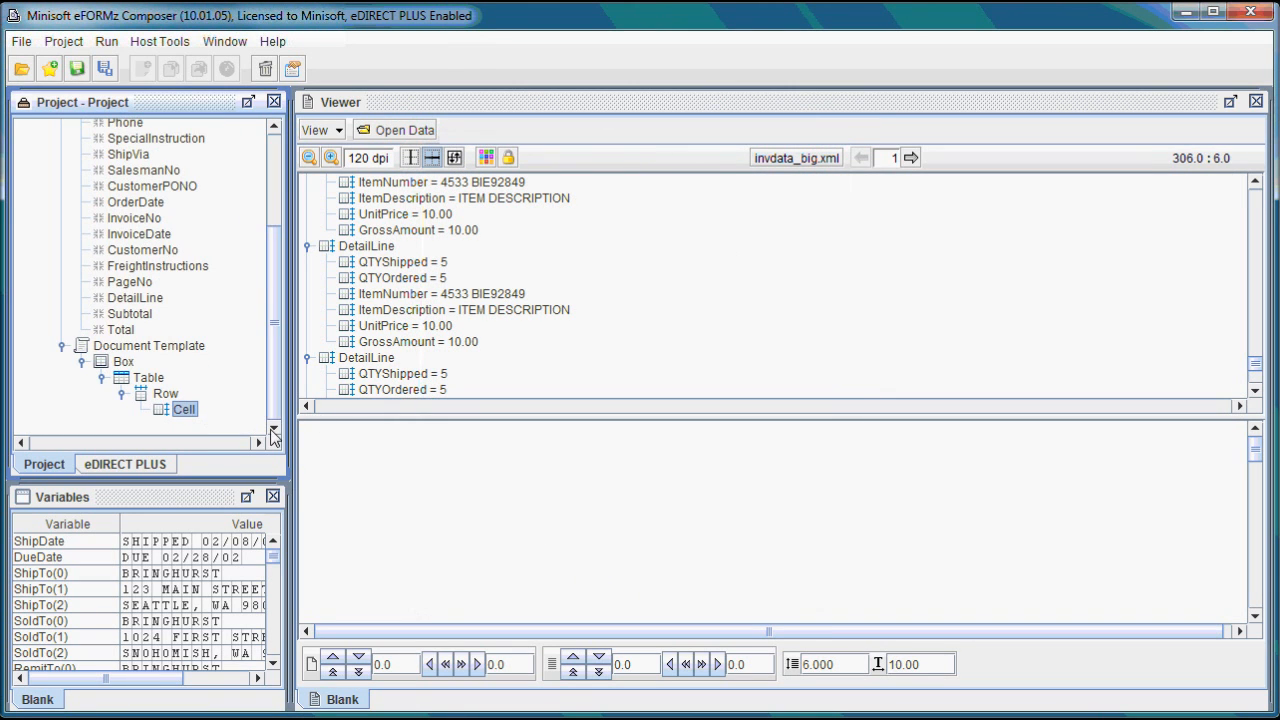
right_click(193, 412)
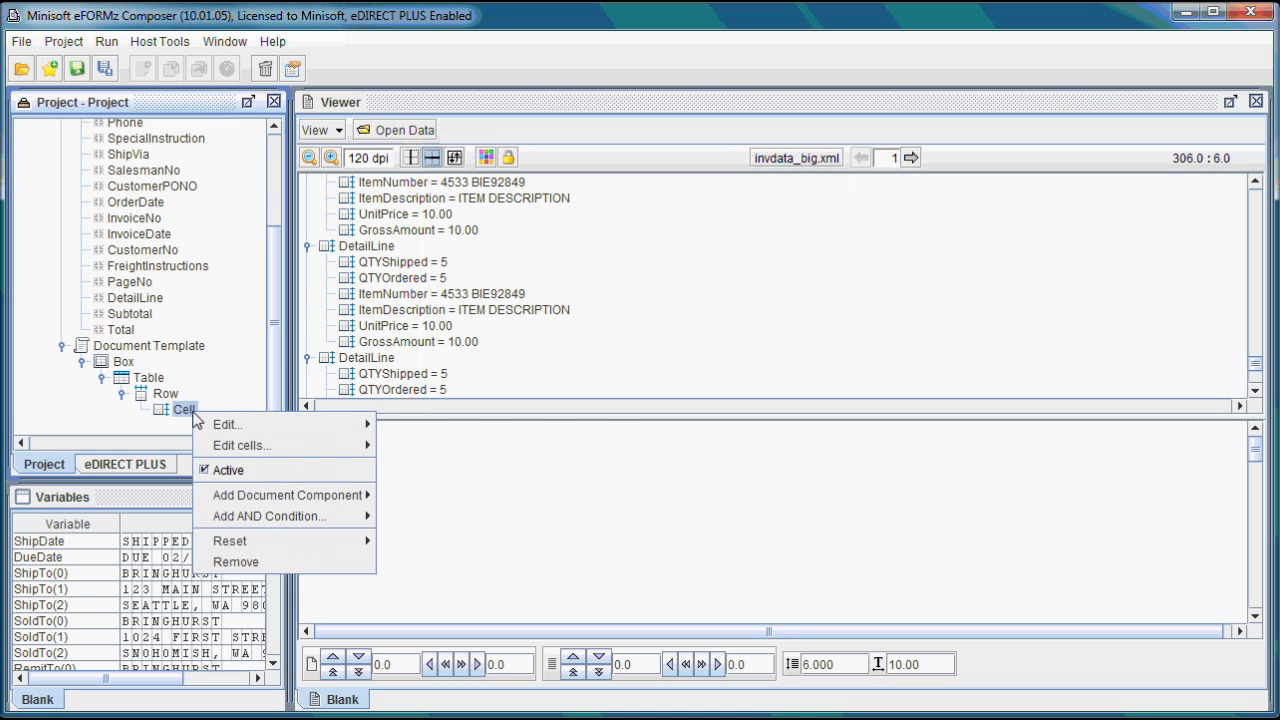
mouse_move(286, 442)
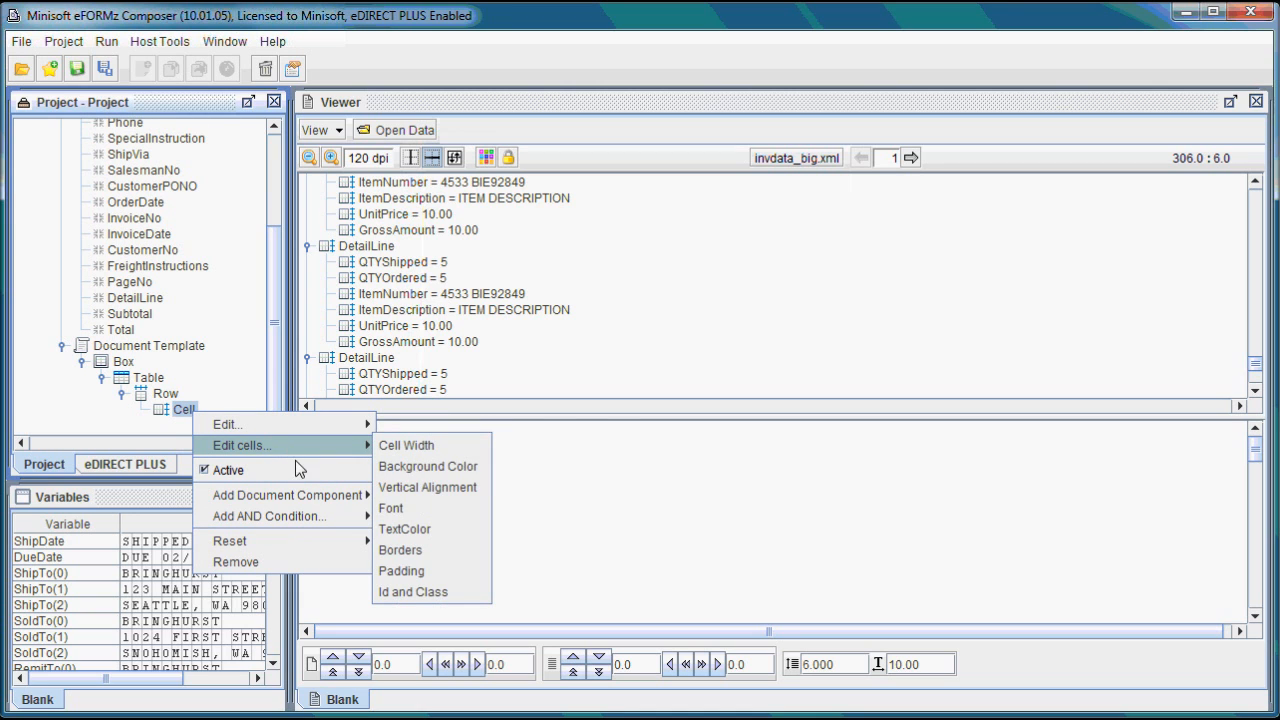
mouse_move(306, 495)
left_click(403, 497)
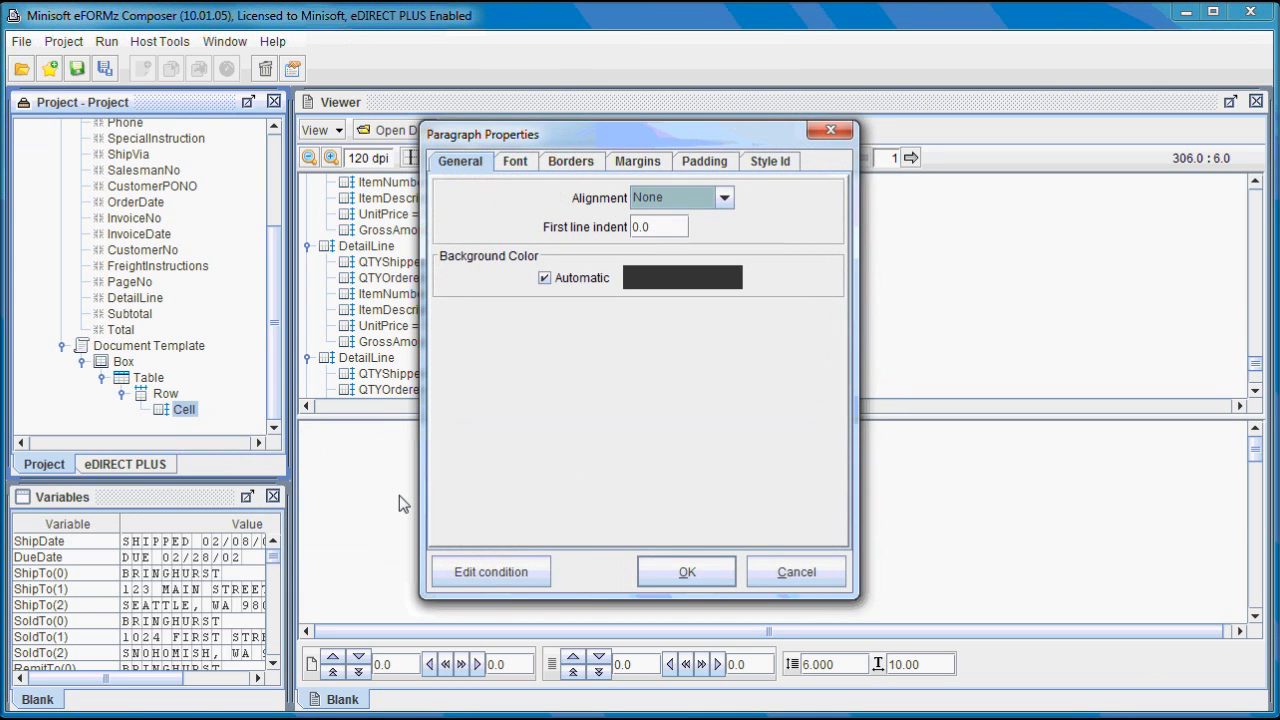
left_click(722, 200)
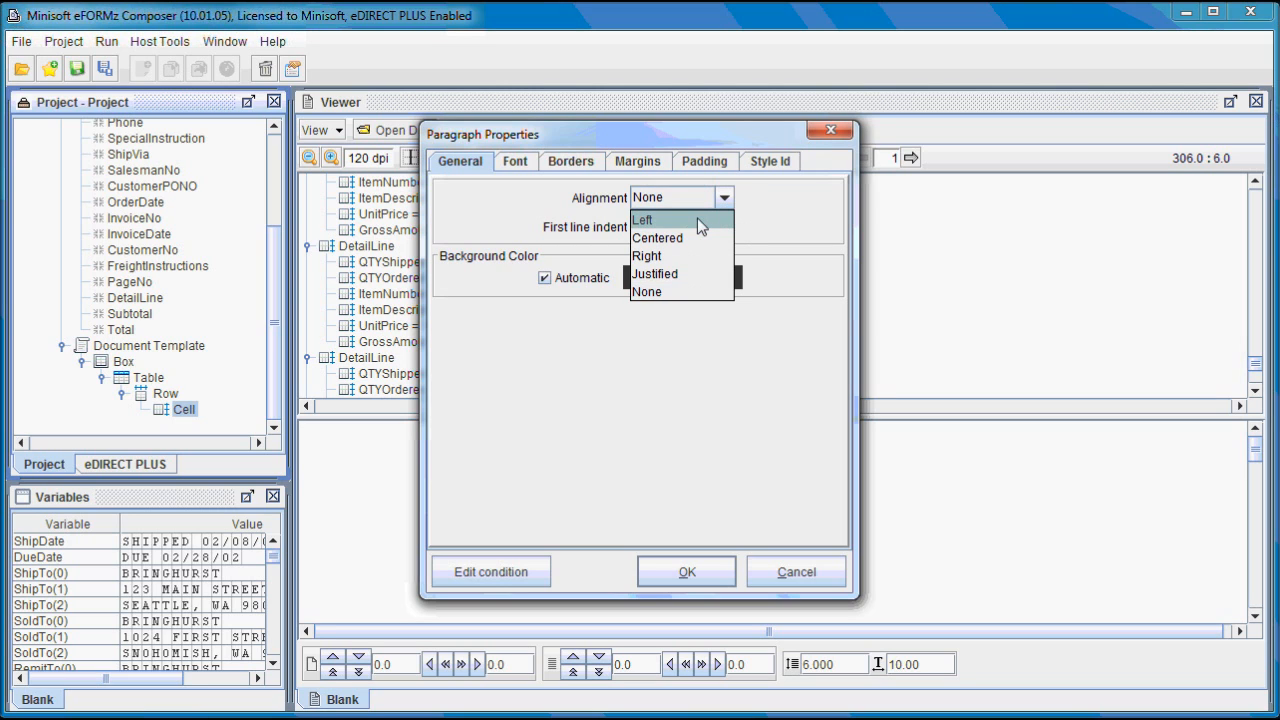
left_click(697, 219)
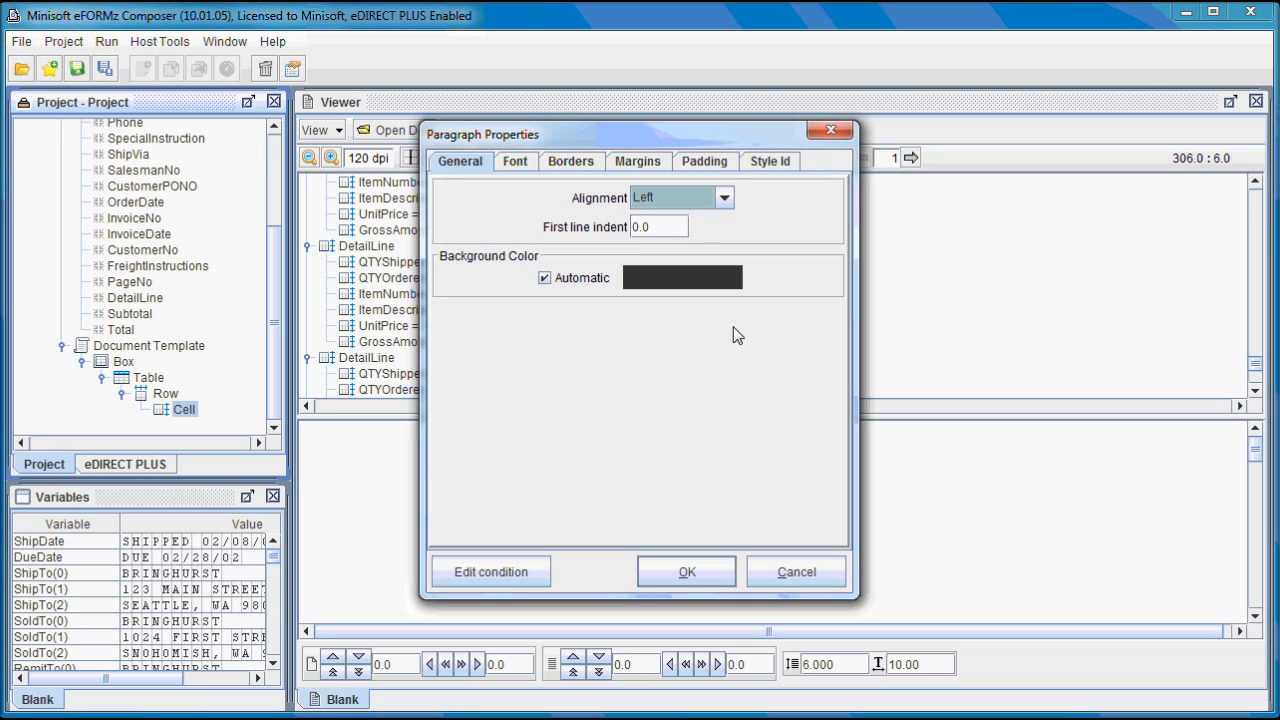
left_click(686, 570)
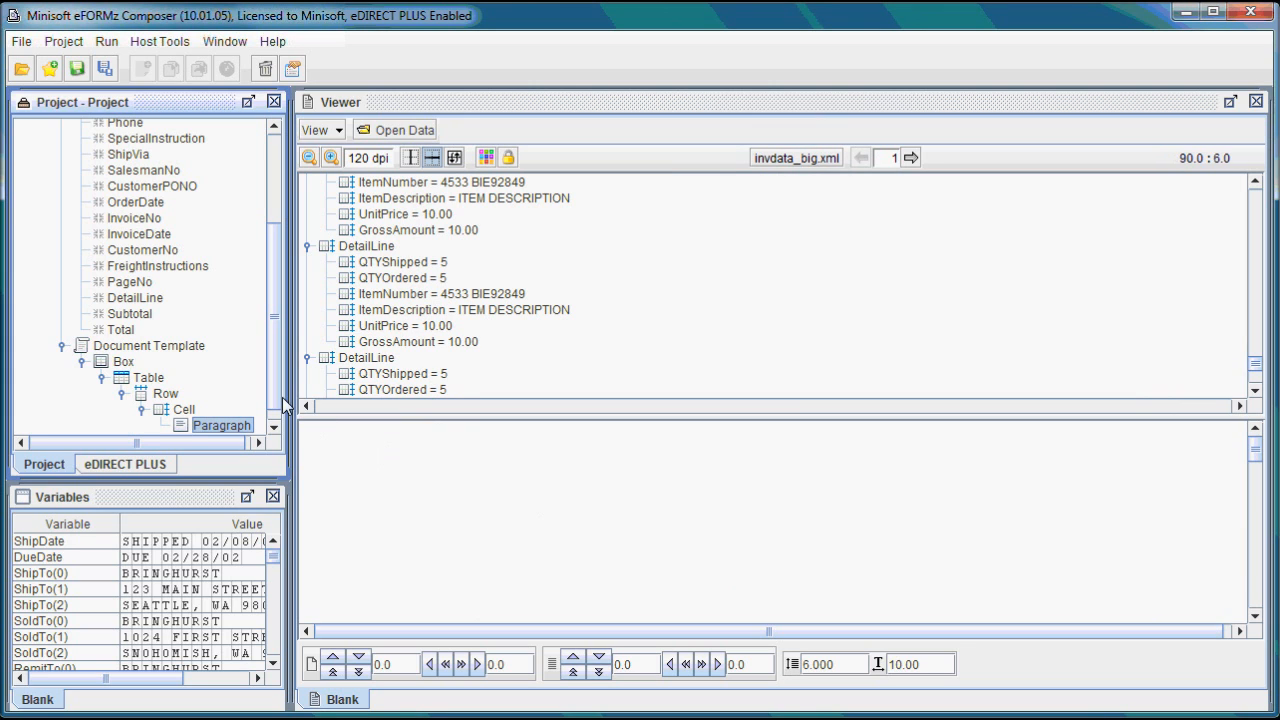
Open the project's image properties and select Minisoft_HighRes_fullcolor_Navy.jpg.
left_click_drag(277, 400, 290, 271)
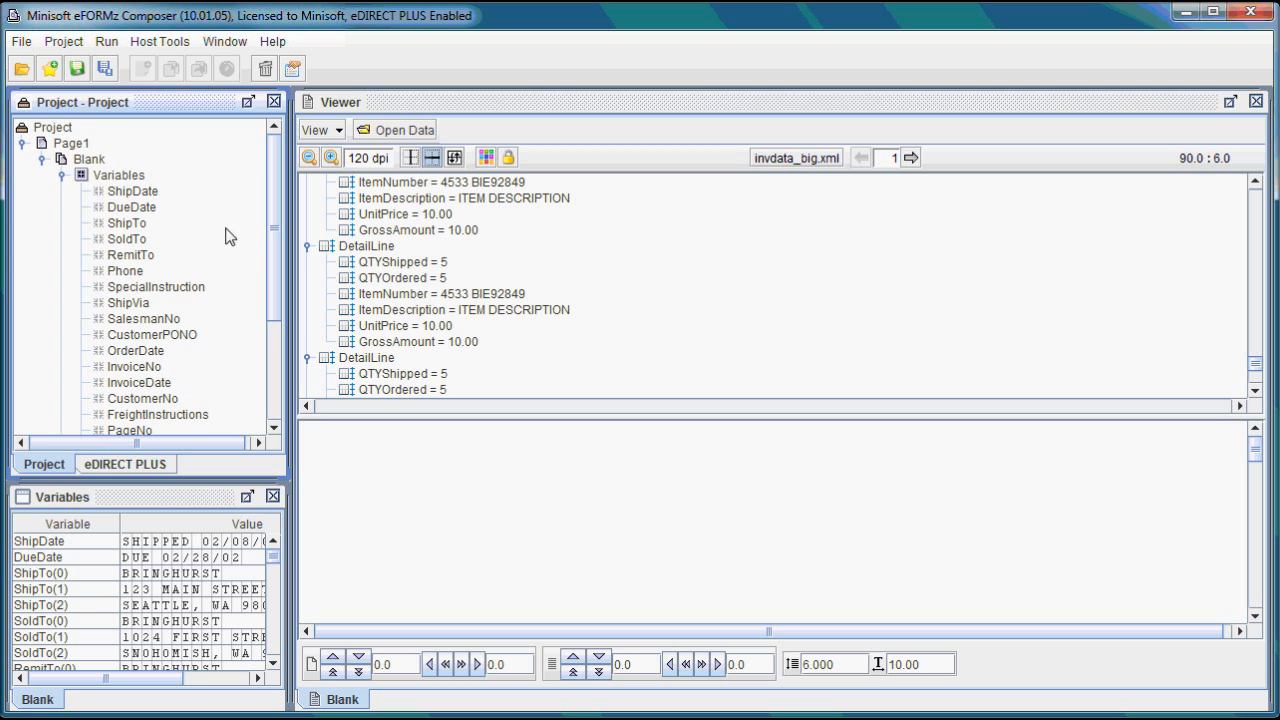
right_click(72, 133)
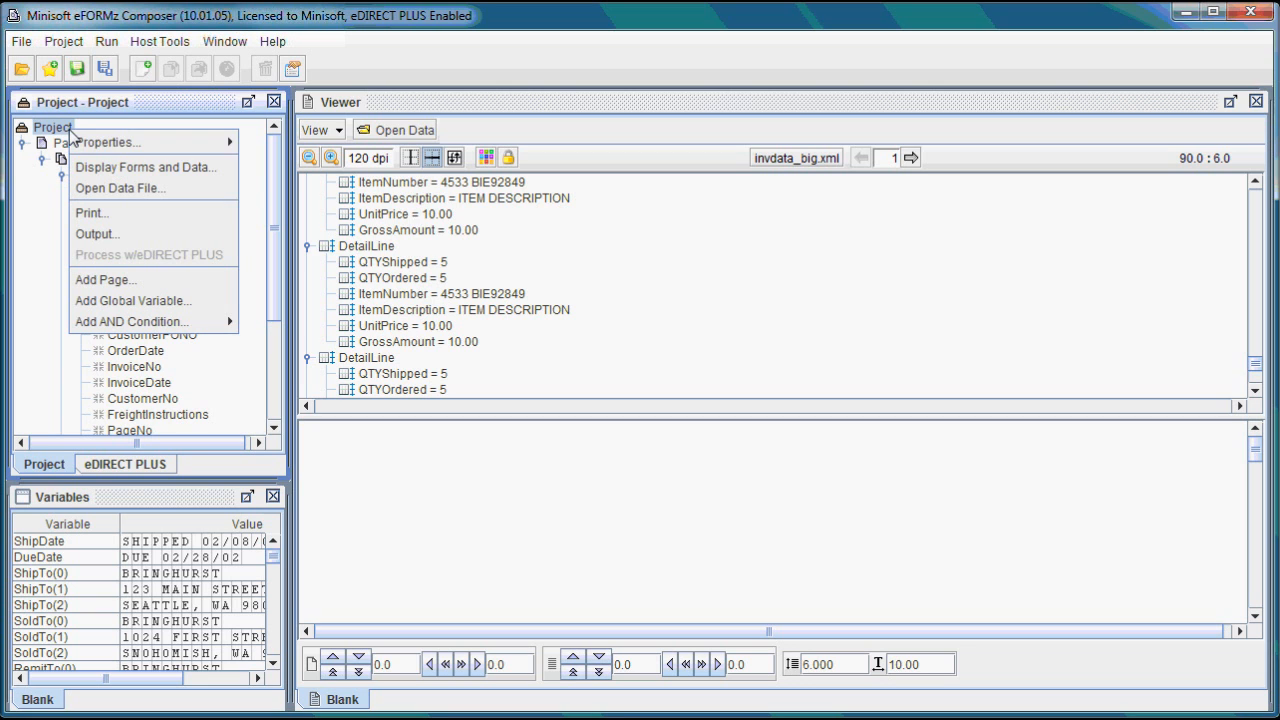
mouse_move(140, 142)
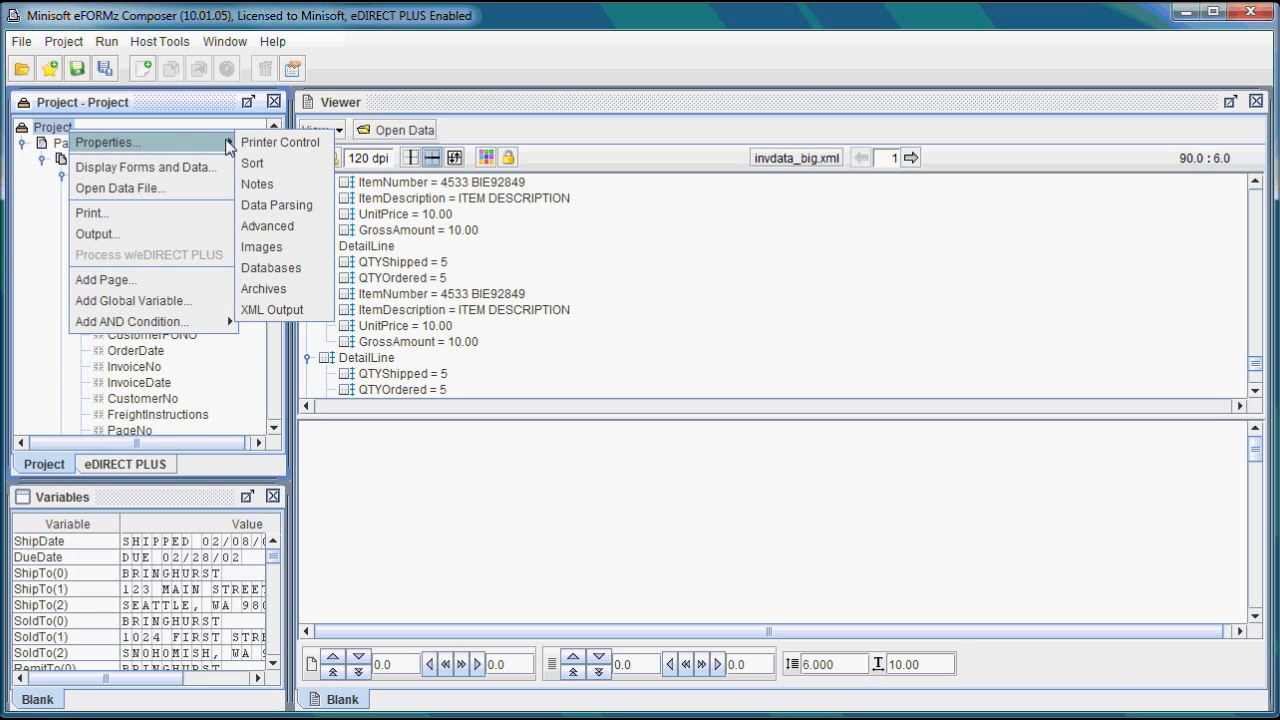
left_click(275, 245)
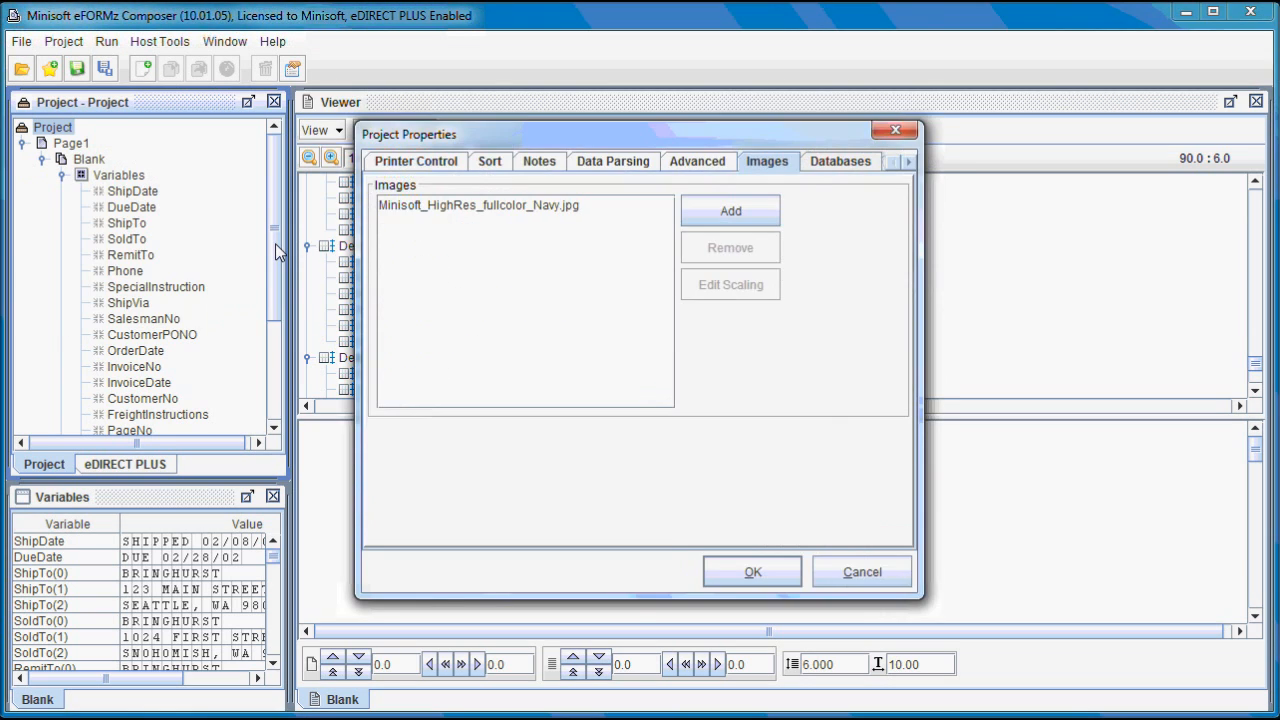
left_click(466, 207)
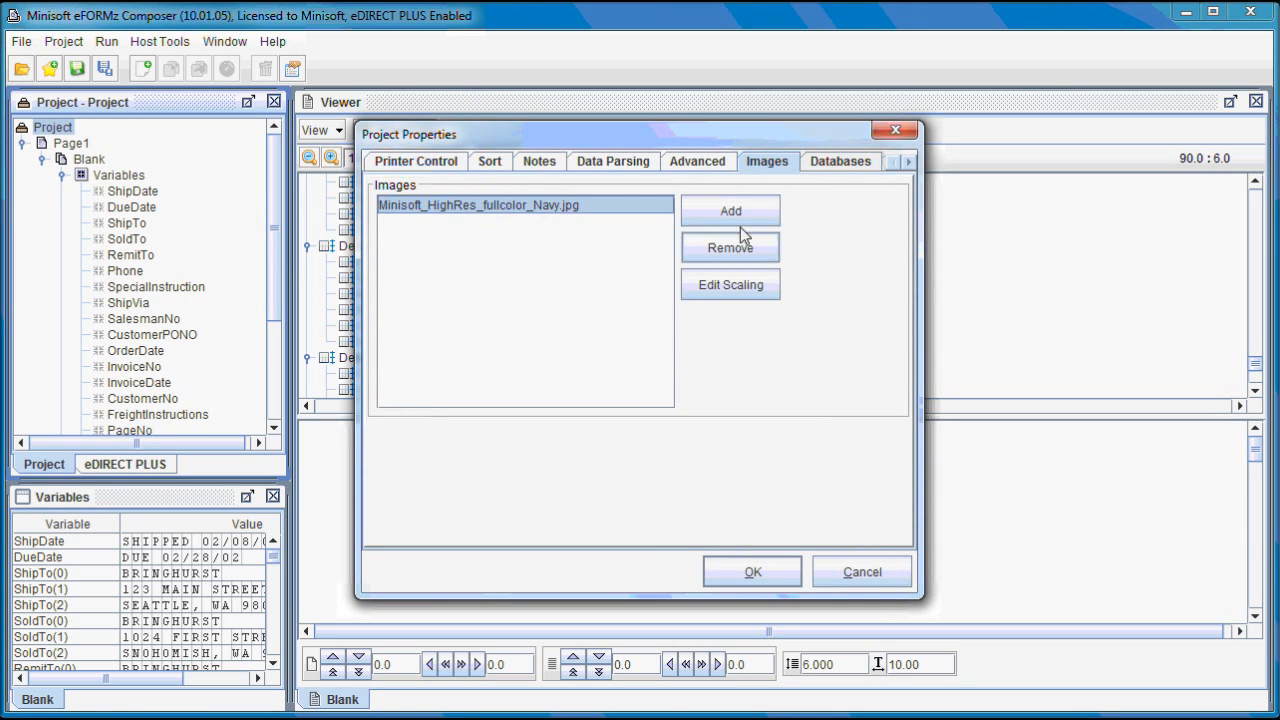
left_click(752, 215)
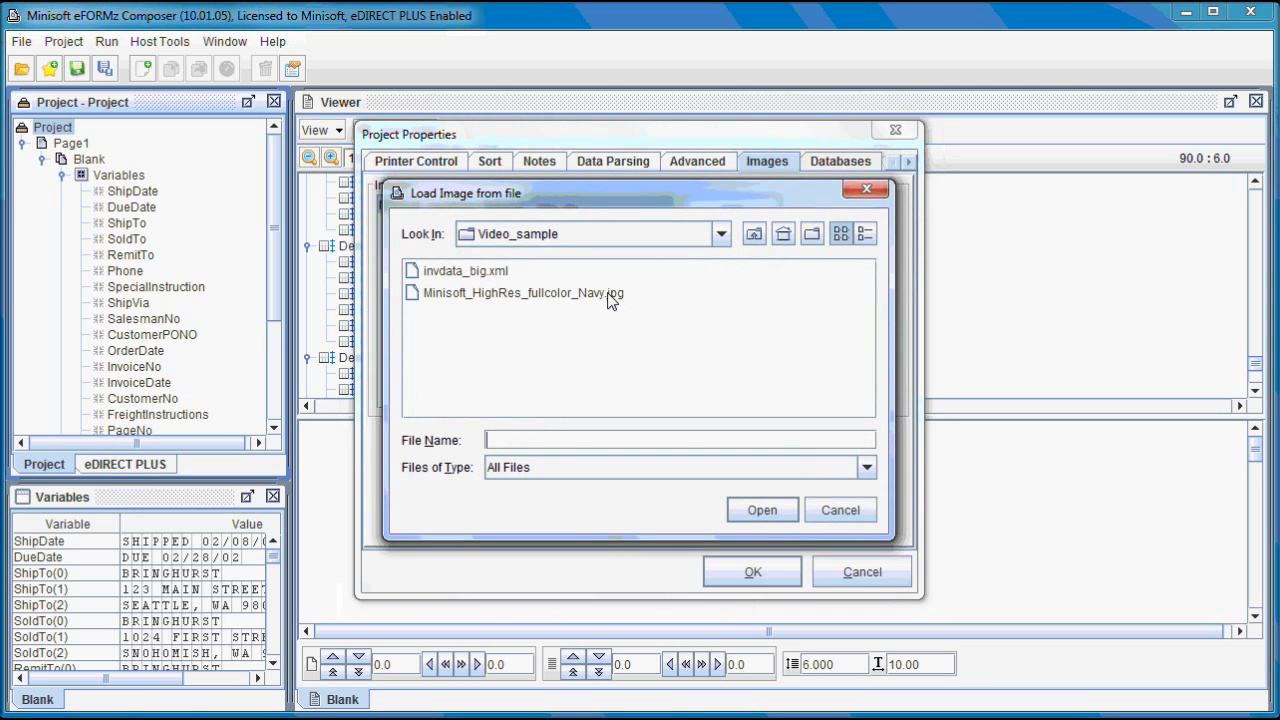
left_click(609, 295)
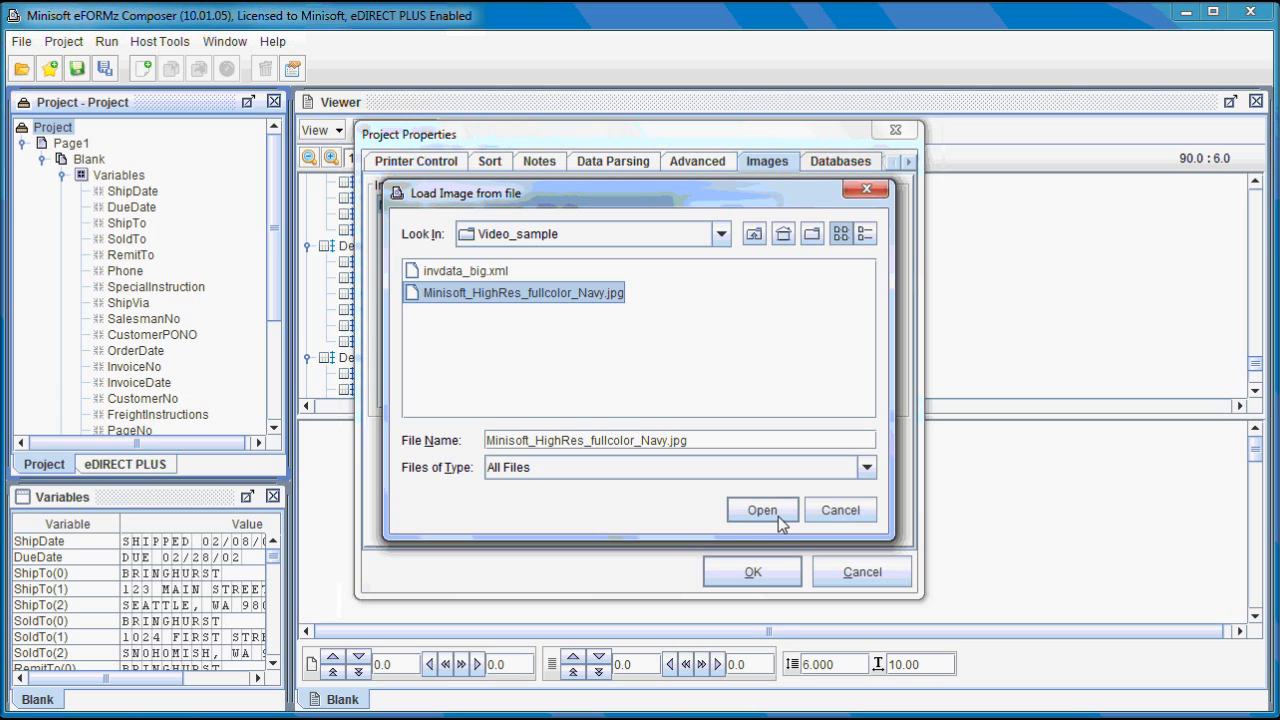
left_click(836, 517)
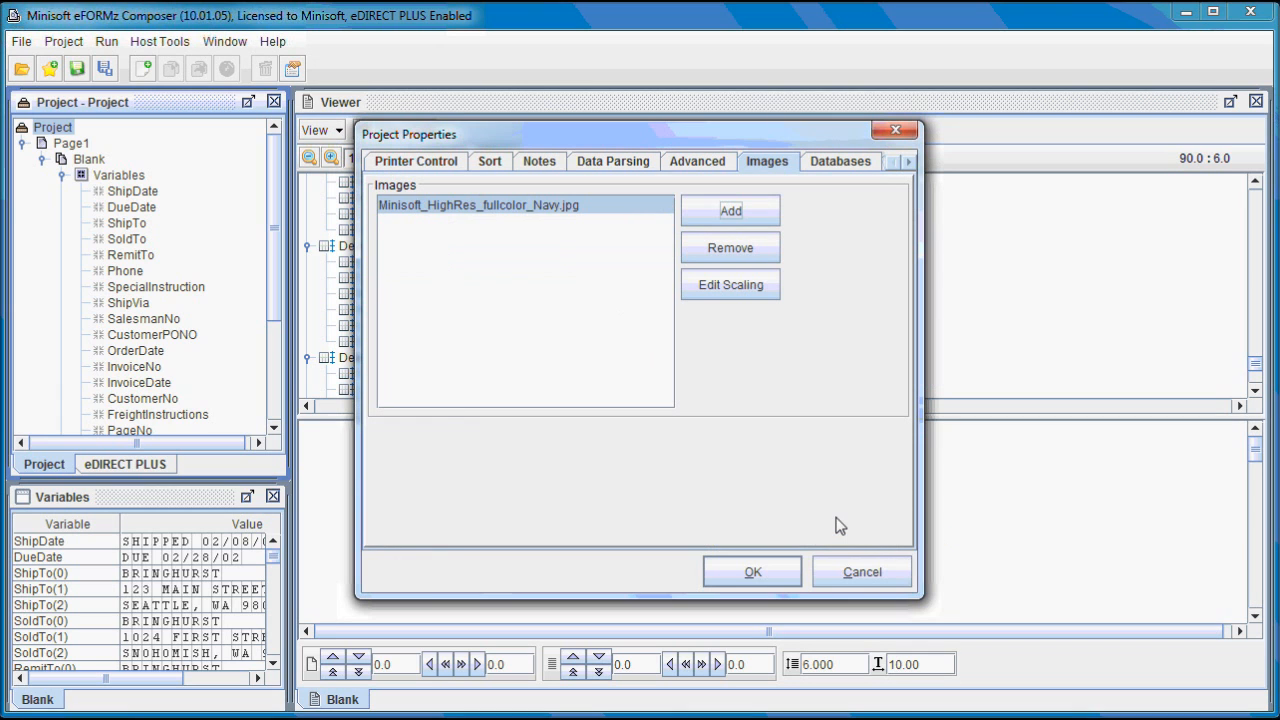
Scale the selected image with Shrink to desired size, setting its desired width to 880 with the aspect ratio locked.
left_click(743, 292)
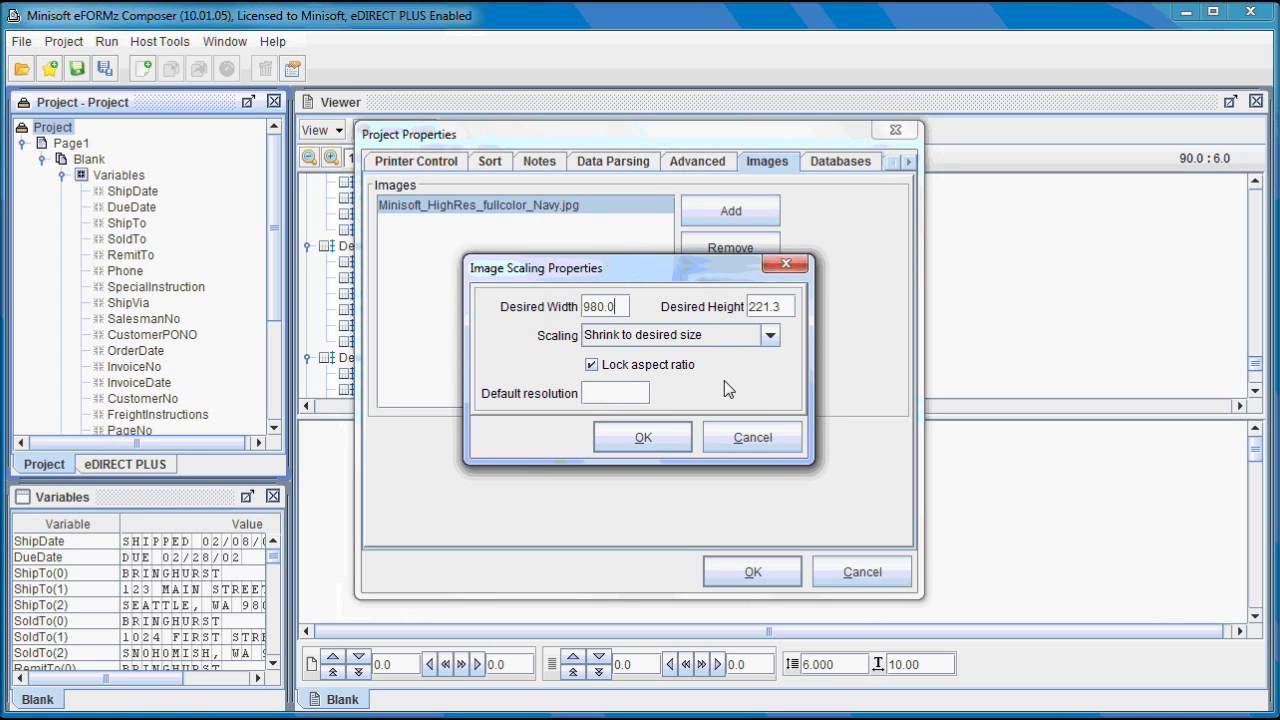
left_click(729, 337)
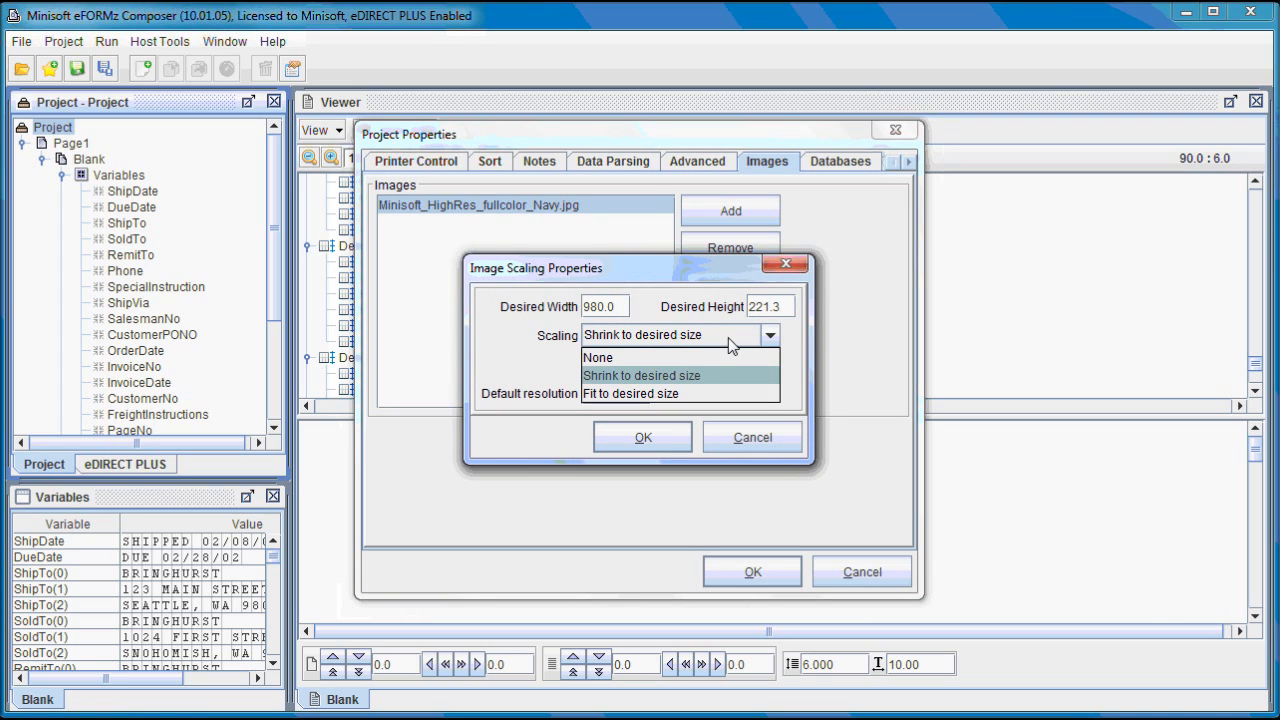
left_click(694, 375)
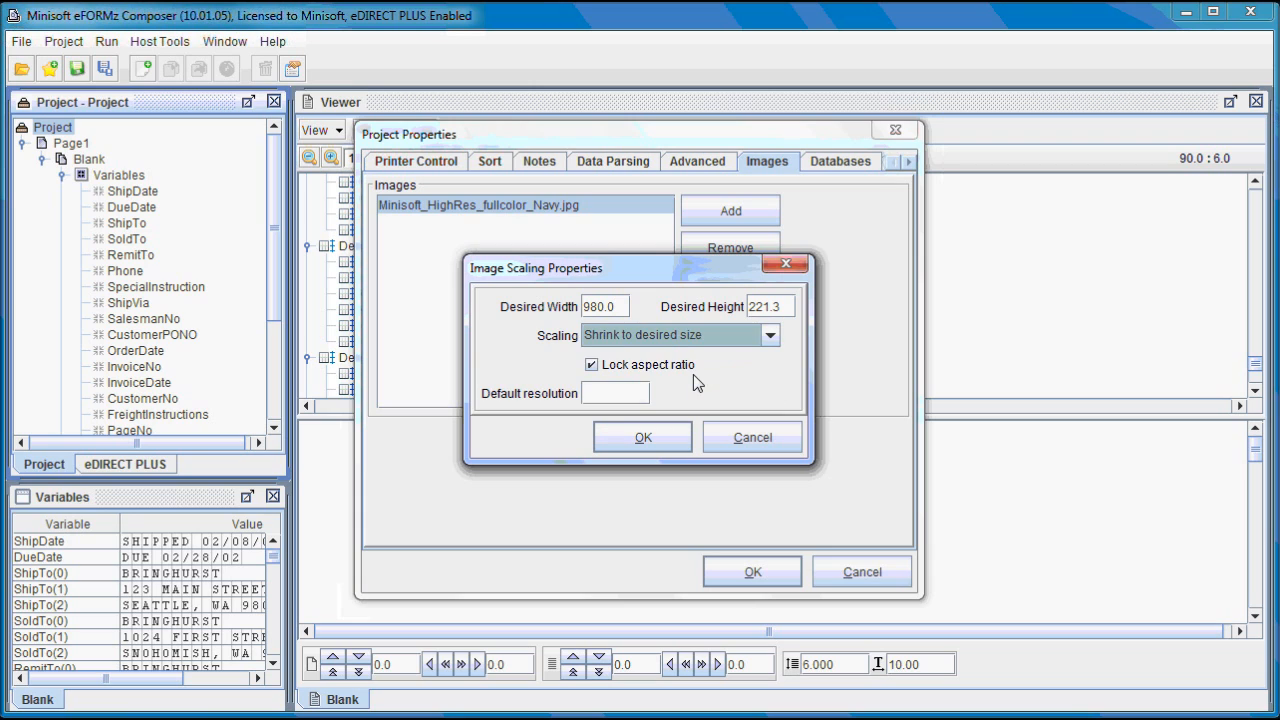
left_click(591, 307)
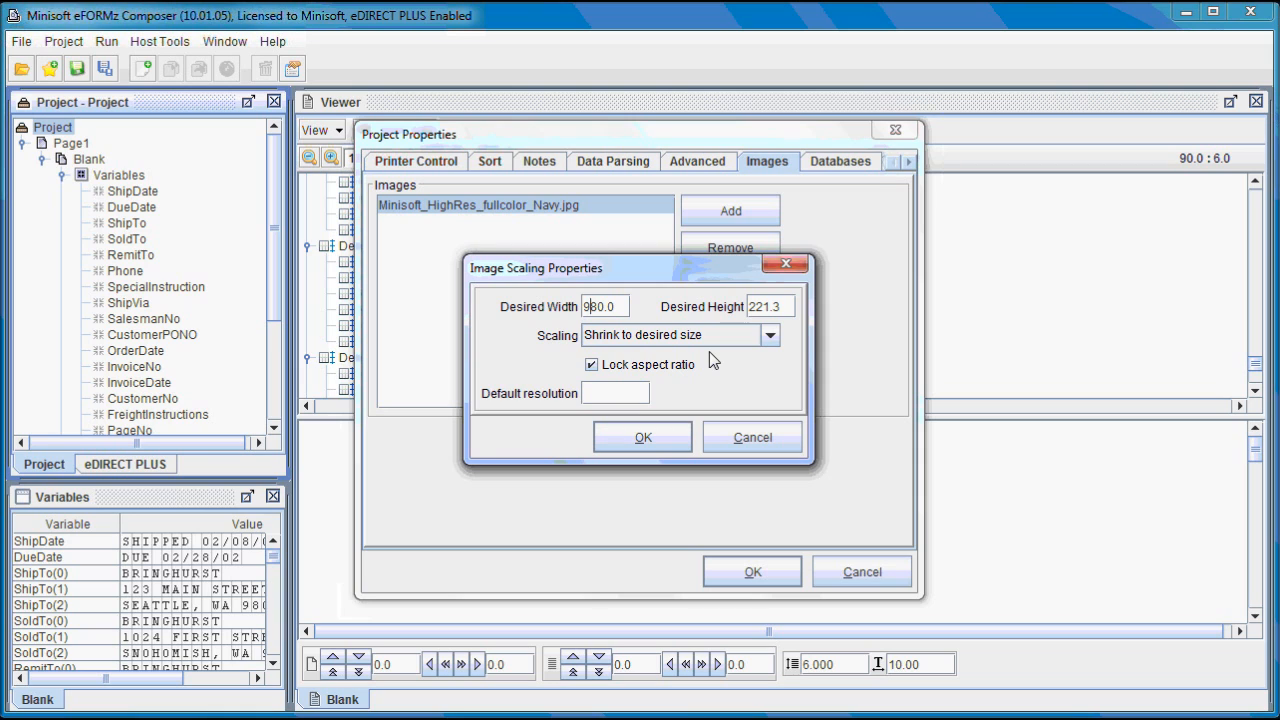
key("BackSpace")
type("8")
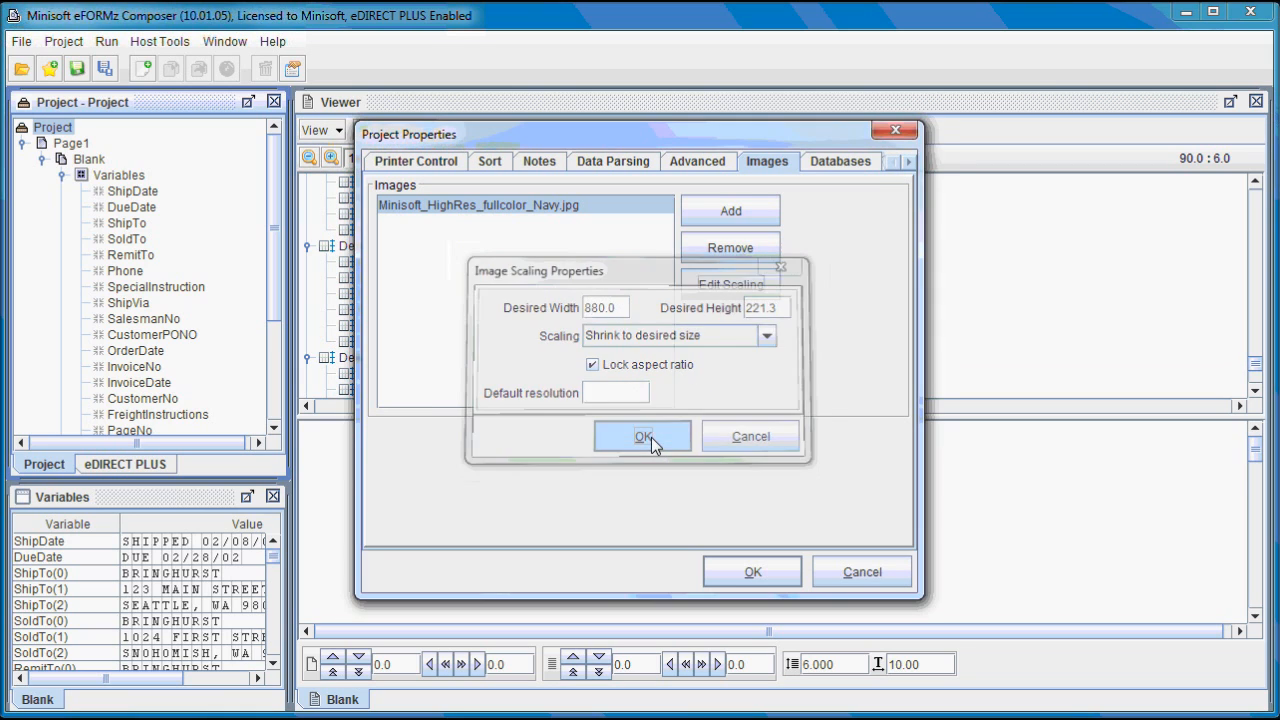
left_click(651, 437)
left_click(740, 290)
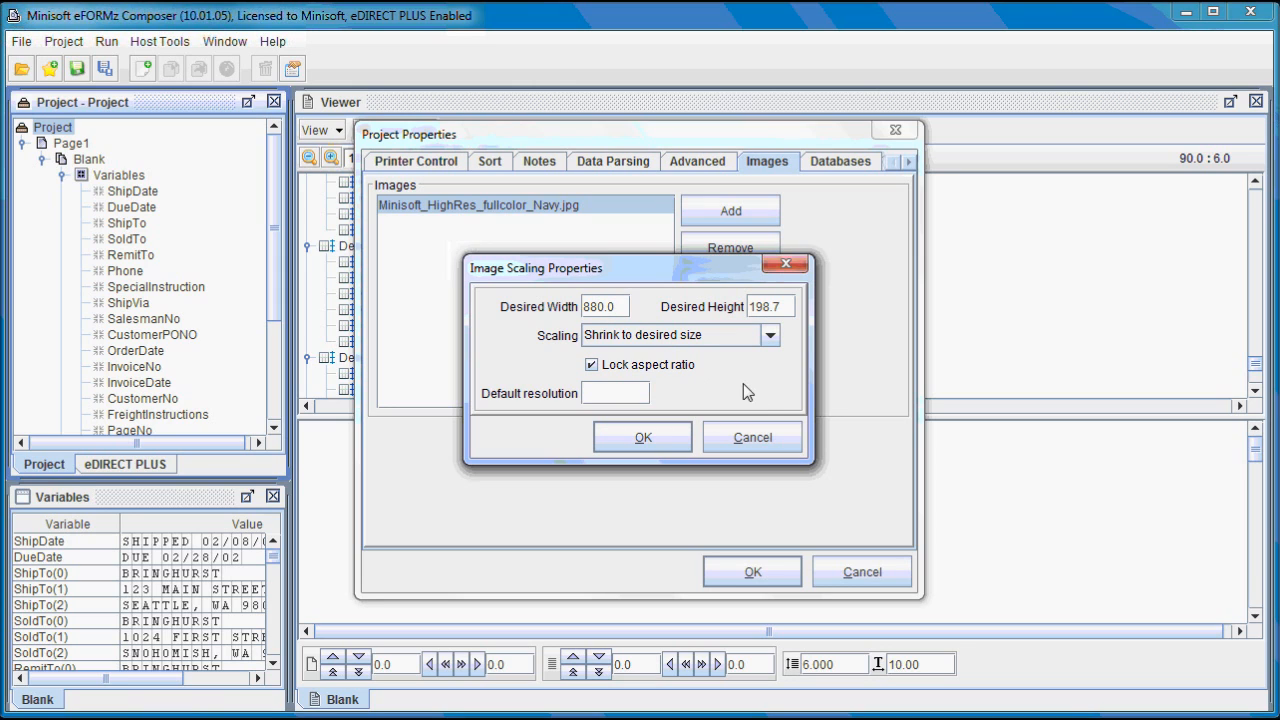
left_click(765, 340)
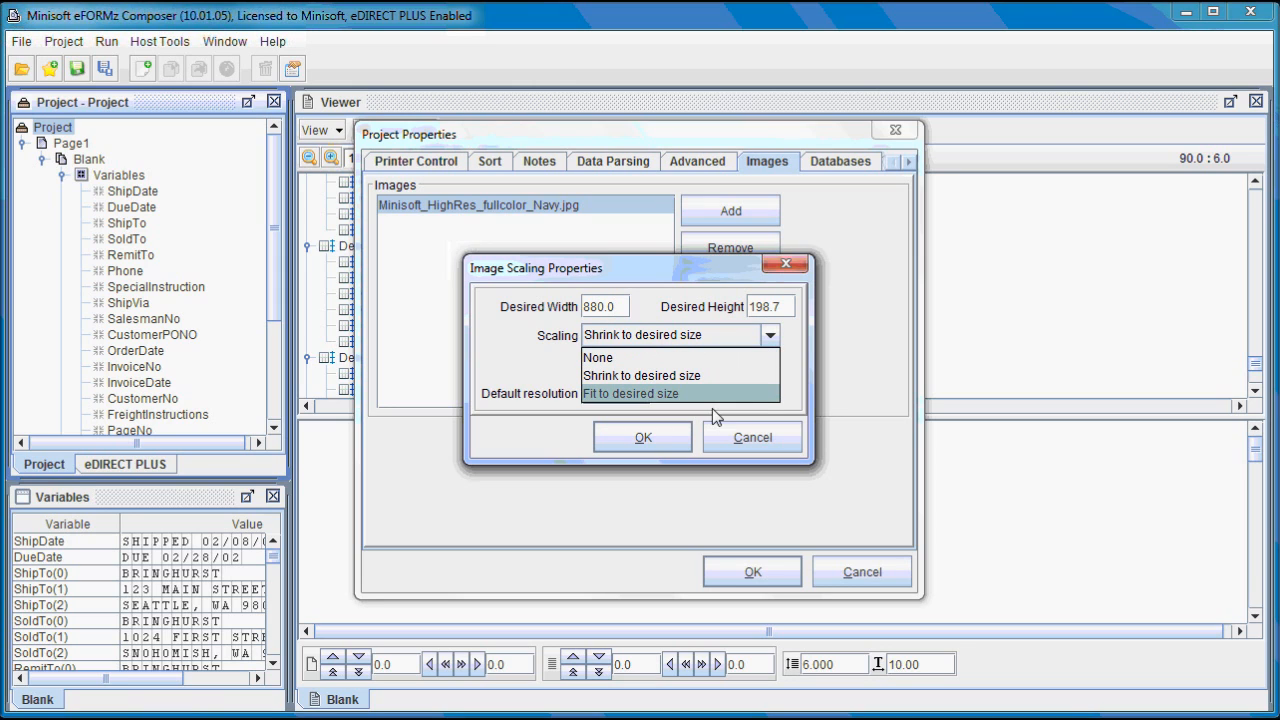
left_click(674, 356)
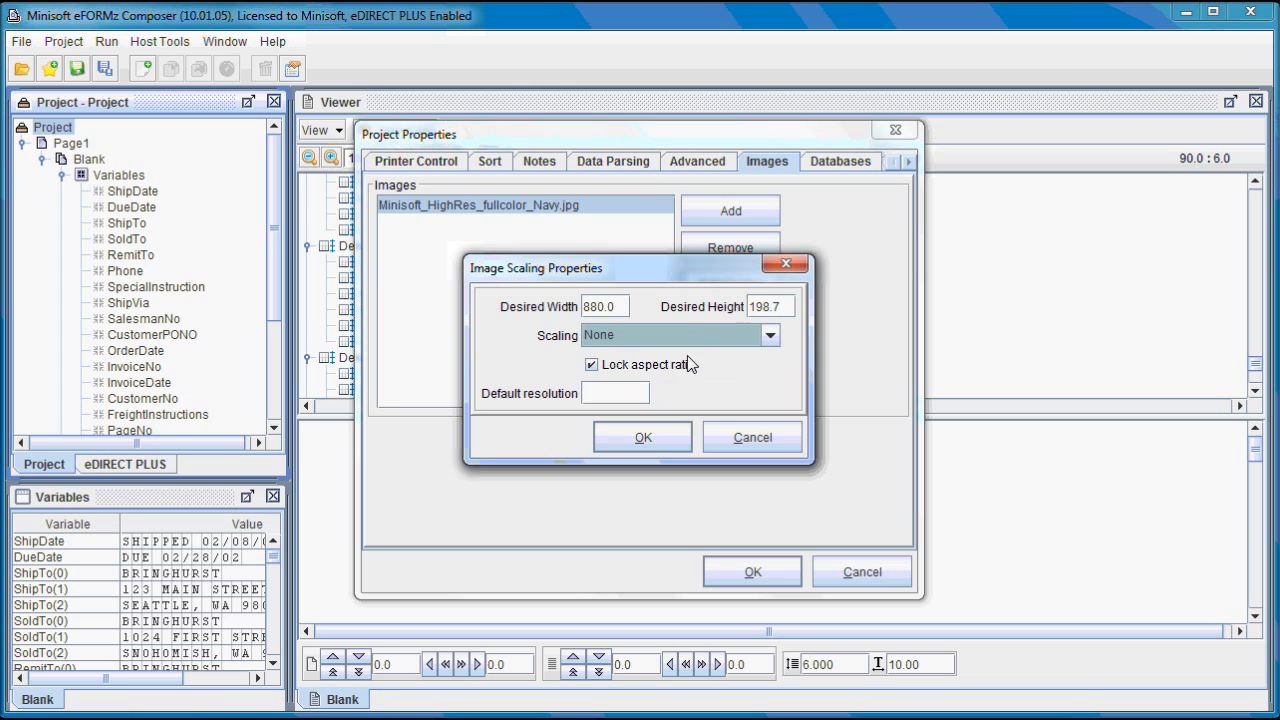
left_click(696, 338)
left_click(682, 372)
left_click(746, 436)
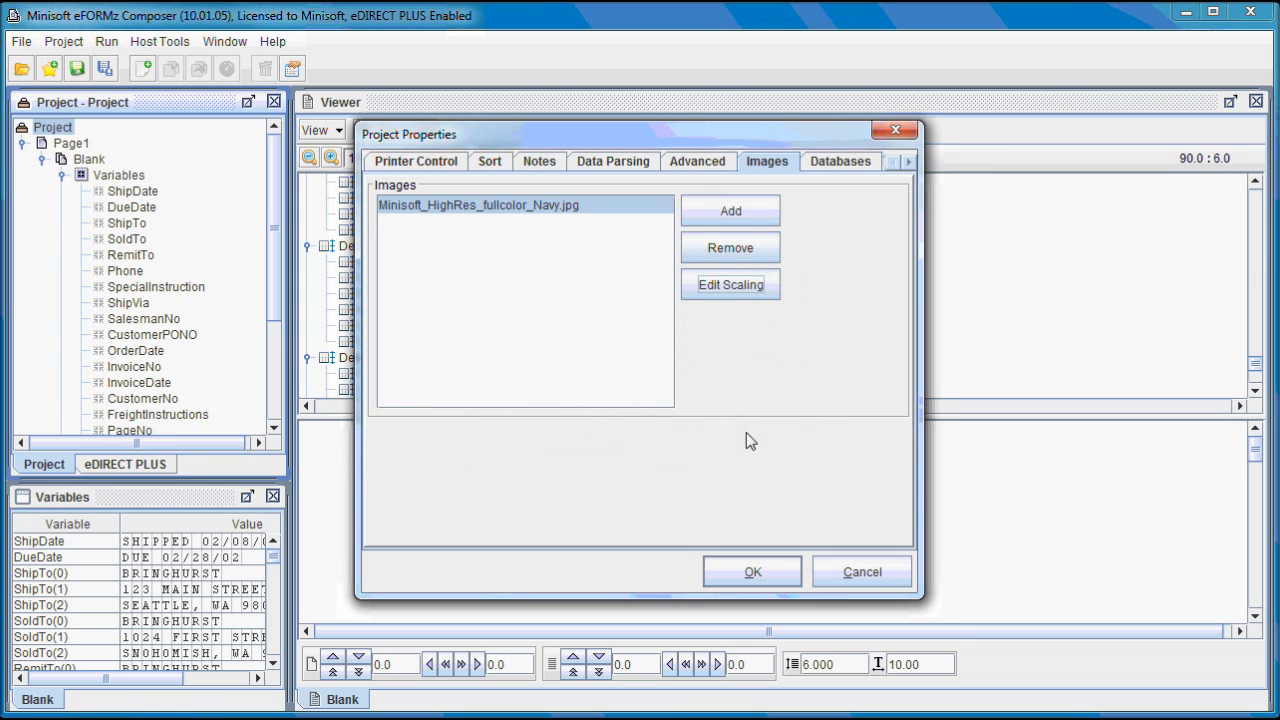
Accept the changes to the project properties.
left_click(768, 573)
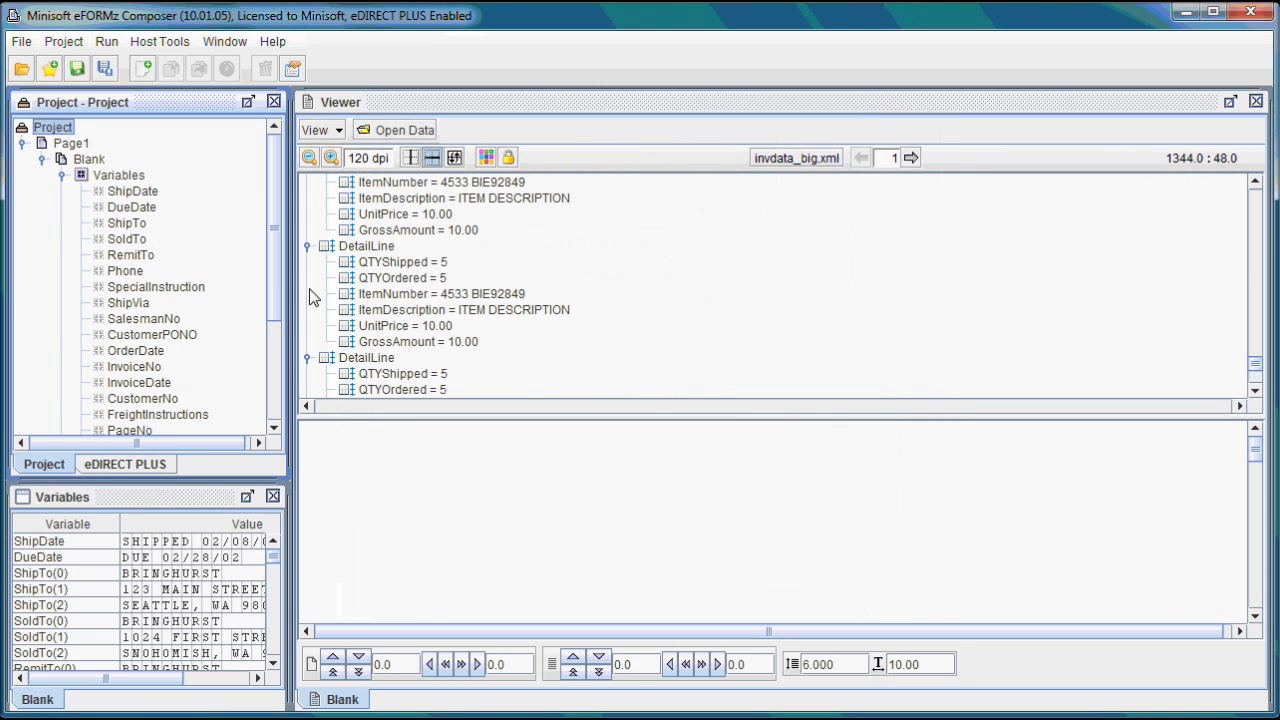
Add an image content segment to the cell's paragraph, using the logo image from the project with top vertical alignment.
left_click_drag(274, 281, 277, 393)
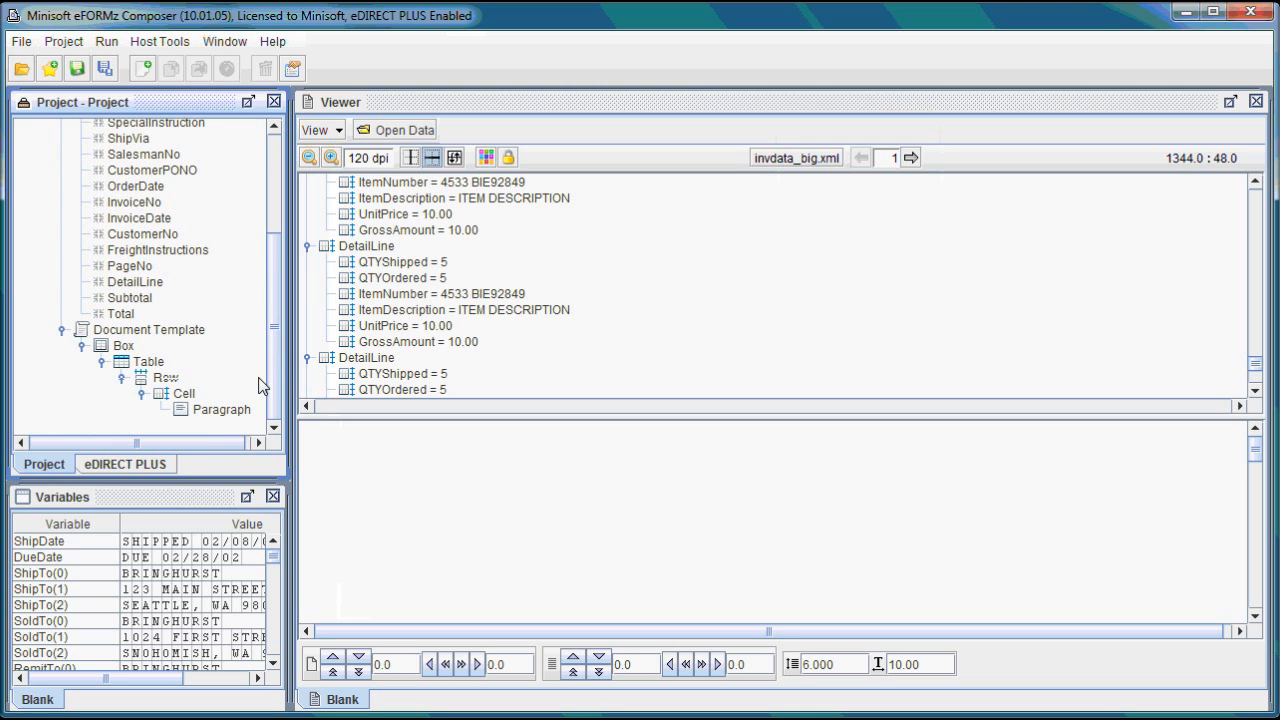
scroll(260, 384, "up", 3)
scroll(262, 383, "down", 2)
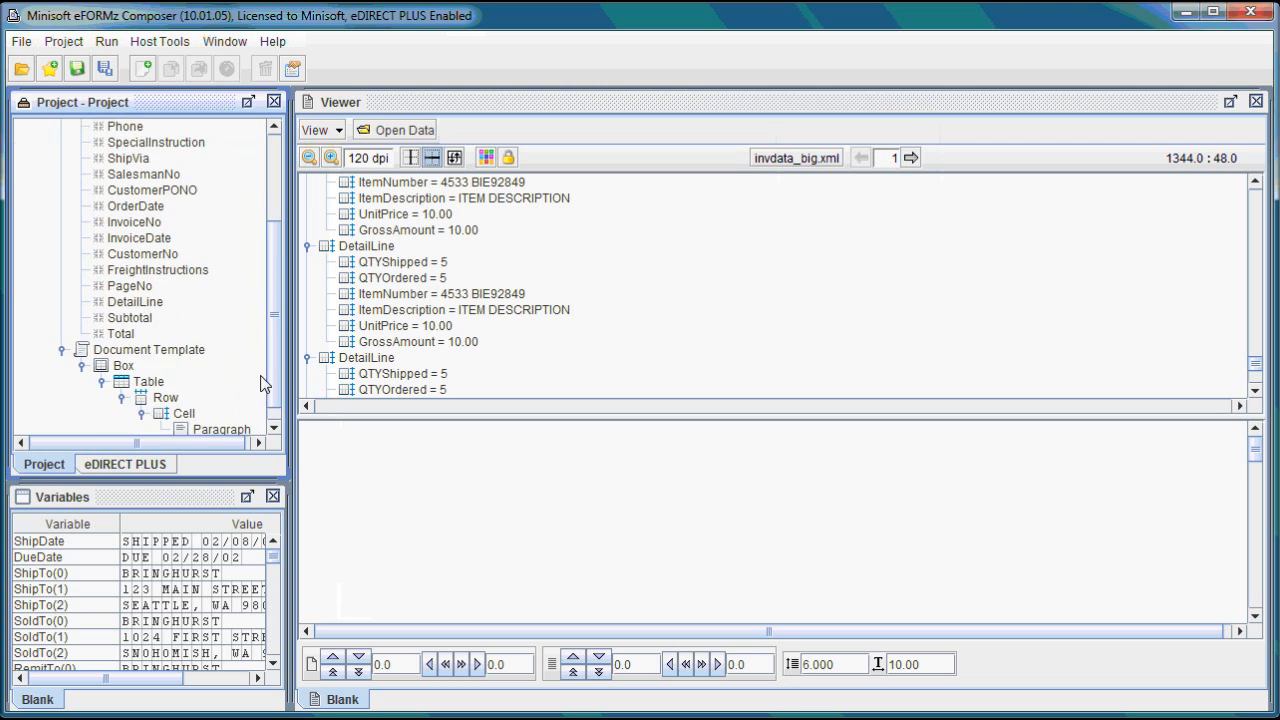
scroll(262, 390, "down", 1)
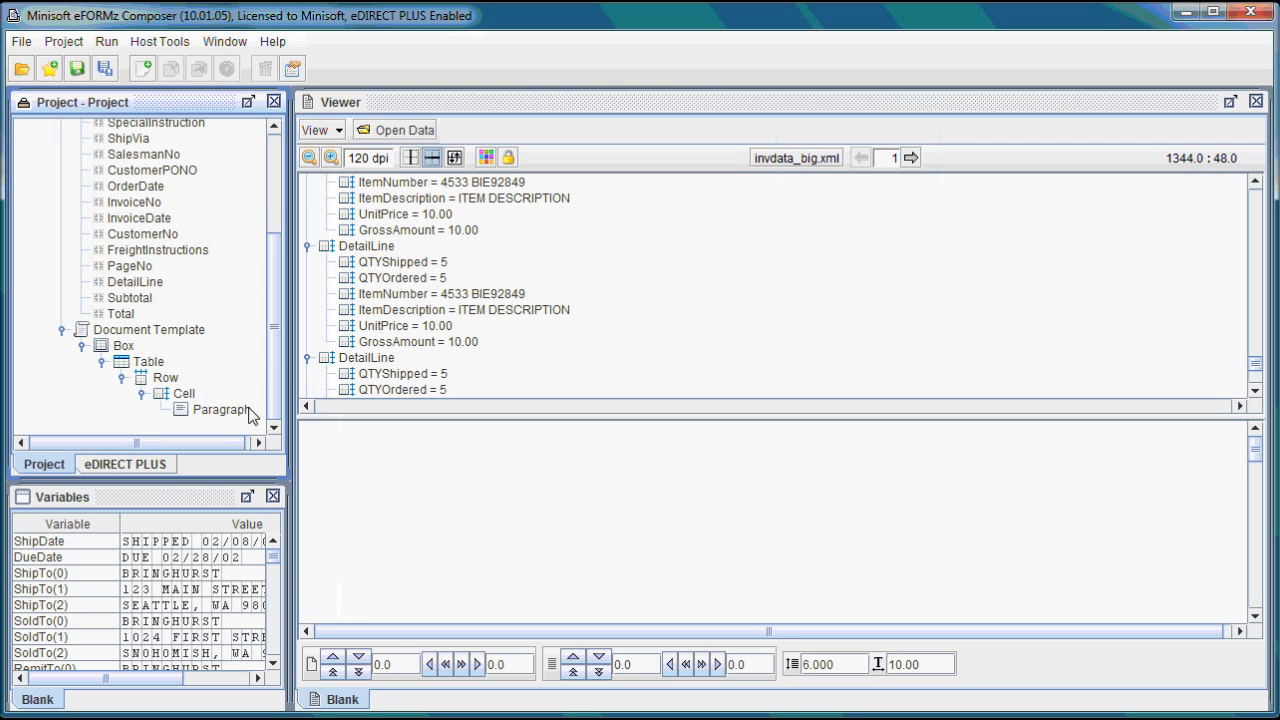
right_click(251, 416)
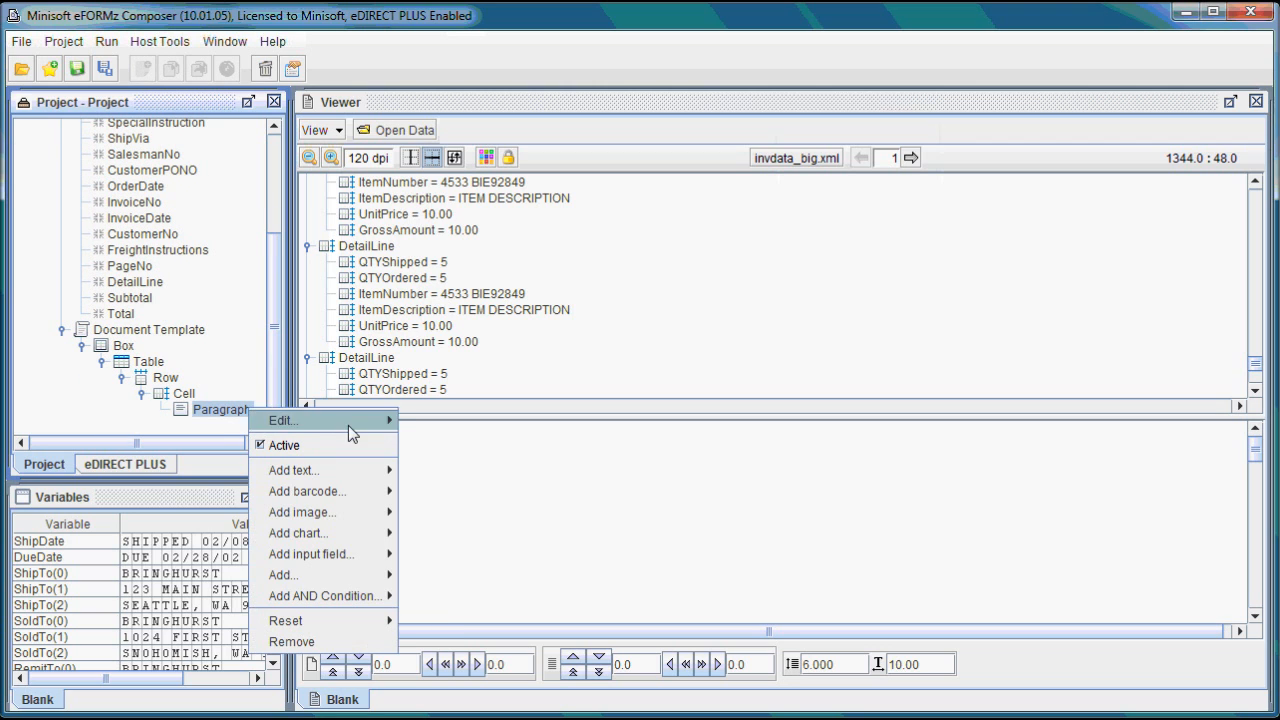
mouse_move(374, 520)
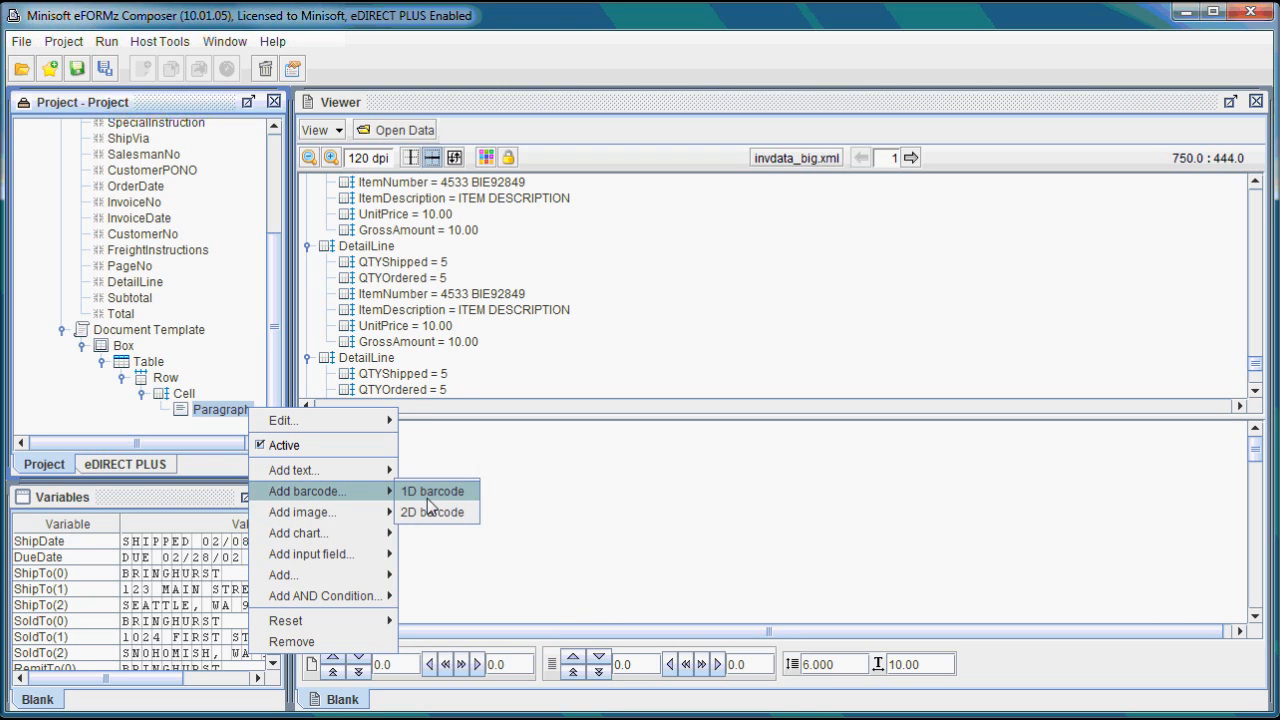
left_click(453, 512)
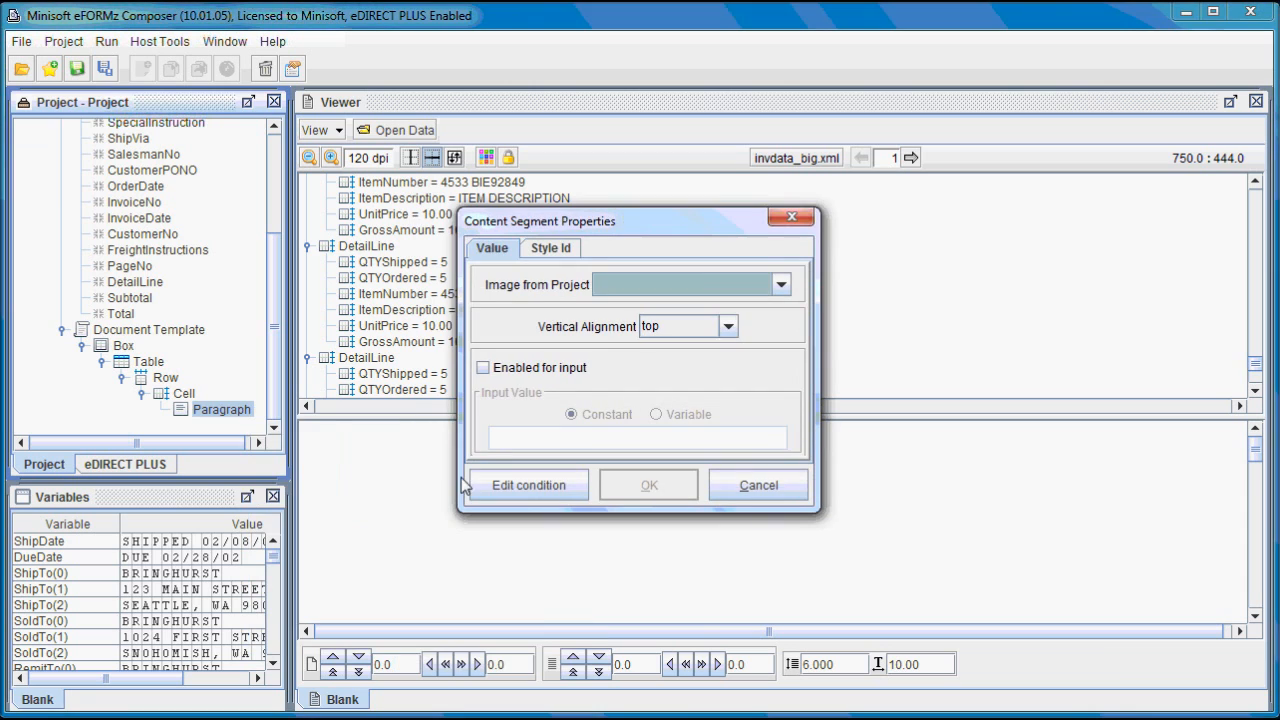
left_click(692, 303)
left_click(653, 483)
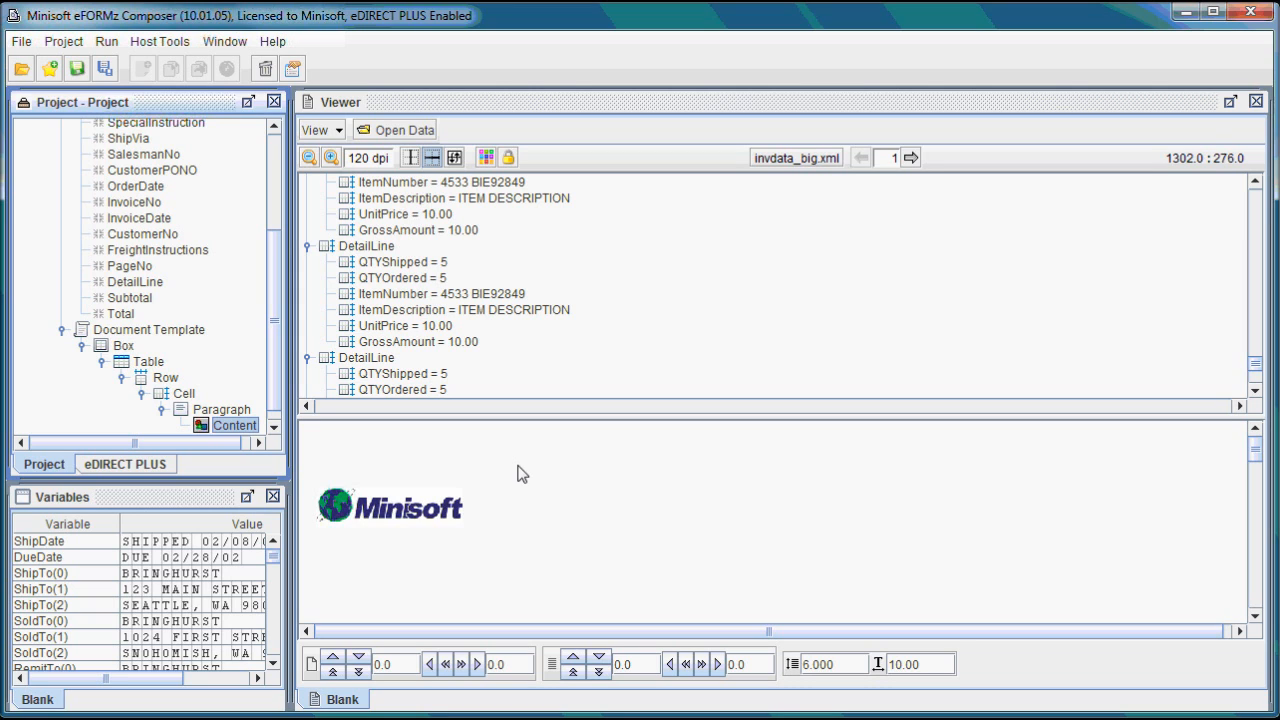
Set the description of the box containing the logo table to Logo.
scroll(275, 410, "down", 1)
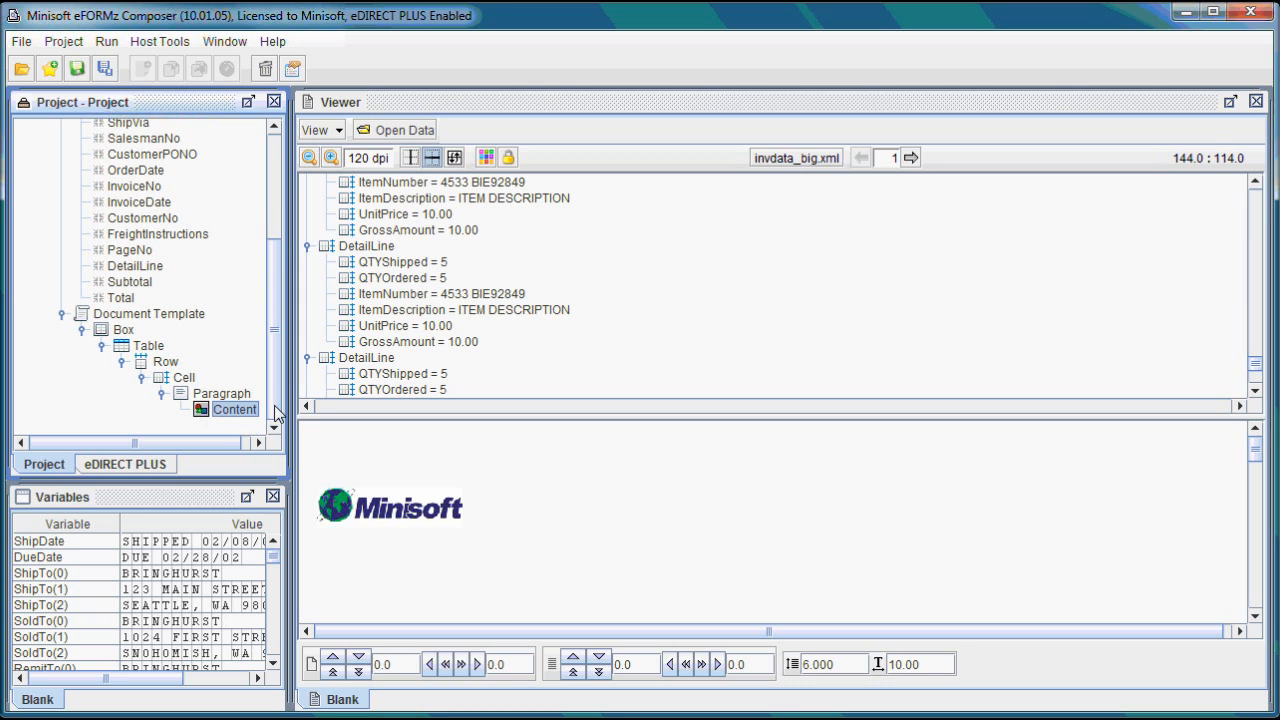
mouse_move(162, 272)
right_click(124, 332)
mouse_move(165, 346)
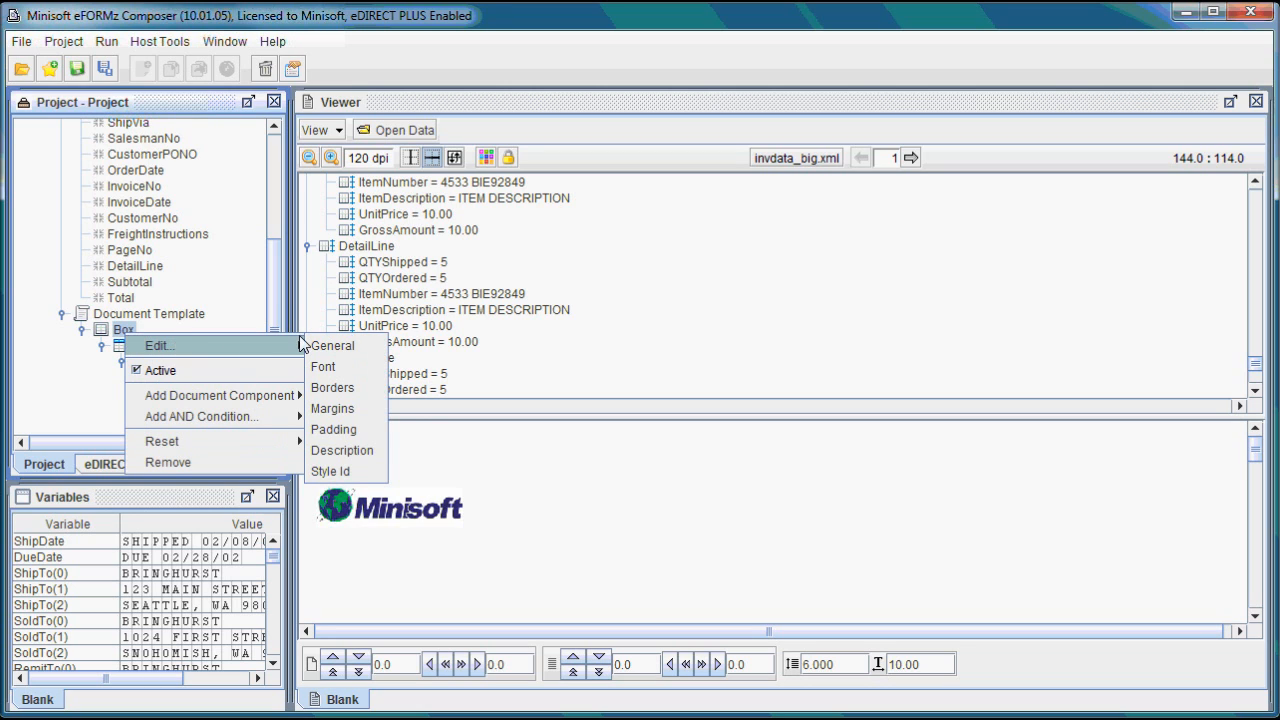
left_click(341, 450)
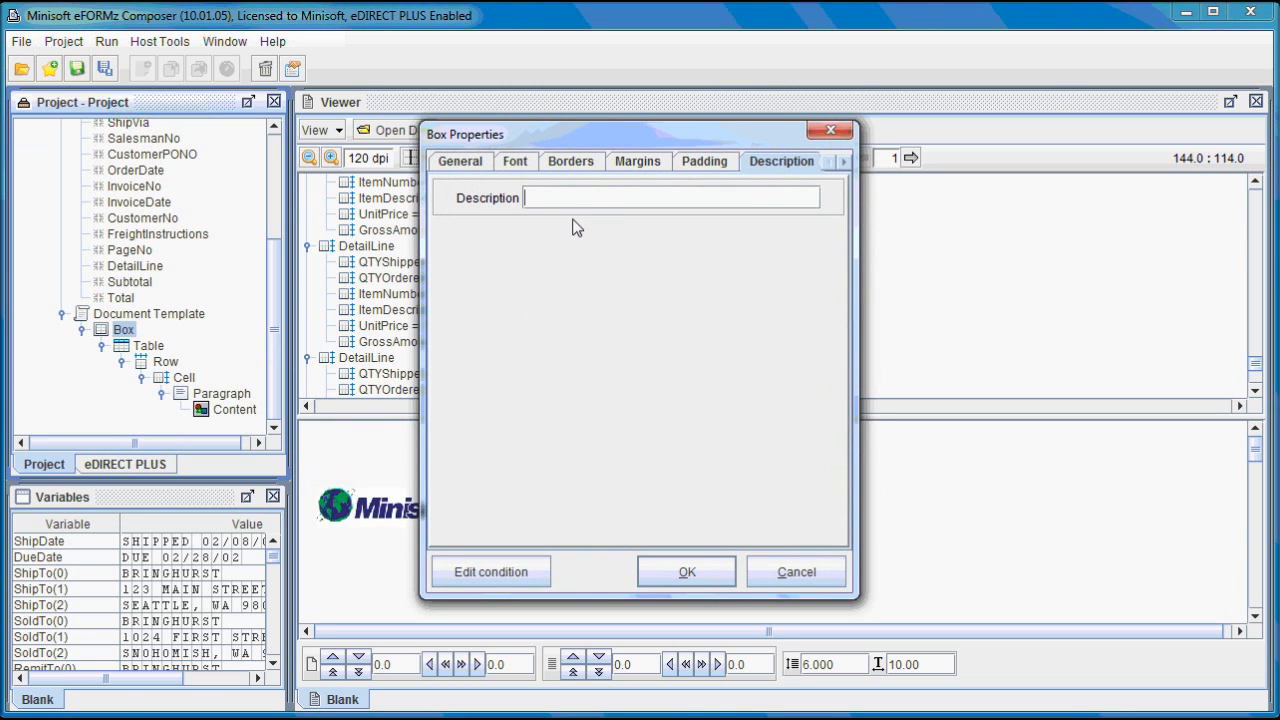
type("L")
key("Caps_Lock")
type("ogo")
left_click(689, 569)
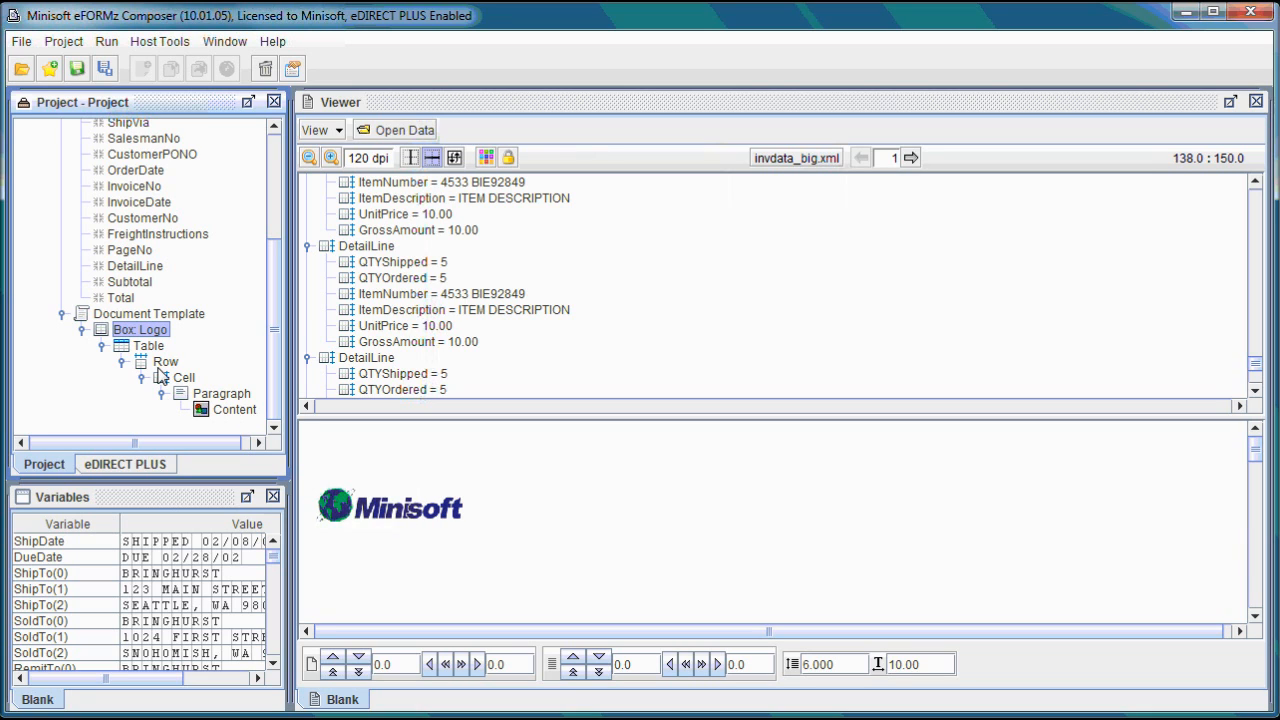
Collapse the Logo box in the project tree.
left_click_drag(140, 331, 146, 345)
left_click_drag(146, 345, 117, 376)
left_click(82, 331)
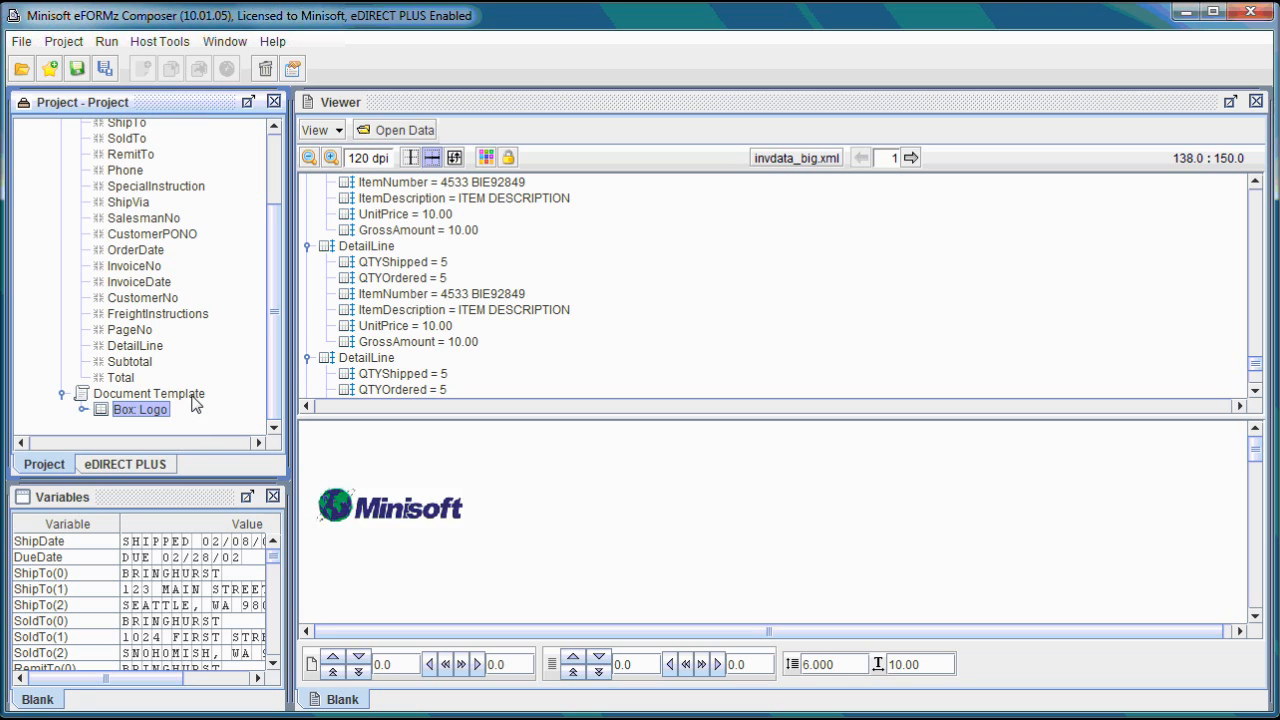
Add a second box to the Document Template with absolute positioning at horizontal 3700 and vertical 350.
mouse_move(273, 350)
left_mouse_down()
mouse_move(269, 309)
mouse_move(274, 367)
left_mouse_up()
right_click(194, 396)
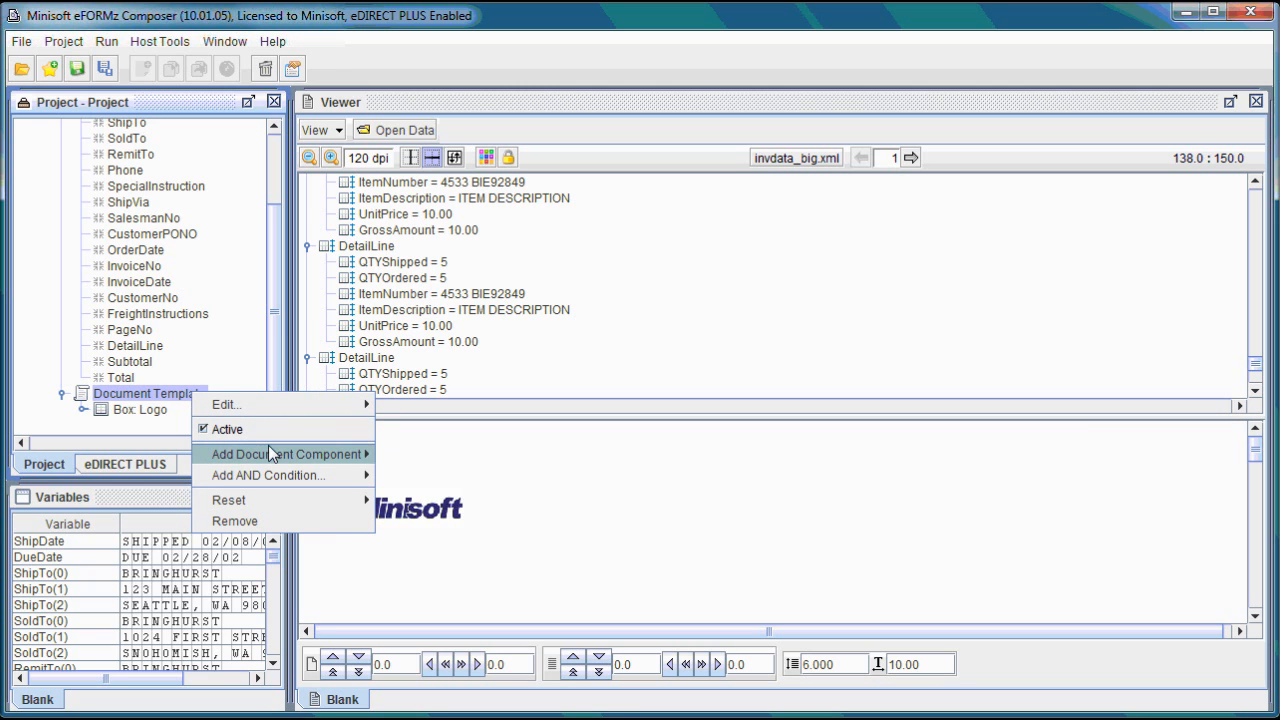
mouse_move(268, 448)
left_click(424, 497)
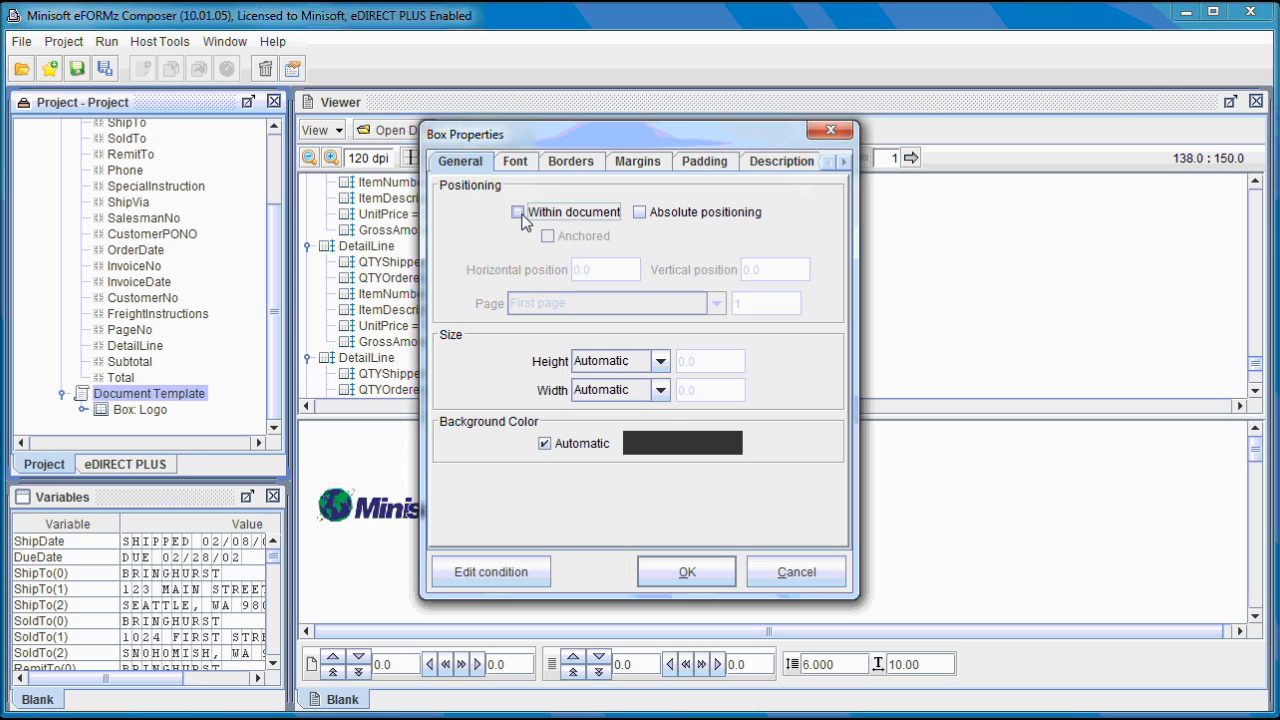
left_click(640, 212)
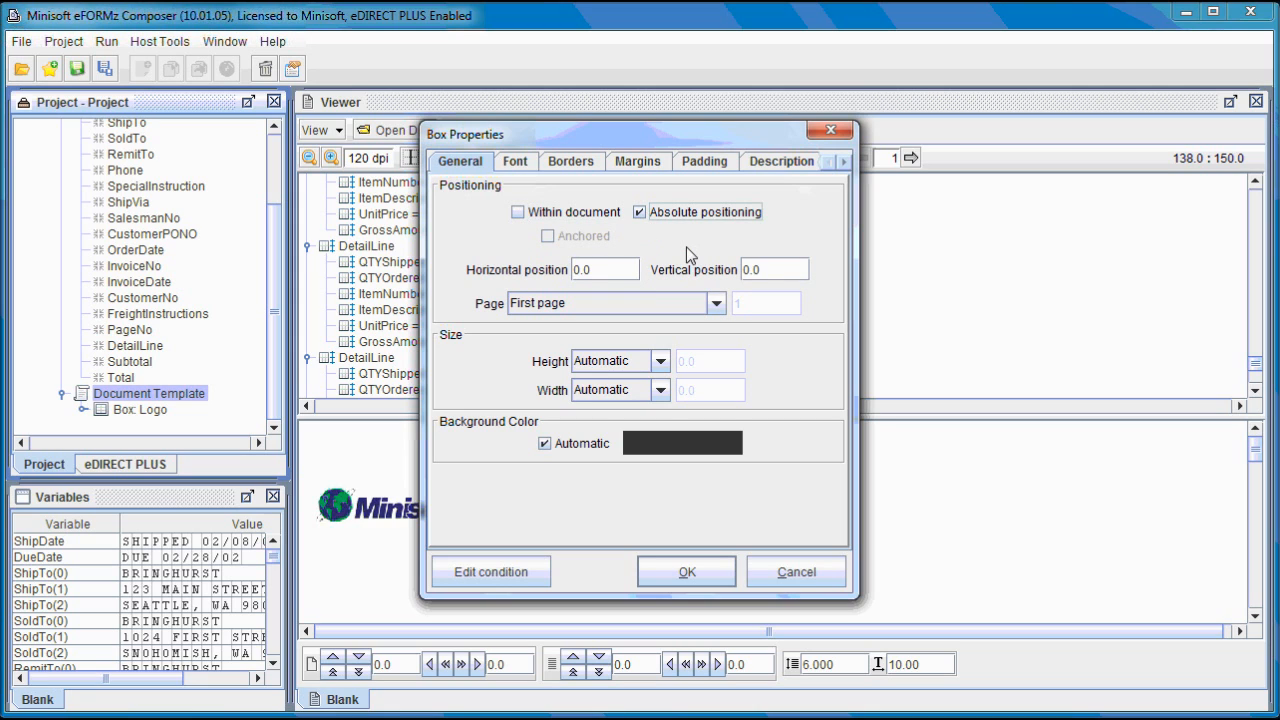
left_click(575, 274)
type("370")
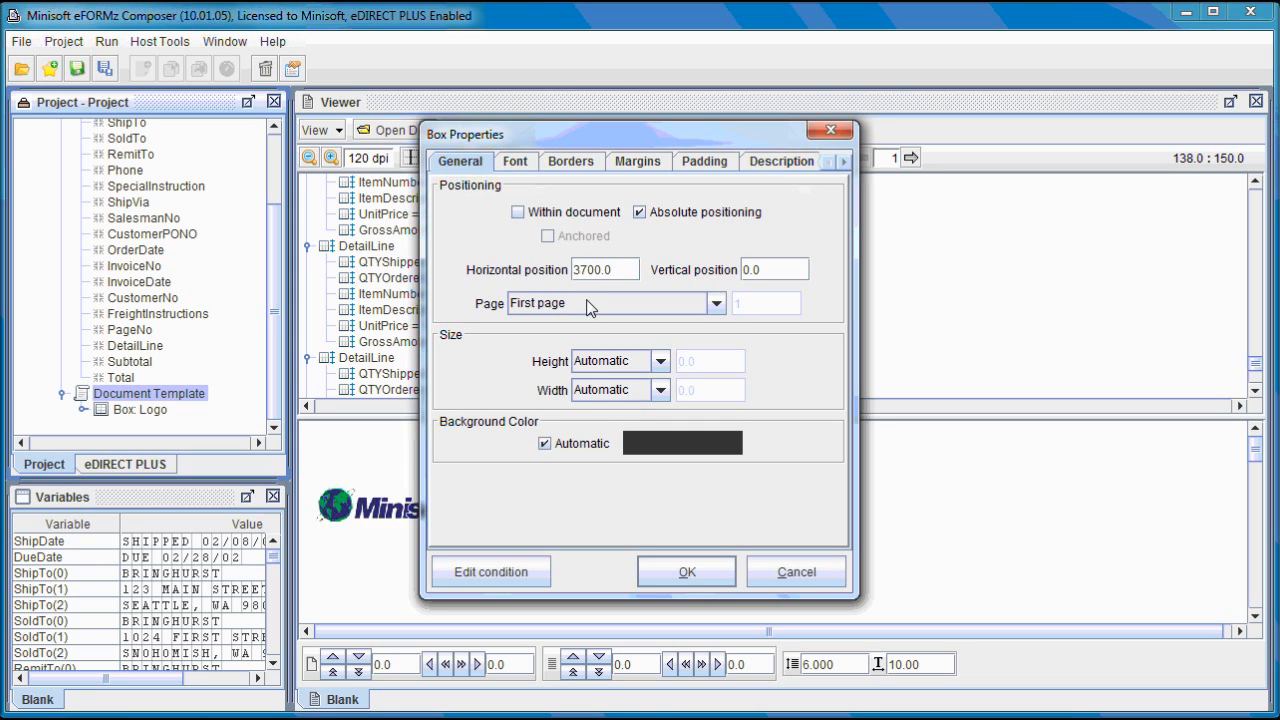
left_click(745, 270)
type("35")
Try limiting the new box to the nth page, with 1 as the page number.
left_click(716, 303)
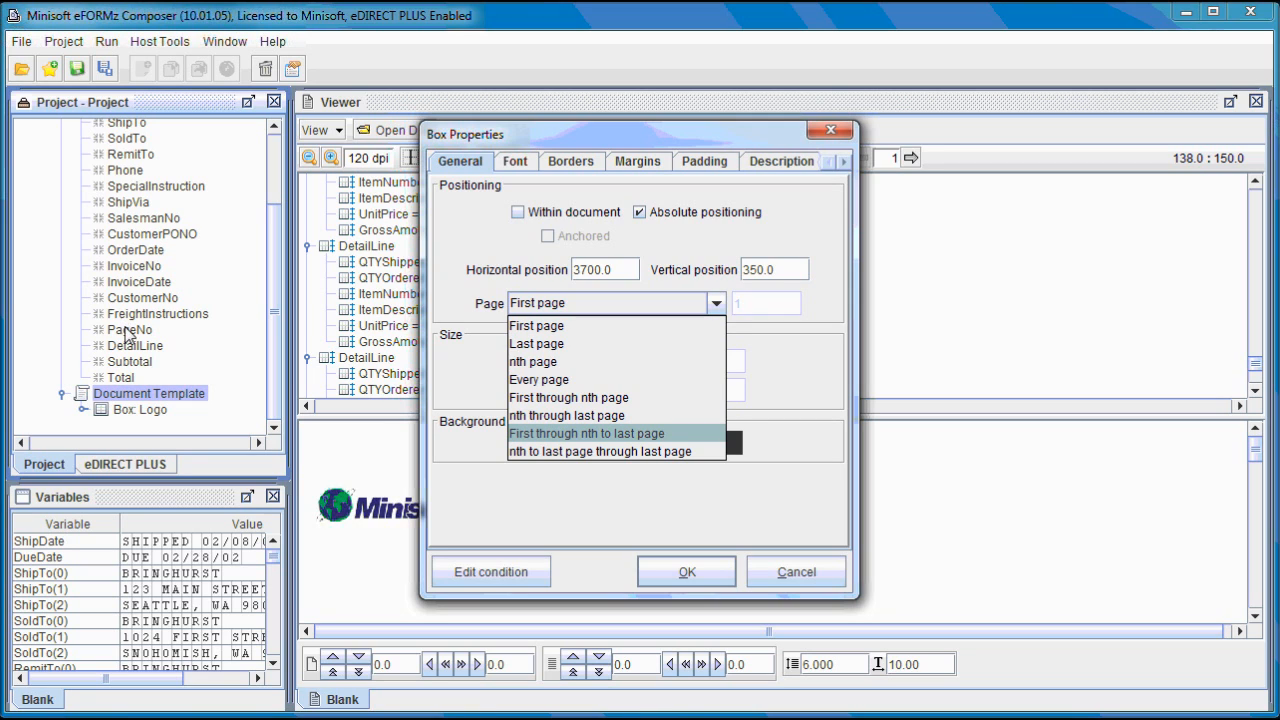
left_click(530, 361)
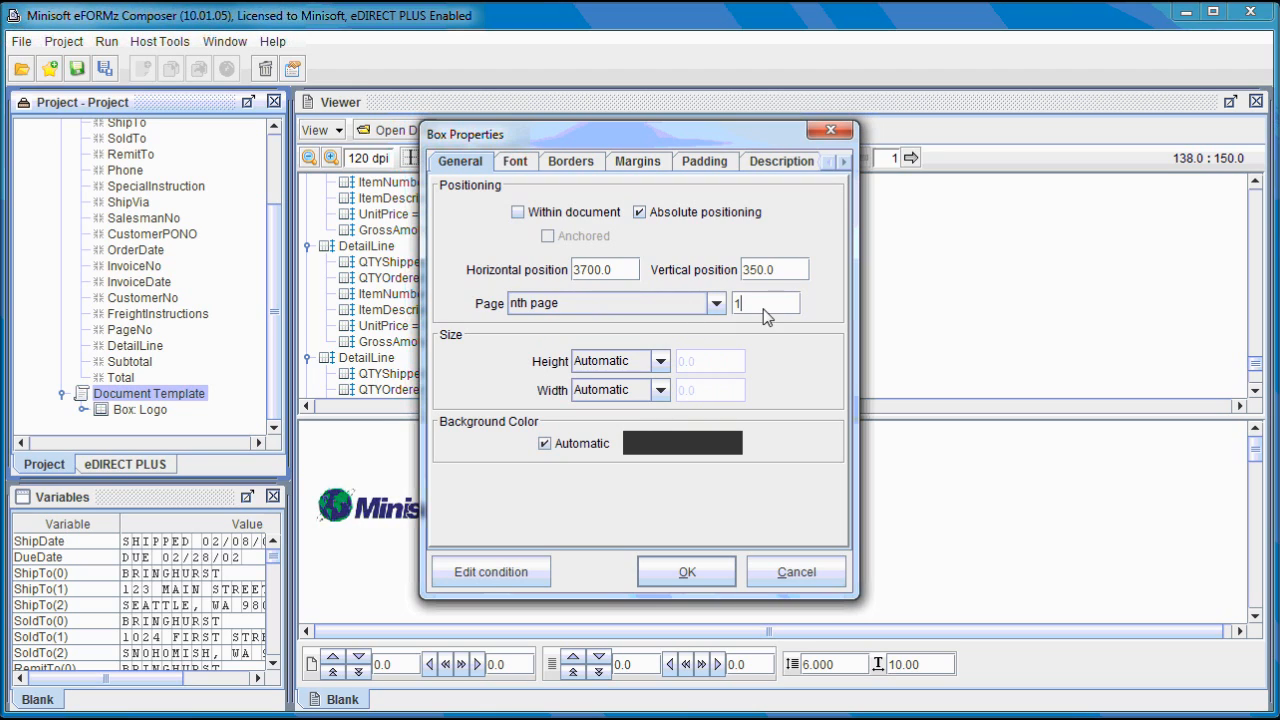
key("BackSpace")
left_click(753, 302)
key("BackSpace")
type("1")
Set the new box to appear on Every page and accept its properties.
left_click(660, 307)
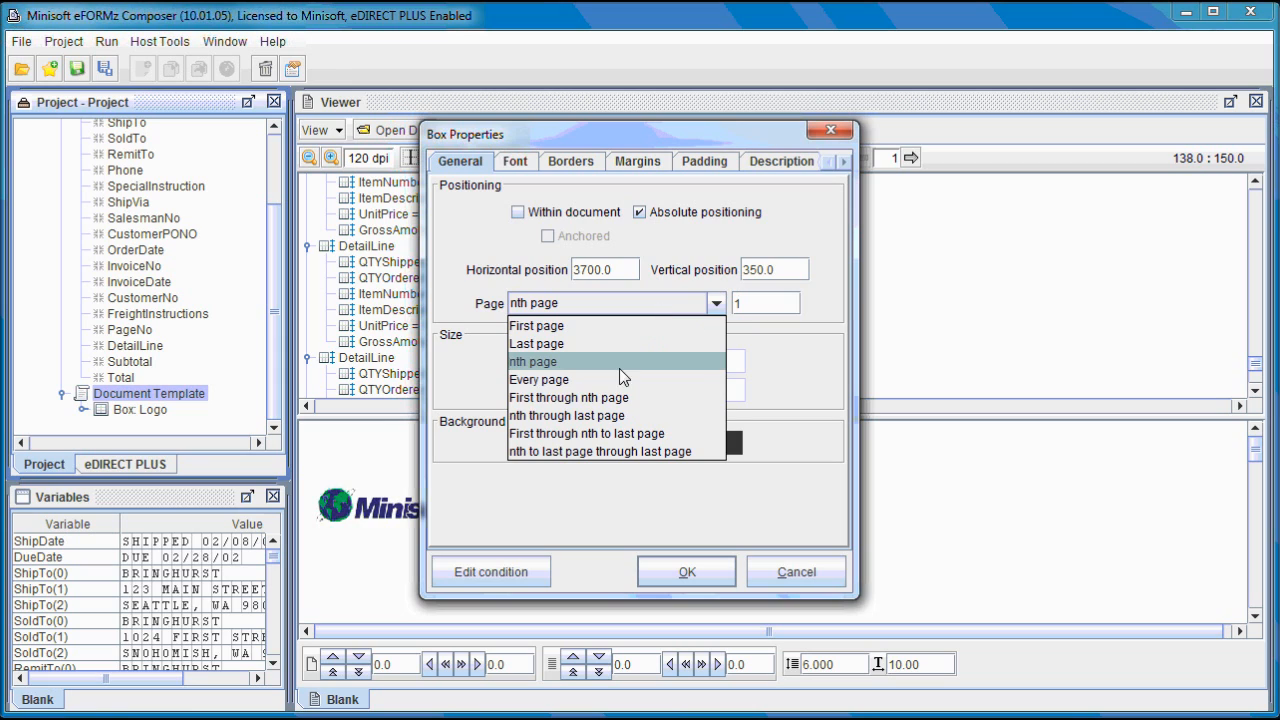
left_click(588, 388)
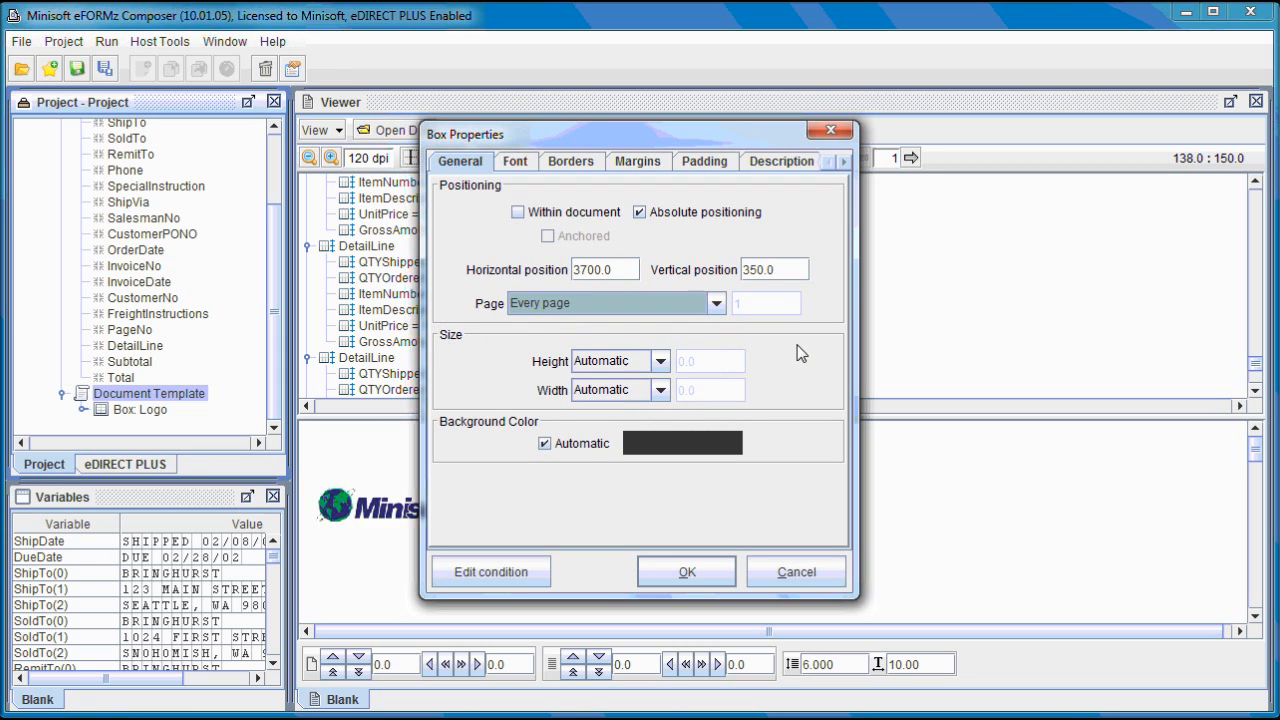
left_click(716, 570)
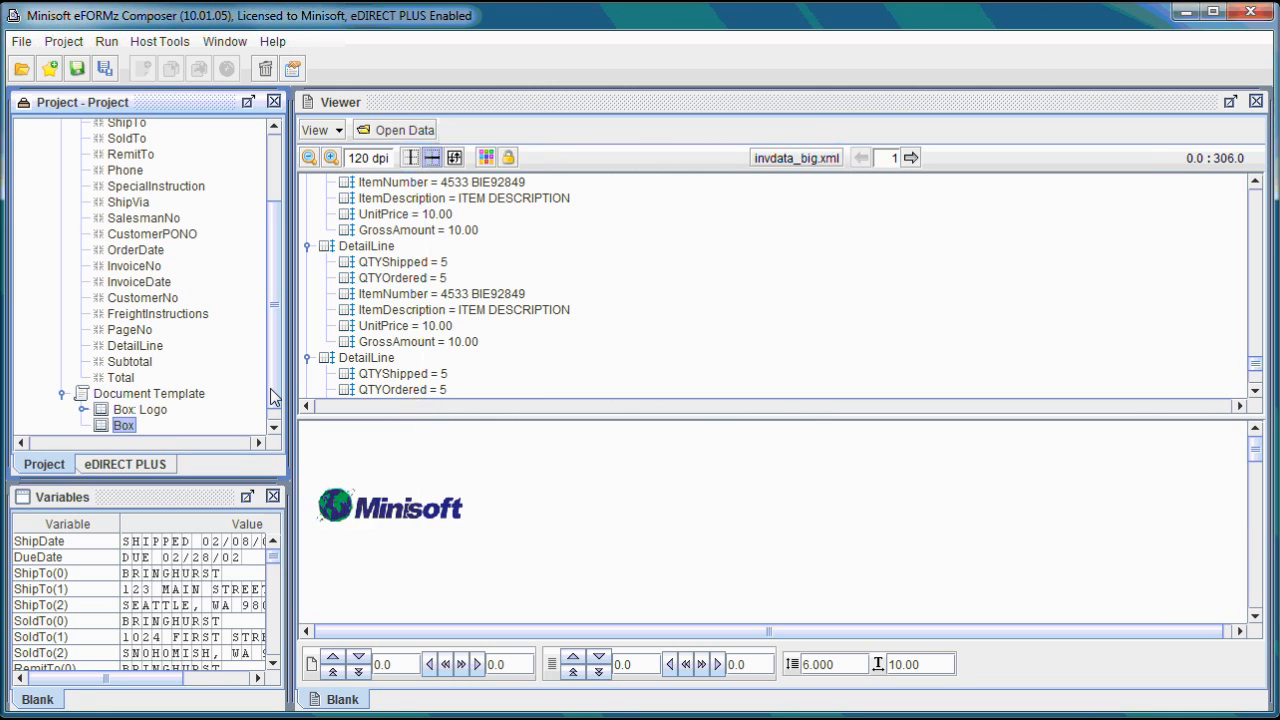
Set the description of the new, empty box to Header.
scroll(277, 397, "down", 1)
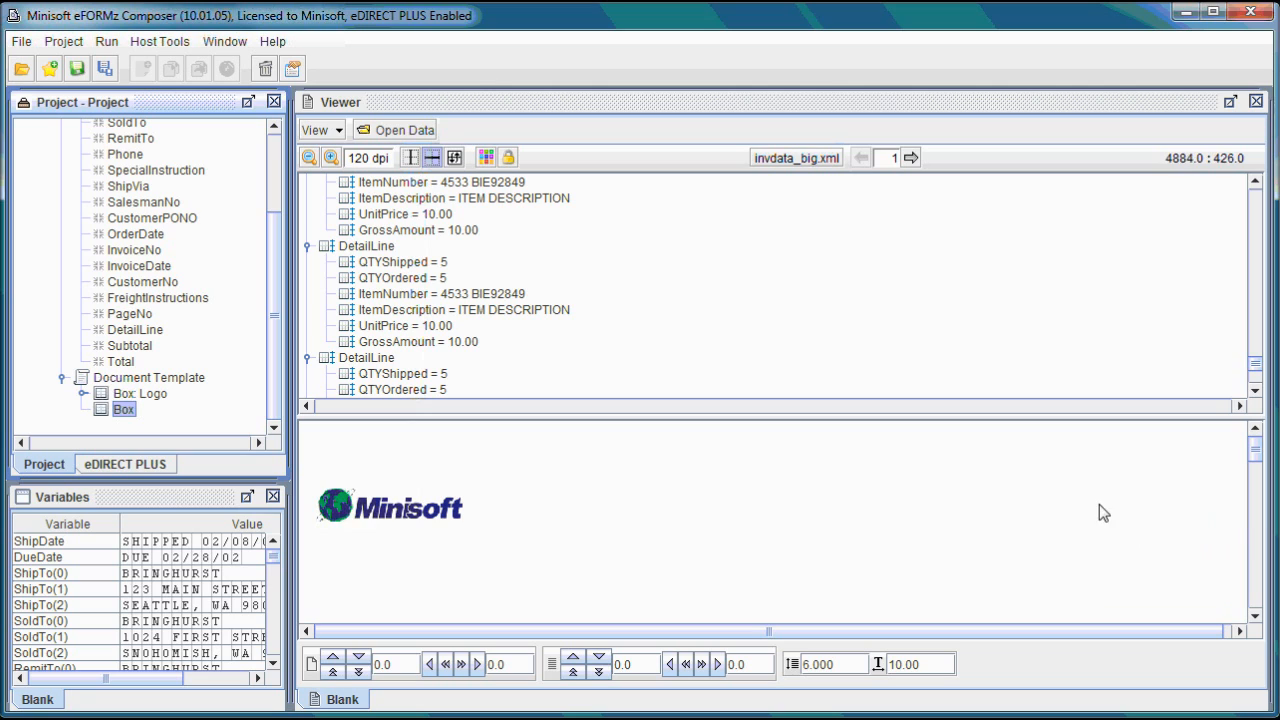
right_click(127, 410)
mouse_move(175, 425)
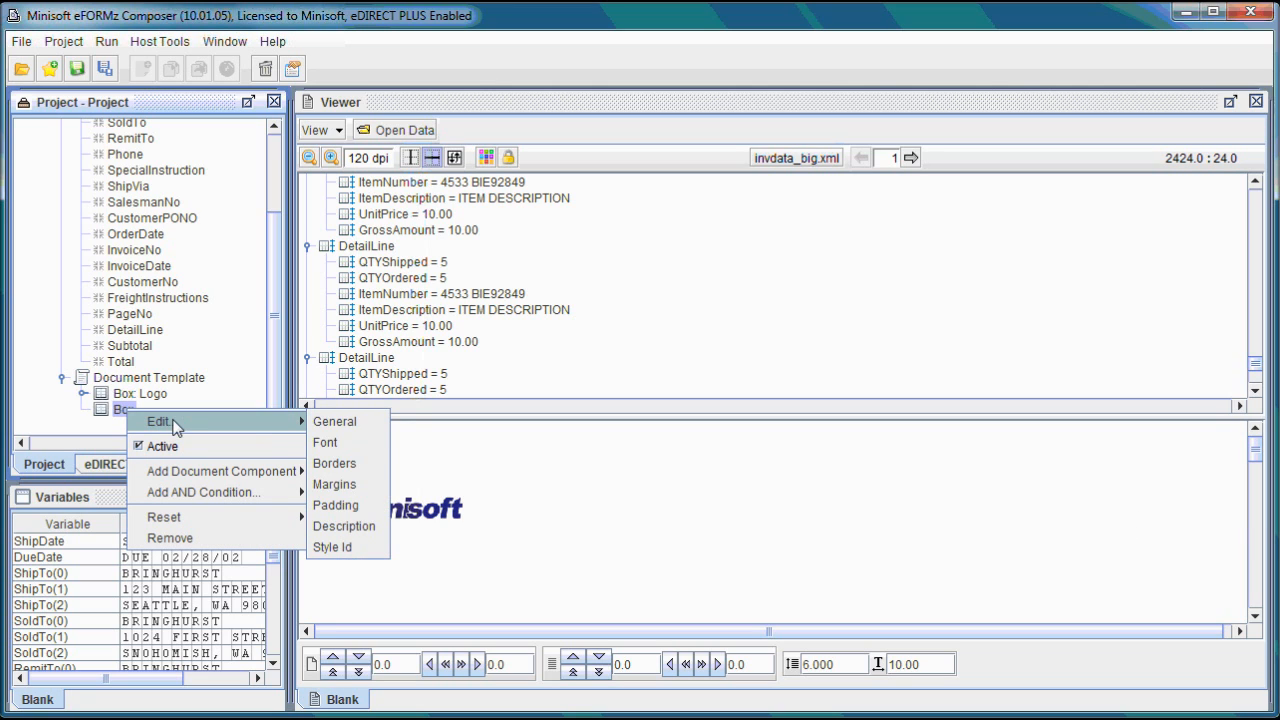
left_click(362, 527)
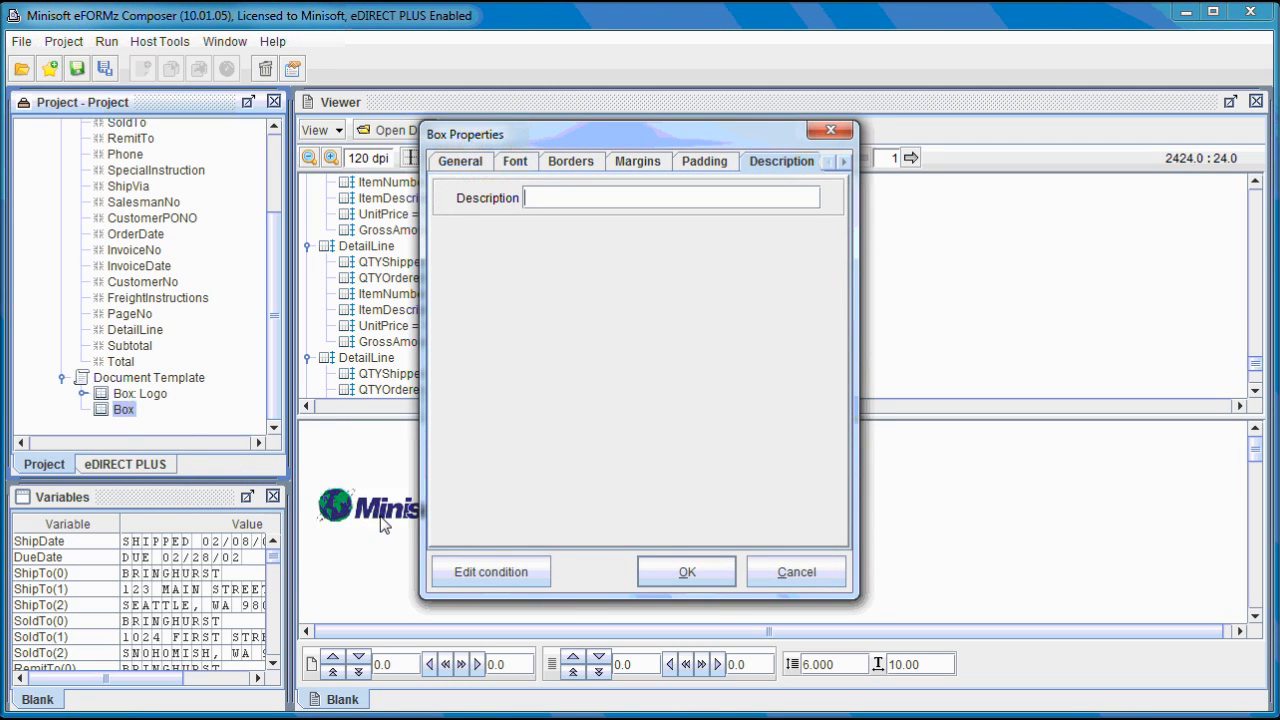
key("Caps_Lock")
type("H")
key("Caps_Lock")
type("eader")
left_click(700, 585)
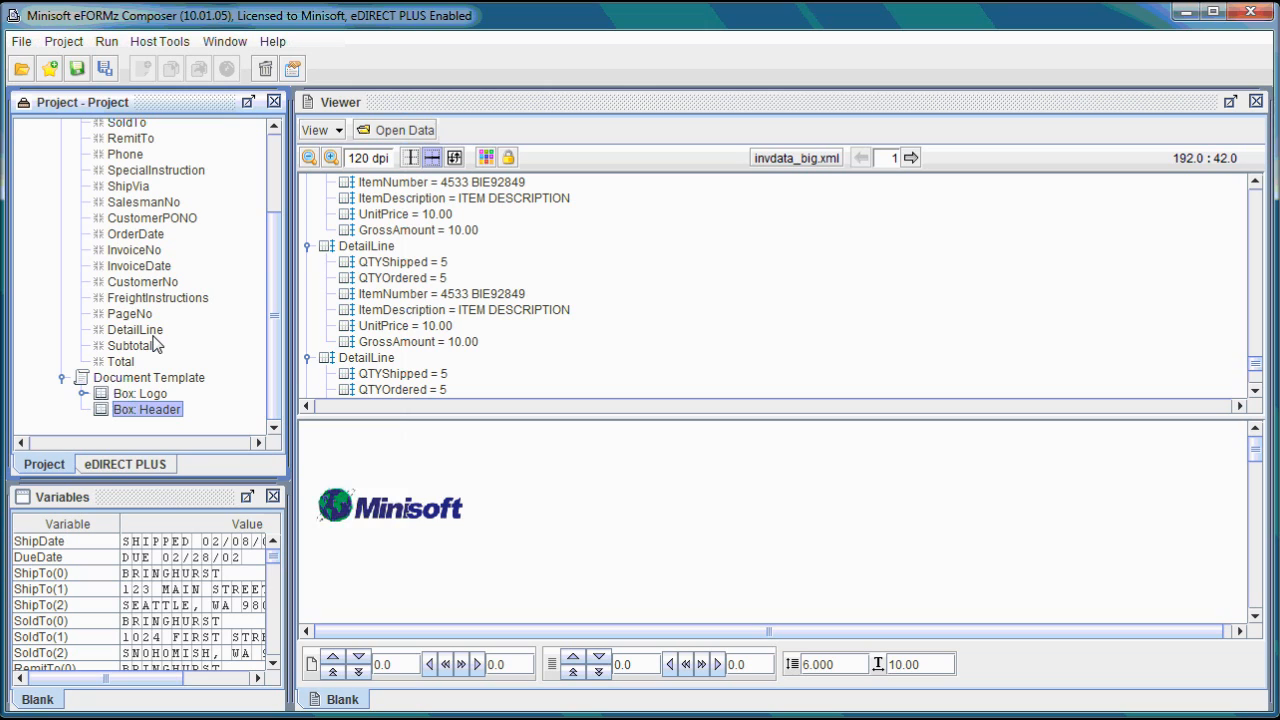
Add a table with the default properties inside the Header box.
right_click(179, 418)
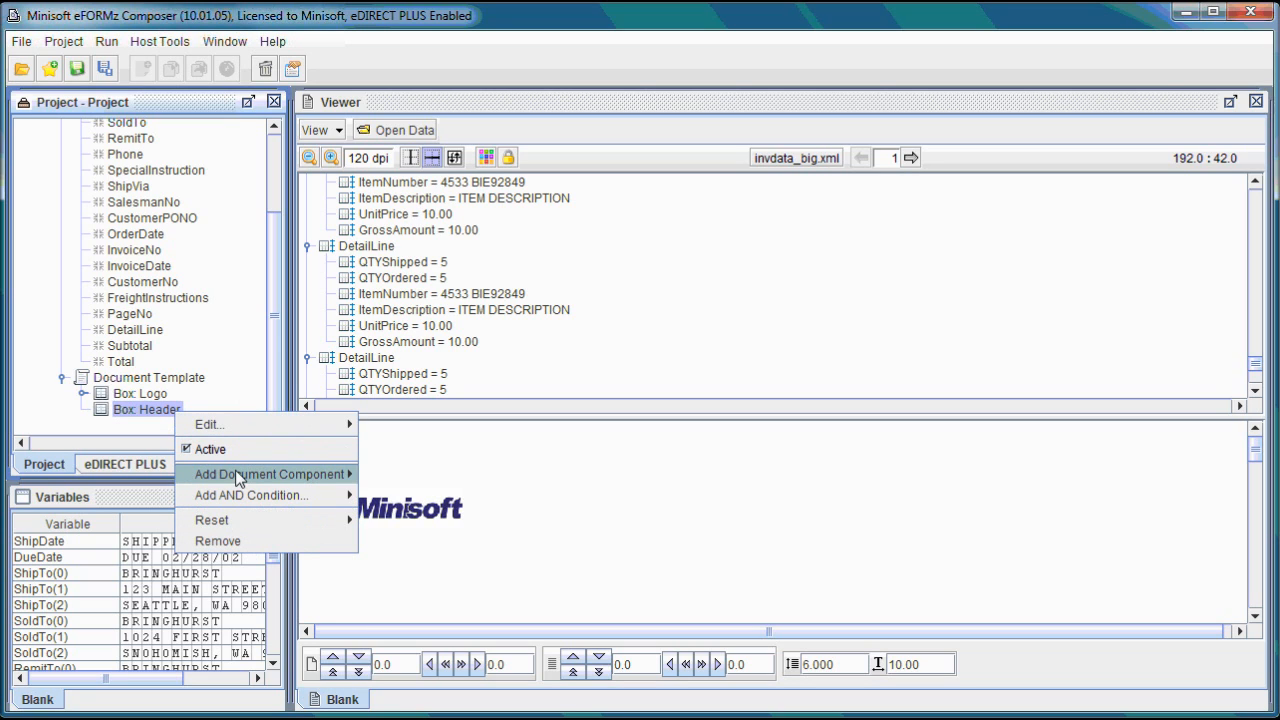
mouse_move(238, 478)
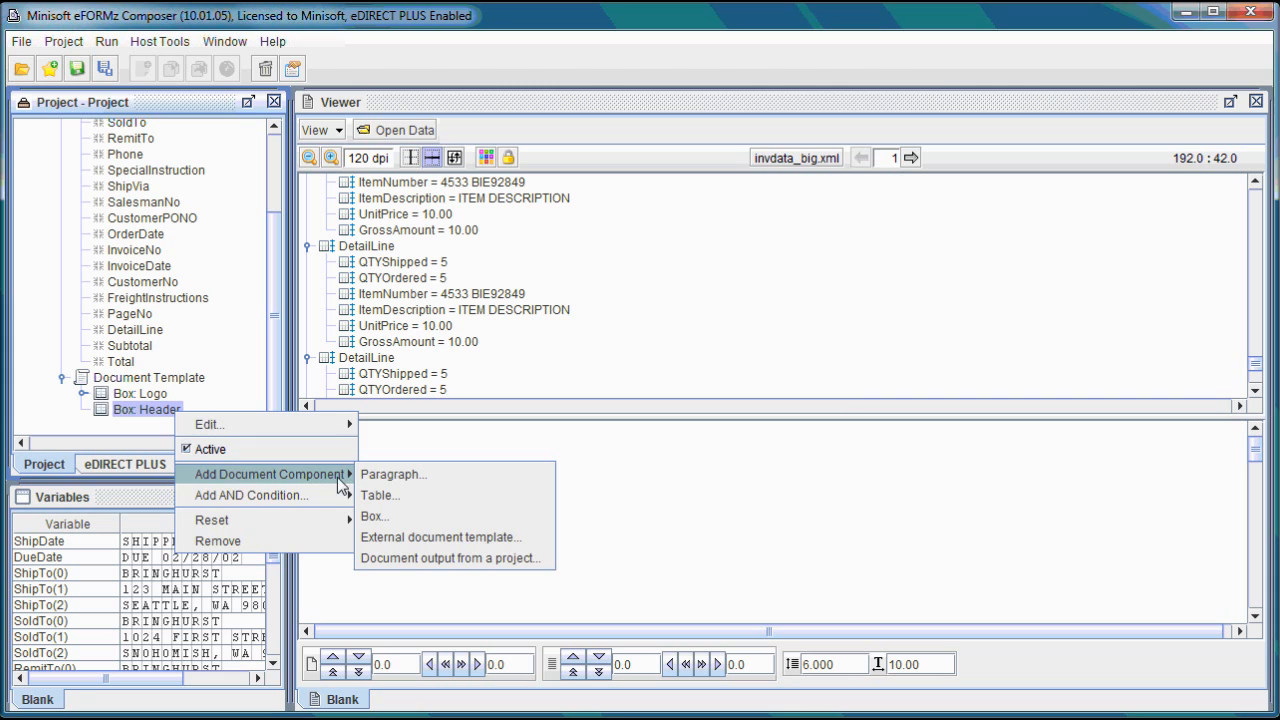
left_click(374, 495)
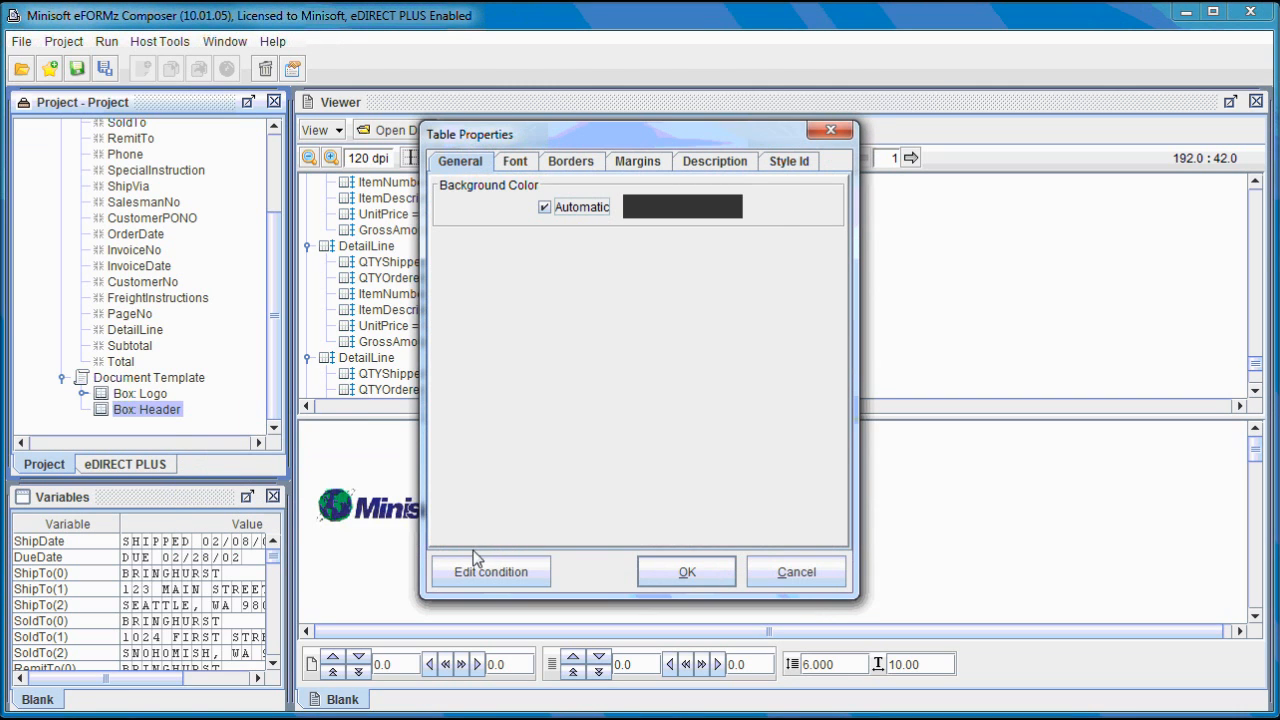
left_click(702, 579)
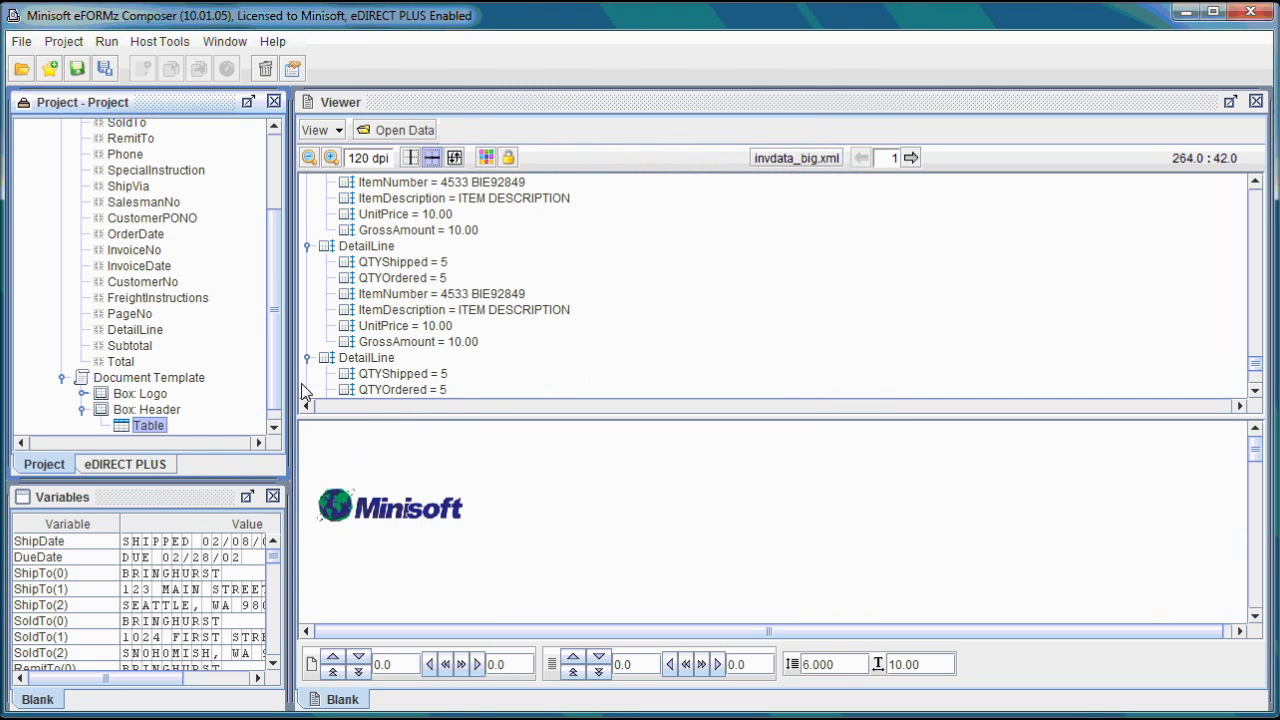
Add a normal, non-repeating row with automatic height to the Header box's table.
scroll(265, 415, "down", 1)
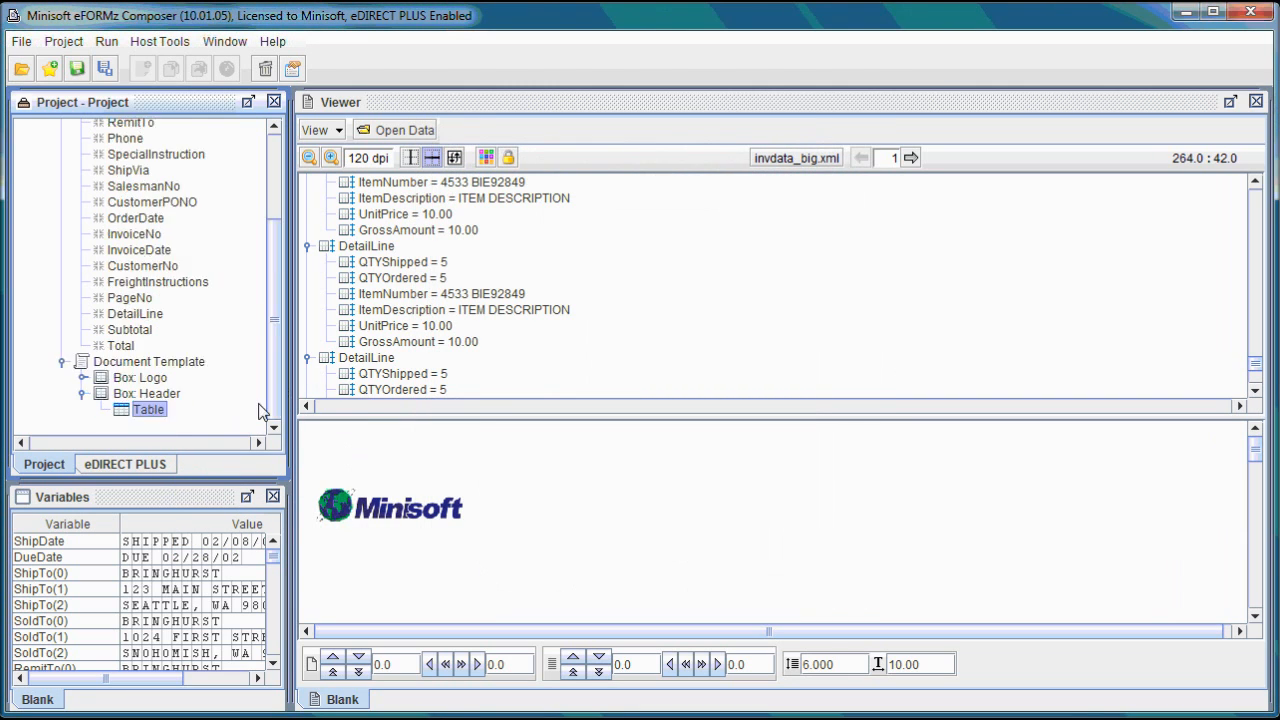
right_click(163, 412)
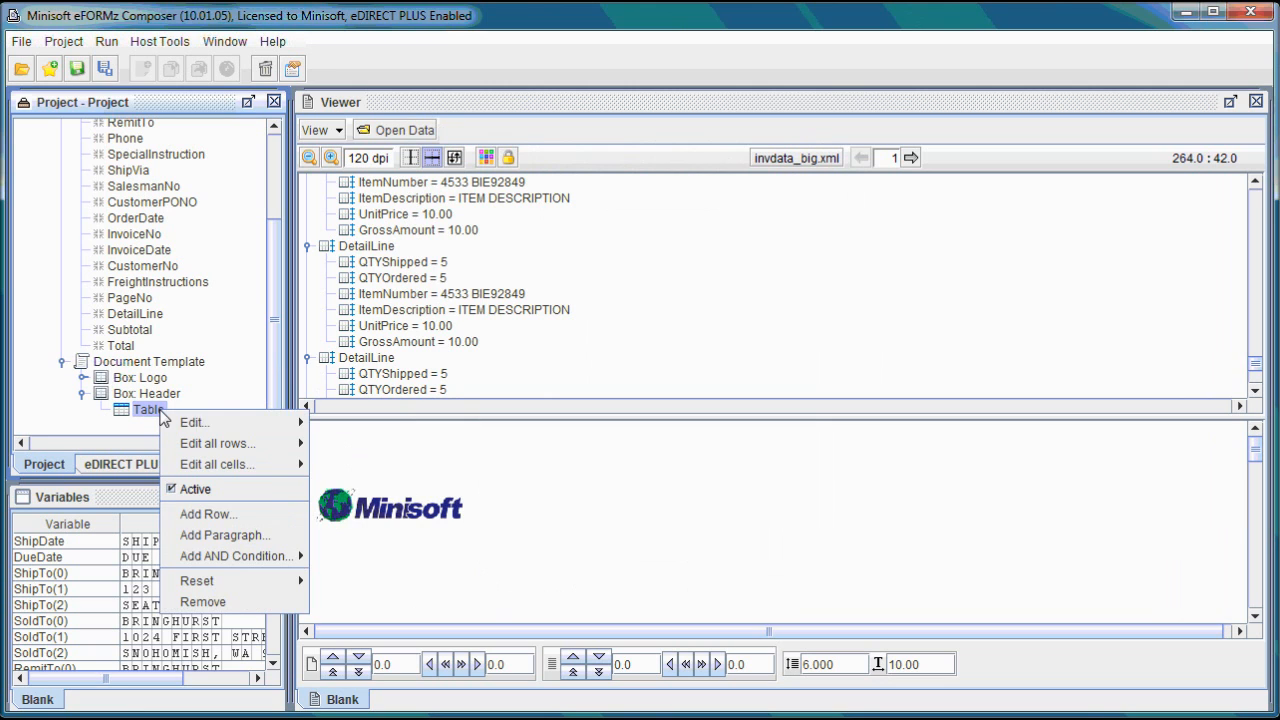
left_click(266, 517)
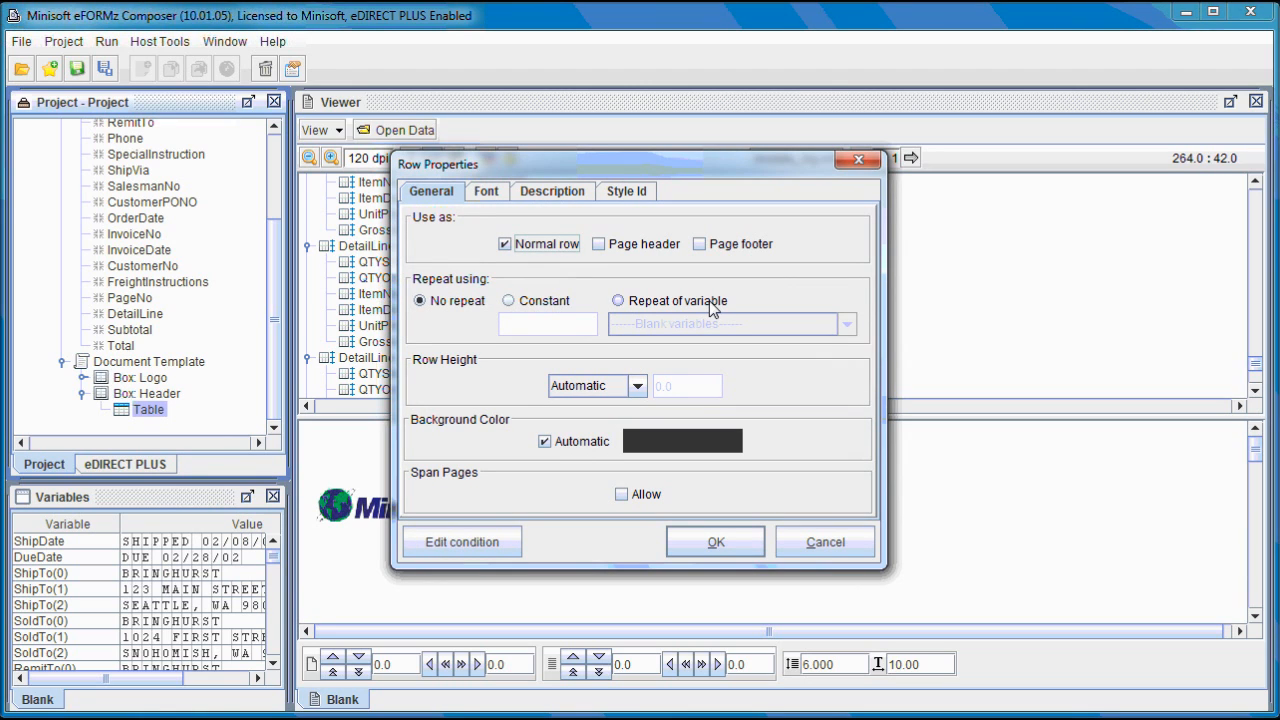
left_click(715, 537)
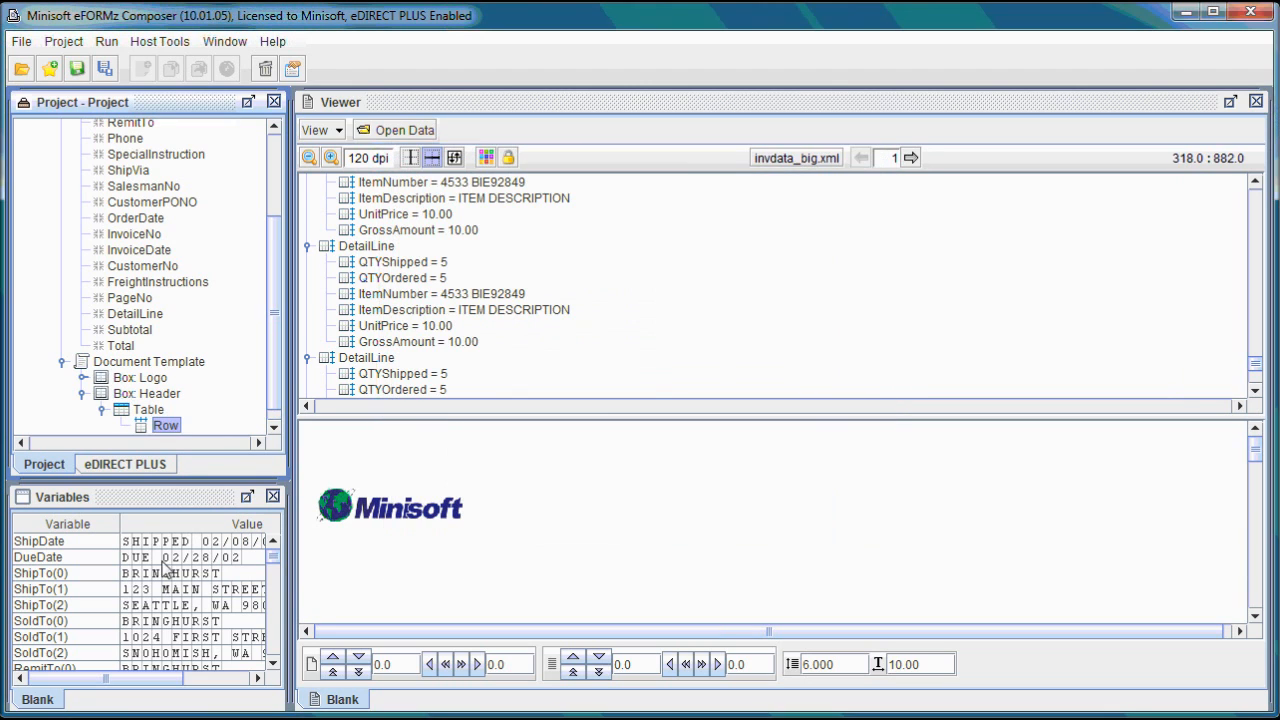
Add a cell to the Header table's row with a fixed width of 800.
scroll(274, 371, "down", 2)
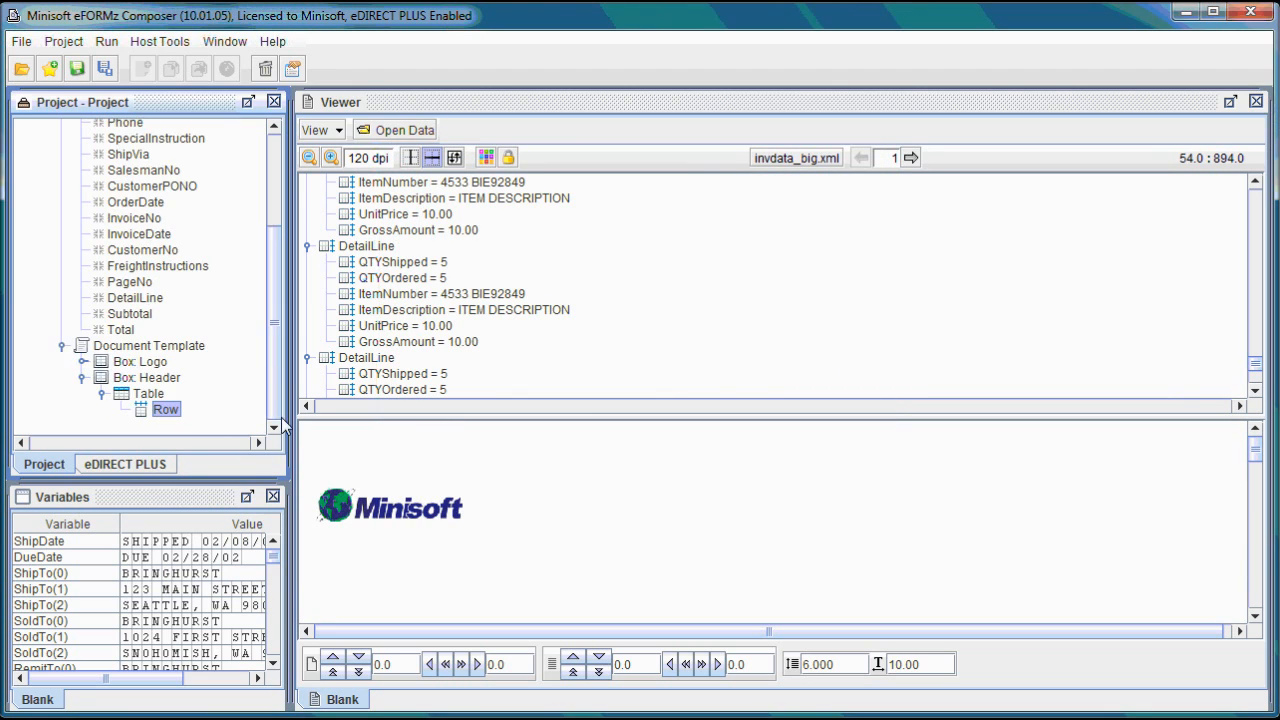
right_click(180, 425)
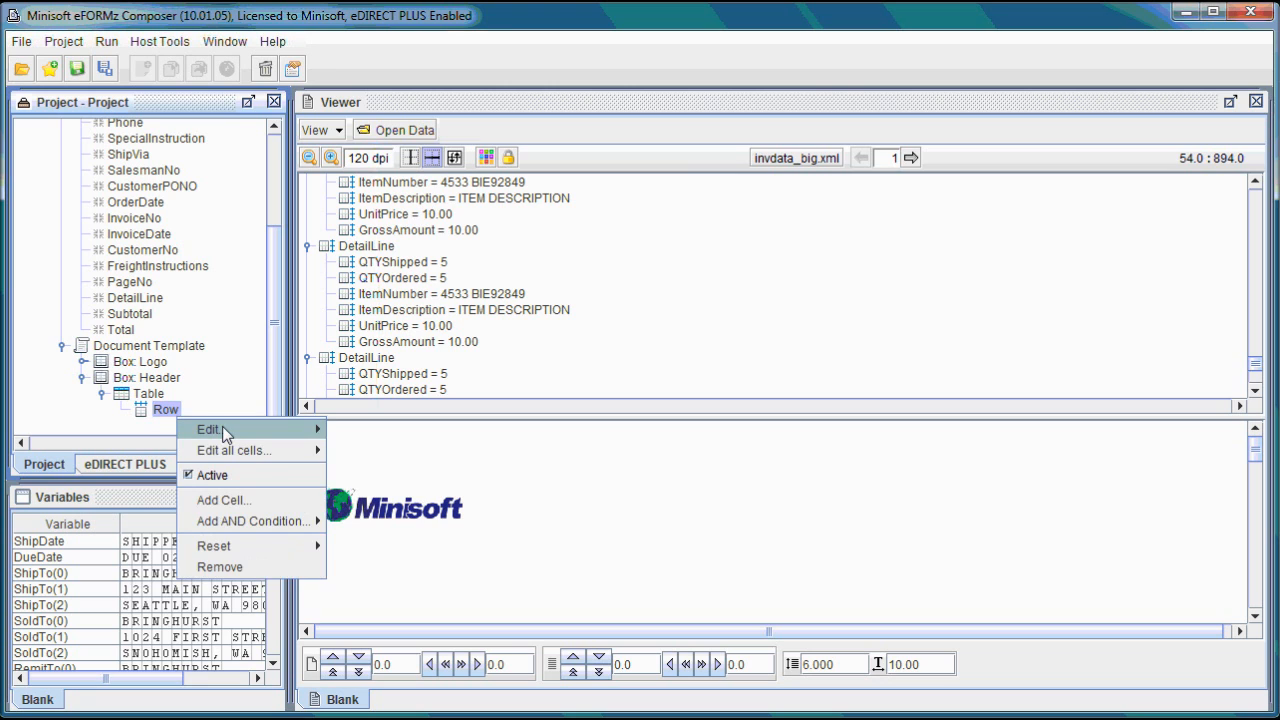
left_click(279, 496)
left_click(640, 198)
left_click(600, 219)
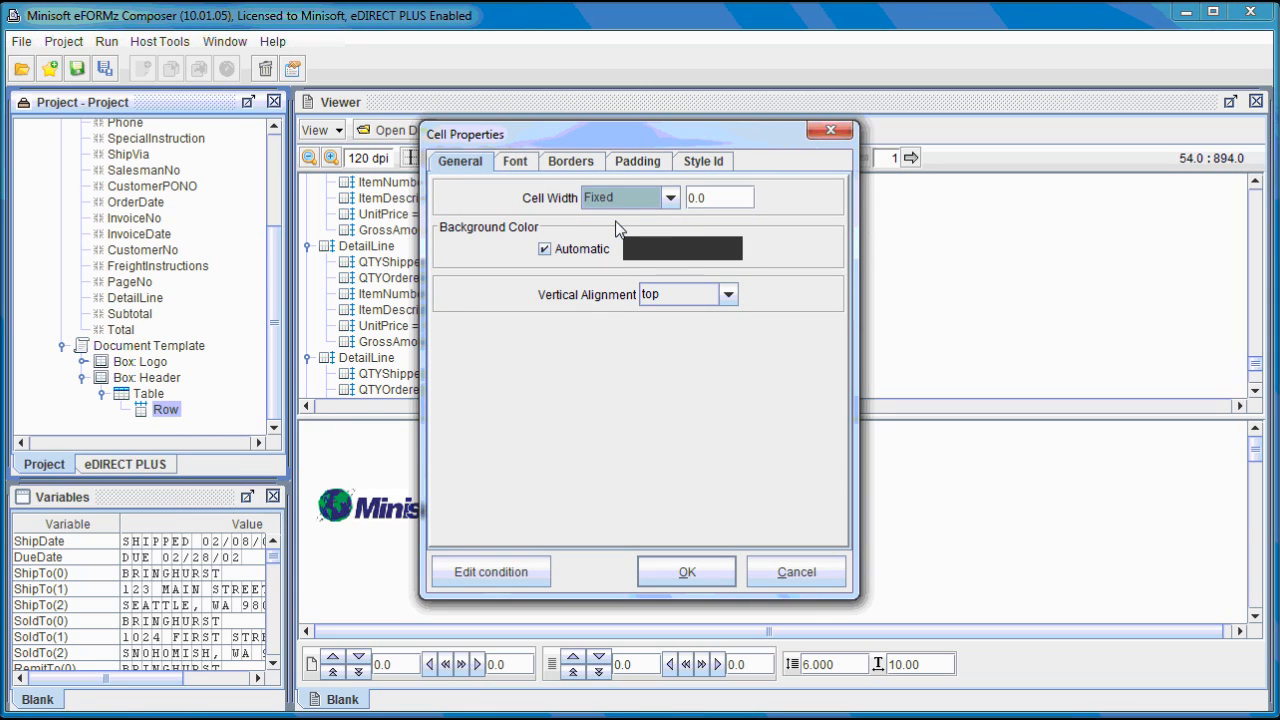
left_click(690, 199)
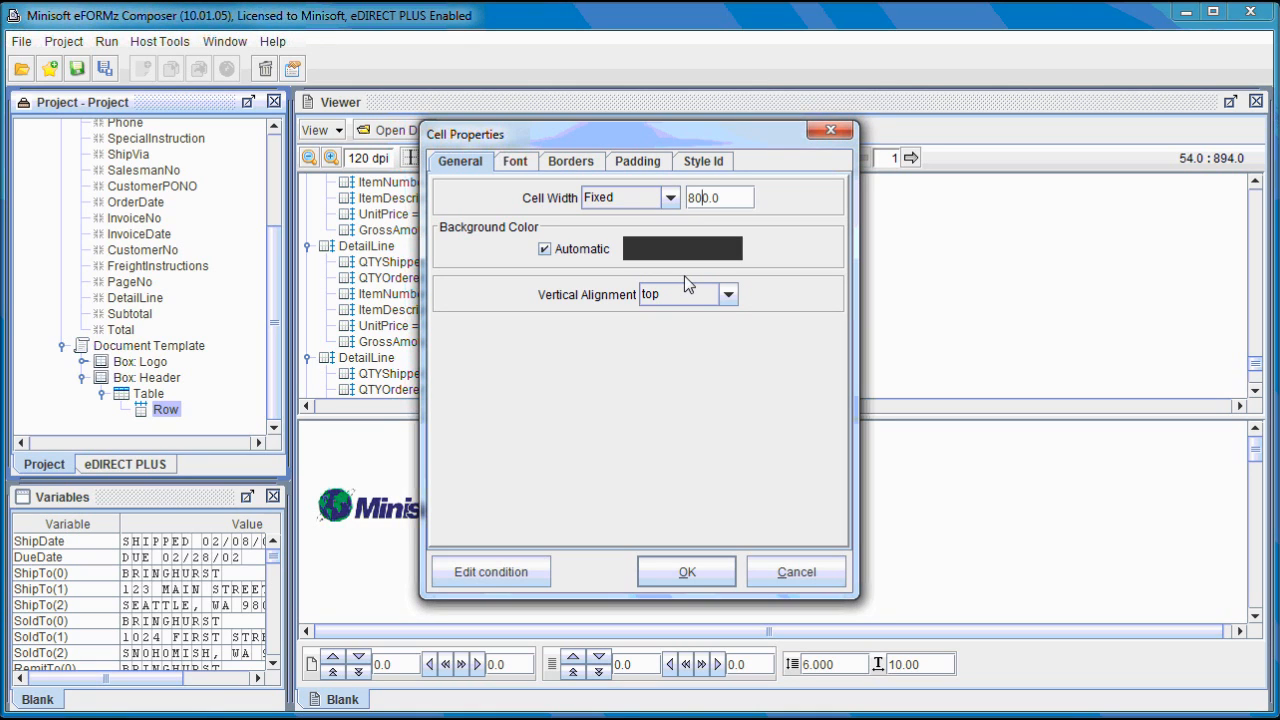
Turn off the cell's automatic padding, set top and bottom padding to 10, and accept the cell properties.
left_click(644, 164)
left_click(610, 199)
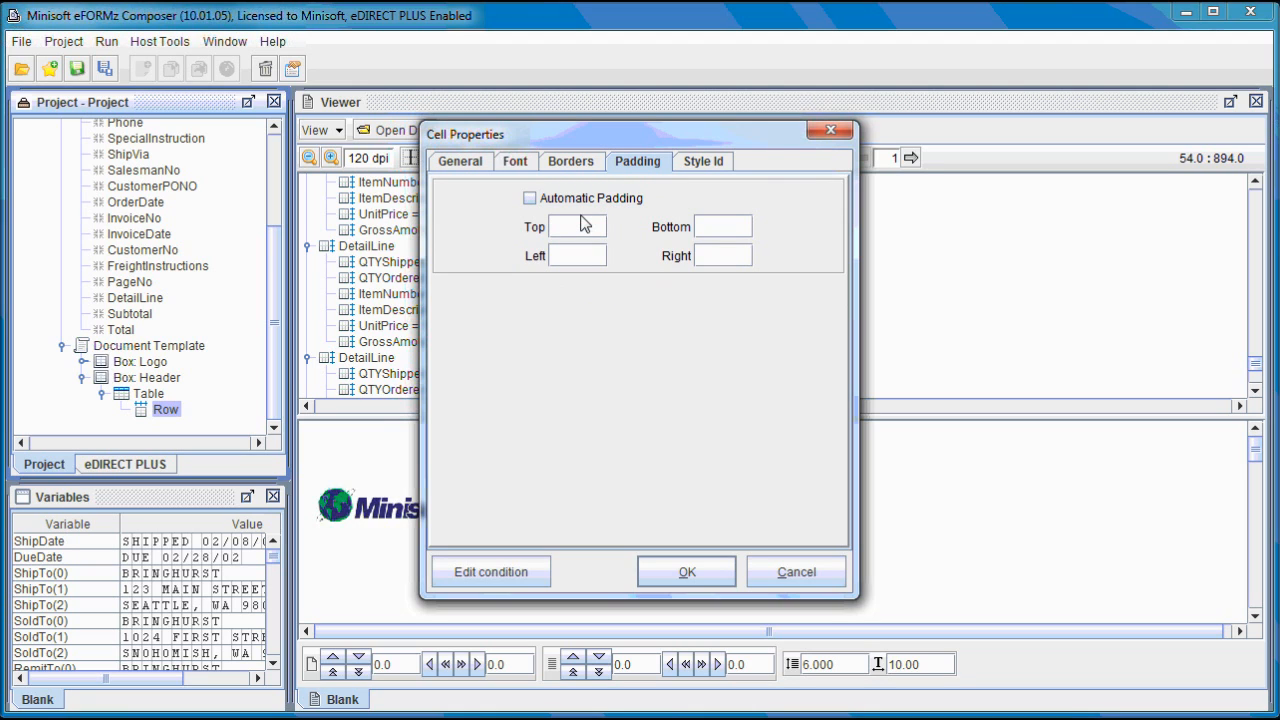
type("10")
left_click(704, 230)
type("10")
left_click(700, 571)
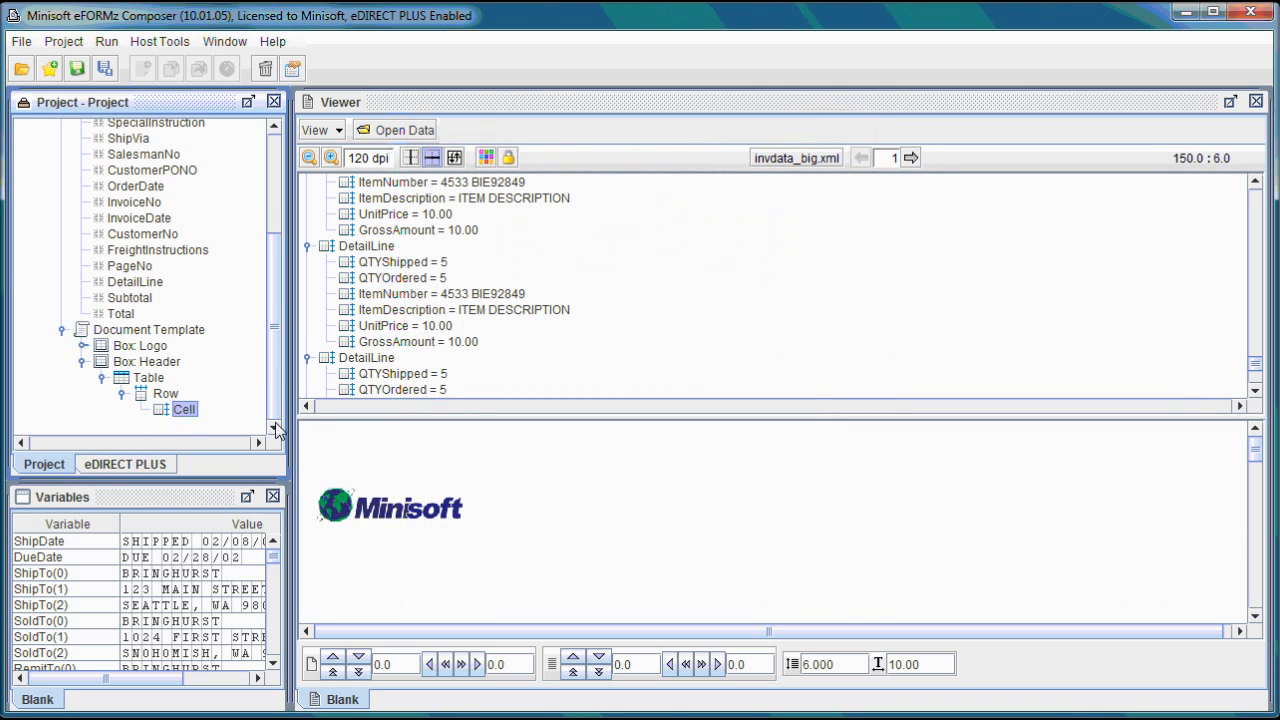
Add a paragraph with Centered alignment to the new cell in the Header table.
right_click(198, 416)
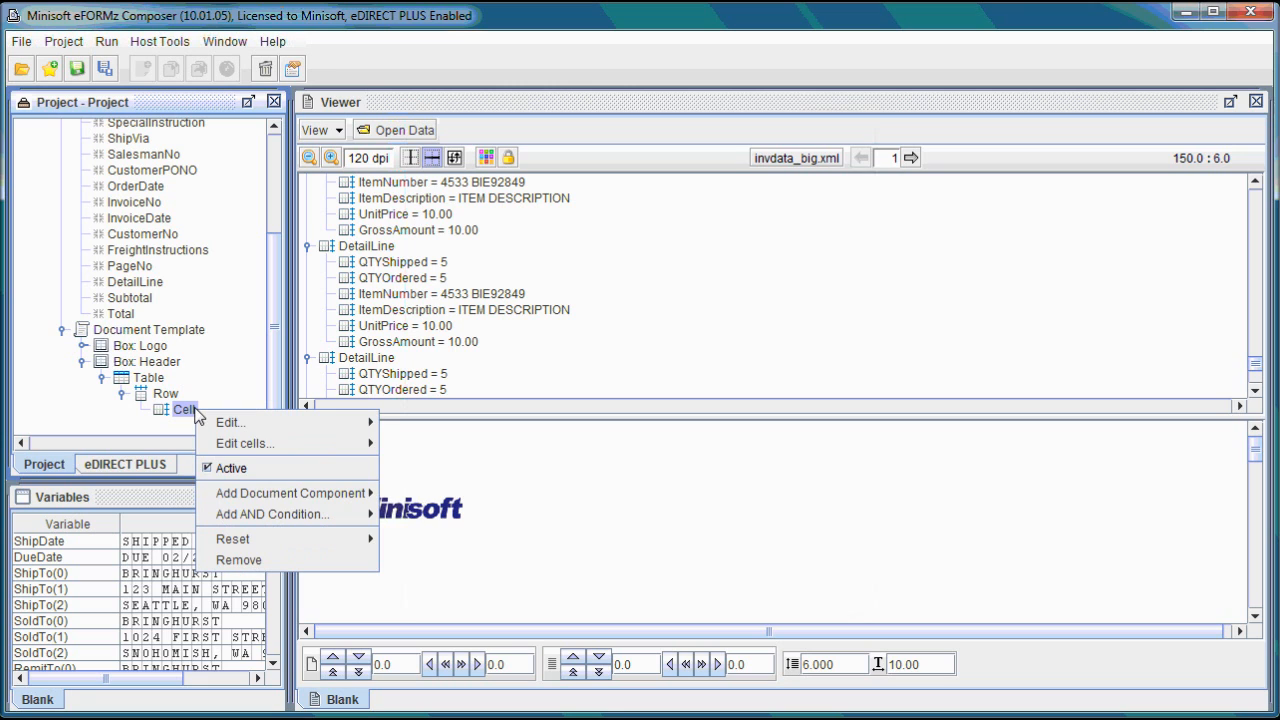
mouse_move(332, 495)
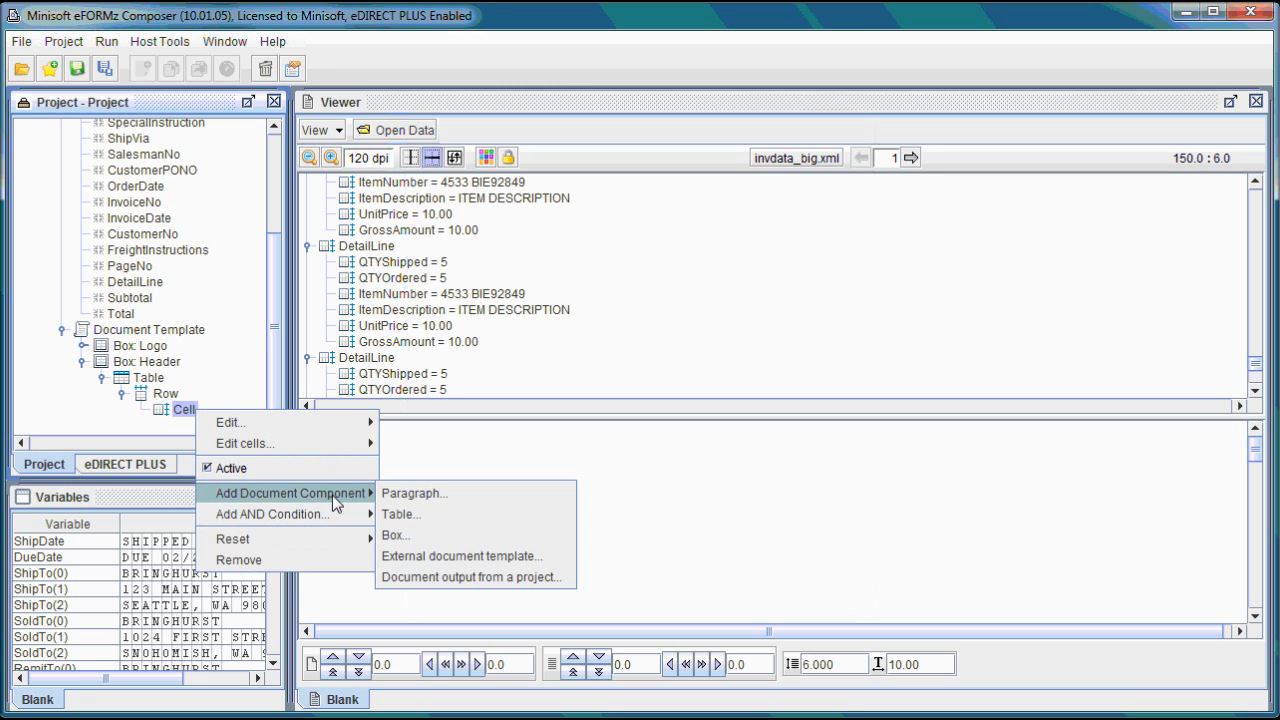
left_click(393, 494)
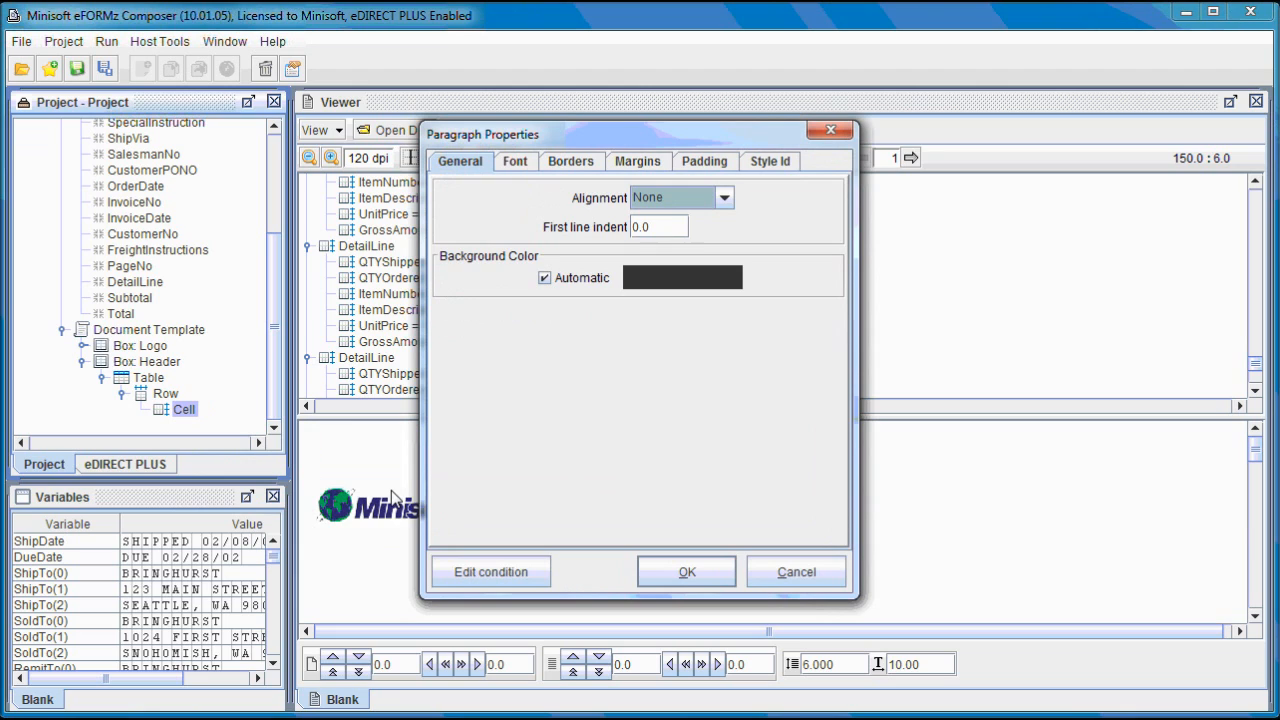
left_click(706, 200)
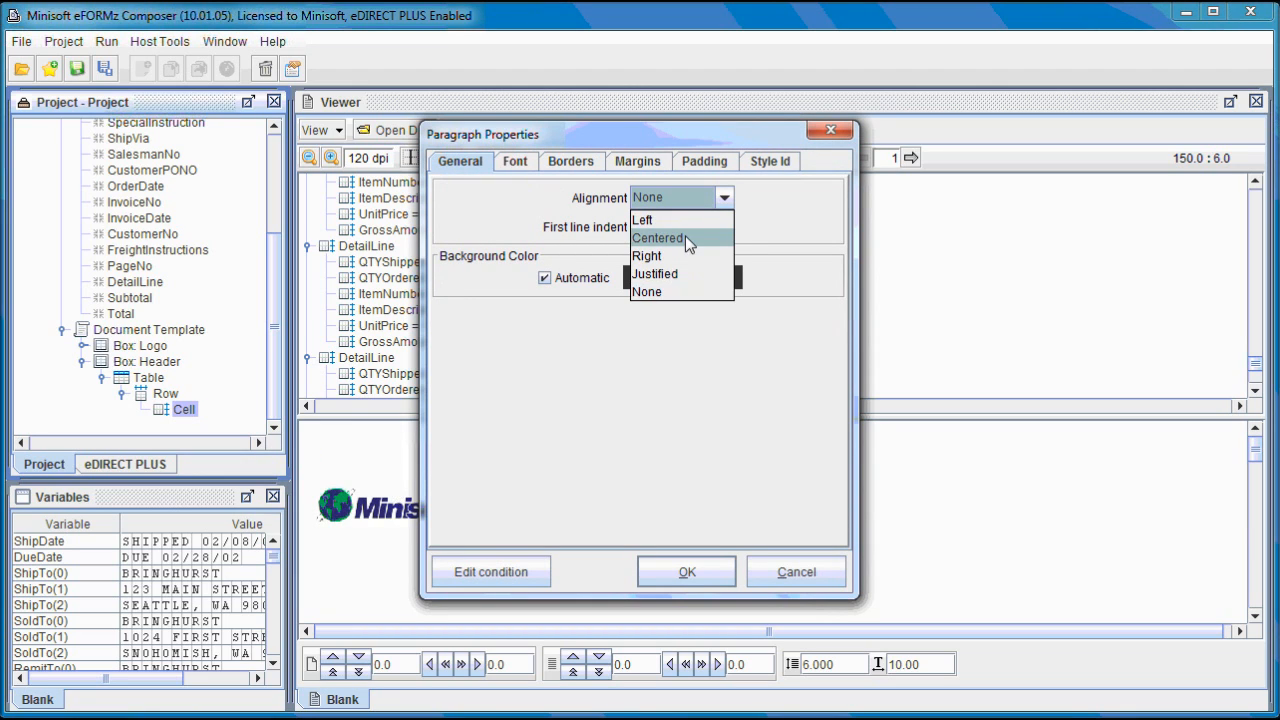
left_click(685, 235)
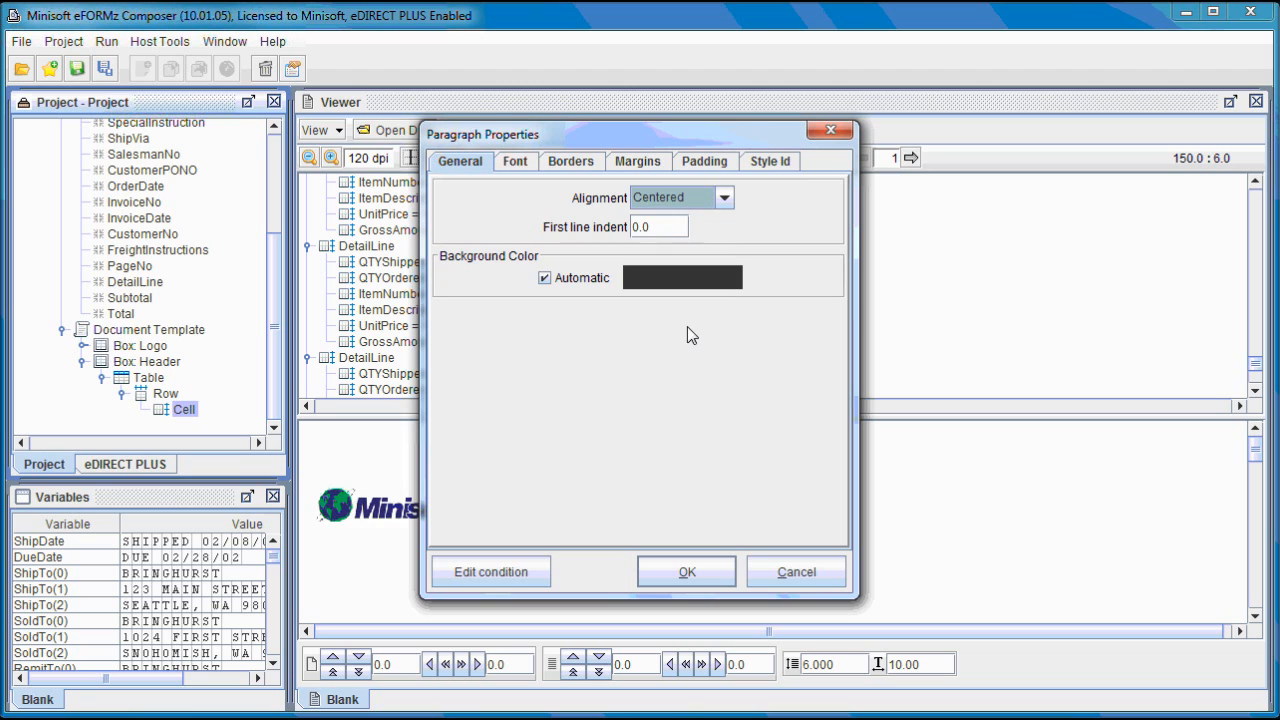
left_click(686, 572)
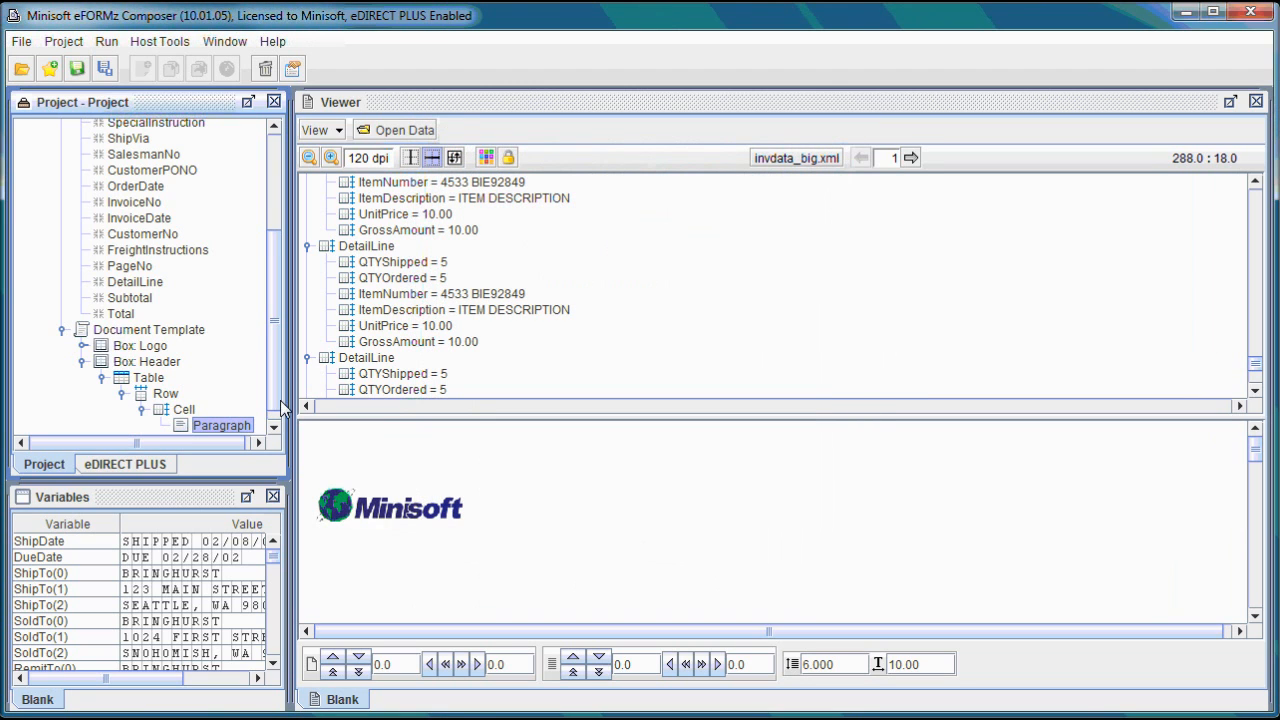
Add a text value reading "Invoice No." to the cell's paragraph.
left_click(274, 428)
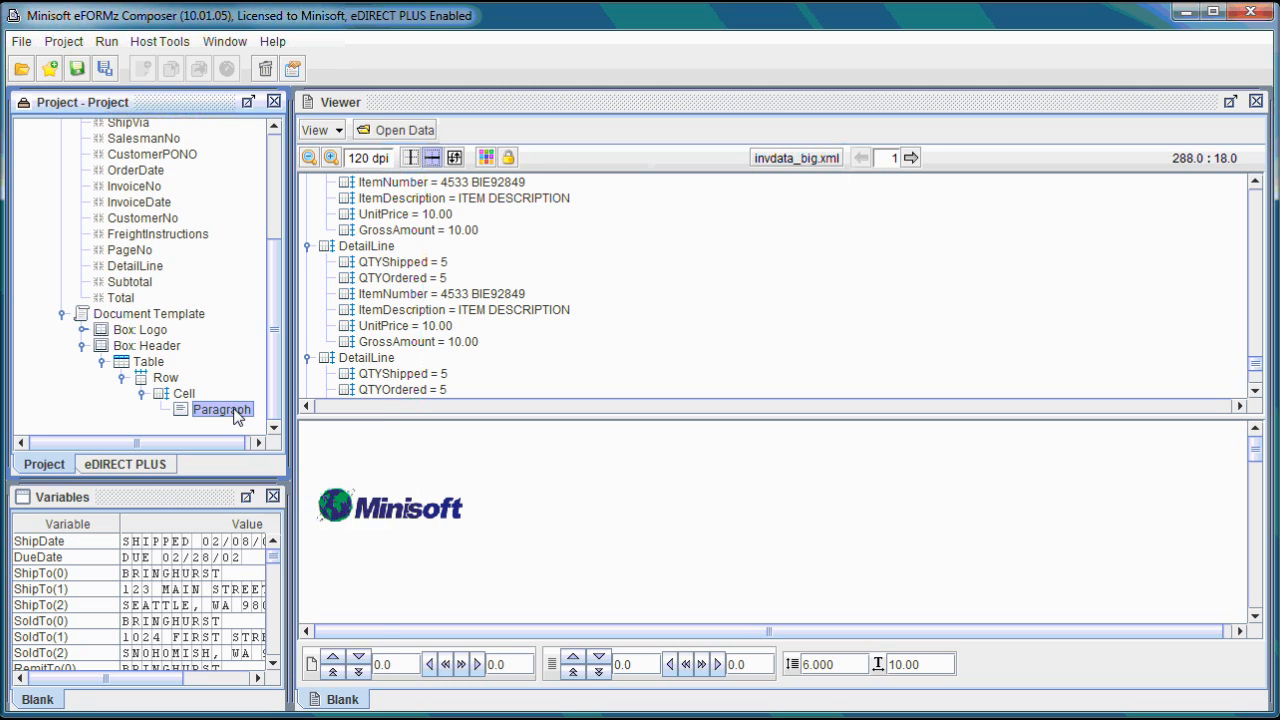
right_click(246, 414)
mouse_move(305, 476)
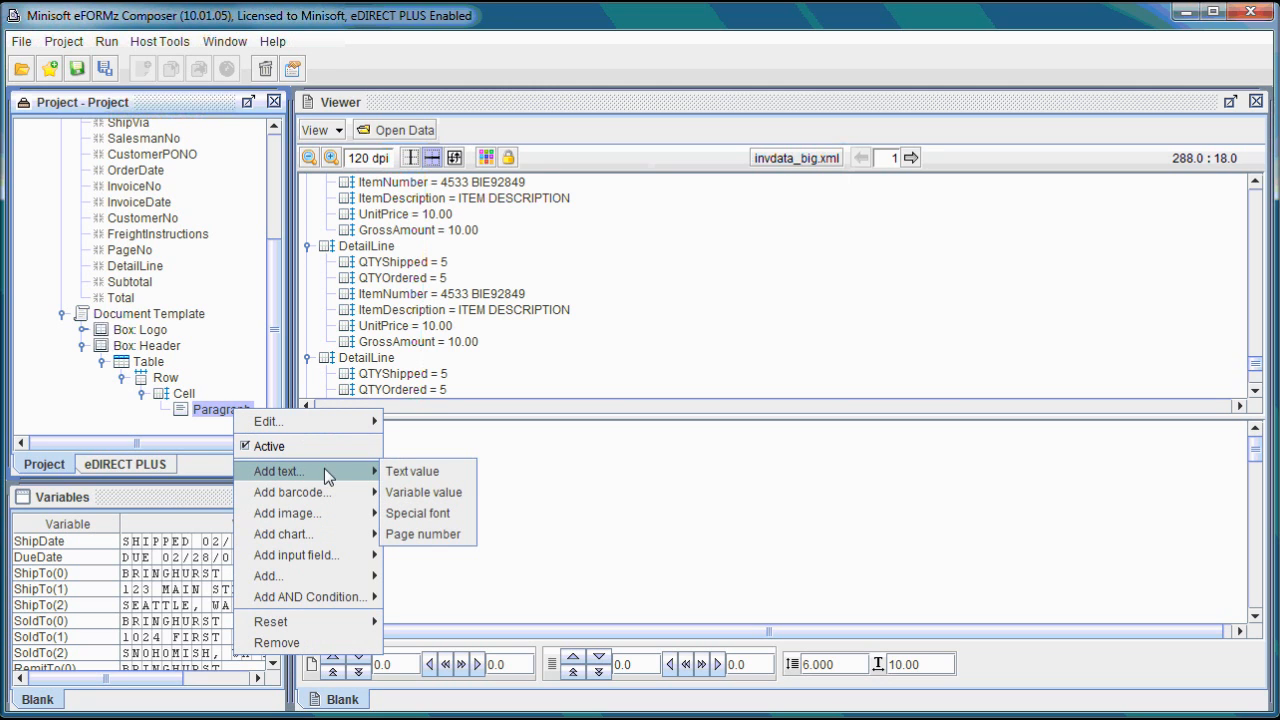
left_click(418, 473)
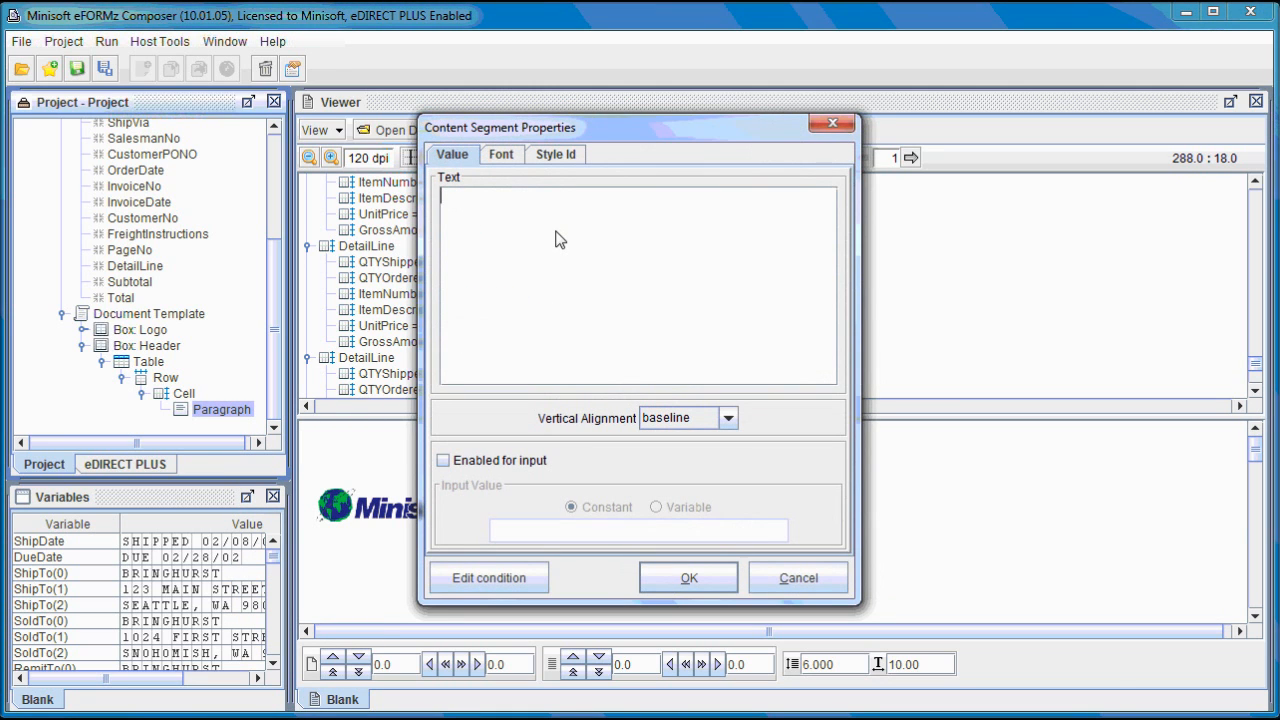
key("Caps_Lock")
type("I")
key("Caps_Lock")
type("nvoice")
key("Caps_Lock")
type("N")
key("Caps_Lock")
type("o.")
left_click(695, 583)
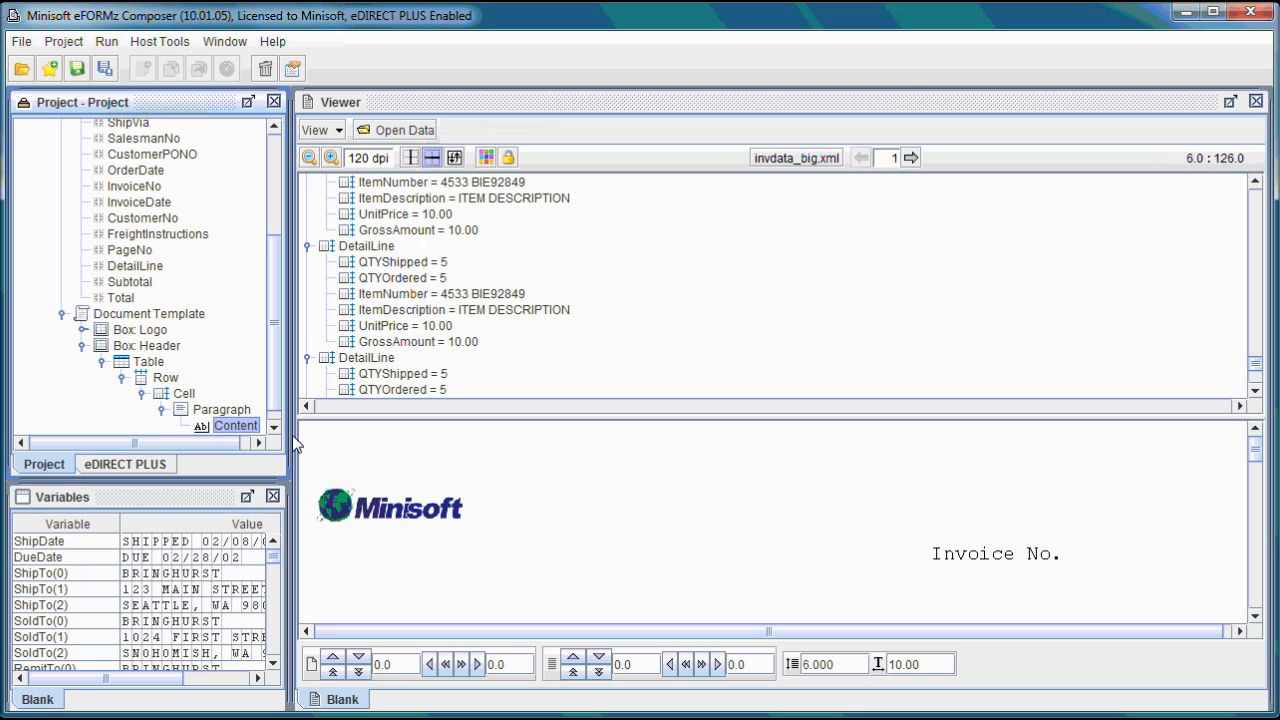
right_click(239, 428)
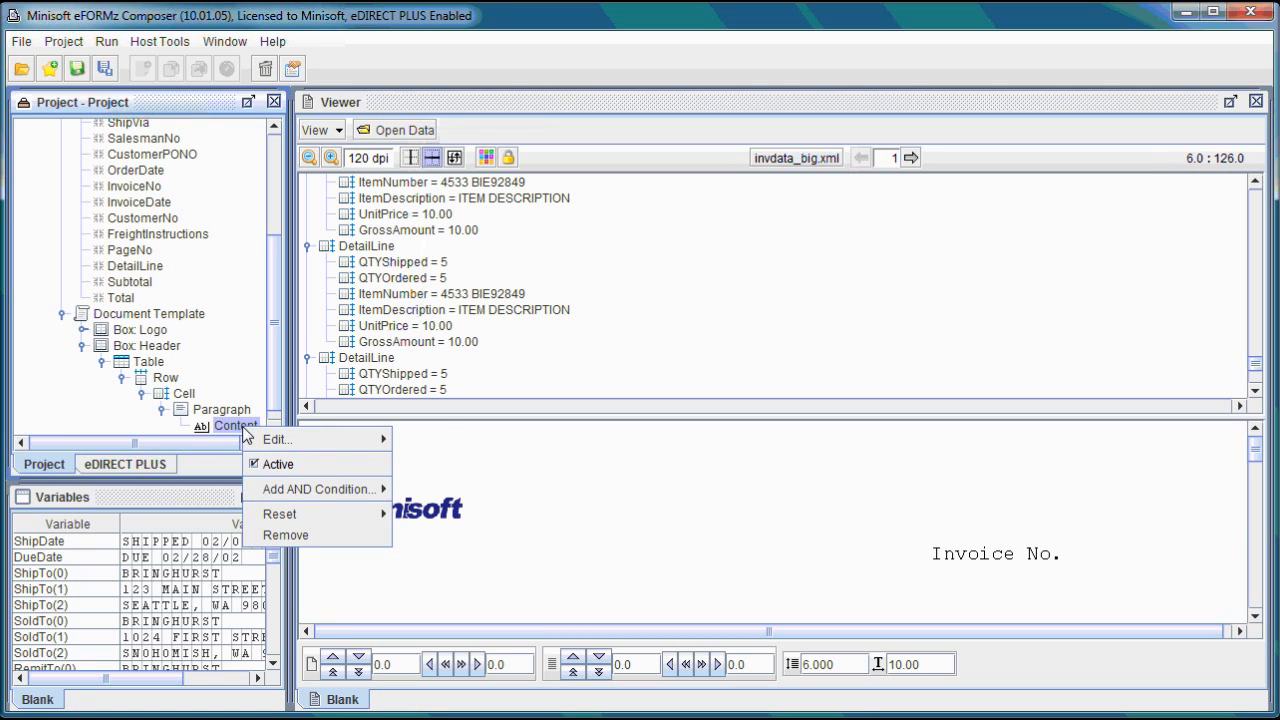
mouse_move(320, 439)
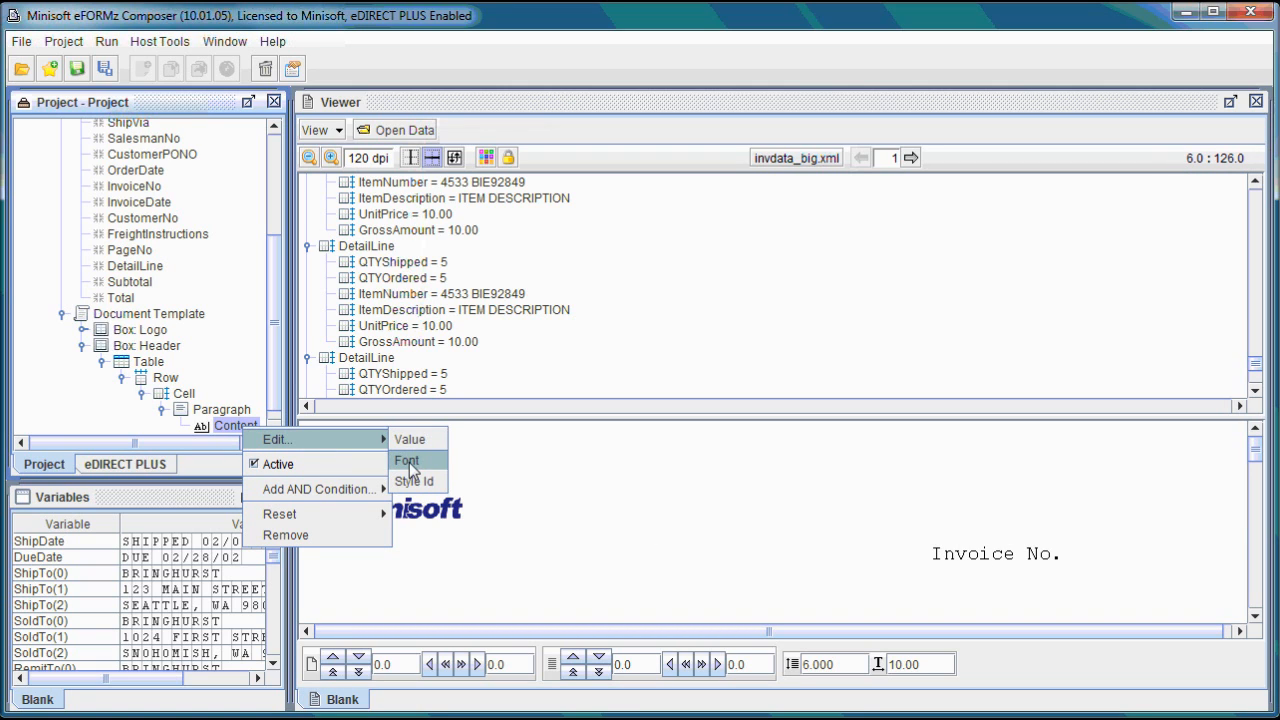
left_click(235, 410)
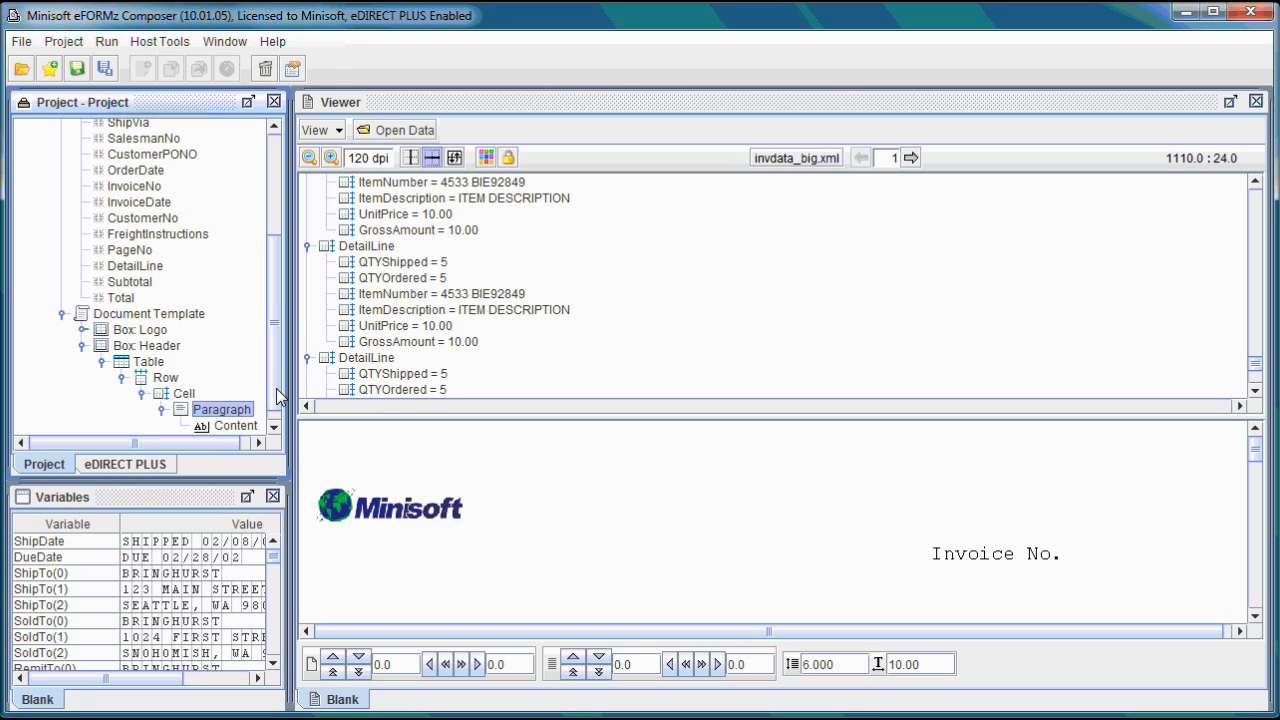
Review the Document Template's font properties and close them without making changes.
scroll(278, 398, "up", 1)
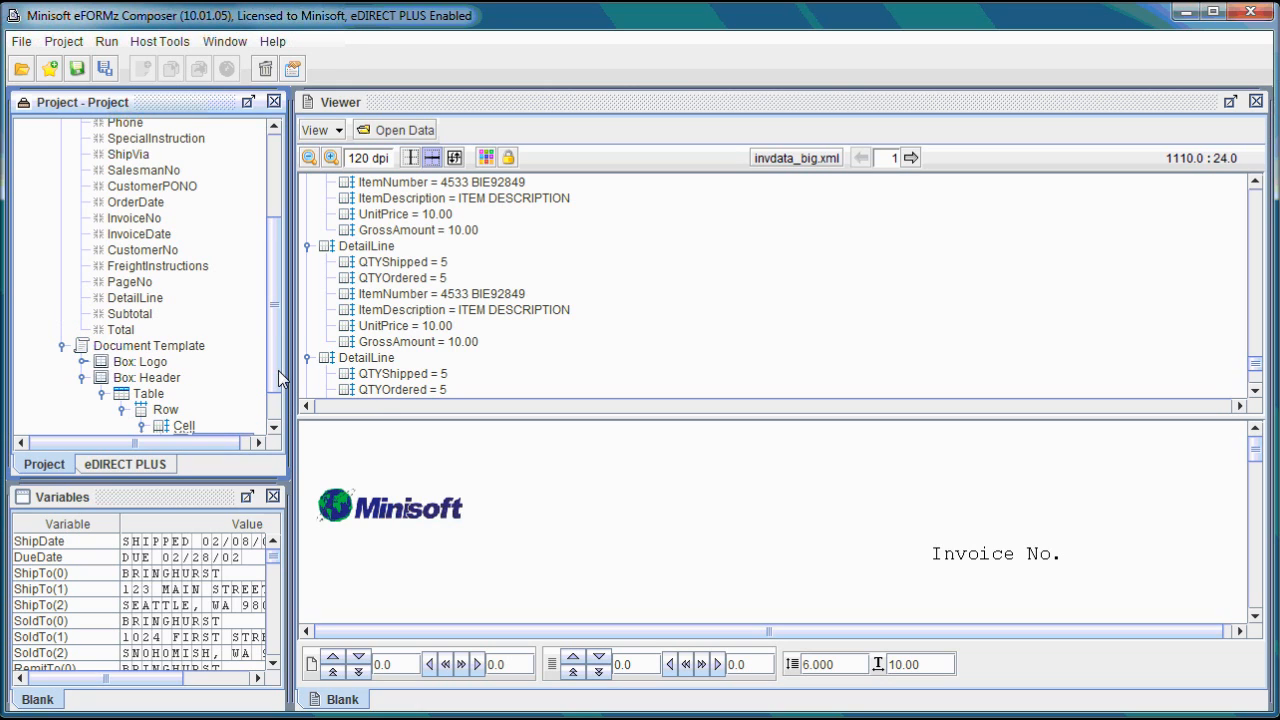
right_click(203, 351)
mouse_move(240, 362)
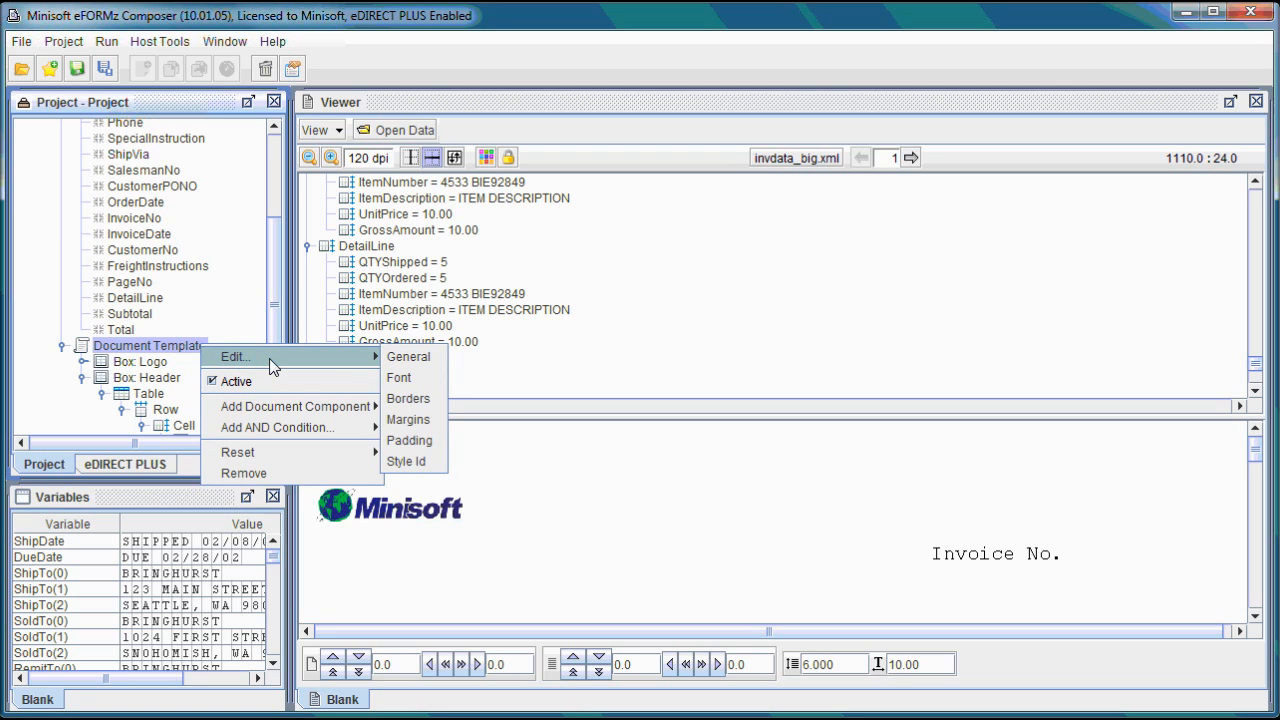
left_click(418, 388)
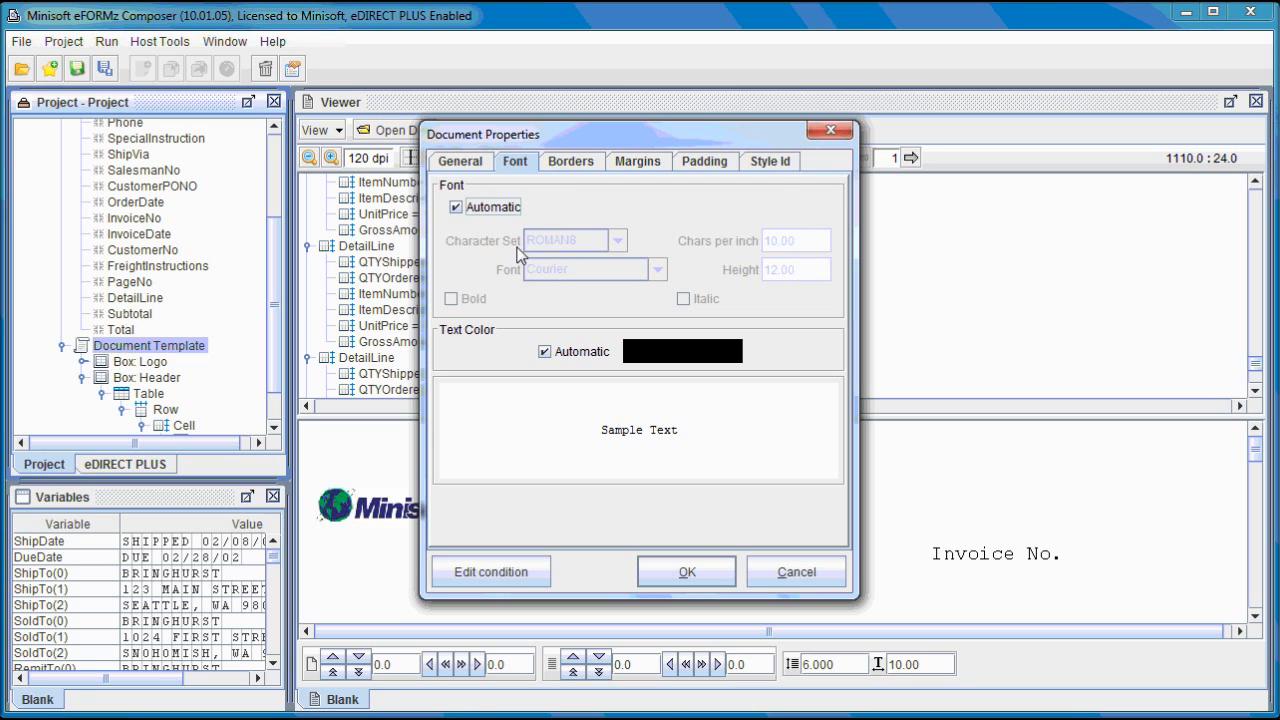
left_click(830, 130)
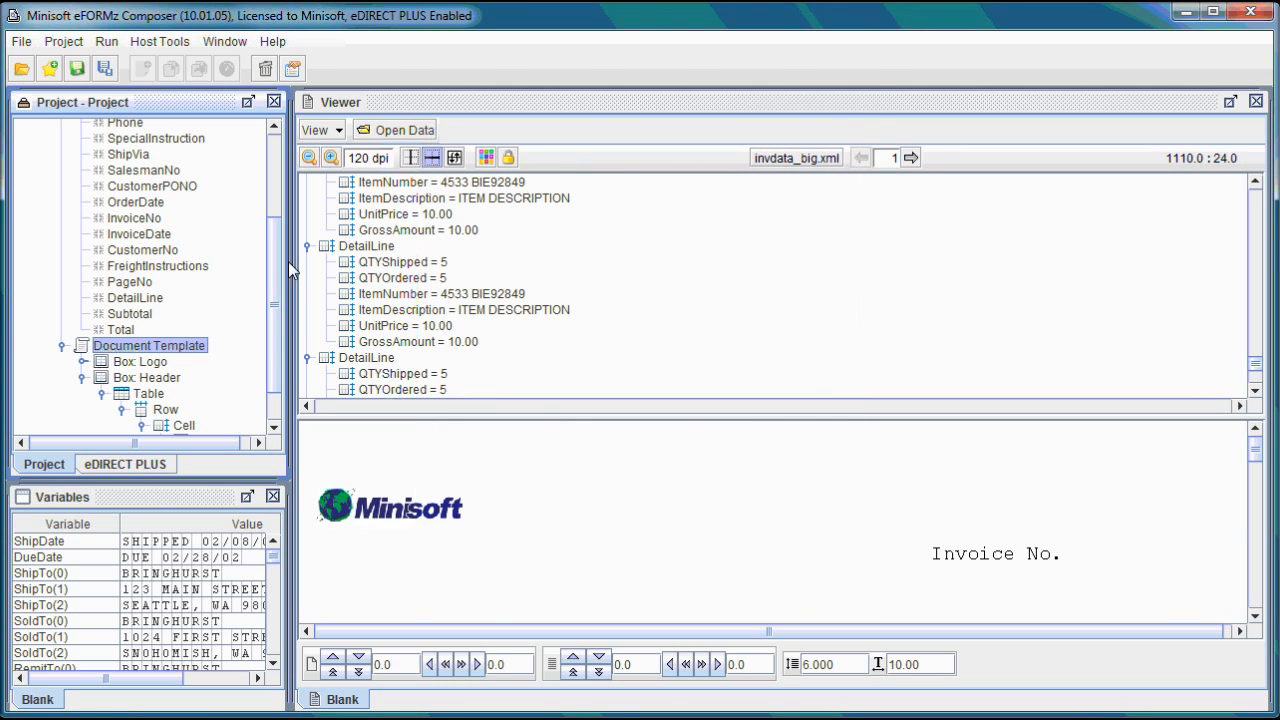
Set the font of the Blank form to Arial in its form properties.
left_click_drag(280, 289, 270, 192)
right_click(98, 162)
mouse_move(168, 184)
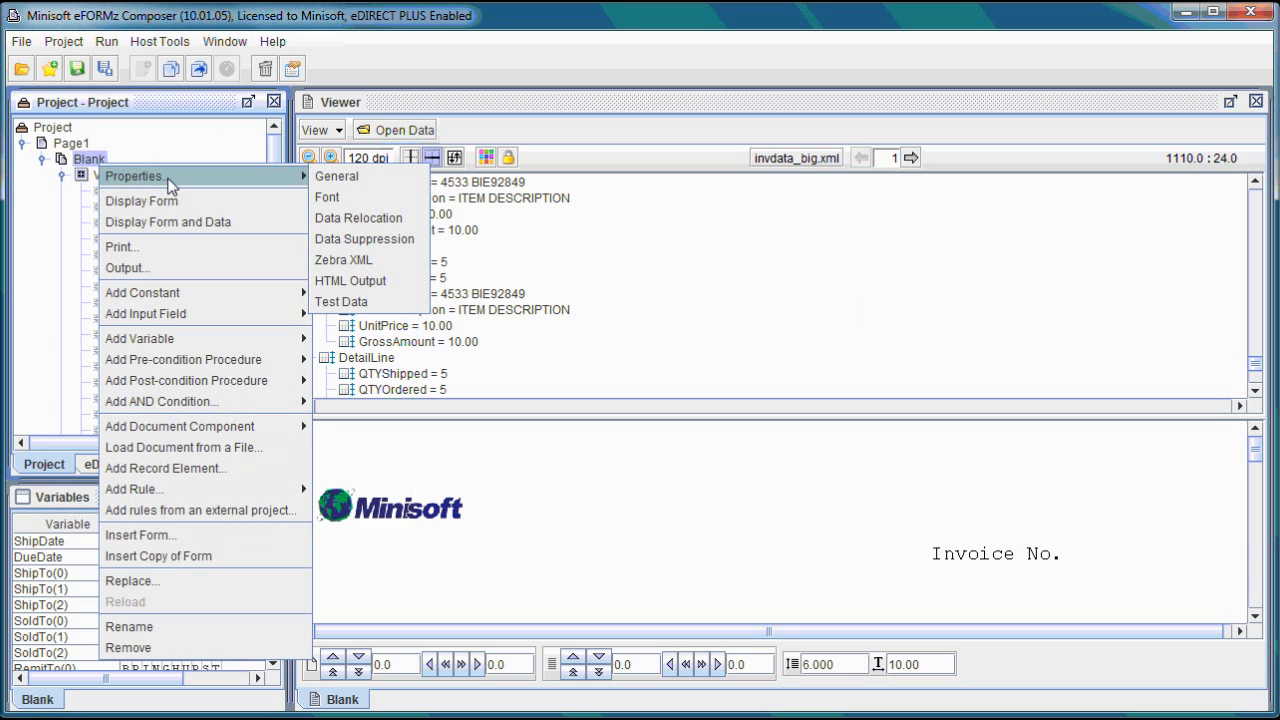
left_click(349, 196)
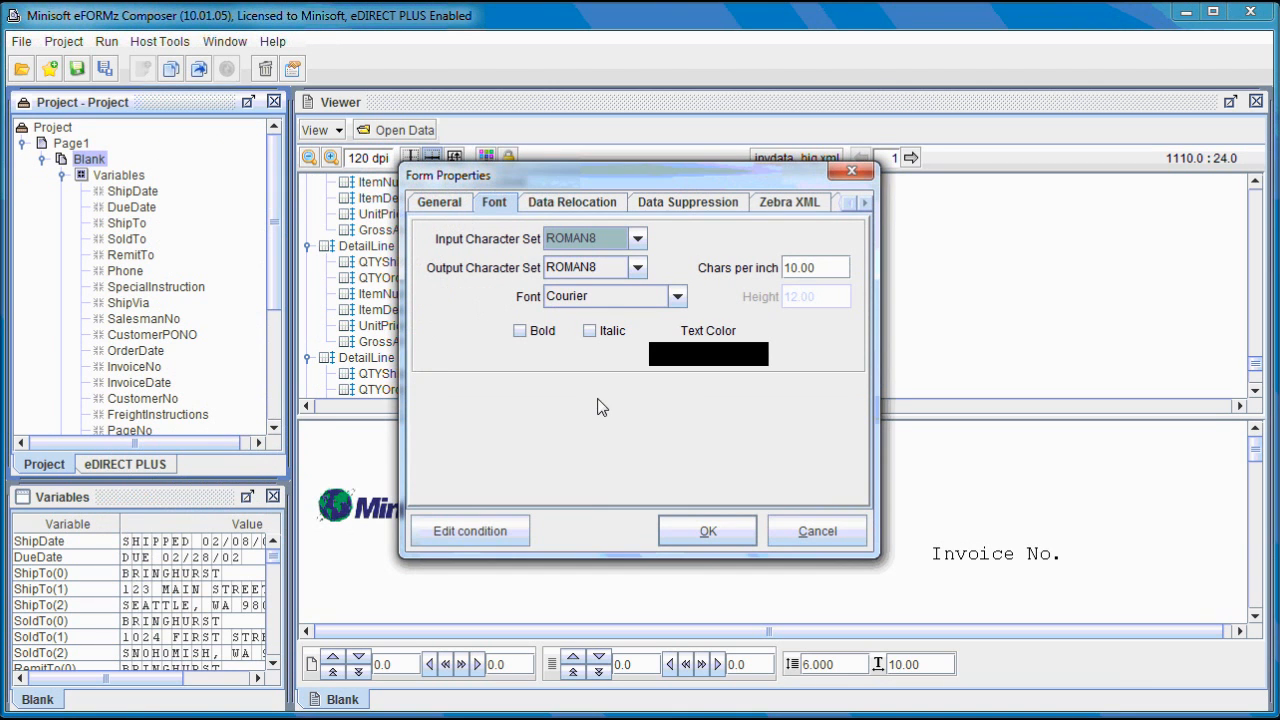
left_click(644, 305)
left_click(646, 303)
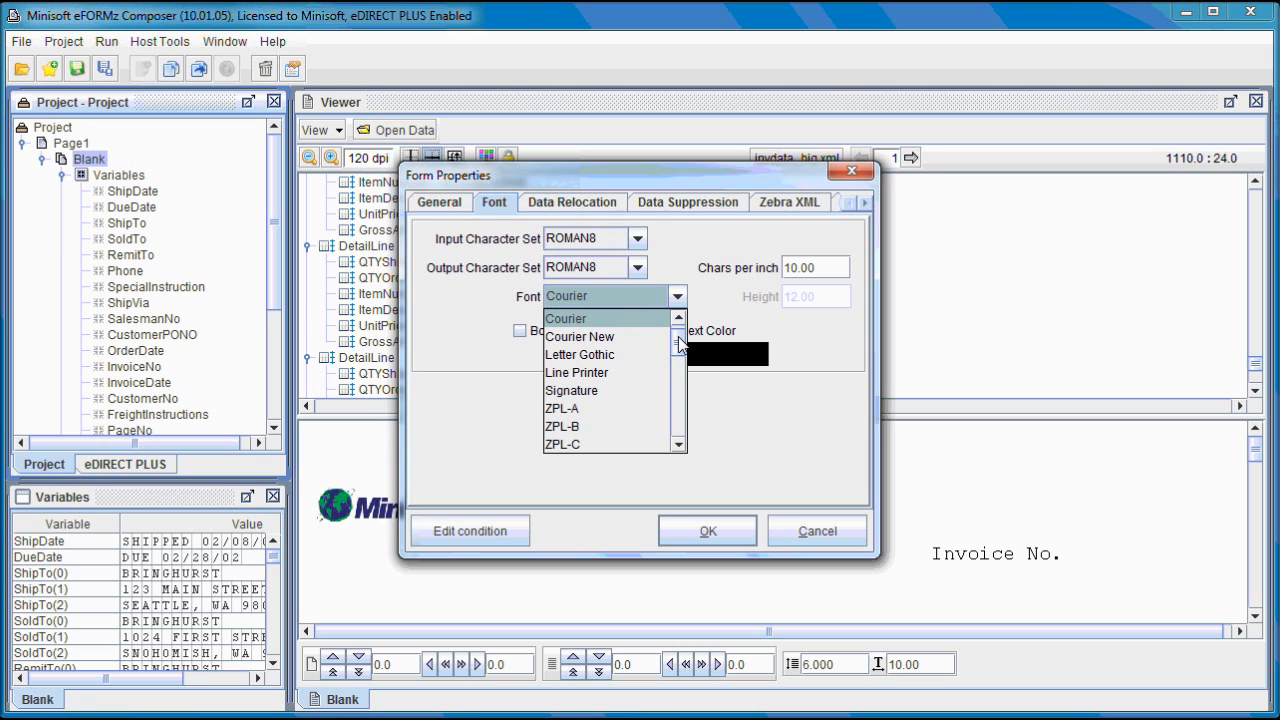
left_click_drag(679, 343, 679, 383)
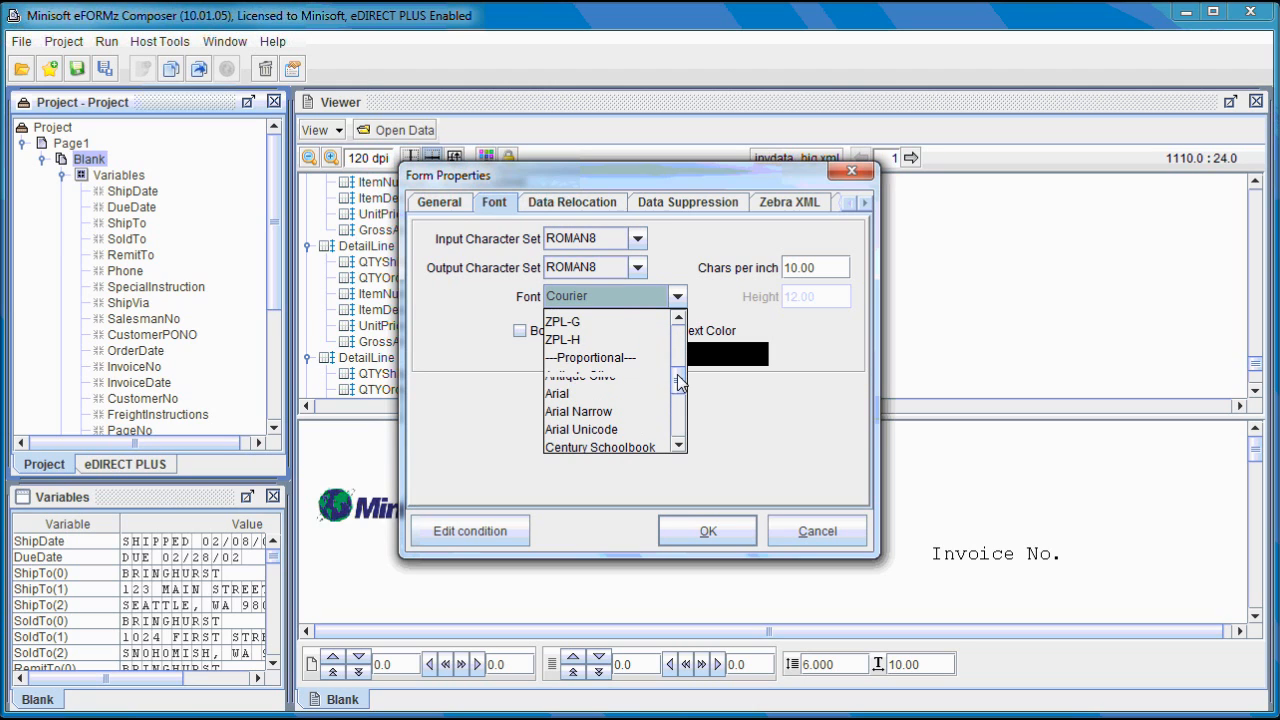
left_click(586, 395)
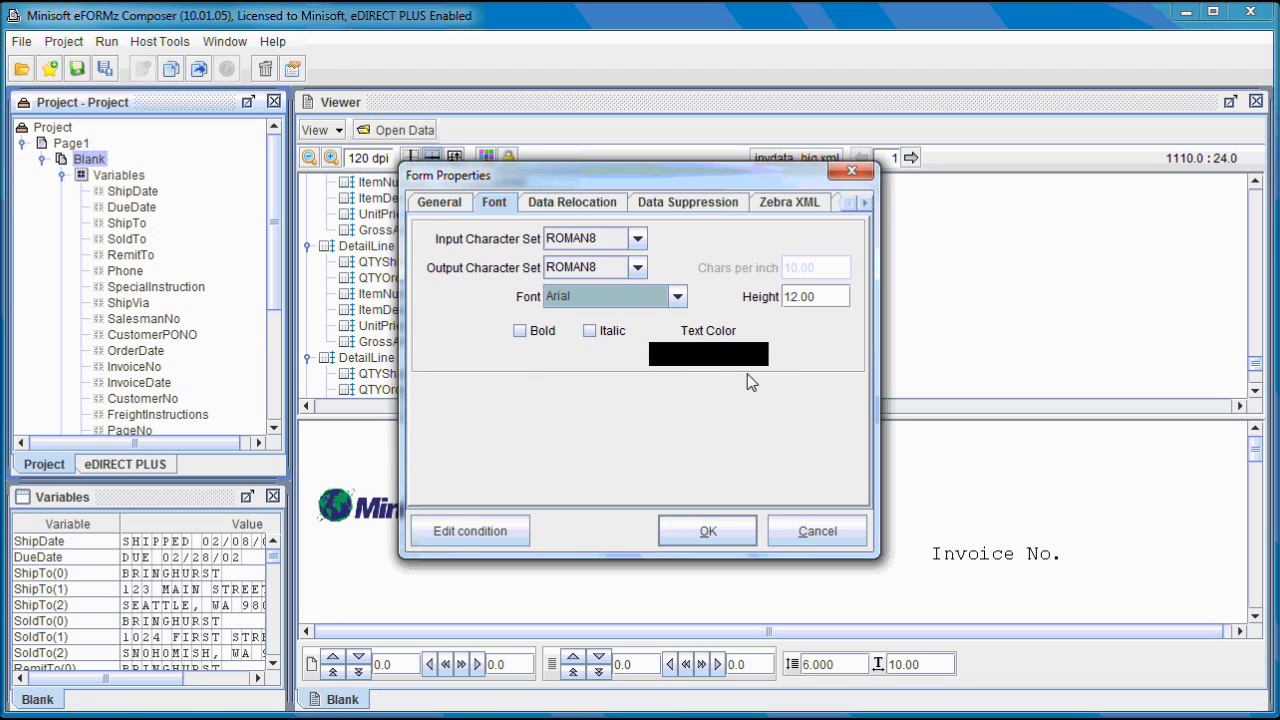
Set the form font's height to 10, accept the properties, and adjust all variables' X coordinates.
left_click(792, 298)
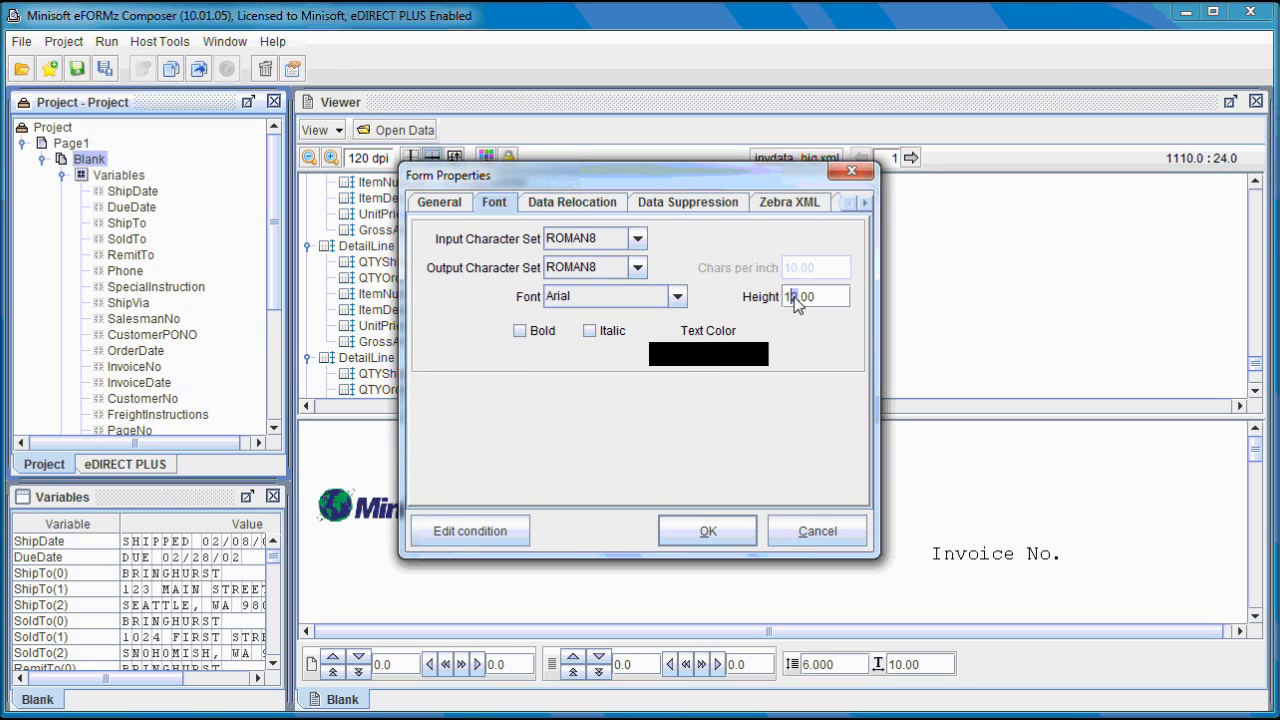
type("0")
left_click(736, 530)
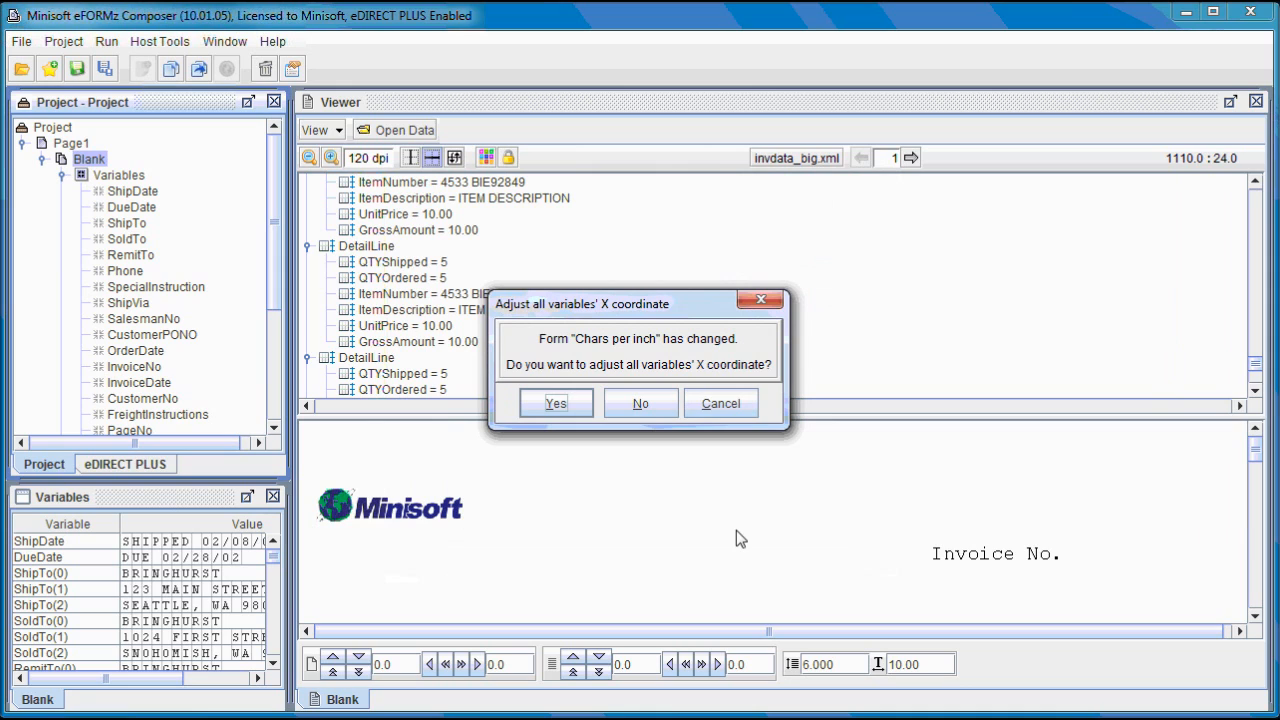
left_click(575, 405)
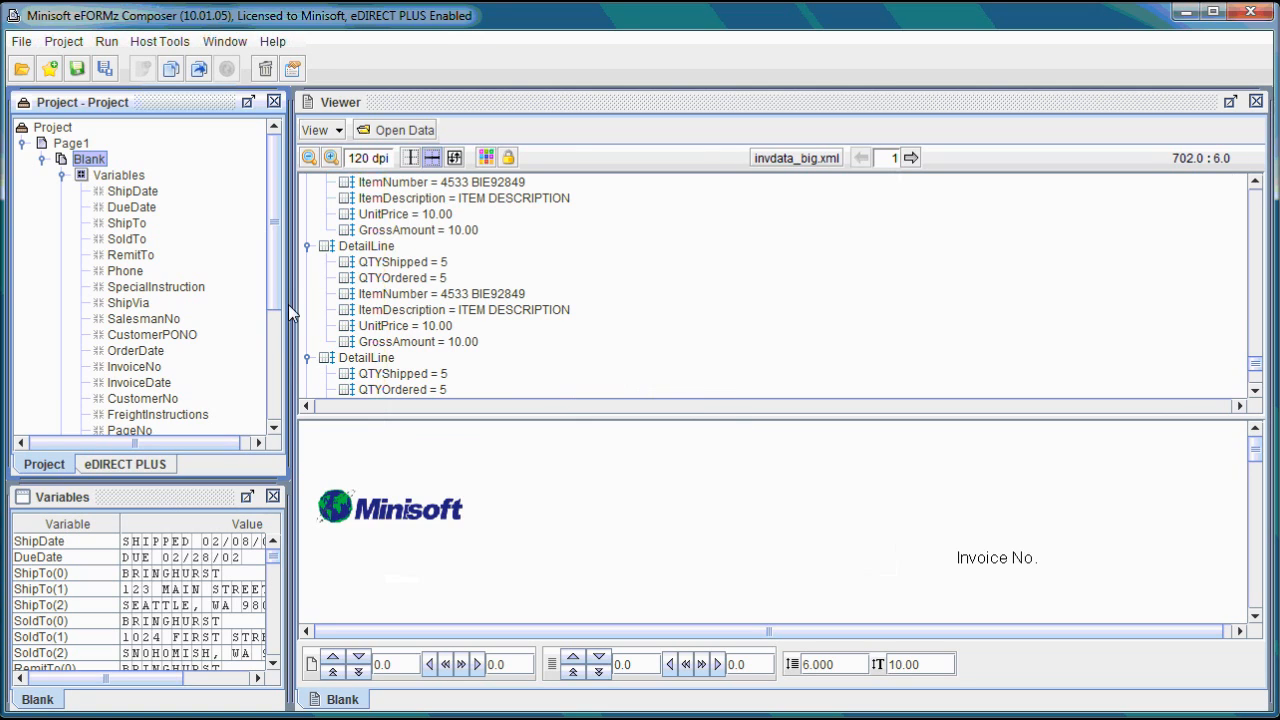
Examine the Document Template's font settings with the Automatic option off and on, and discard the changes.
left_click_drag(280, 303, 268, 418)
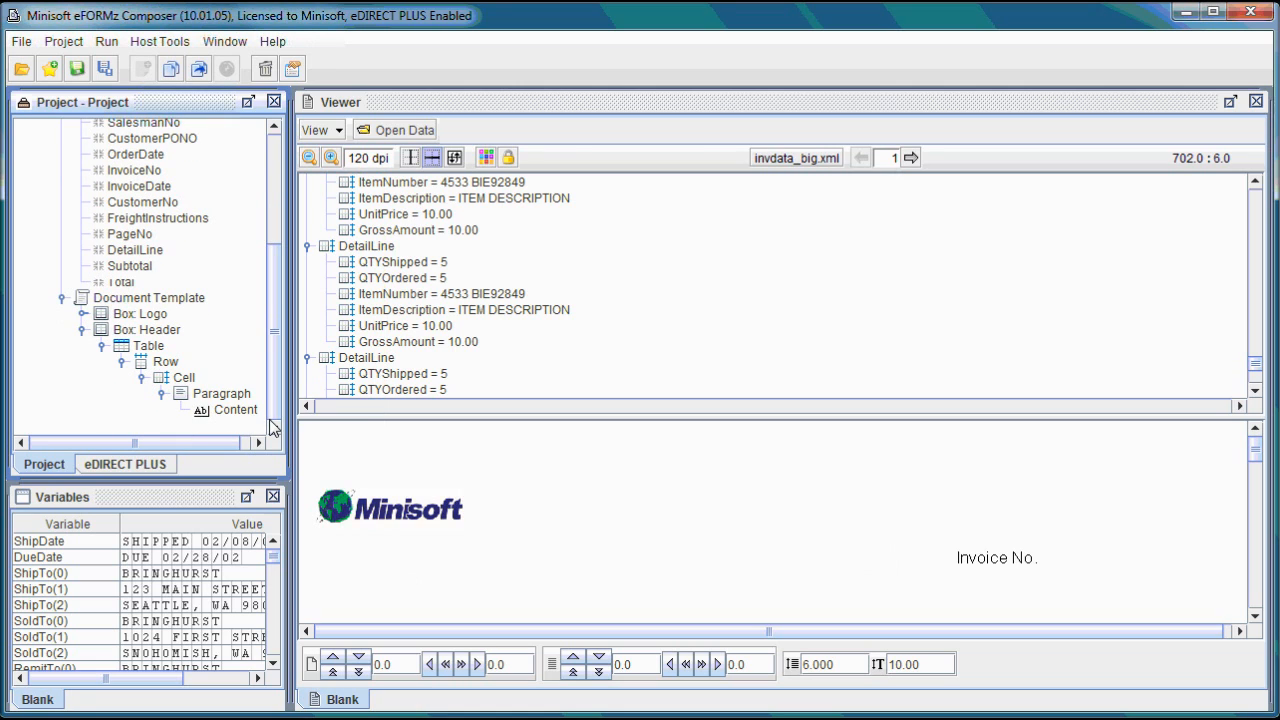
right_click(186, 301)
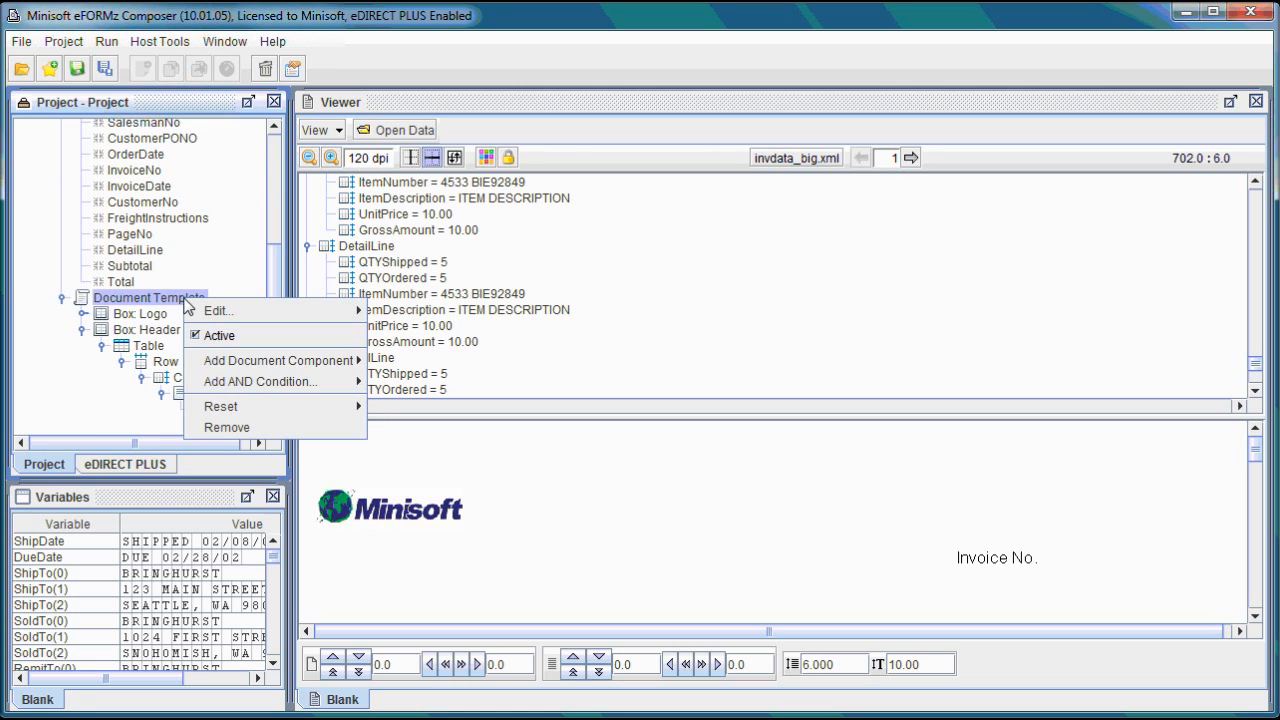
mouse_move(257, 314)
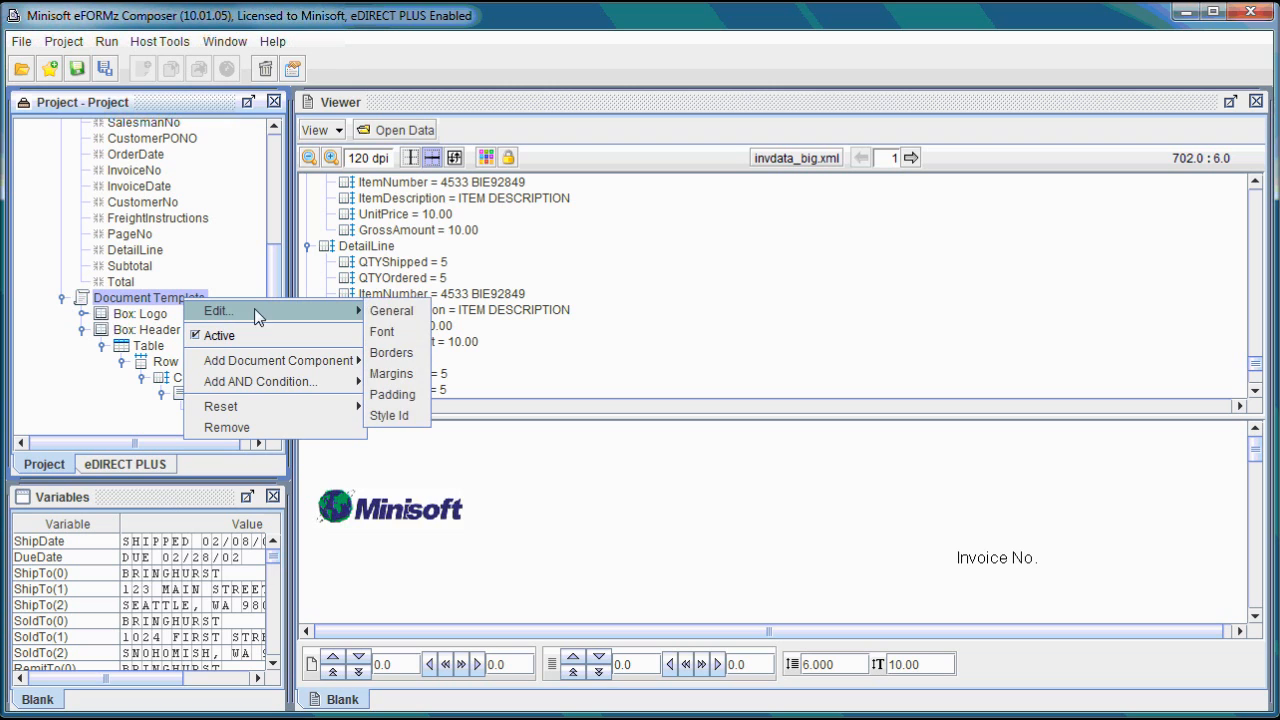
left_click(392, 334)
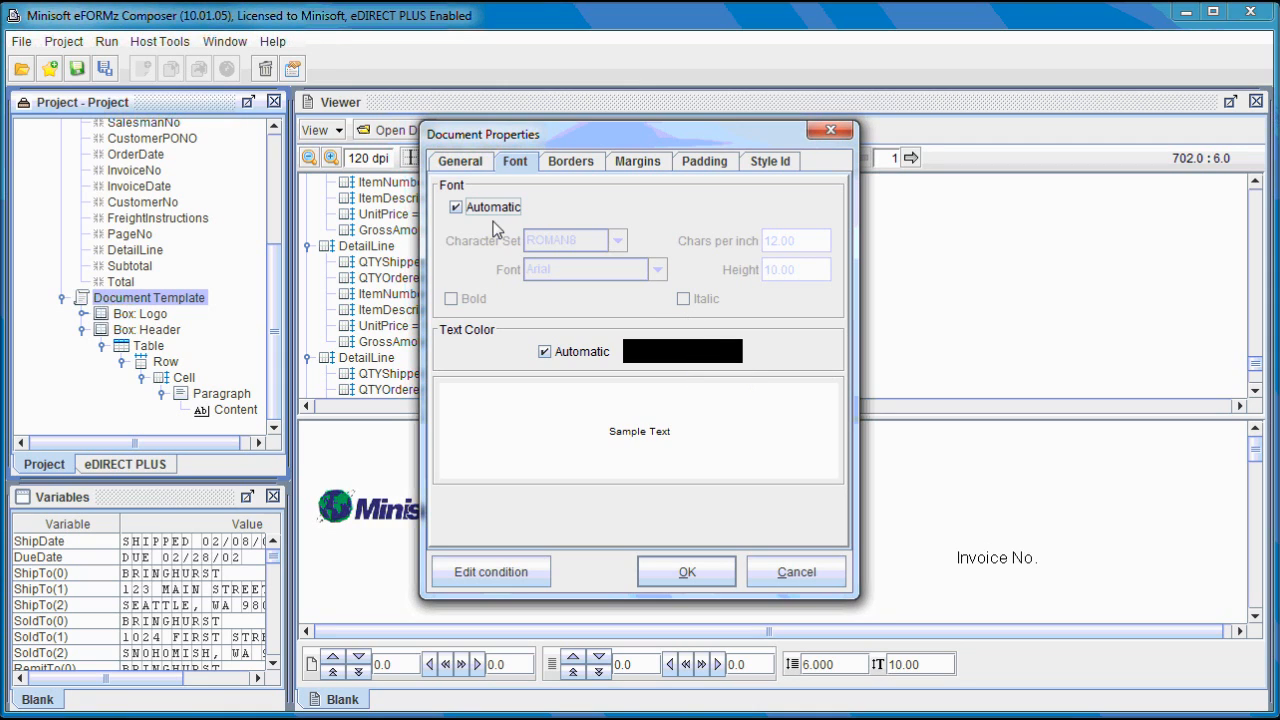
left_click(456, 208)
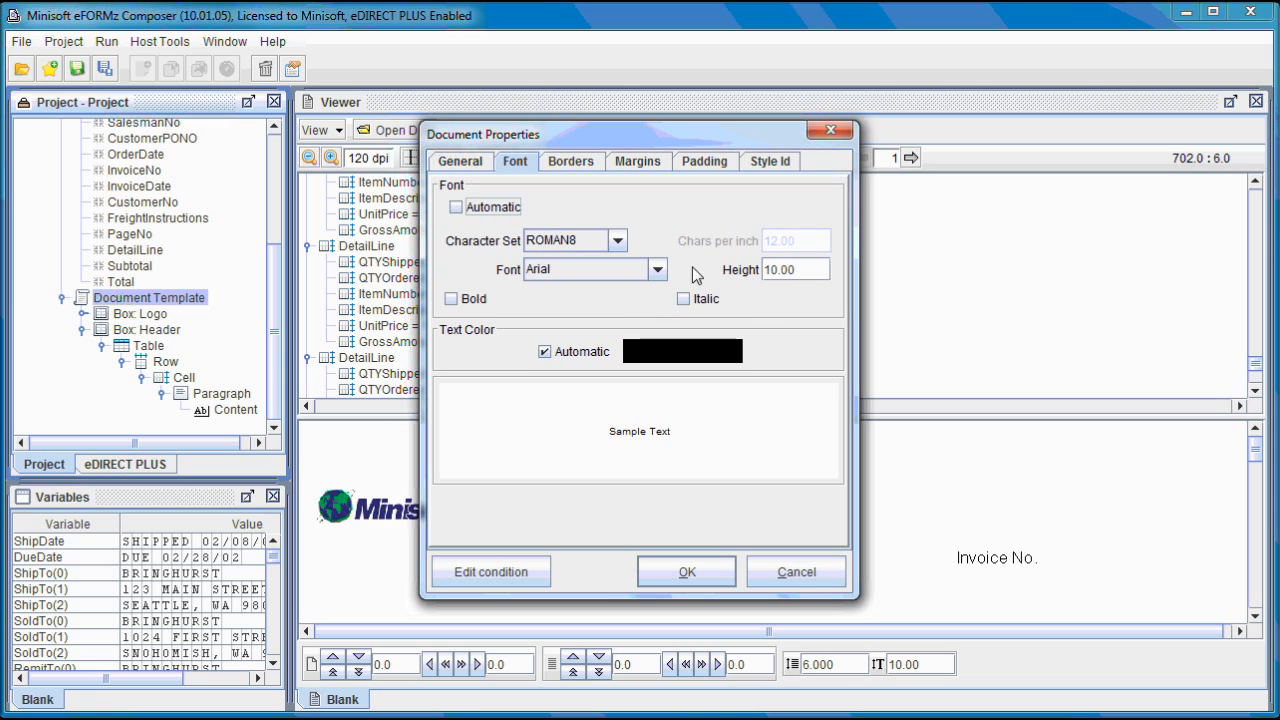
left_click(493, 212)
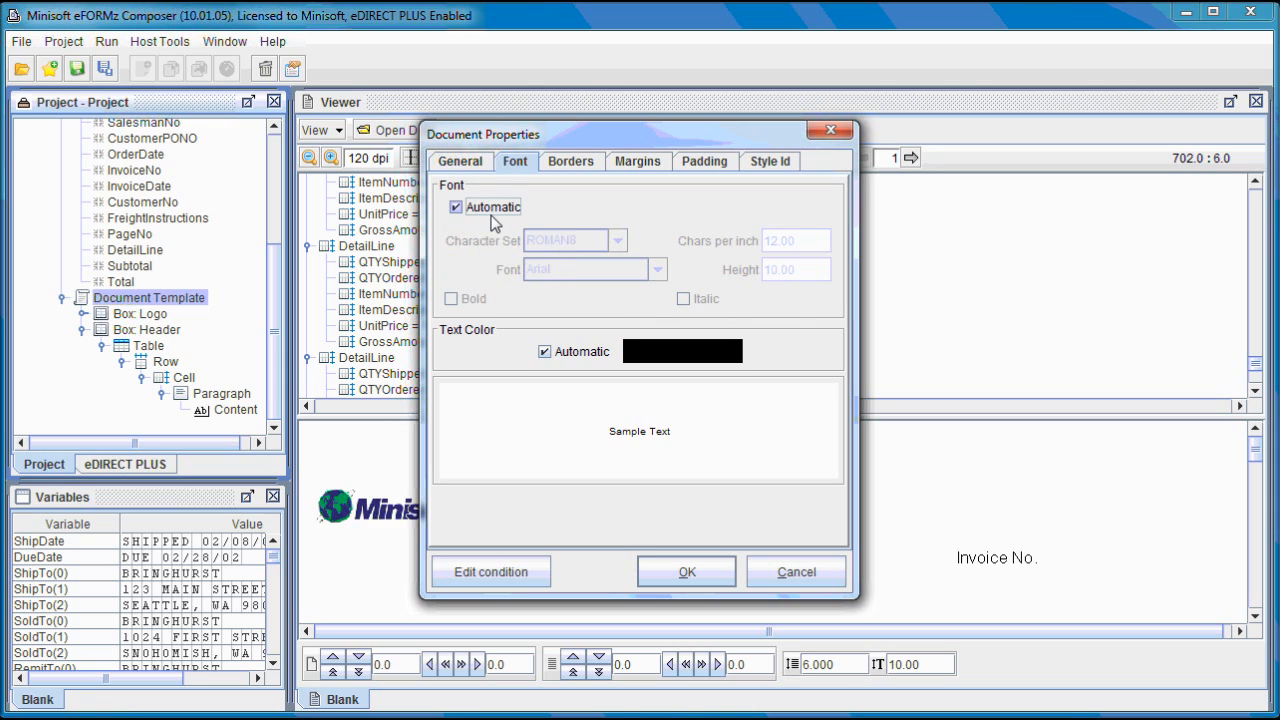
left_click(786, 572)
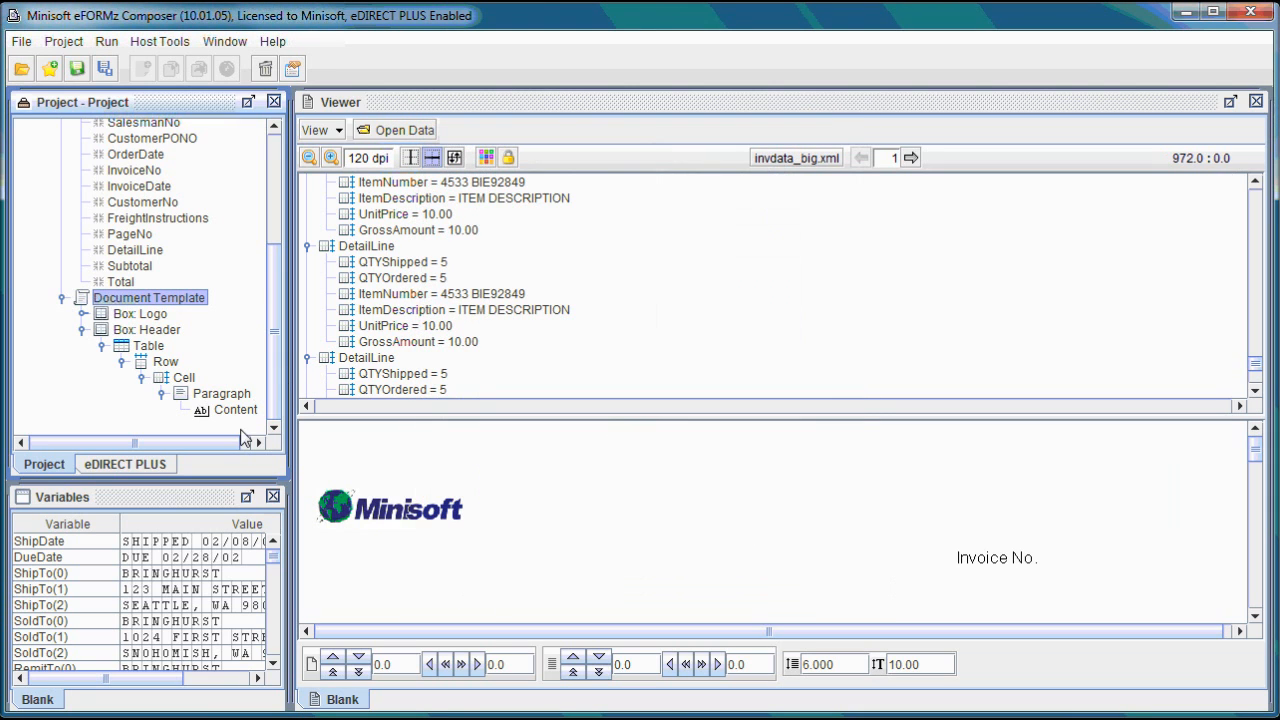
left_click(236, 443)
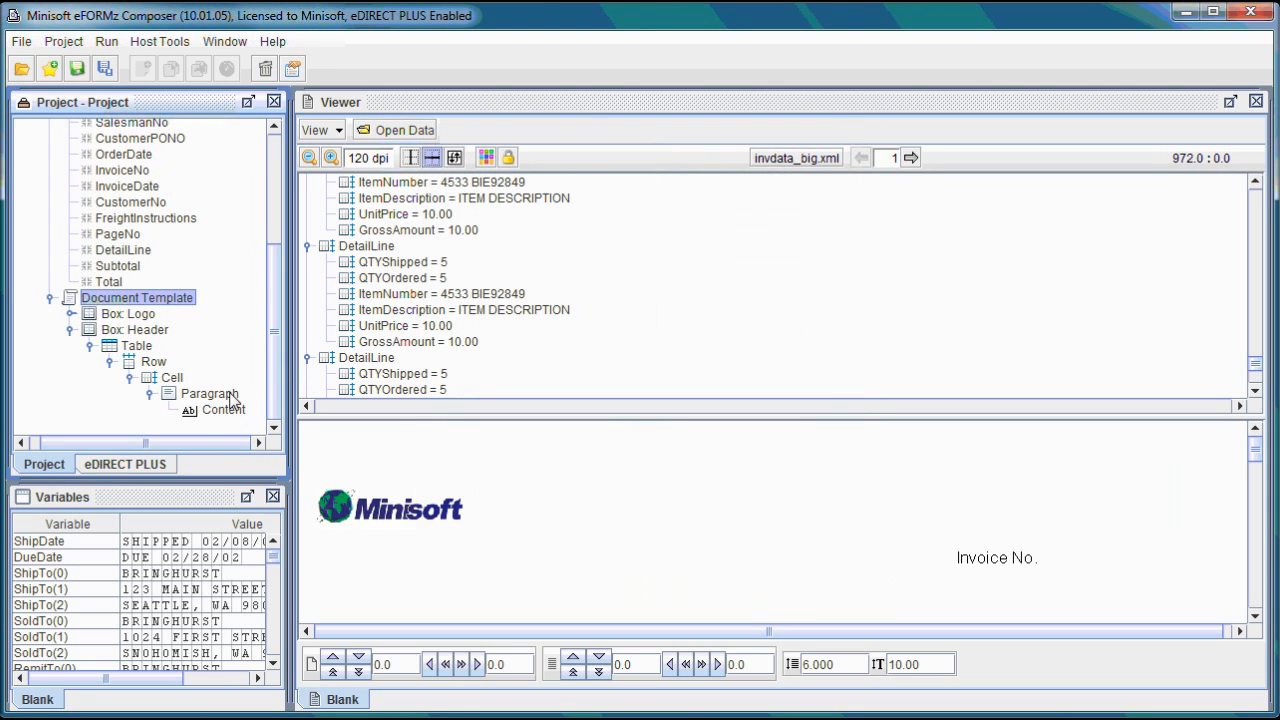
right_click(172, 378)
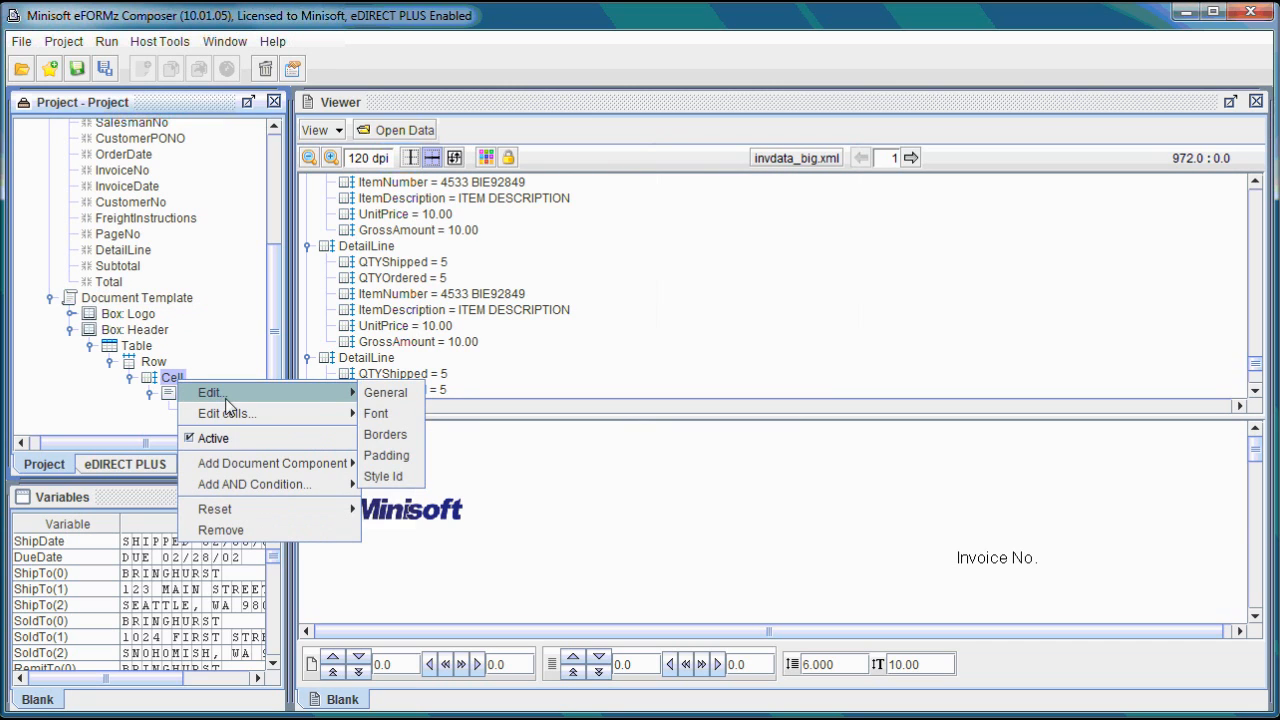
left_click(177, 378)
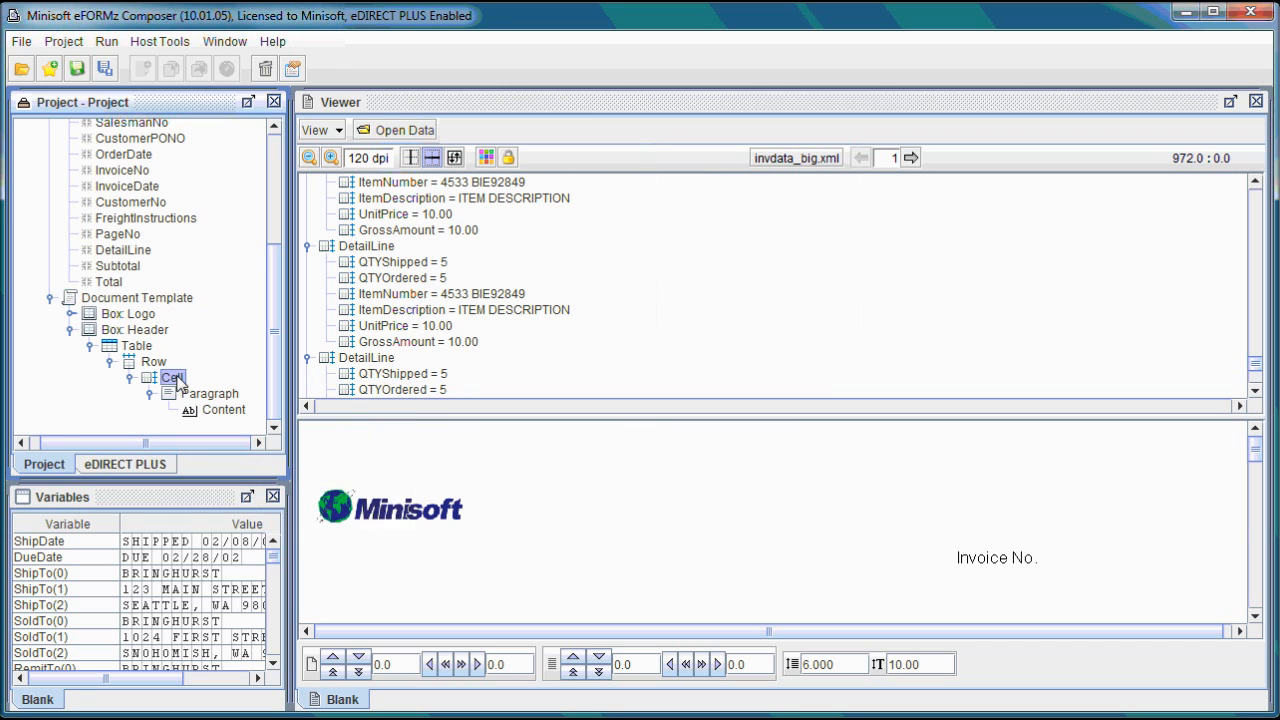
right_click(221, 410)
mouse_move(270, 426)
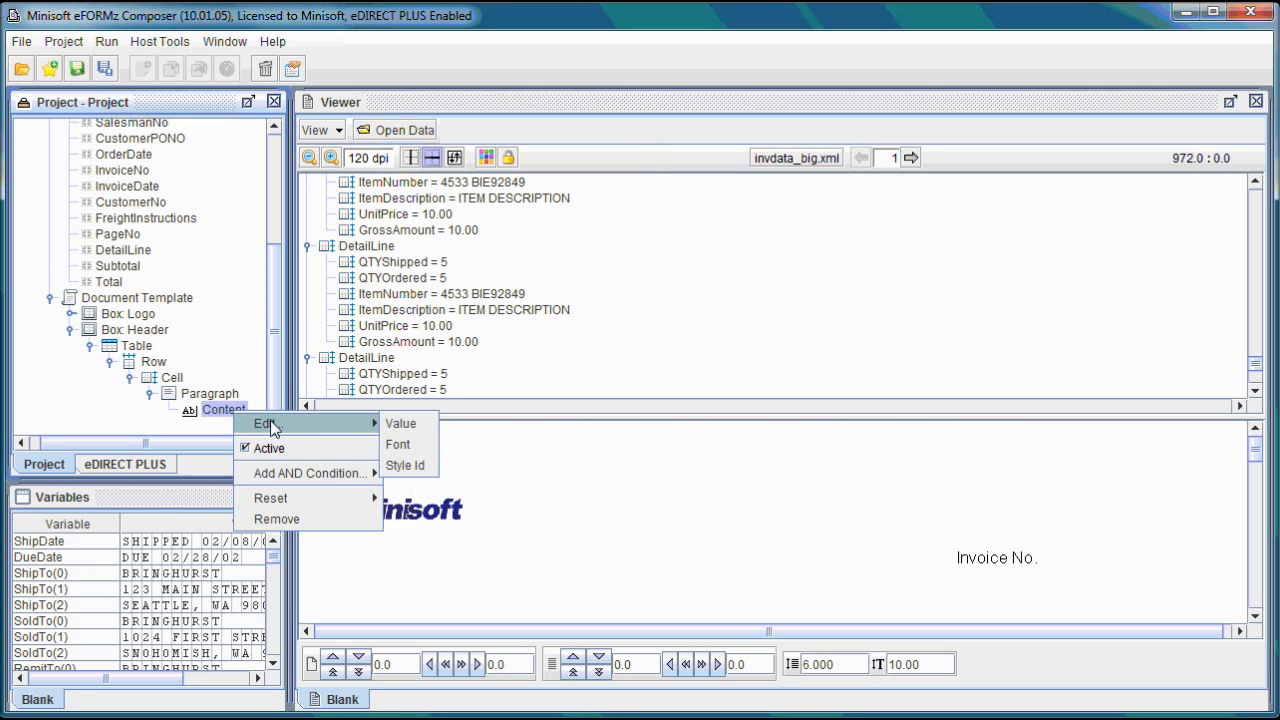
left_click(184, 384)
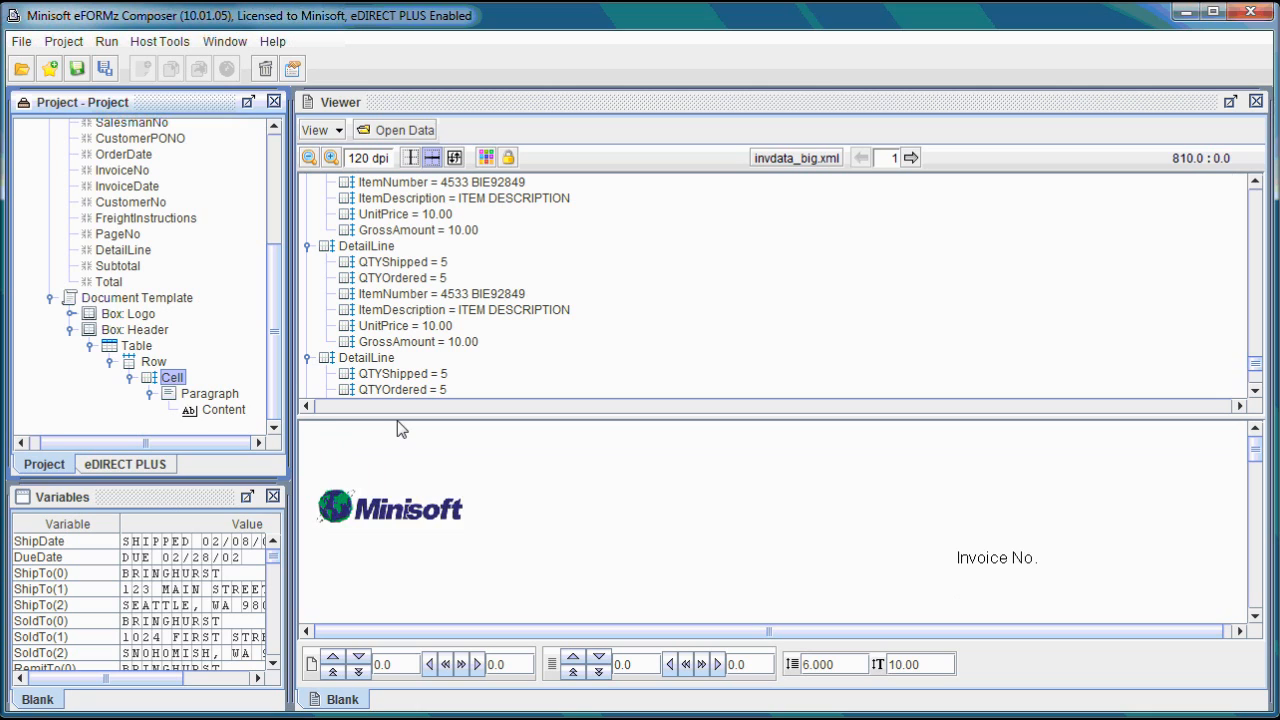
Switch the Header table's cell to separate borders and give it a Solid top border with a thickness of 5.
right_click(186, 388)
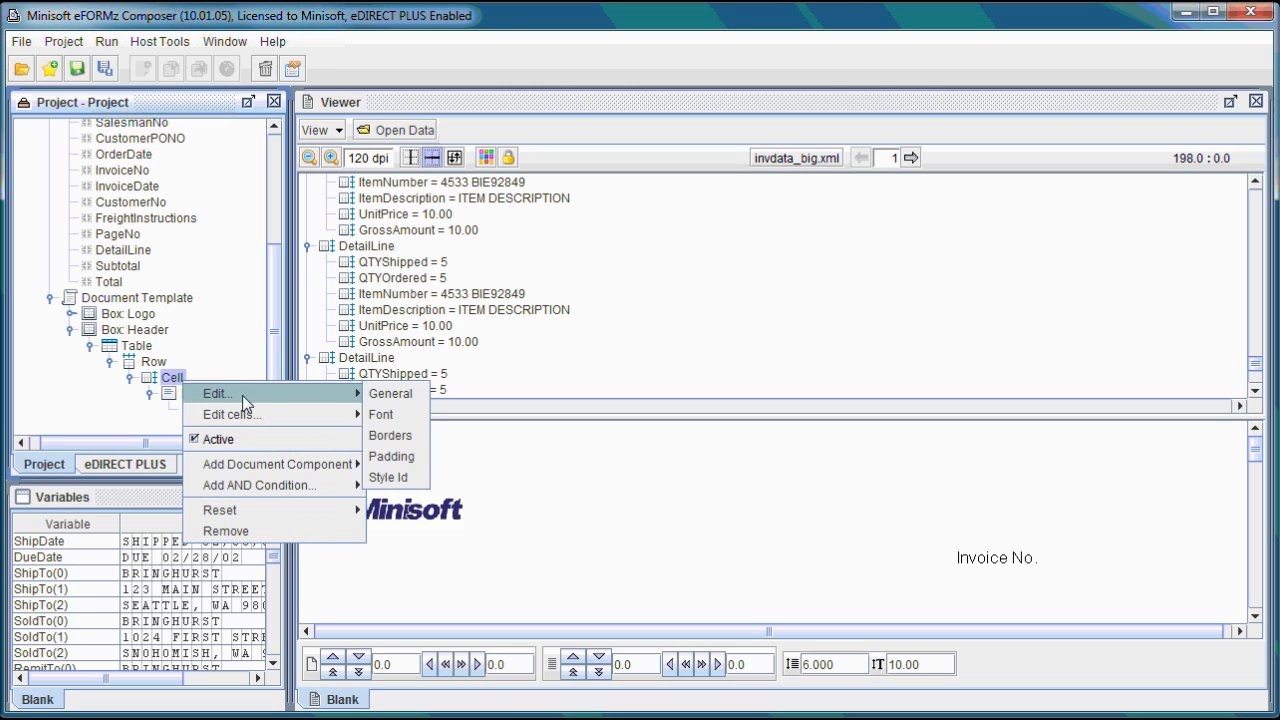
mouse_move(250, 393)
left_click(407, 436)
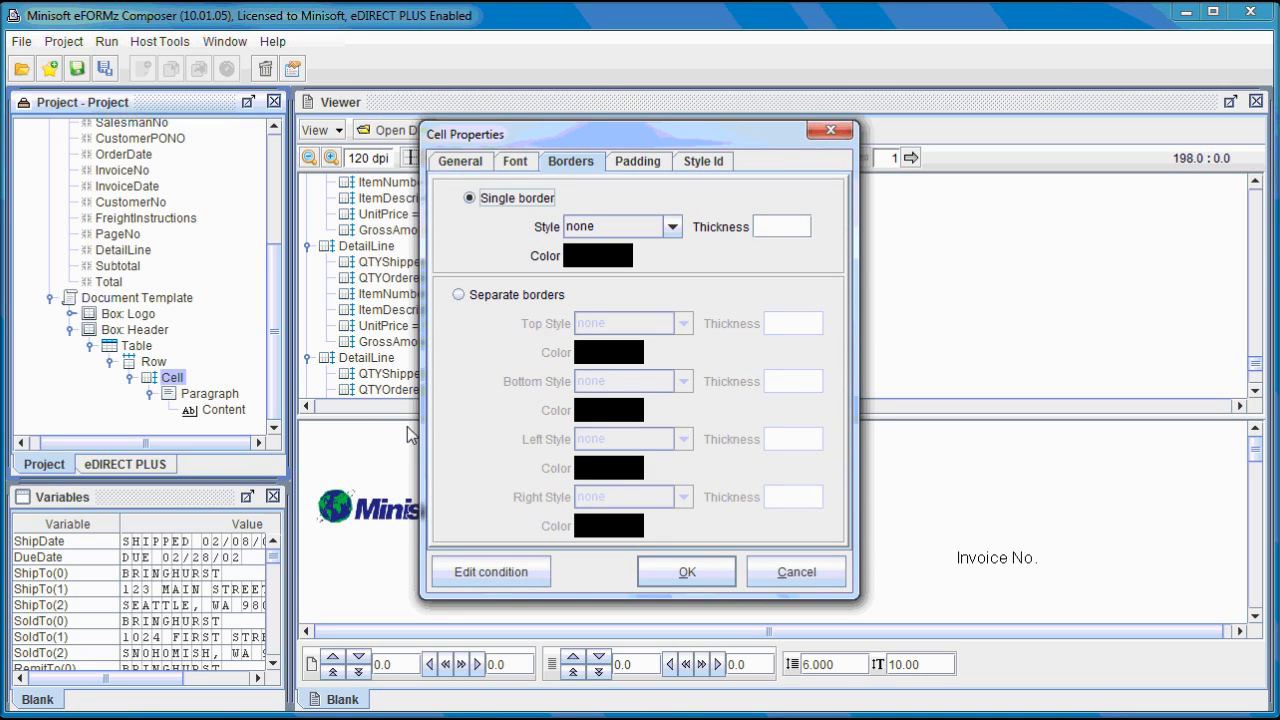
left_click(513, 295)
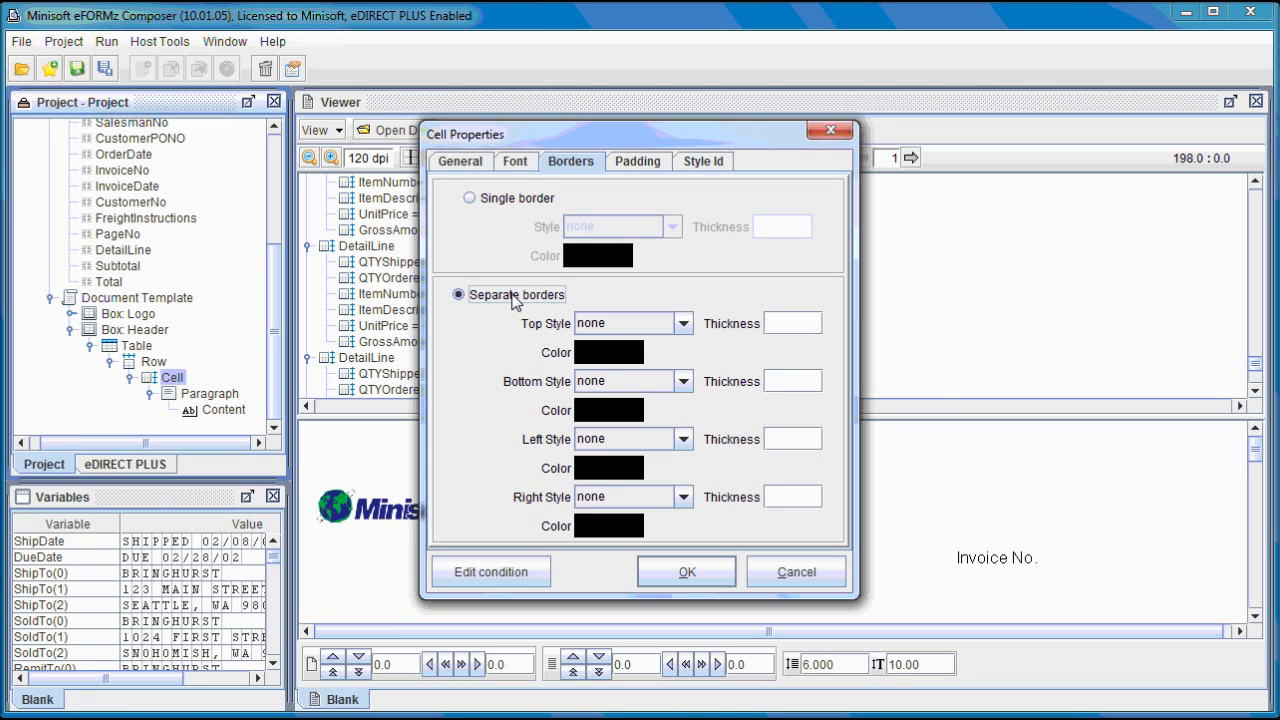
left_click(812, 329)
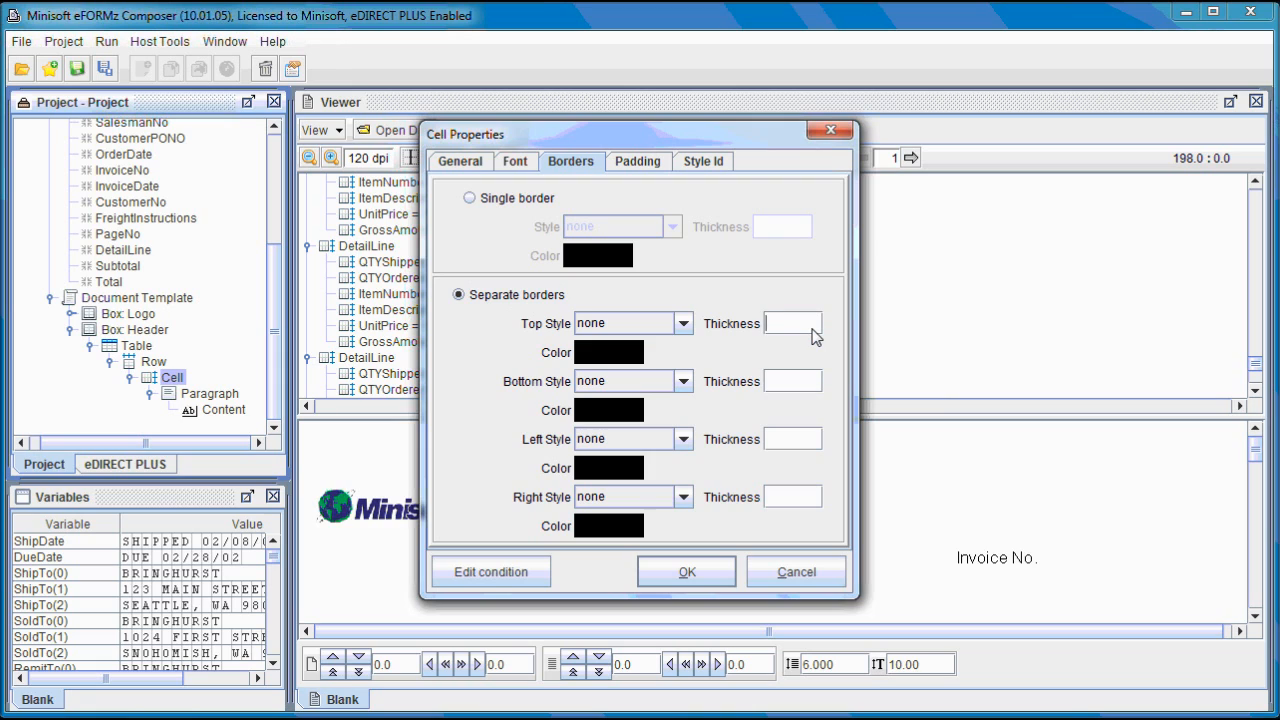
type("5")
left_click(675, 327)
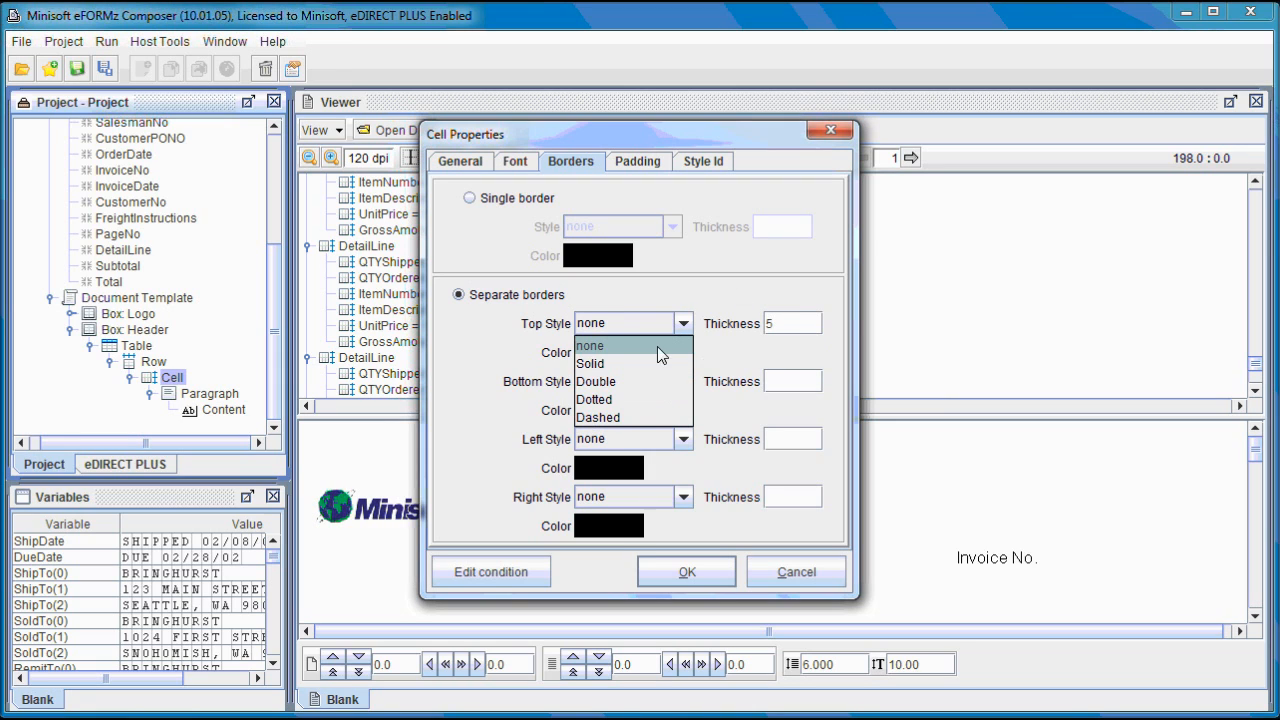
left_click(630, 369)
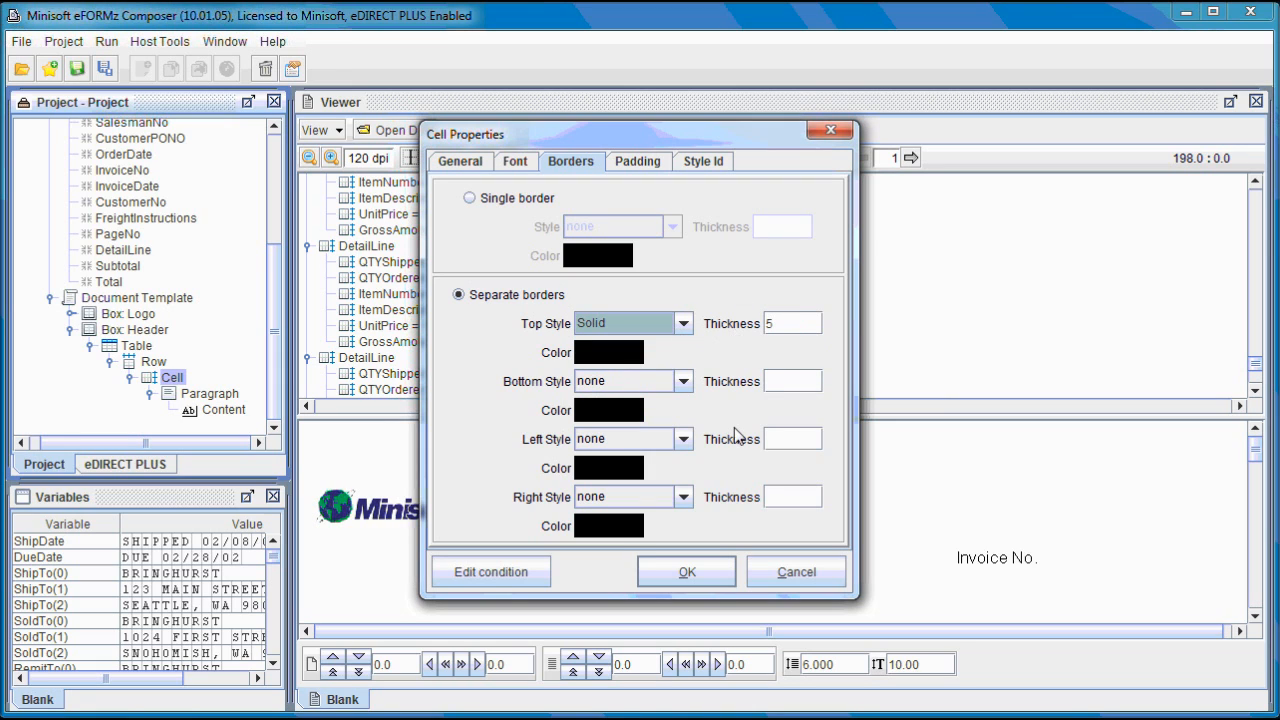
Give the cell a Solid left border with a thickness of 5 and accept the cell properties.
left_click(684, 440)
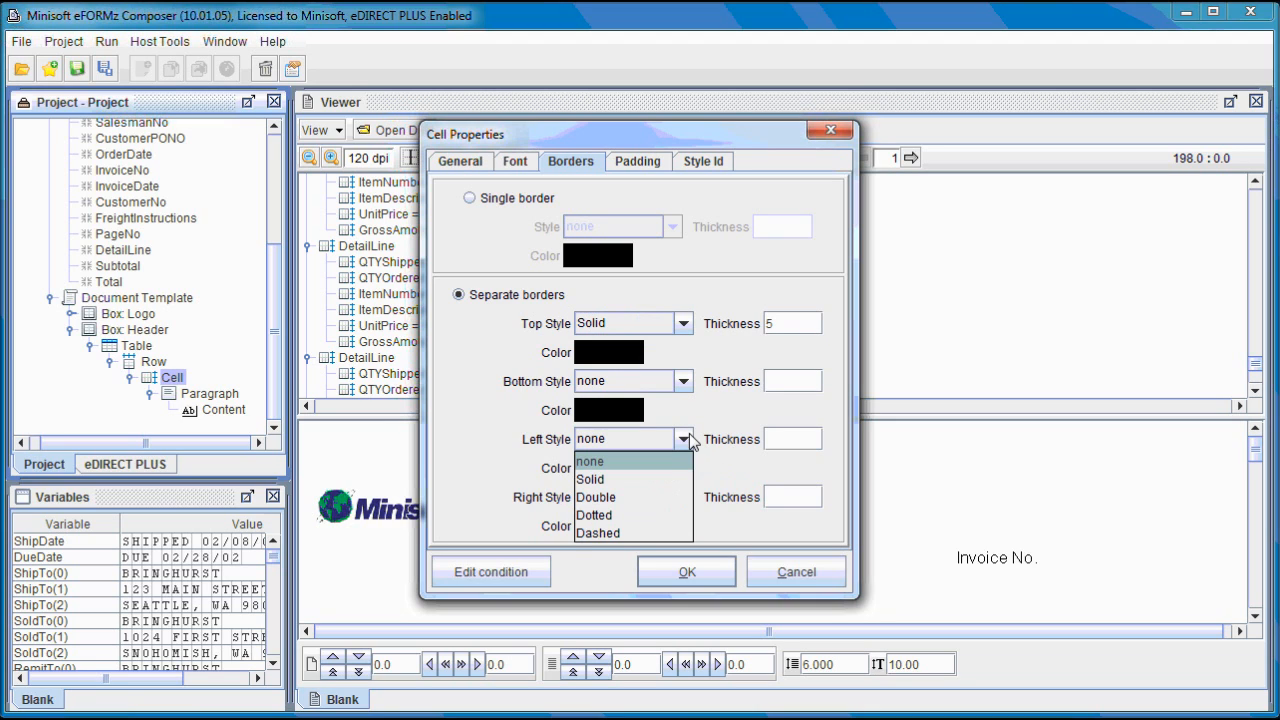
left_click(648, 470)
left_click(800, 445)
type("5")
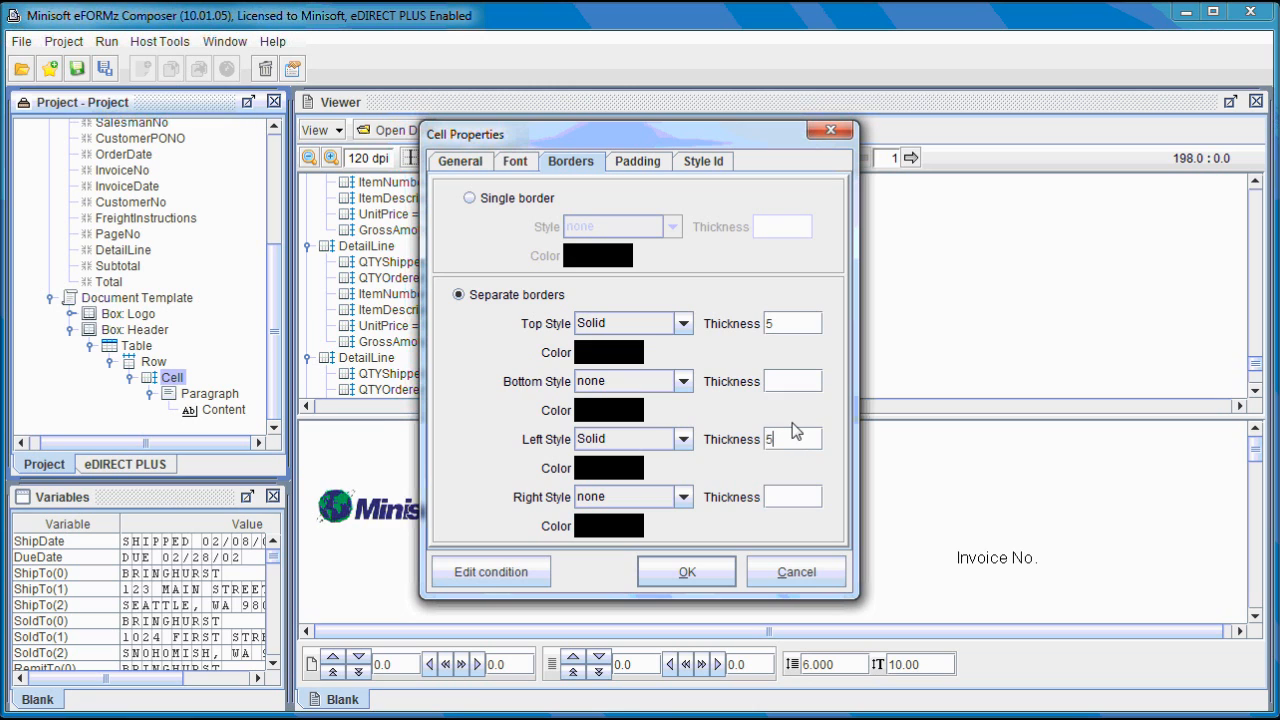
left_click(700, 578)
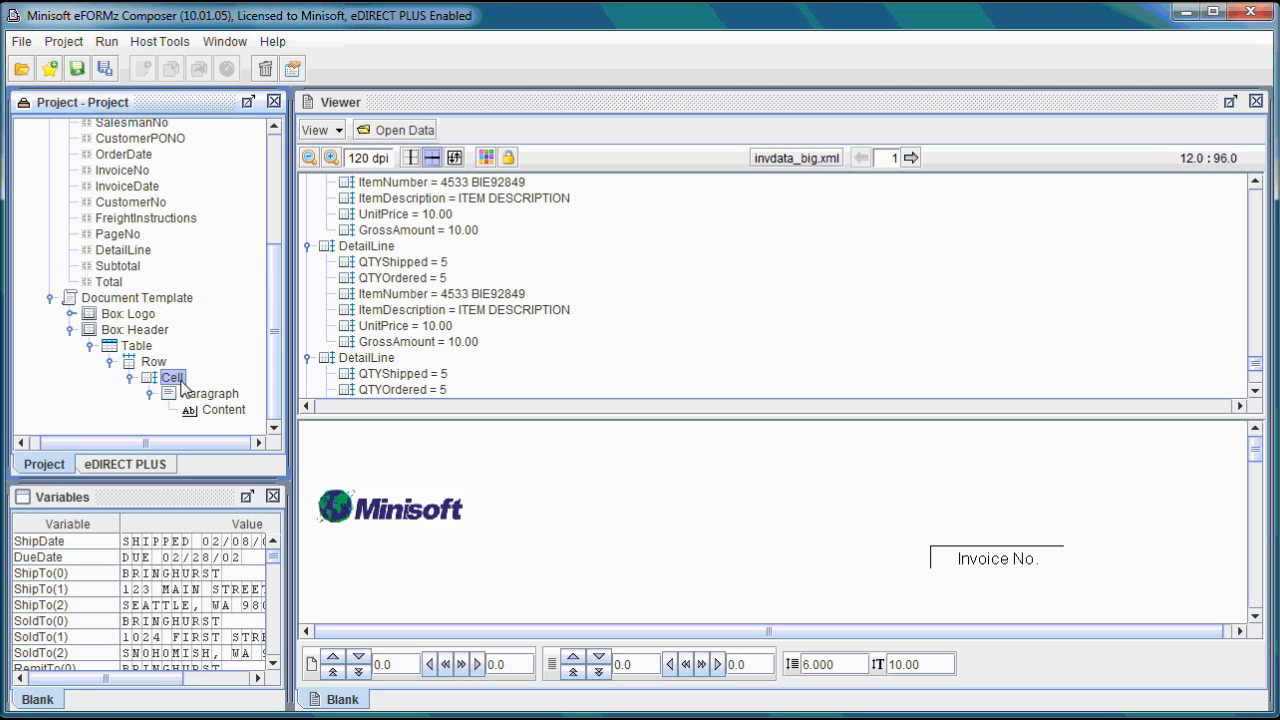
Duplicate the Invoice No. cell within the table row and remove the text content from the copy's paragraph.
left_click_drag(178, 380, 178, 380)
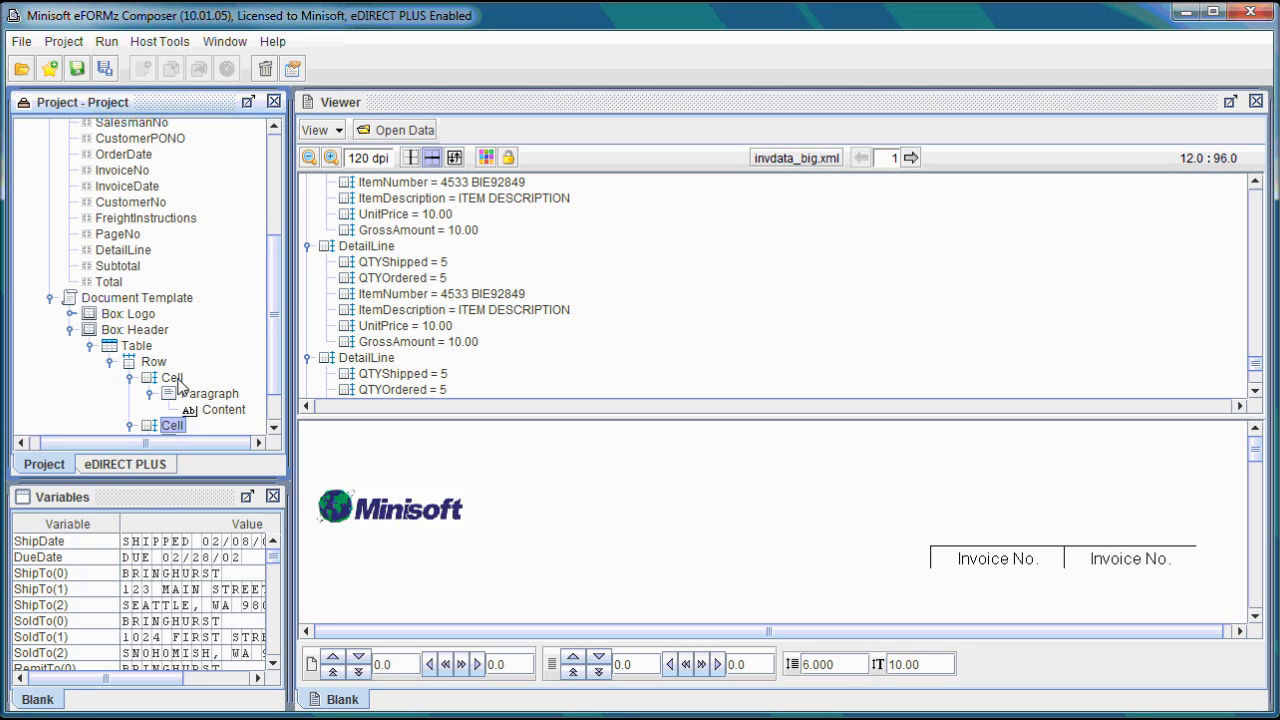
scroll(211, 364, "down", 1)
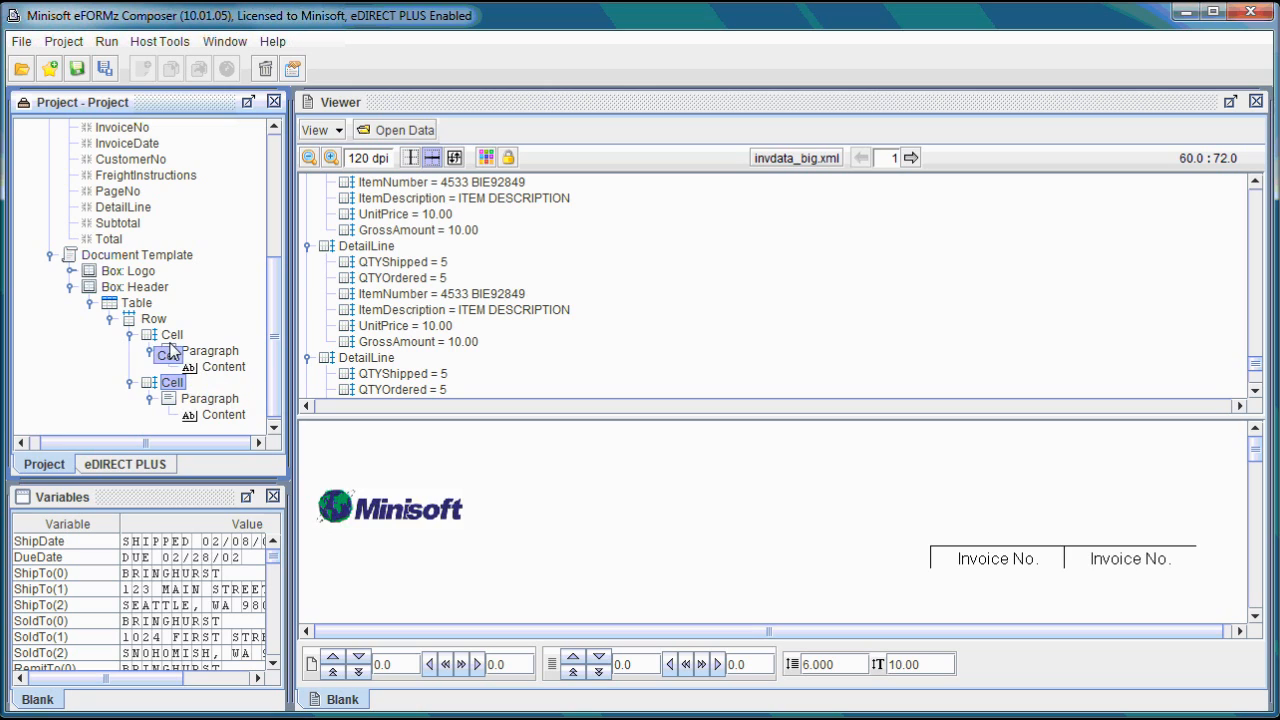
right_click(226, 414)
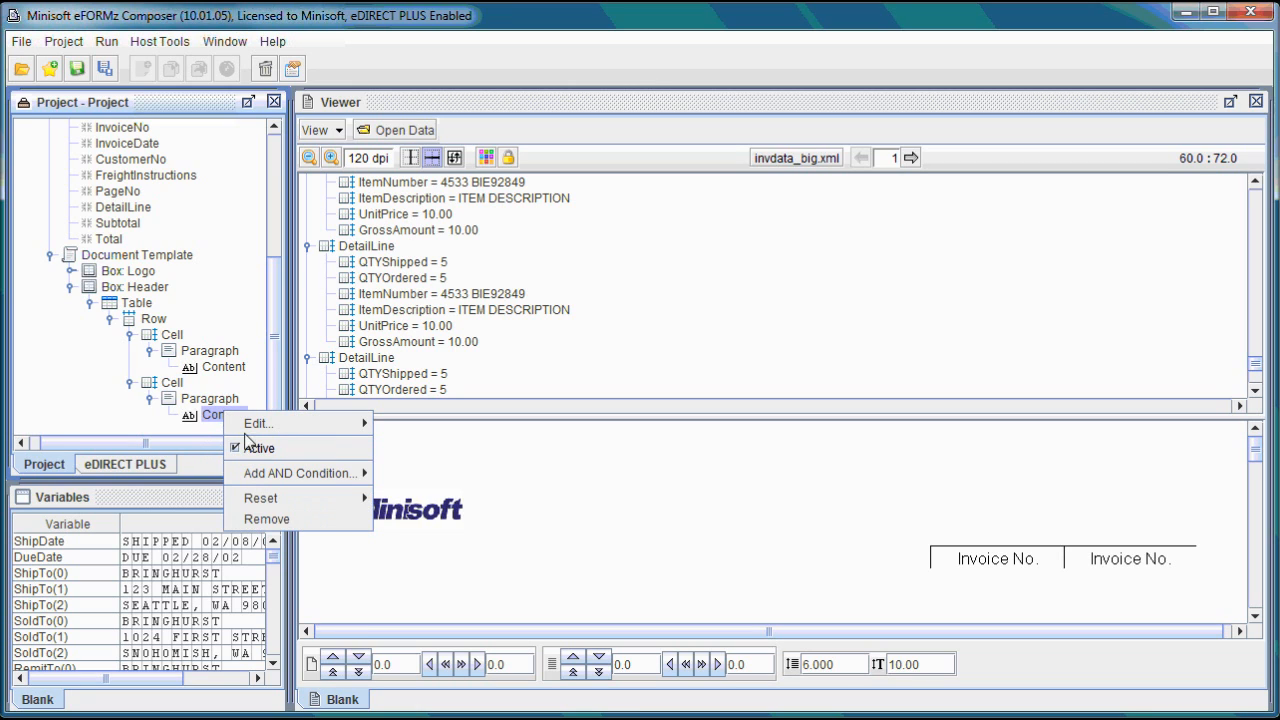
left_click(321, 519)
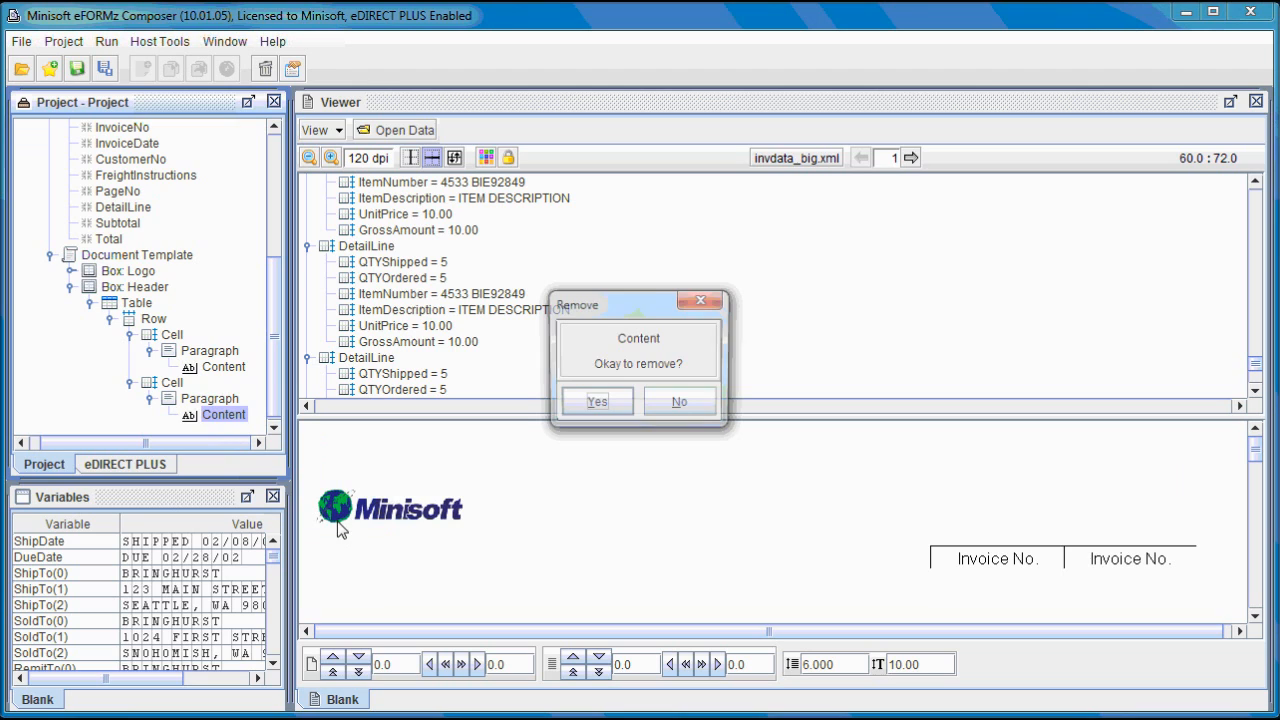
left_click(595, 403)
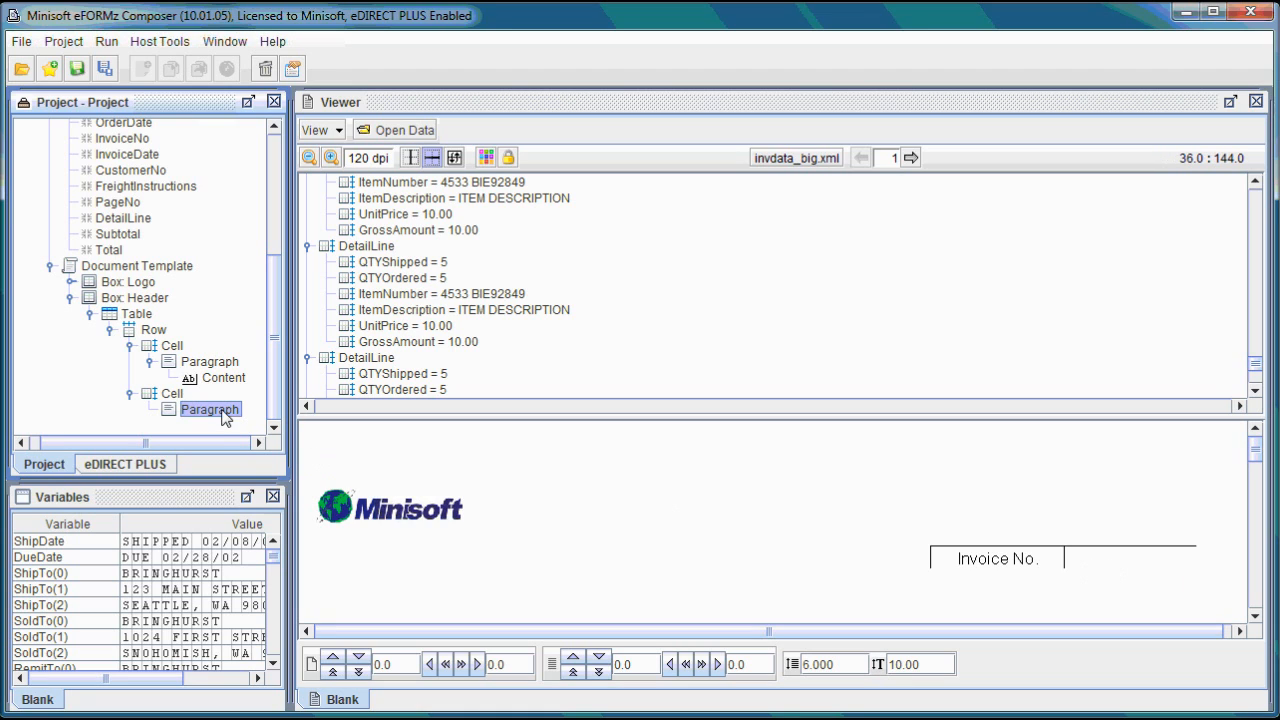
Increase the fixed cell width of the second, empty cell in the Header table's row.
right_click(176, 396)
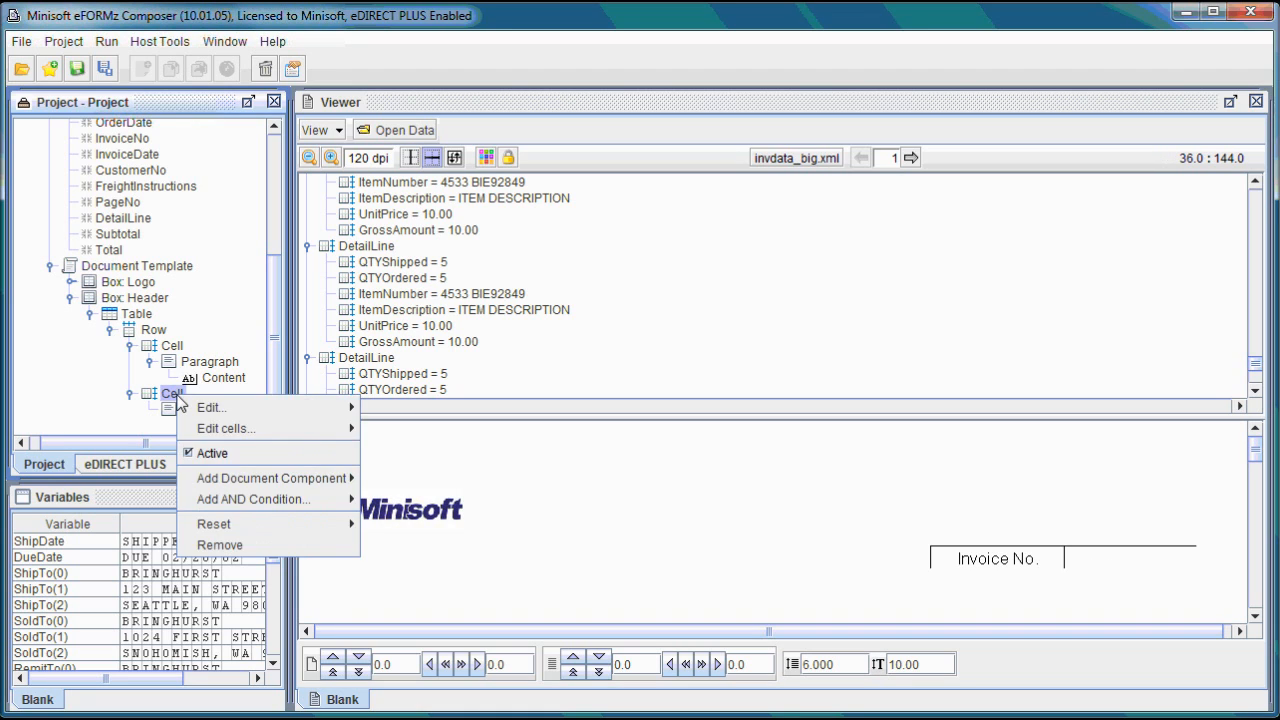
mouse_move(340, 408)
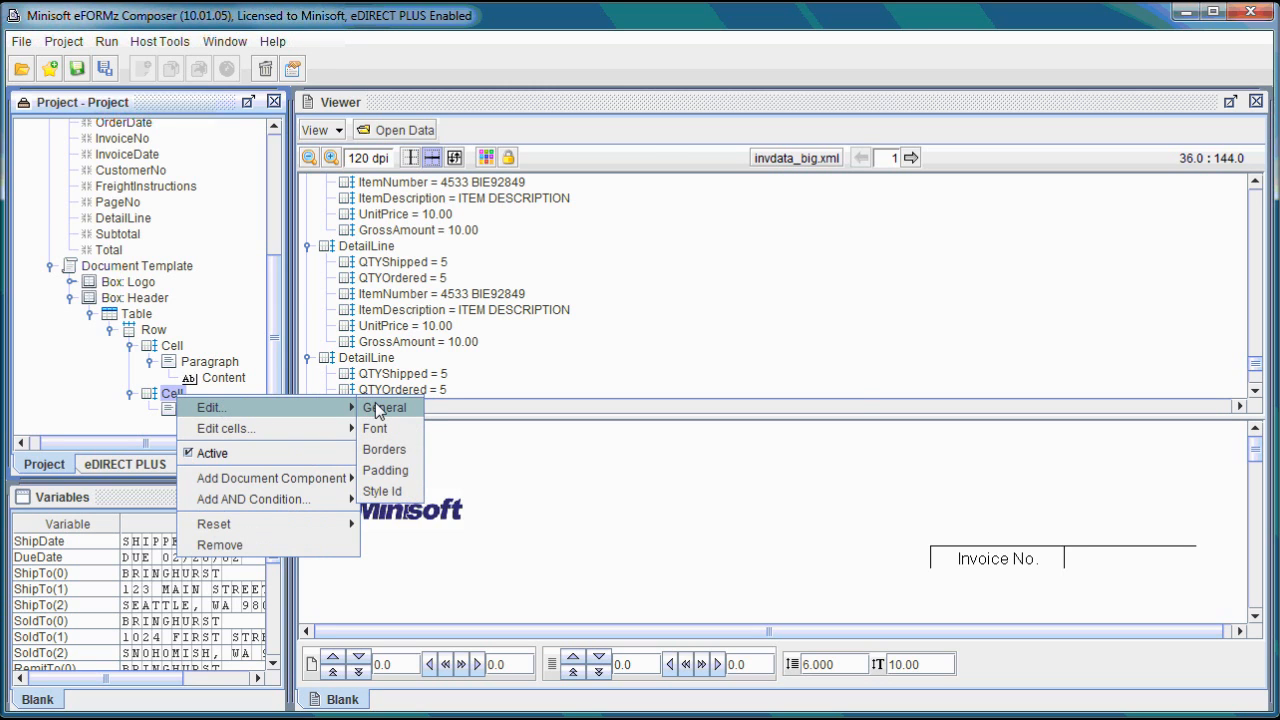
left_click(379, 407)
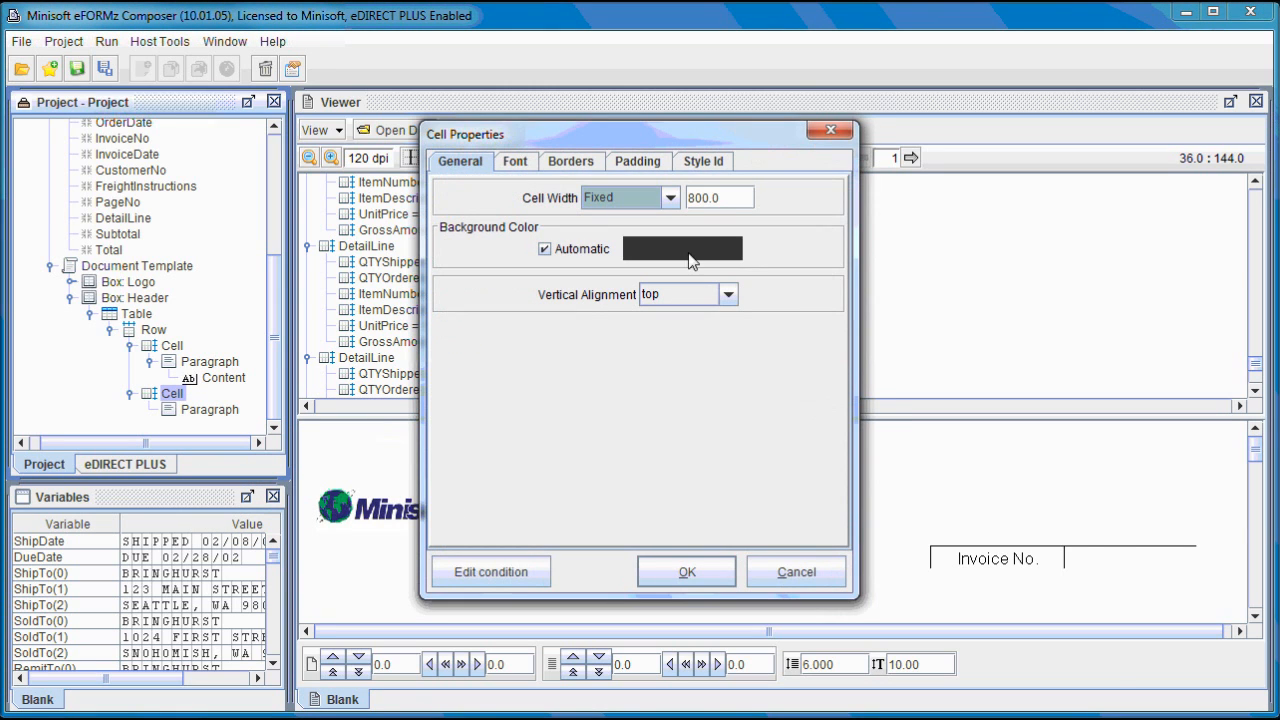
left_click(695, 200)
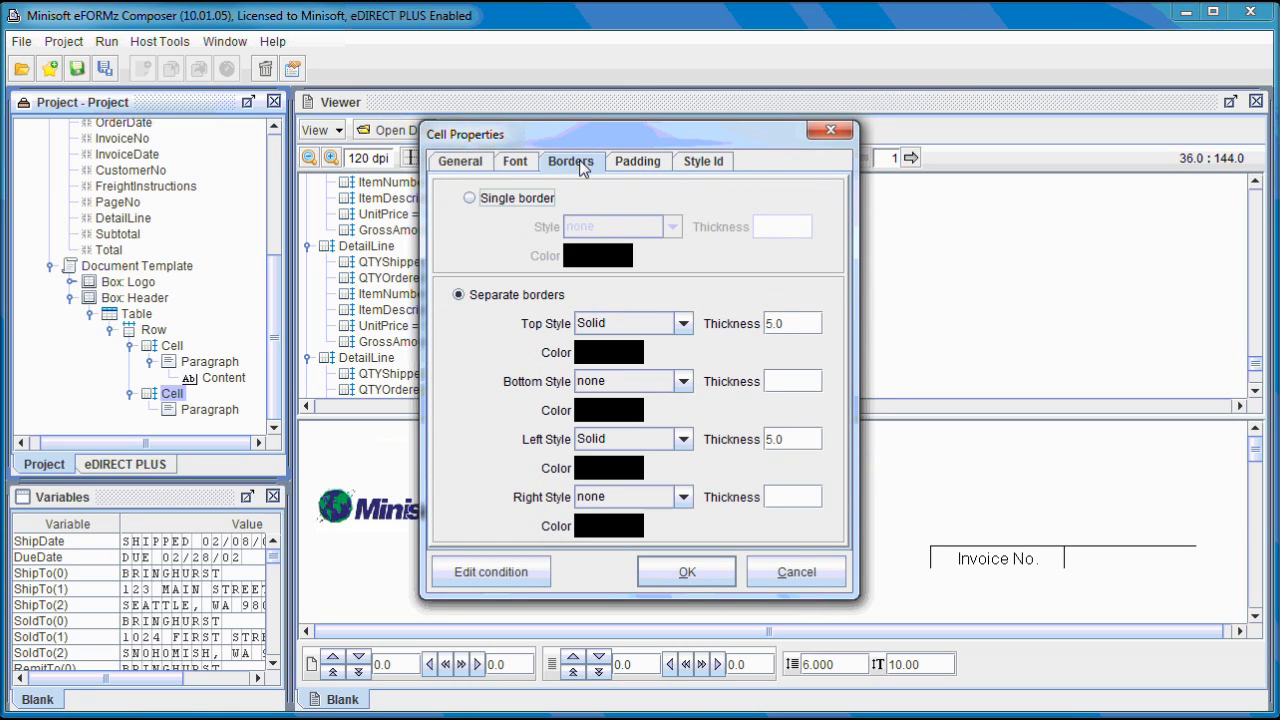
Add a Solid right border with a thickness of 5 to the second cell and accept its properties.
left_click(648, 497)
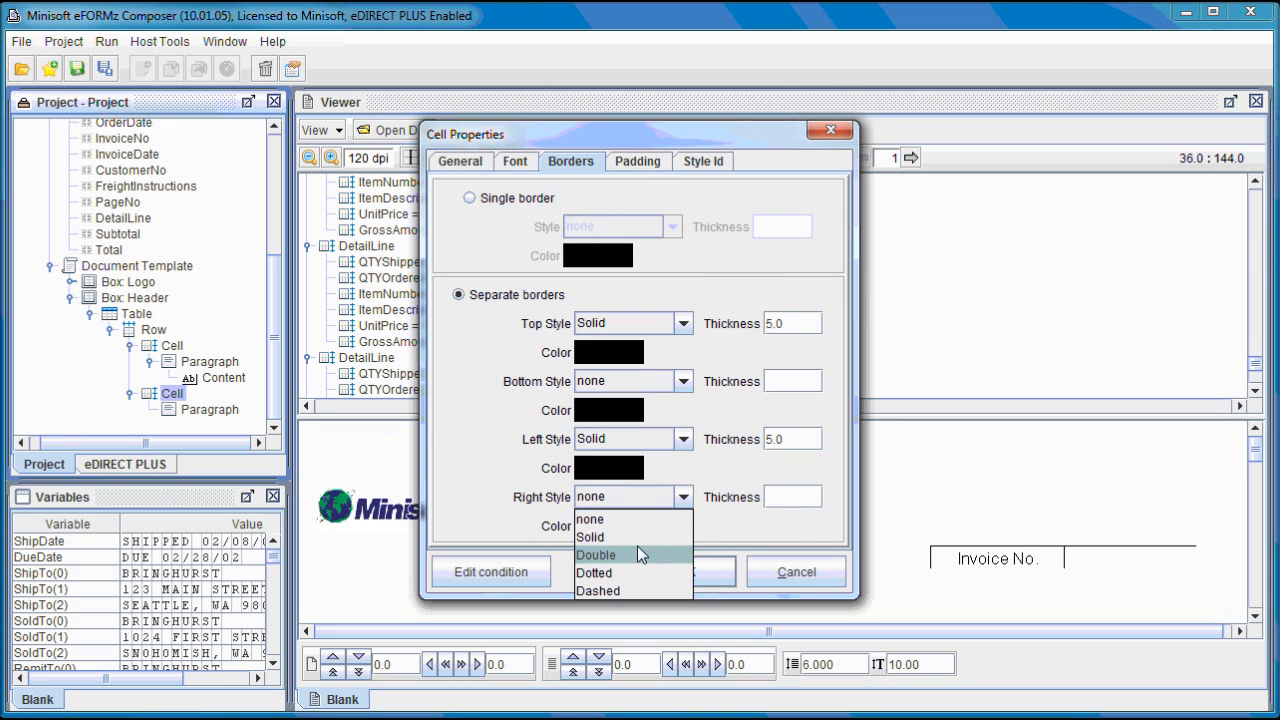
left_click(637, 541)
left_click(799, 497)
type("5")
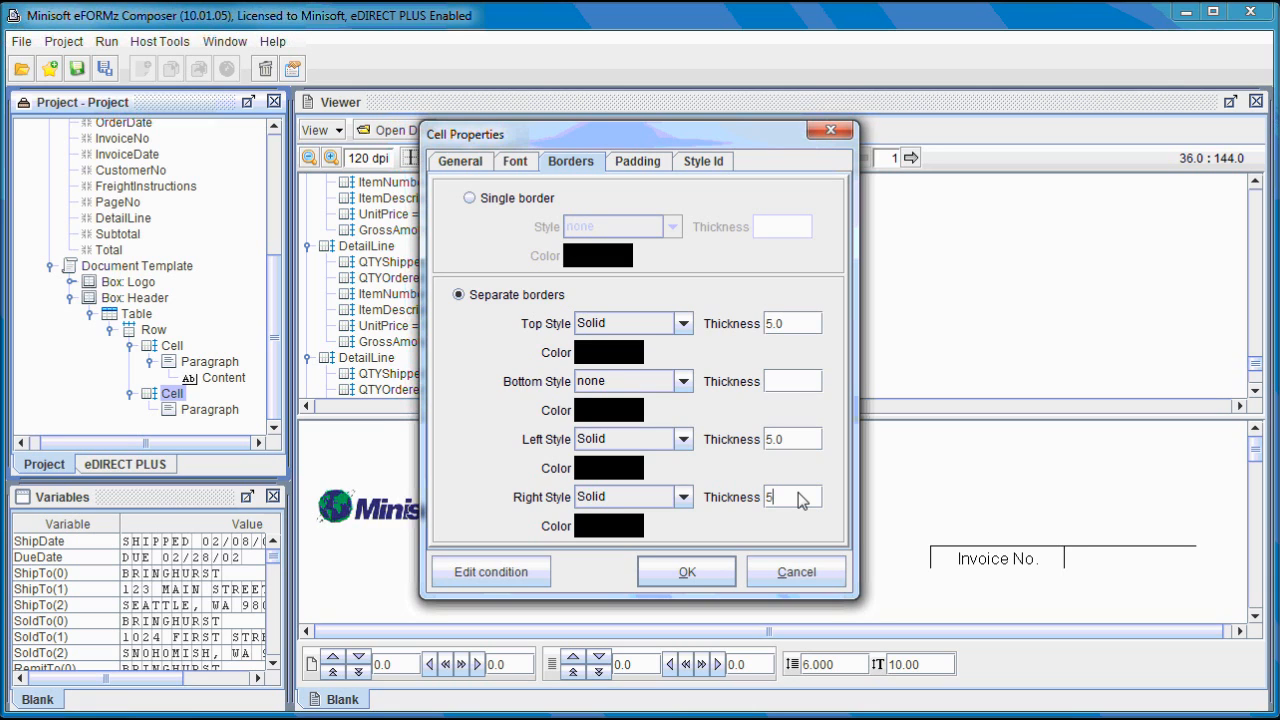
left_click(709, 573)
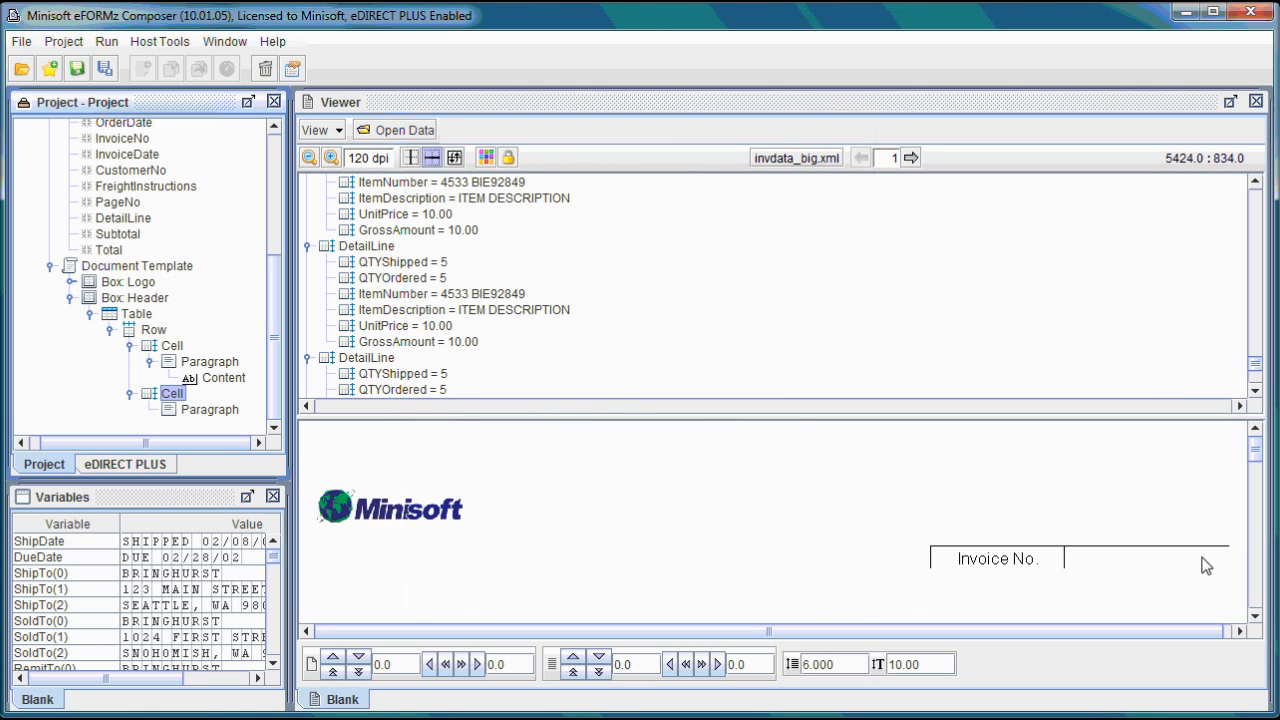
left_click(330, 157)
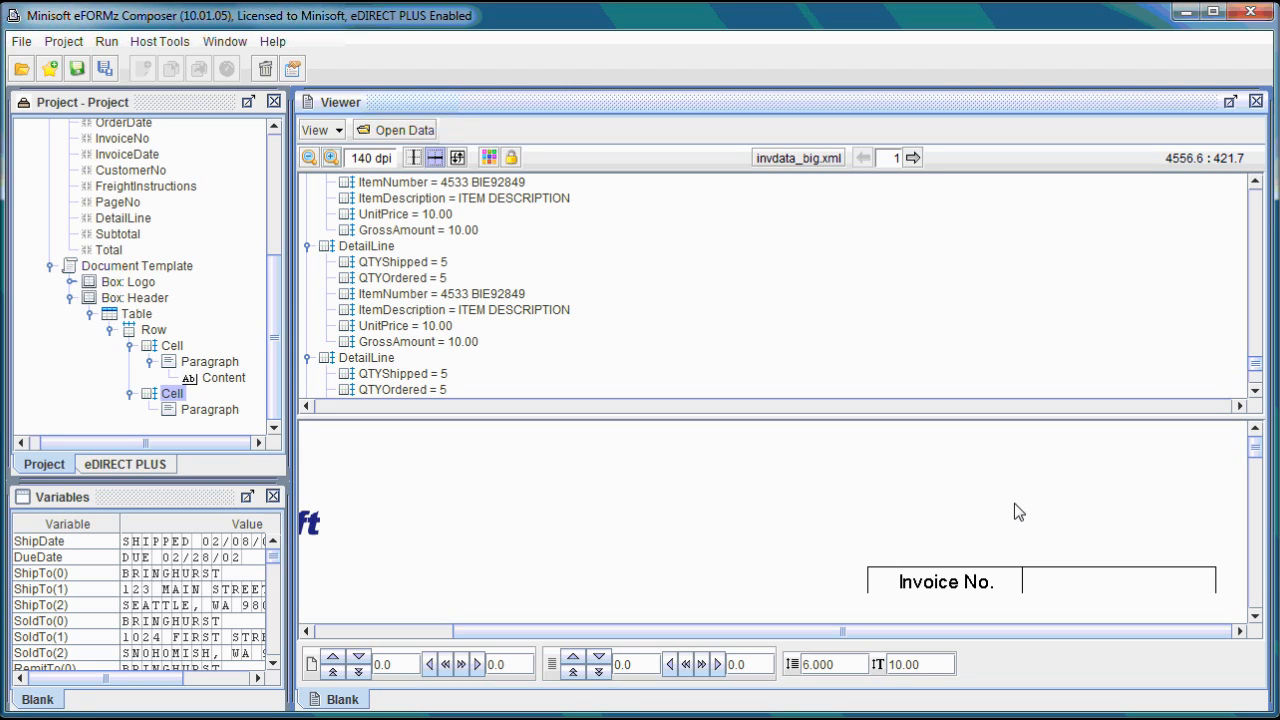
left_click_drag(1257, 447, 1259, 456)
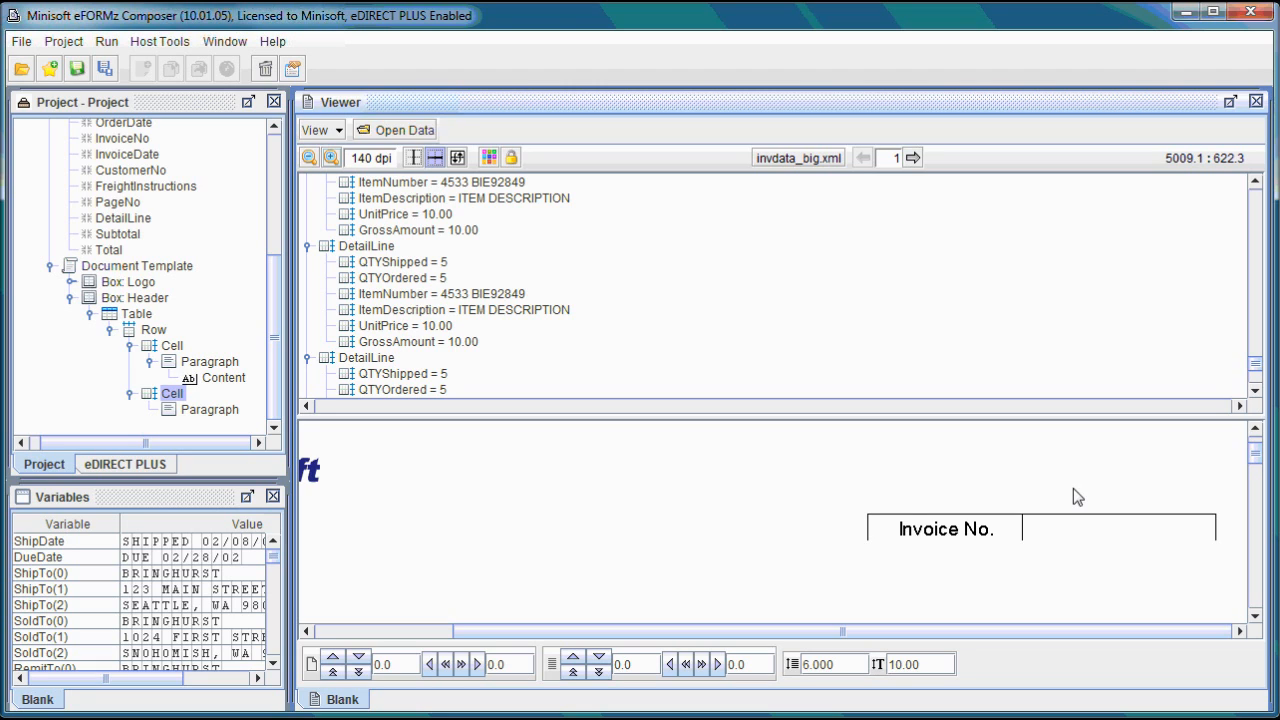
Turn off the automatic background colour of the Invoice No. cell, pick a medium grey swatch and accept the cell properties.
left_click(178, 346)
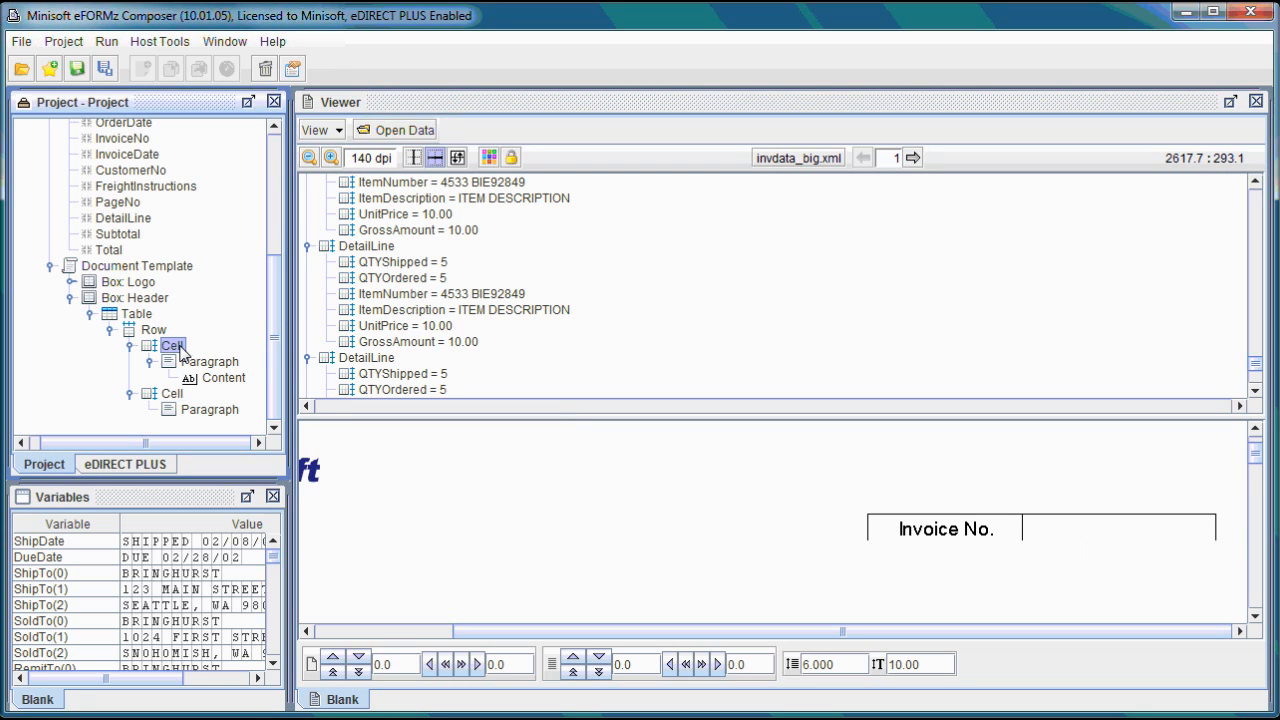
right_click(180, 353)
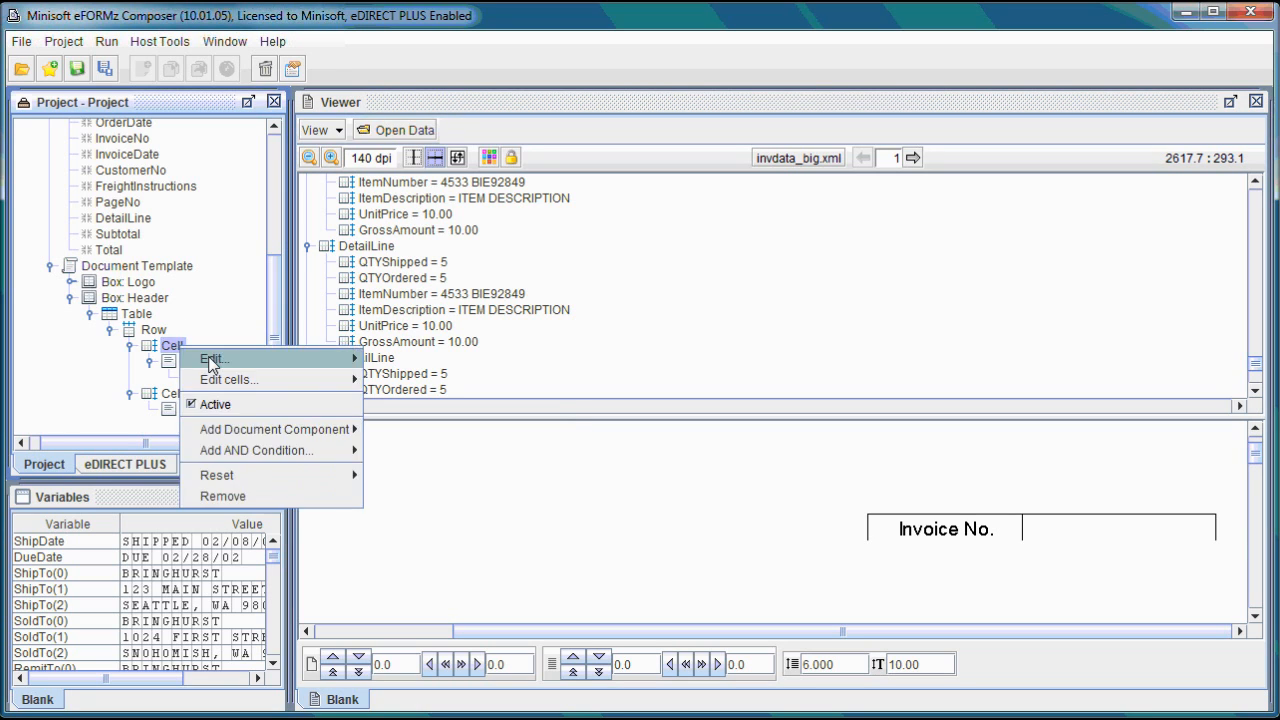
mouse_move(240, 358)
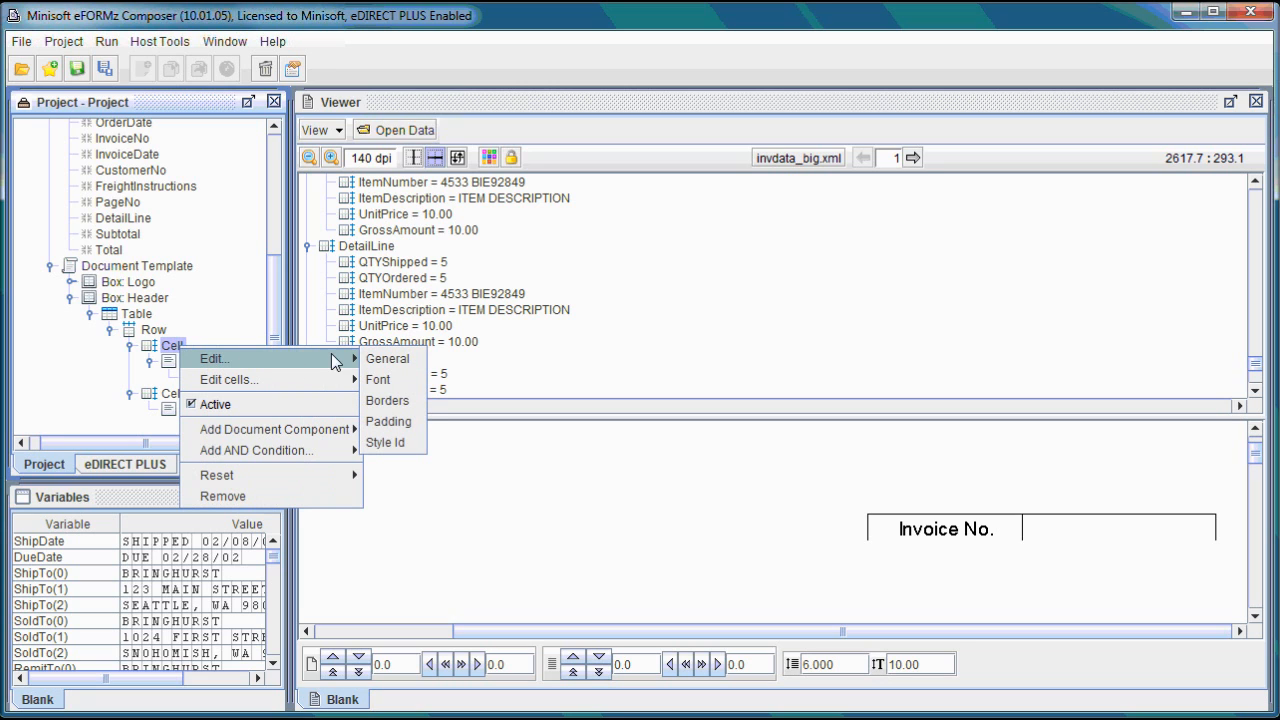
left_click(386, 359)
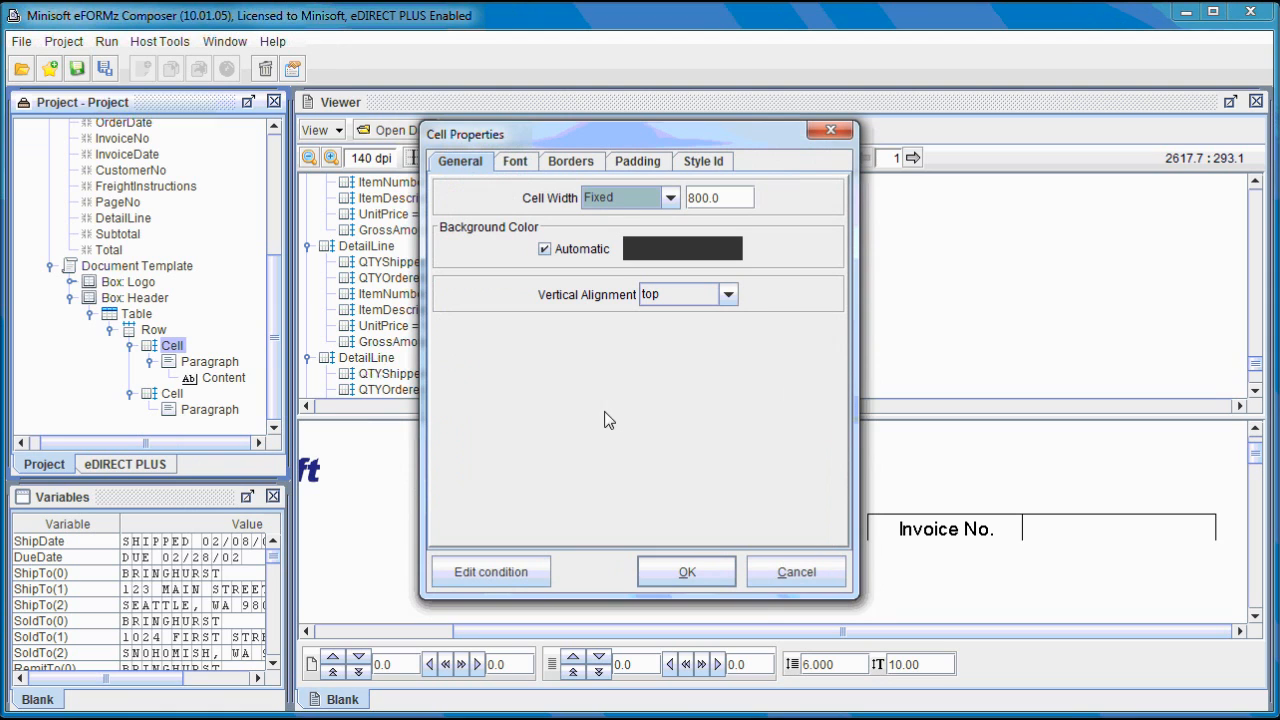
left_click(546, 251)
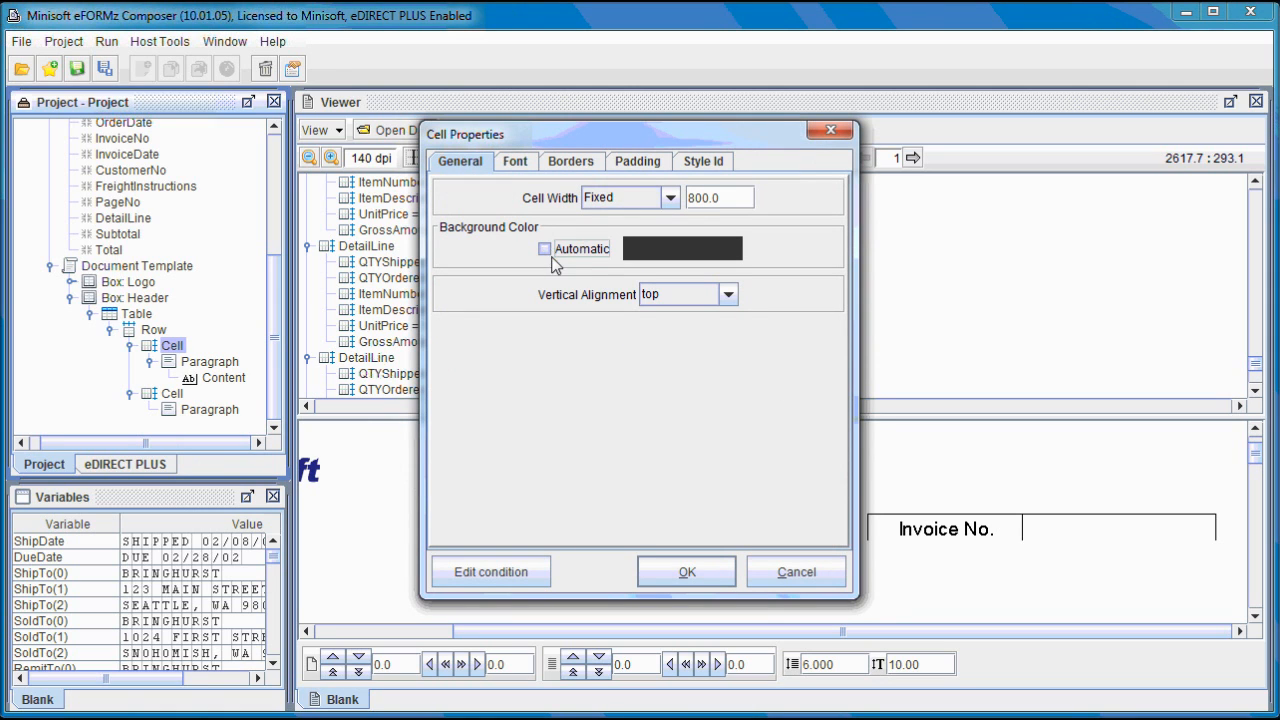
left_click(656, 253)
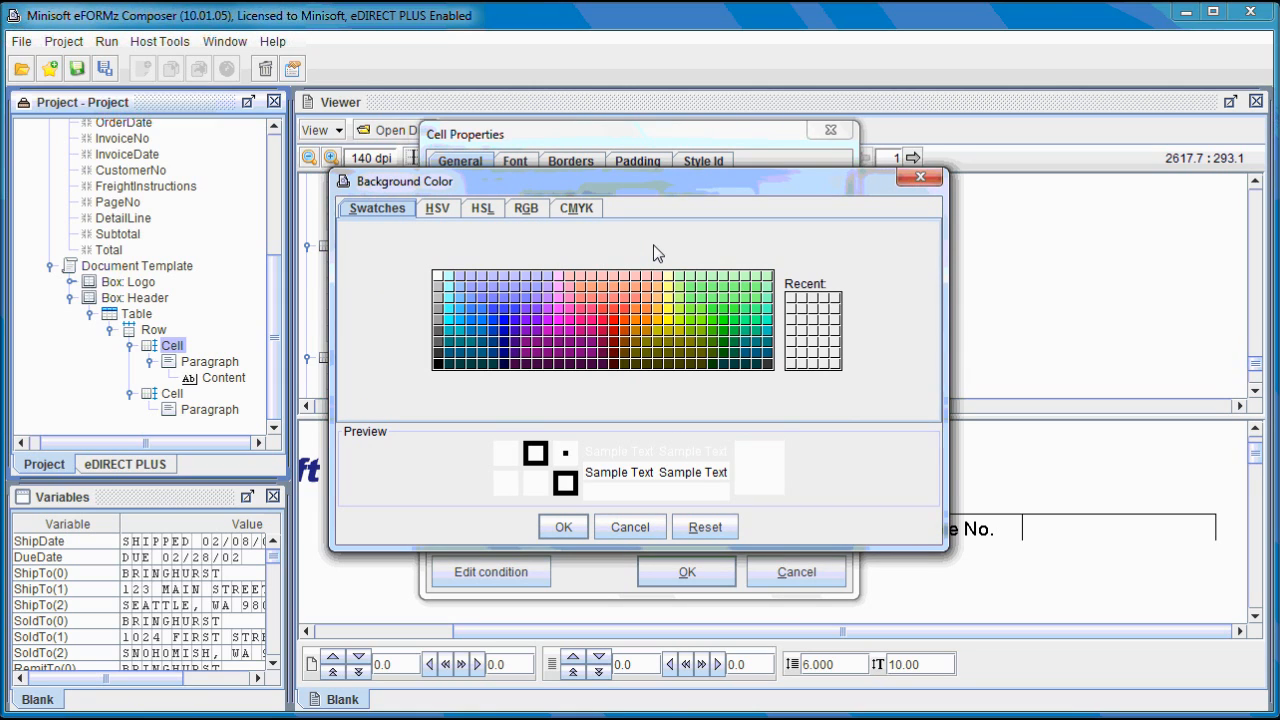
left_click(438, 310)
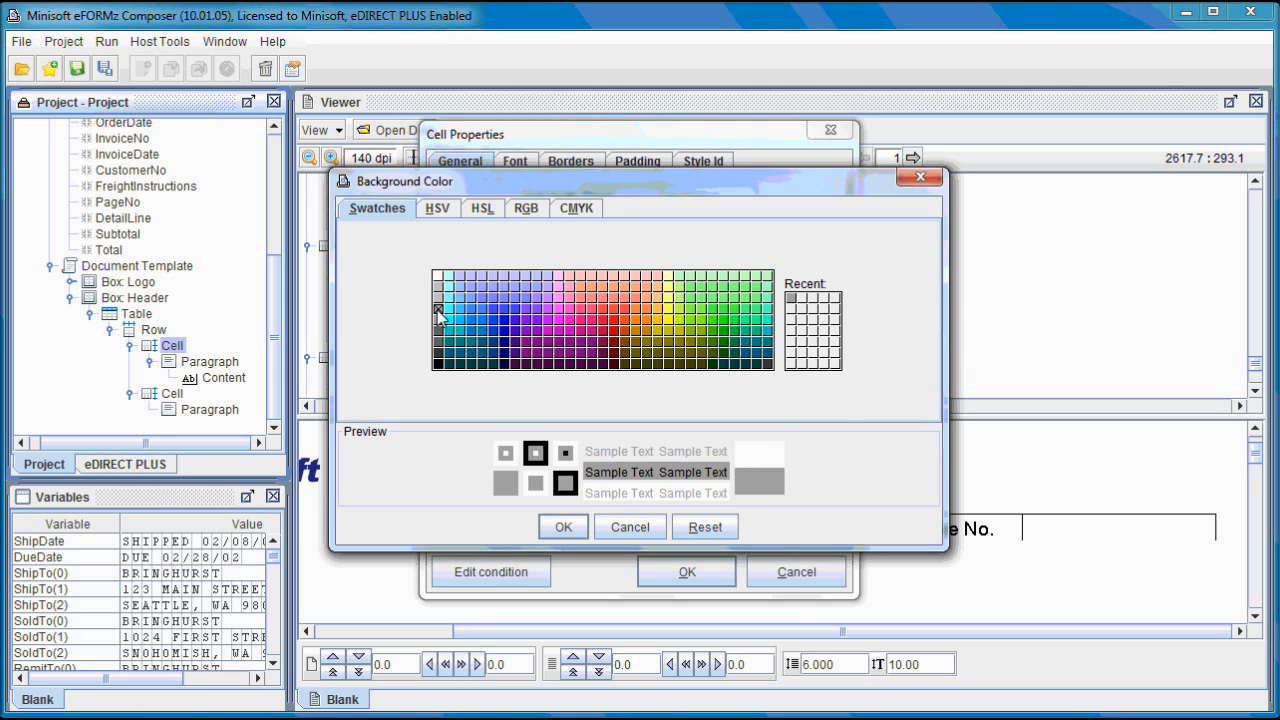
left_click(565, 527)
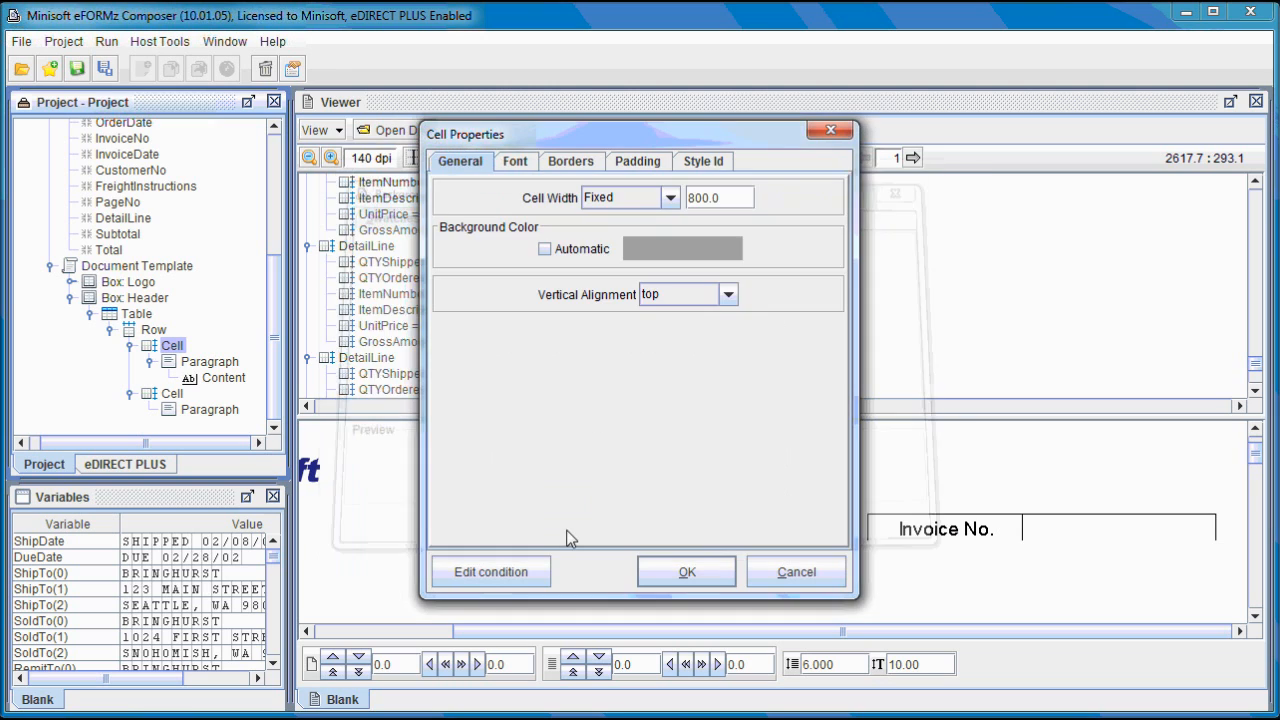
left_click(703, 575)
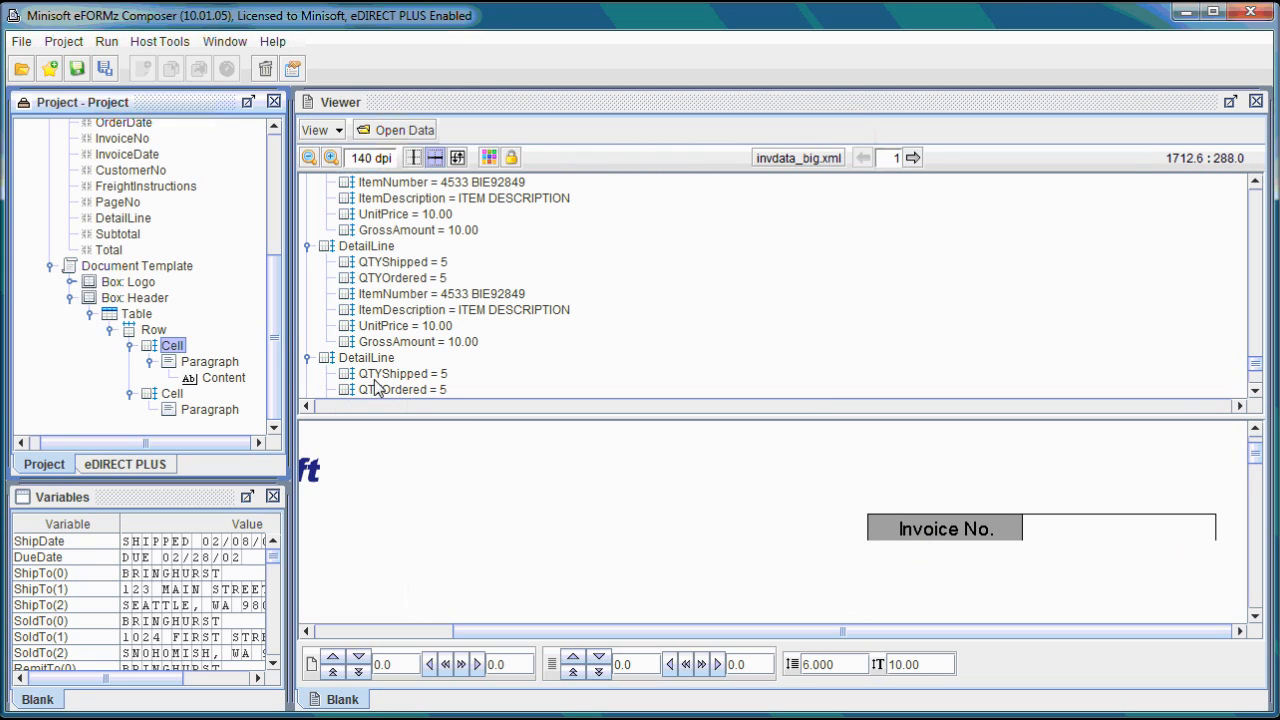
Turn off the automatic text colour of the Invoice No. content, choose white and accept the content segment properties.
right_click(242, 380)
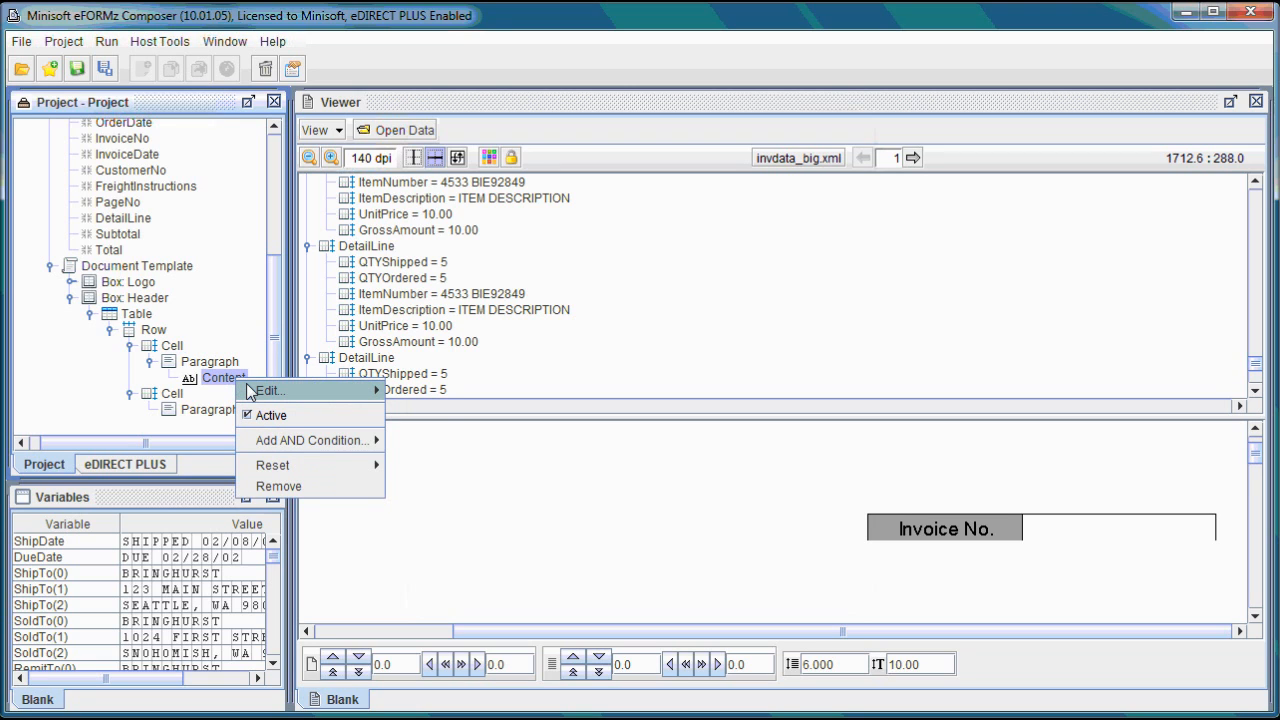
mouse_move(254, 392)
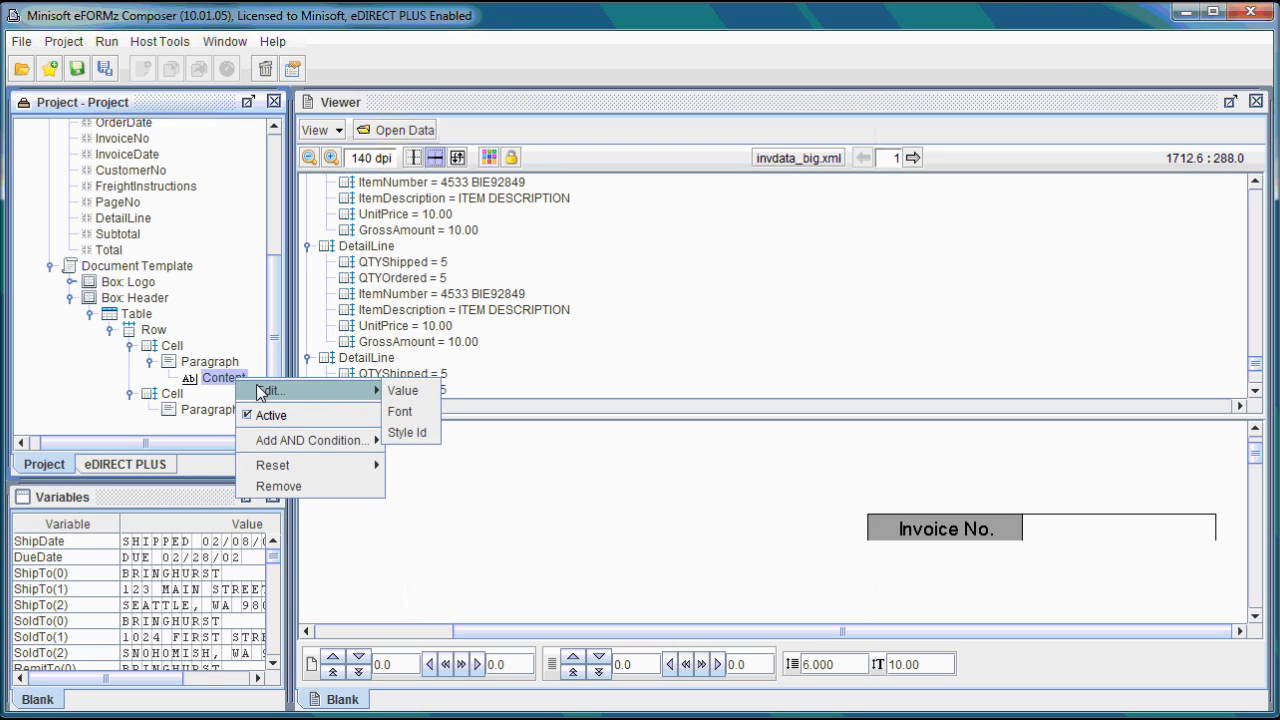
left_click(401, 412)
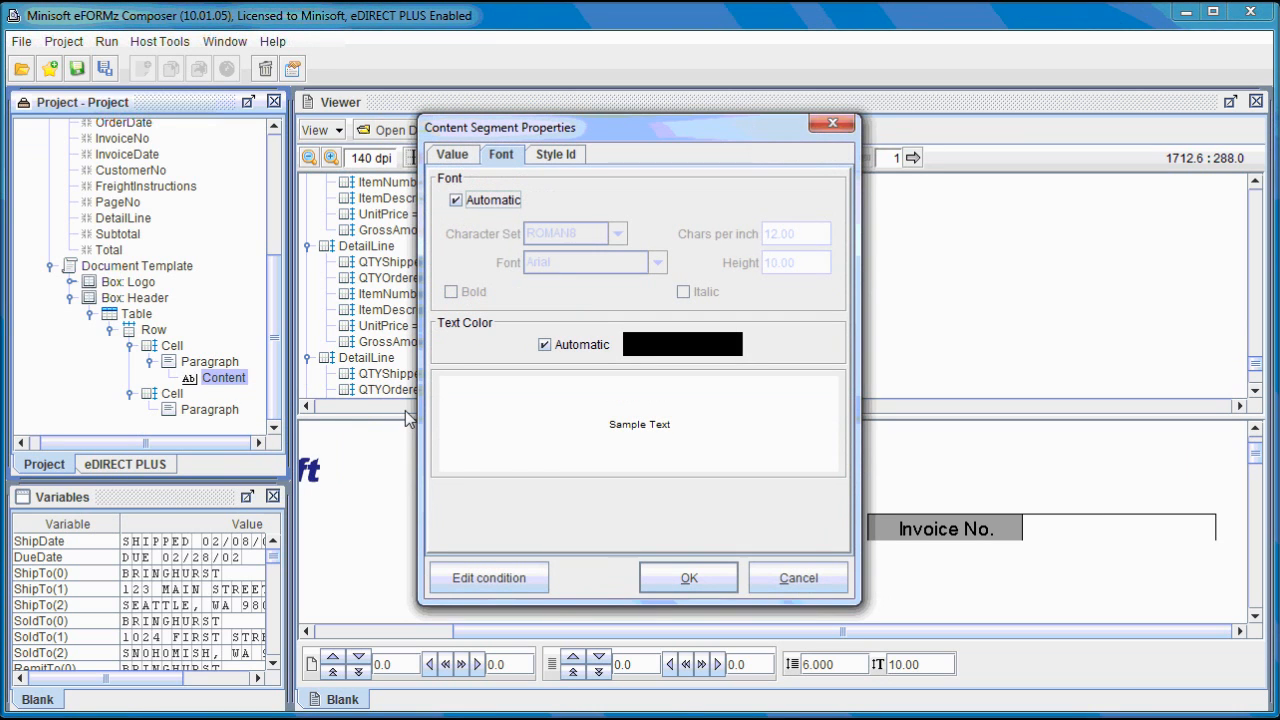
left_click(556, 347)
left_click(666, 358)
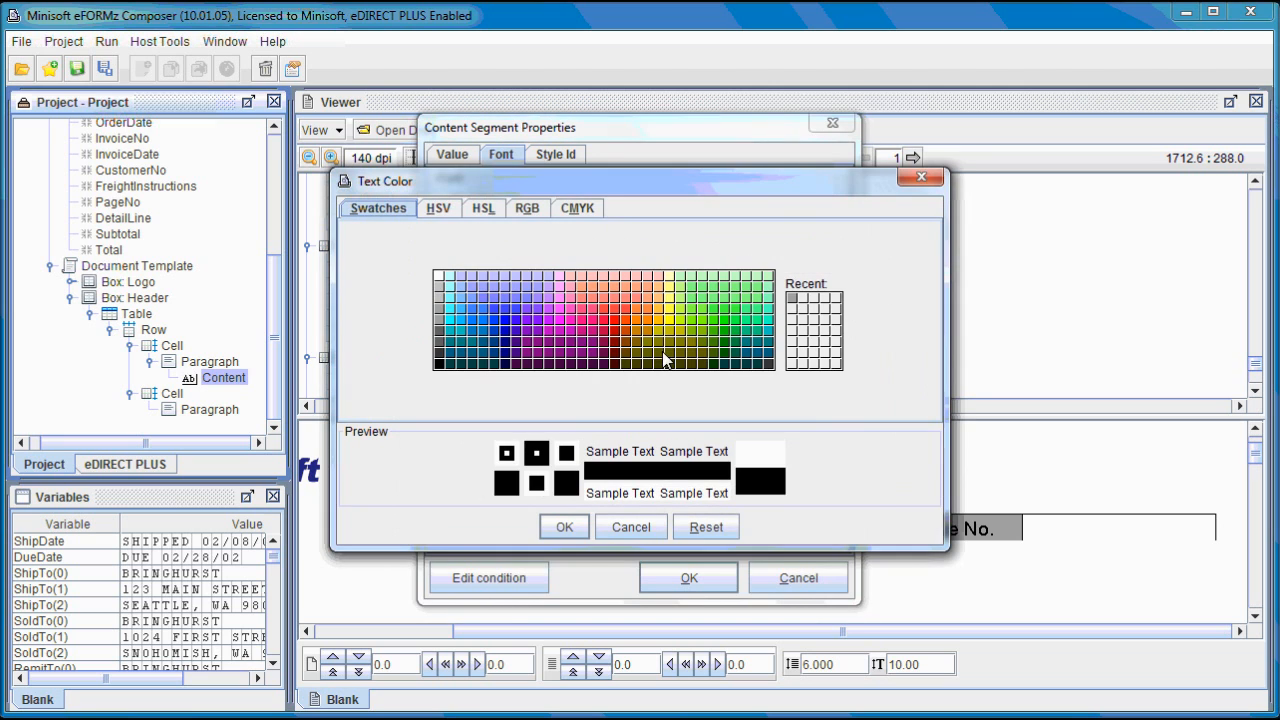
left_click(440, 279)
left_click(565, 527)
left_click(670, 577)
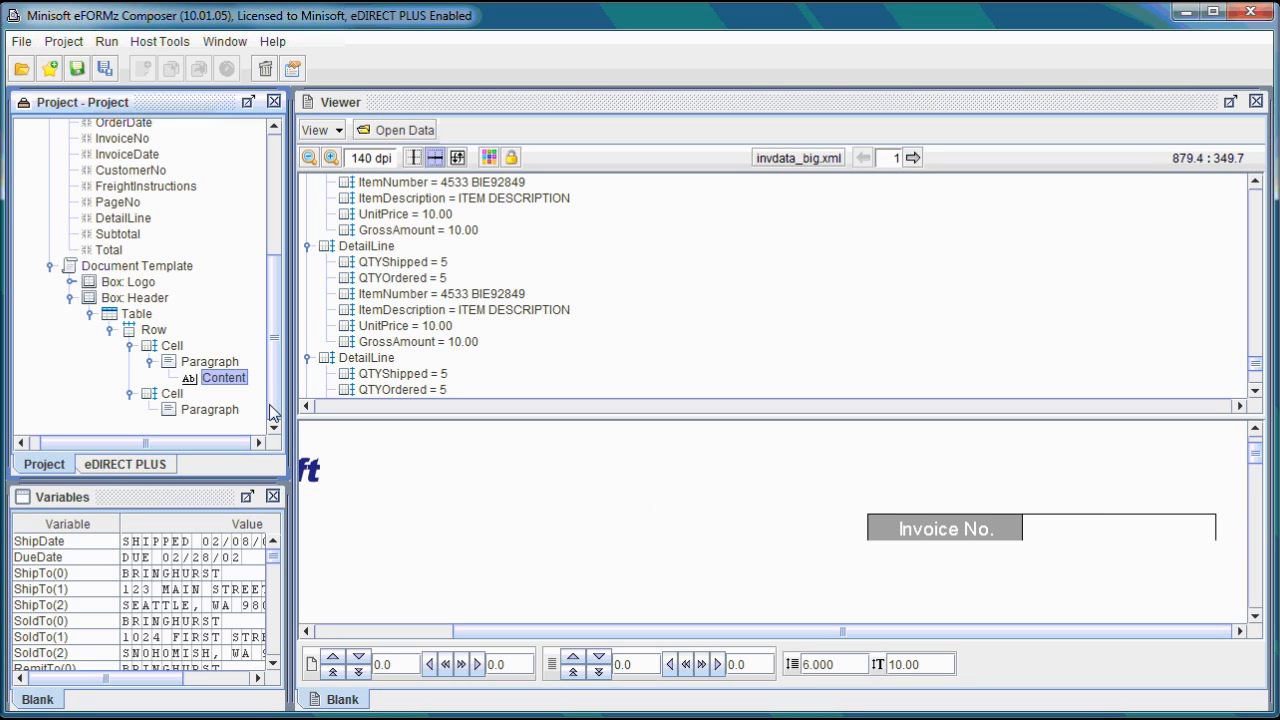
Add a variable text value to the second cell's paragraph, using the InvoiceNo variable with baseline vertical alignment.
left_click(205, 410)
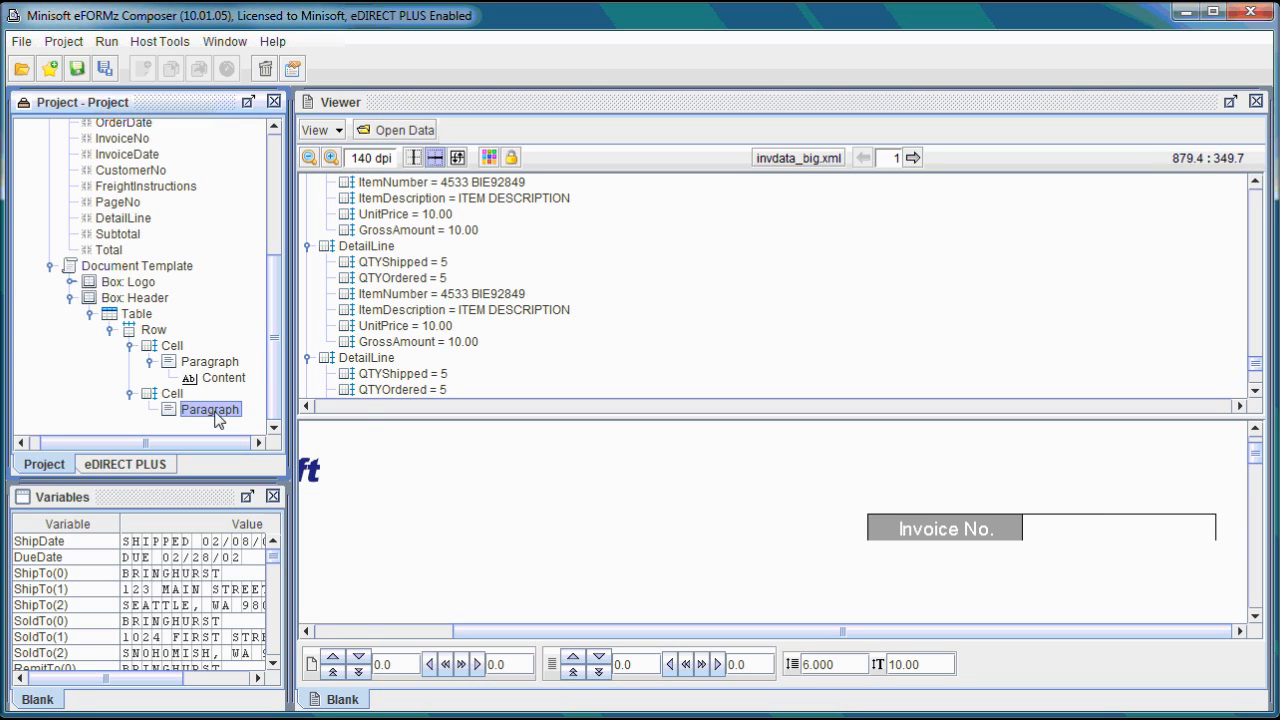
right_click(224, 416)
mouse_move(318, 473)
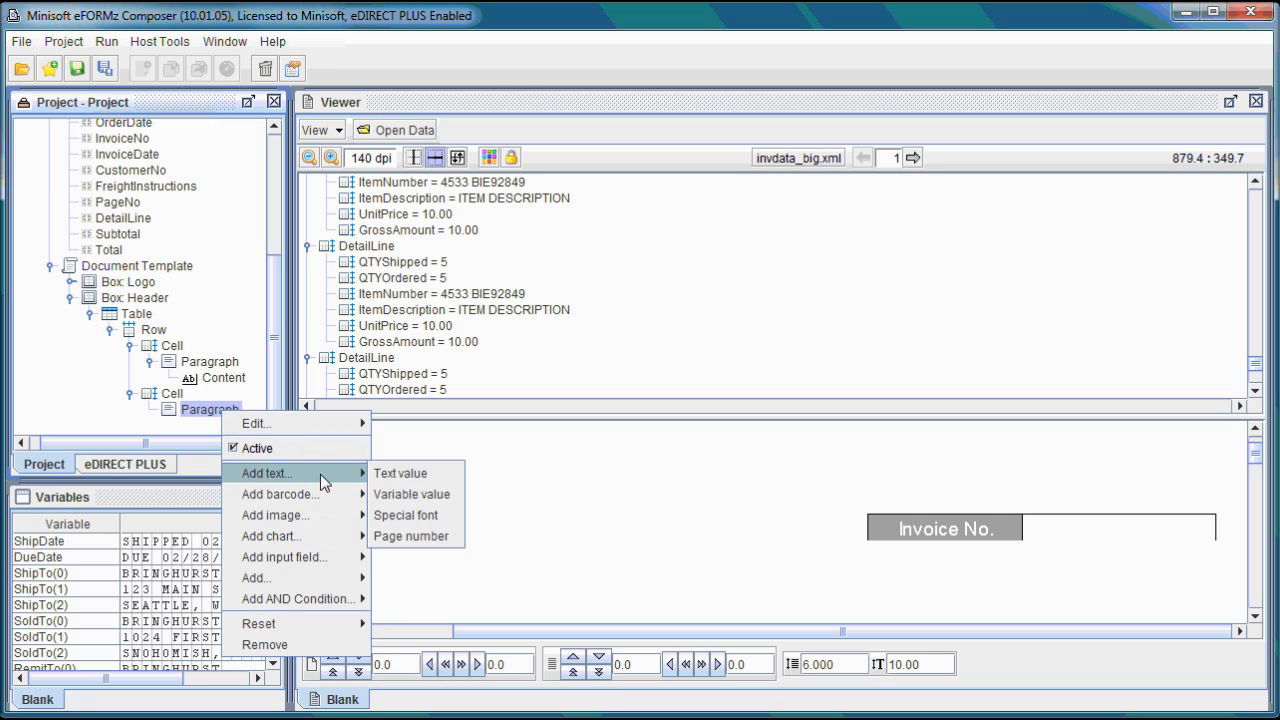
left_click(429, 497)
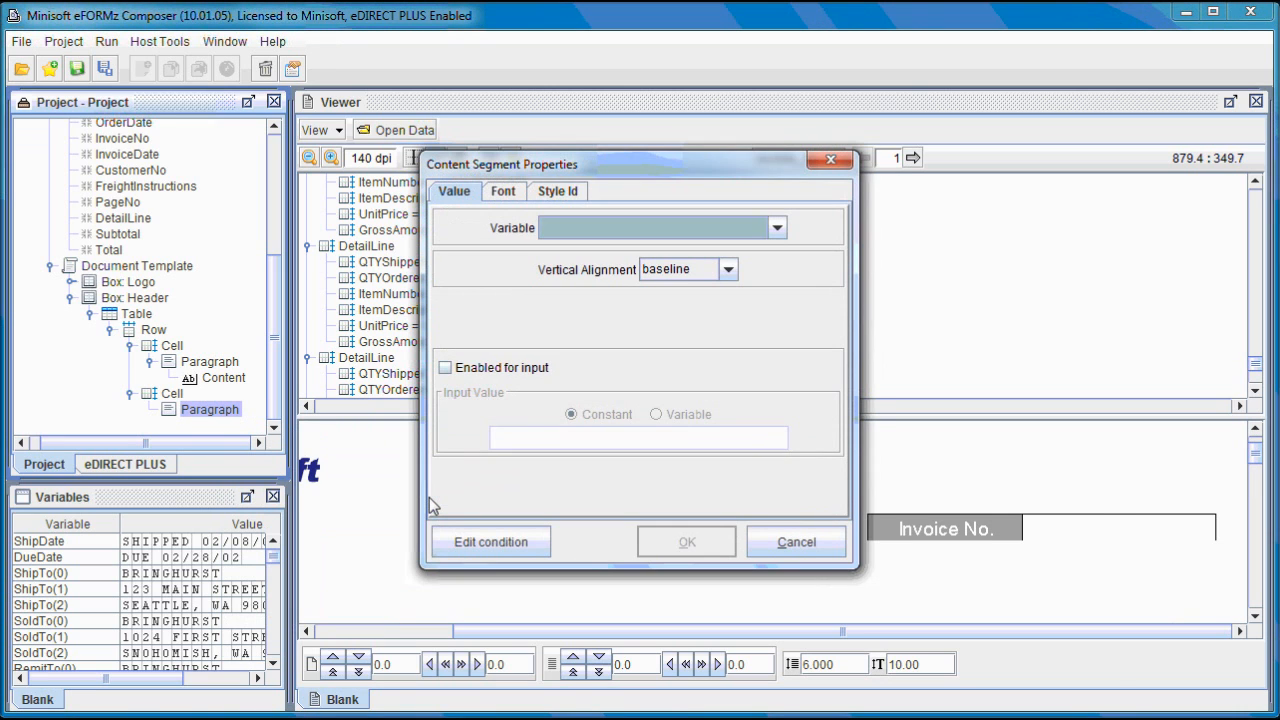
left_click(701, 232)
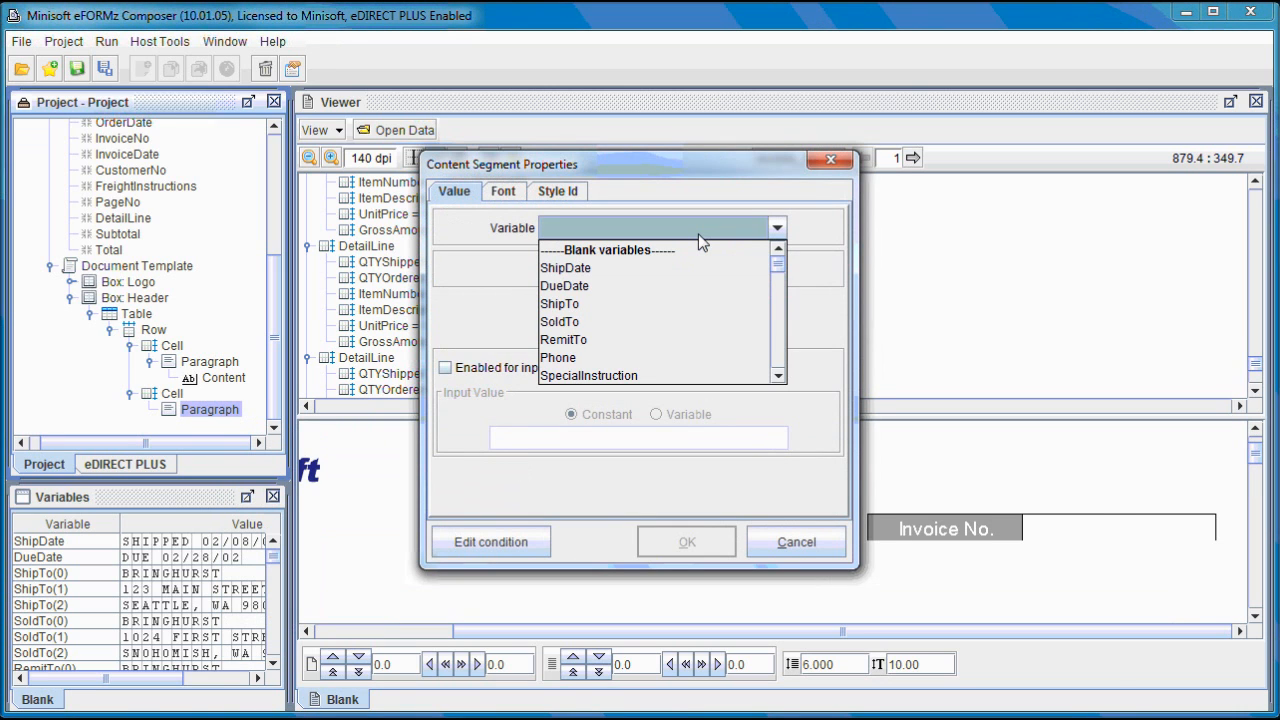
left_click(703, 298)
left_click(702, 228)
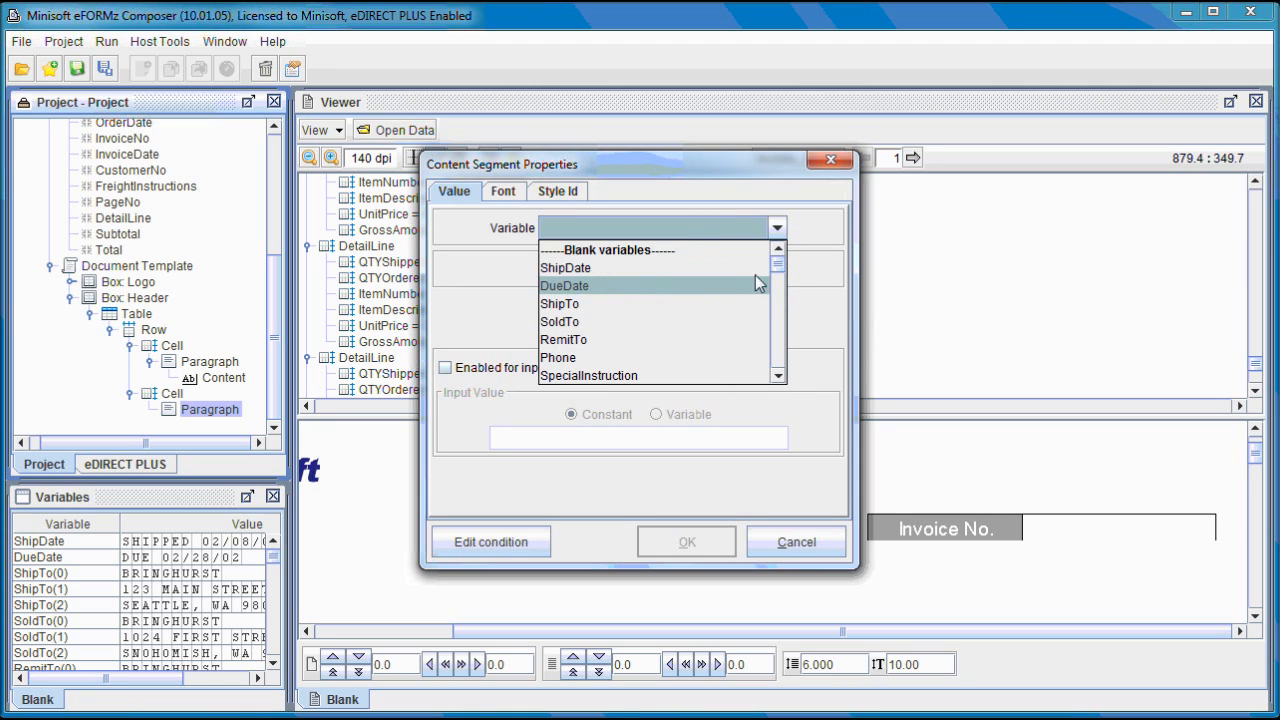
left_click_drag(775, 262, 777, 271)
scroll(777, 271, "down", 3)
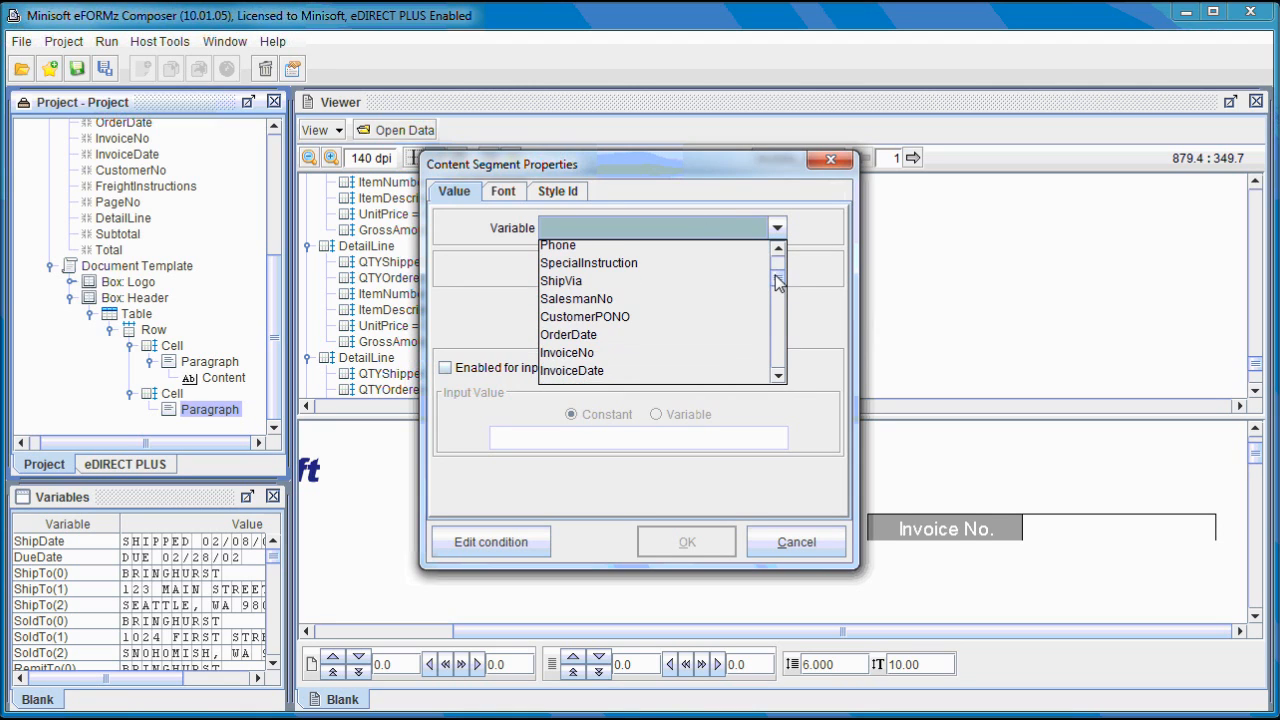
left_click(599, 318)
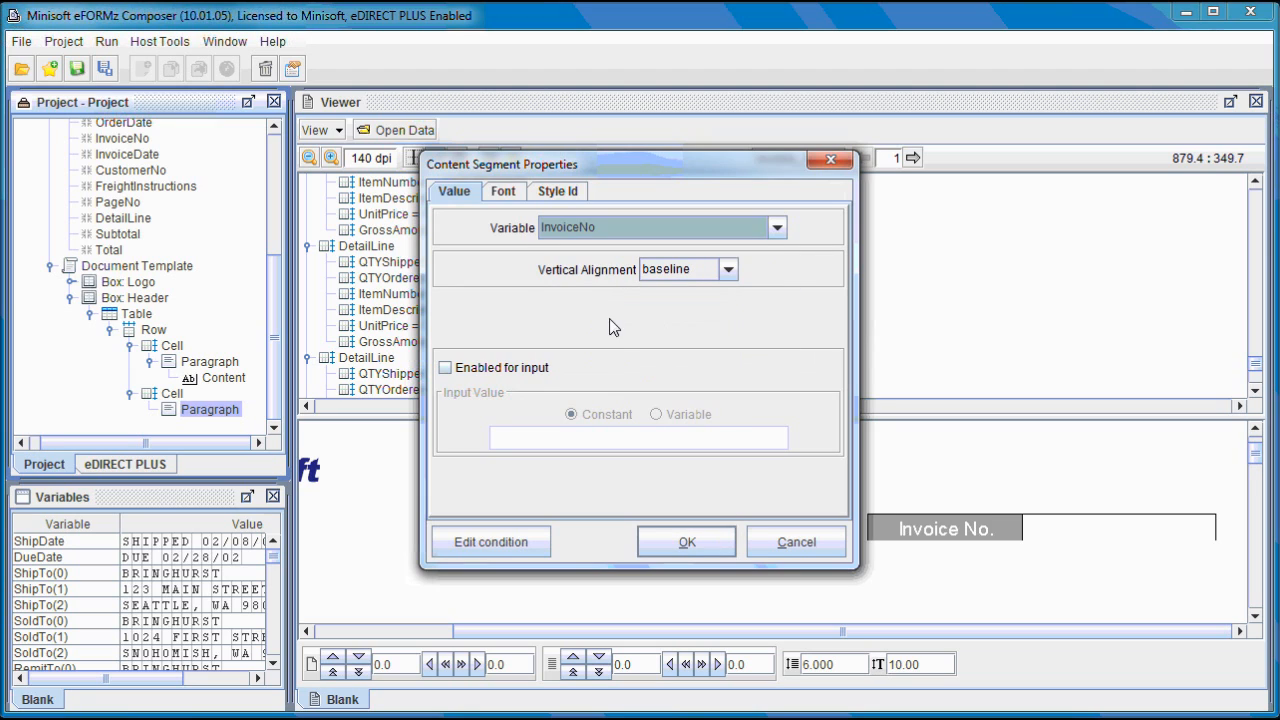
left_click(706, 542)
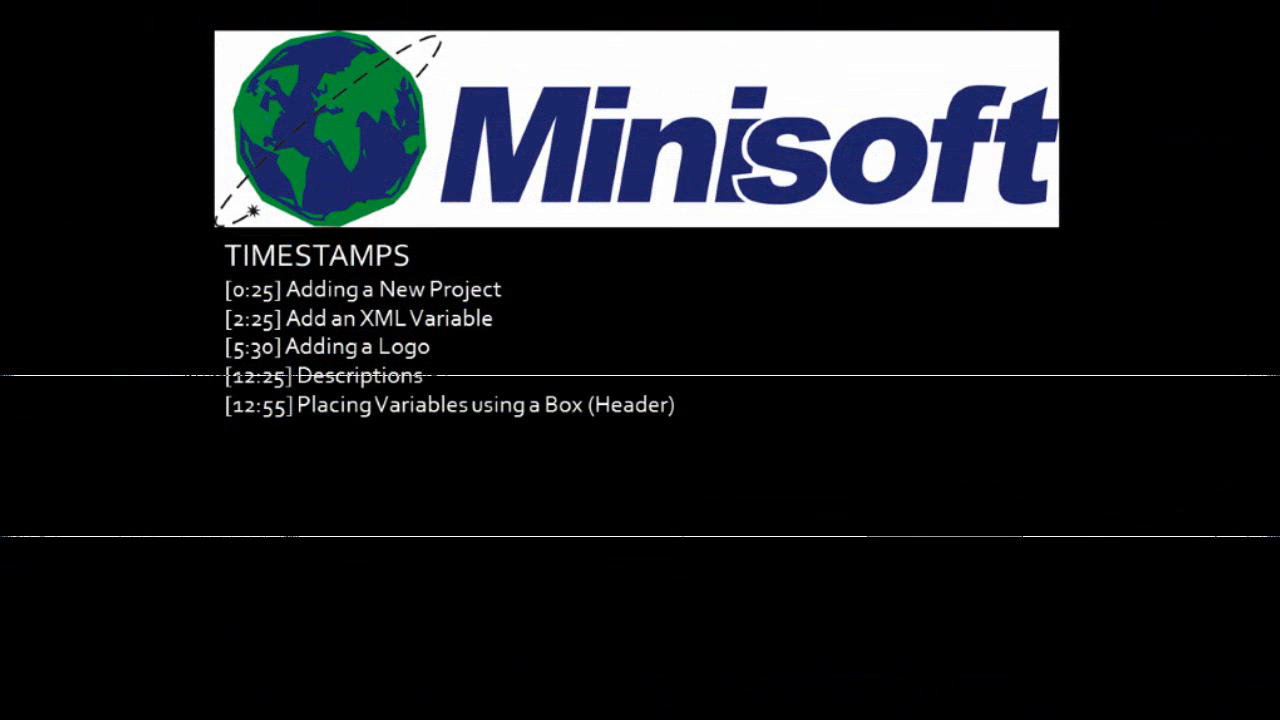